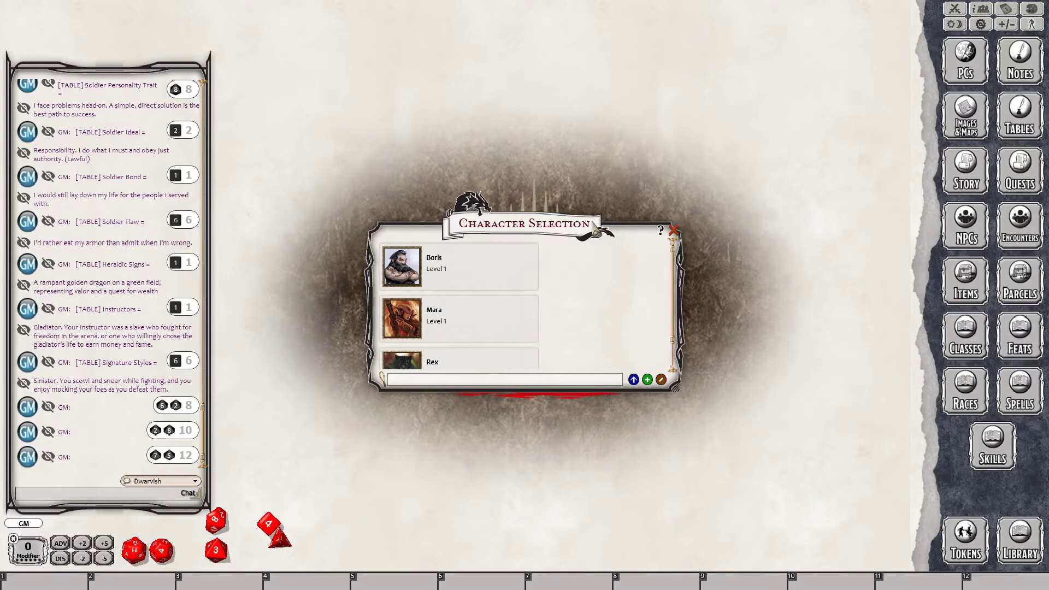
# - Create a new blank character and place its sheet clear of the character selection list
pyautogui.moveTo(574, 219); pyautogui.dragTo(434, 61)
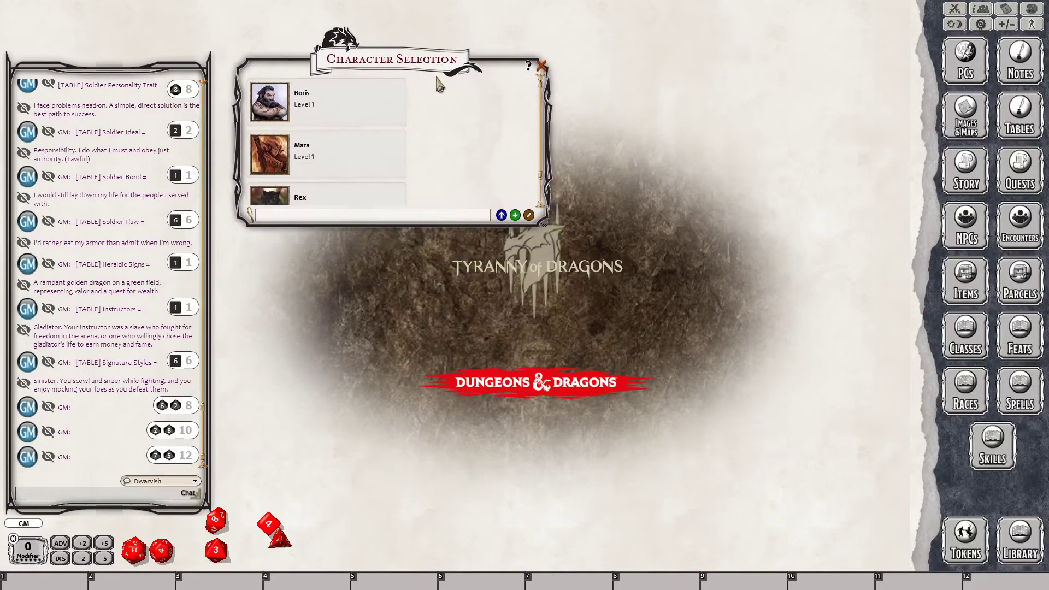
pyautogui.click(514, 215)
pyautogui.moveTo(534, 157); pyautogui.dragTo(630, 218)
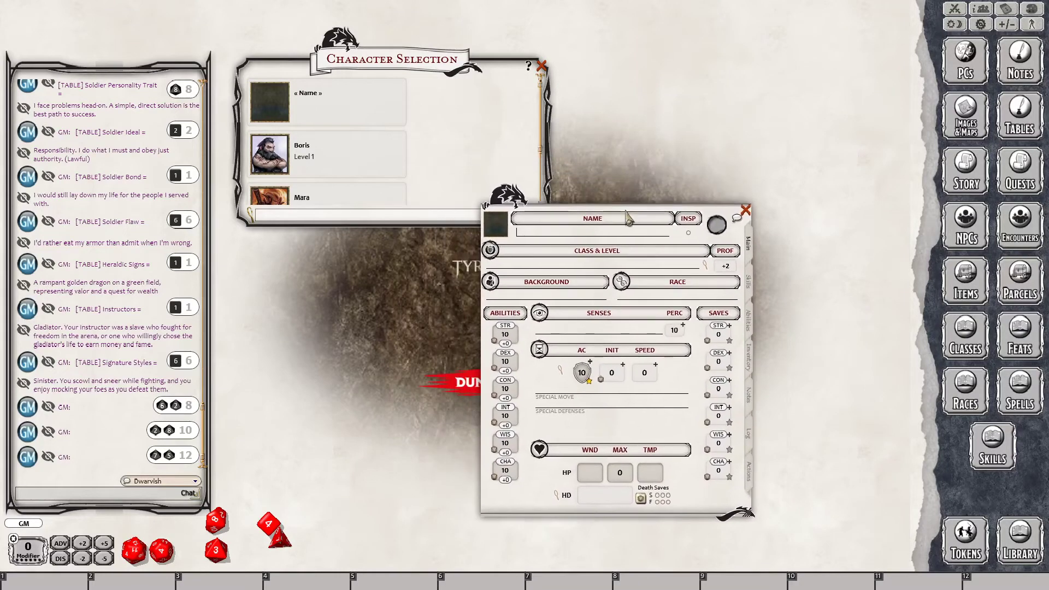
# - Open the Druid entry from Xanathar's Guide in the class list and move it clear of the list
pyautogui.click(957, 350)
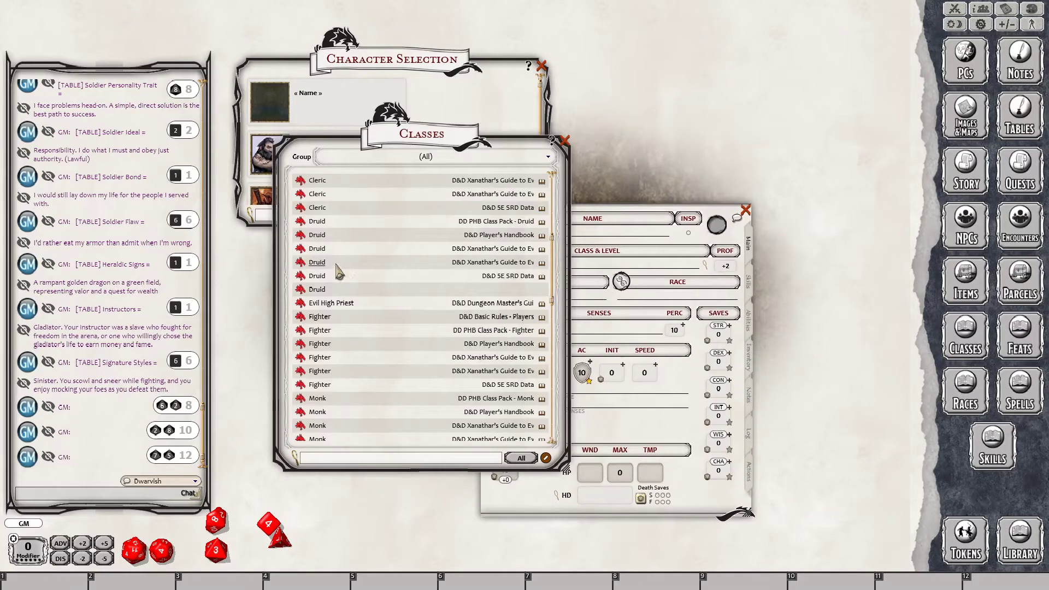
pyautogui.scroll(1, 336, 268)
pyautogui.click(305, 273)
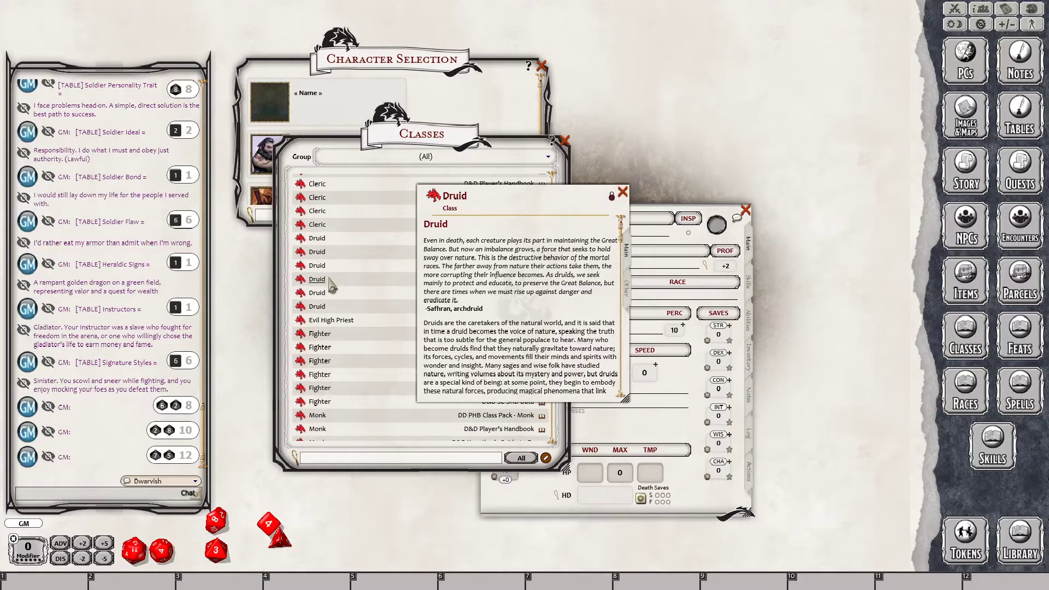
pyautogui.scroll(-5, 316, 372)
pyautogui.scroll(-5, 314, 377)
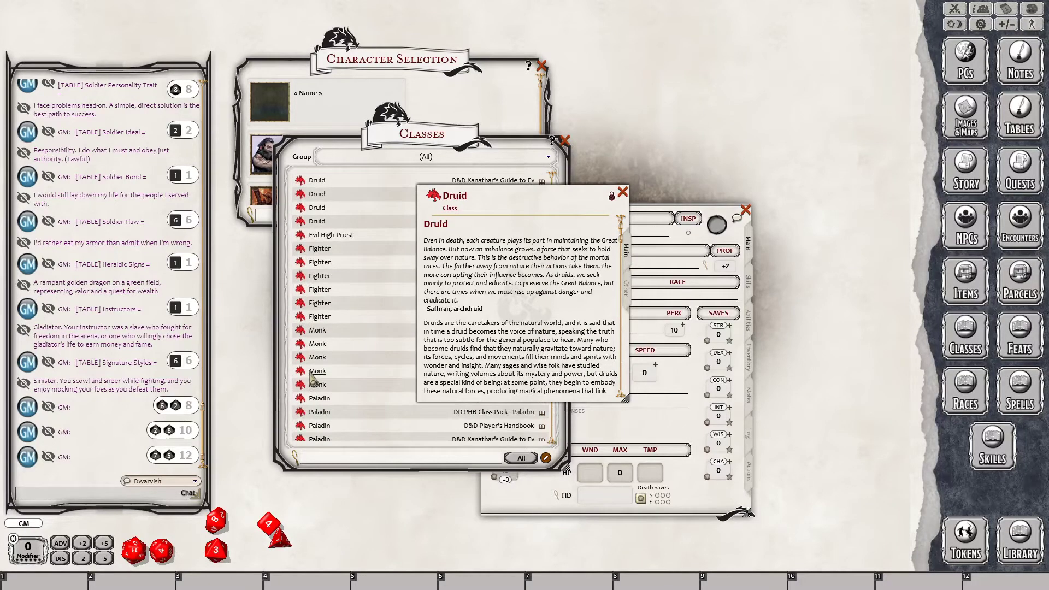
pyautogui.scroll(10, 313, 371)
pyautogui.scroll(8, 311, 367)
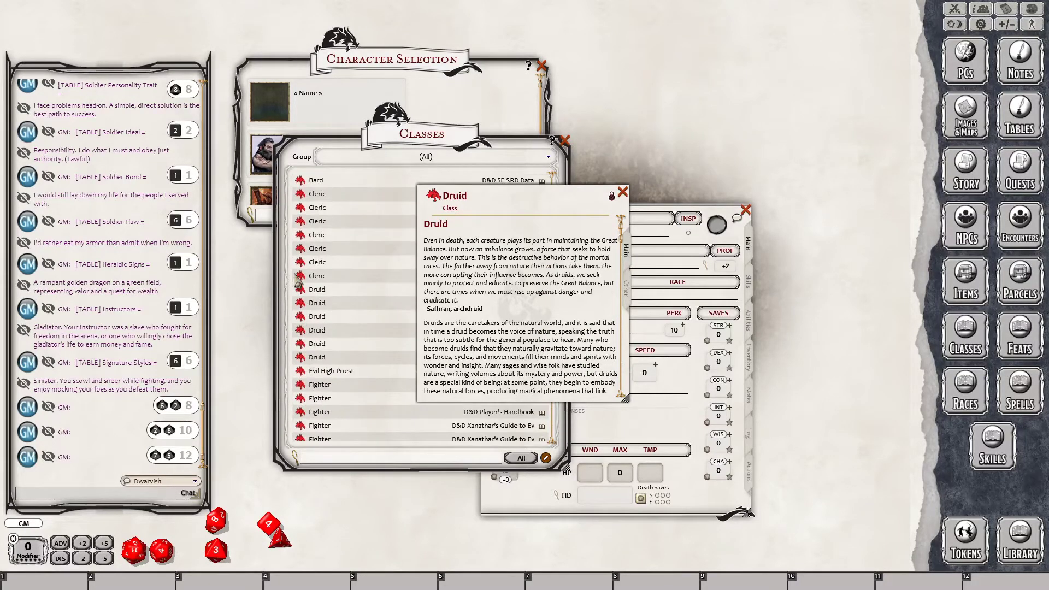
pyautogui.moveTo(464, 195); pyautogui.dragTo(714, 74)
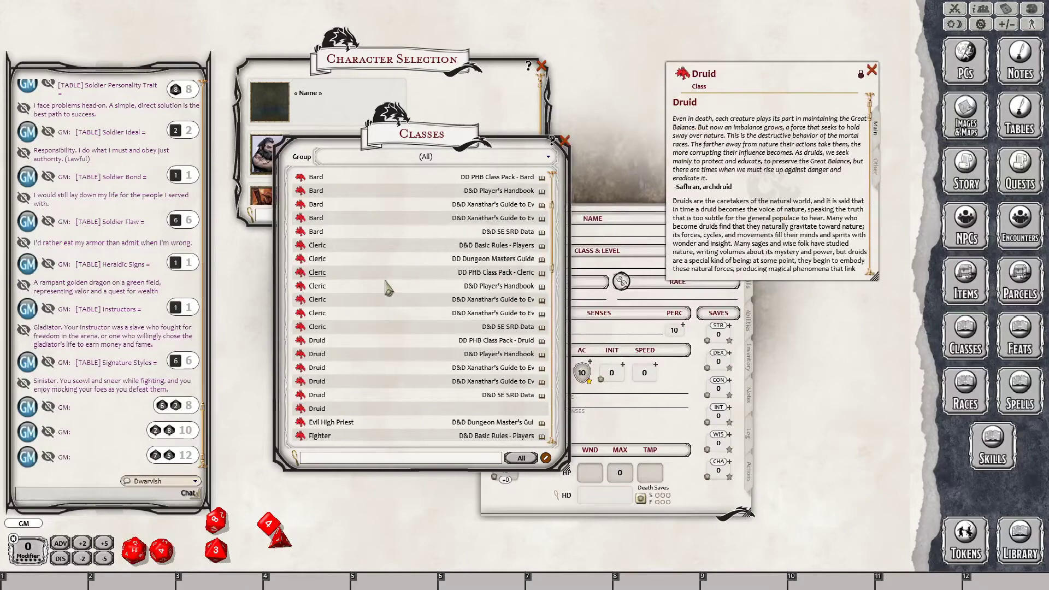
# - Open the Xanathar's Guide Cleric class entry, move it away from the list and enlarge it for reading
pyautogui.click(300, 312)
pyautogui.moveTo(492, 201); pyautogui.dragTo(291, 48)
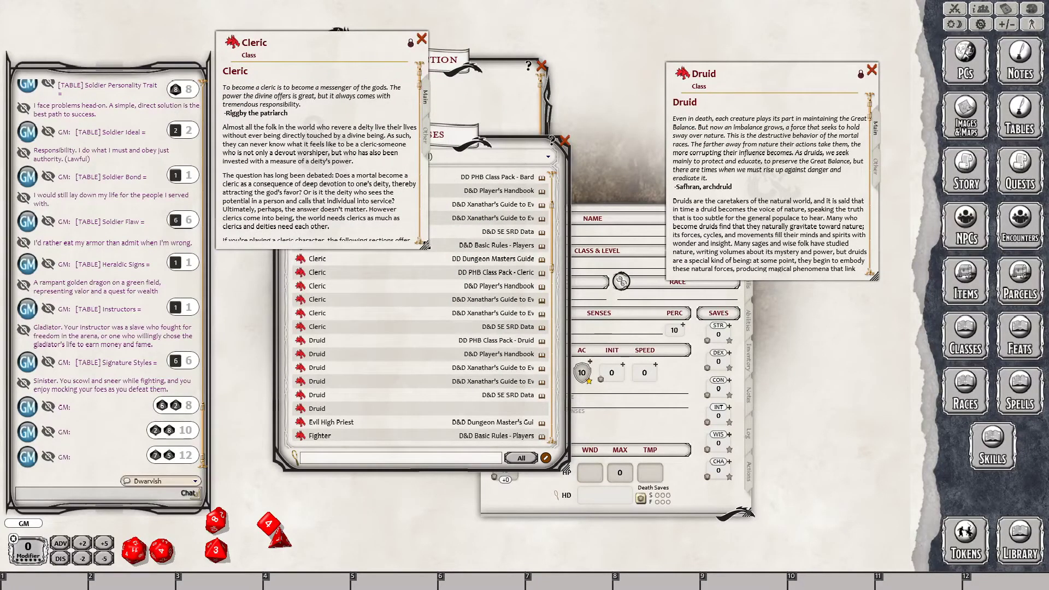
pyautogui.moveTo(426, 246); pyautogui.dragTo(508, 525)
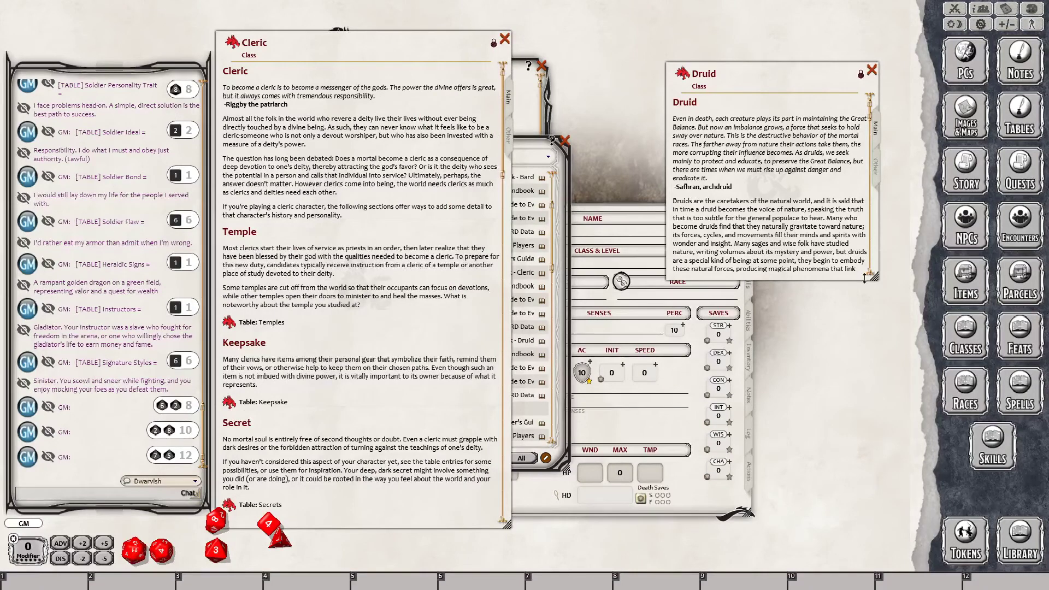
# - Place the Druid class entry beside the Cleric entry and enlarge it to a similar size
pyautogui.rightClick(858, 358)
pyautogui.click(803, 364)
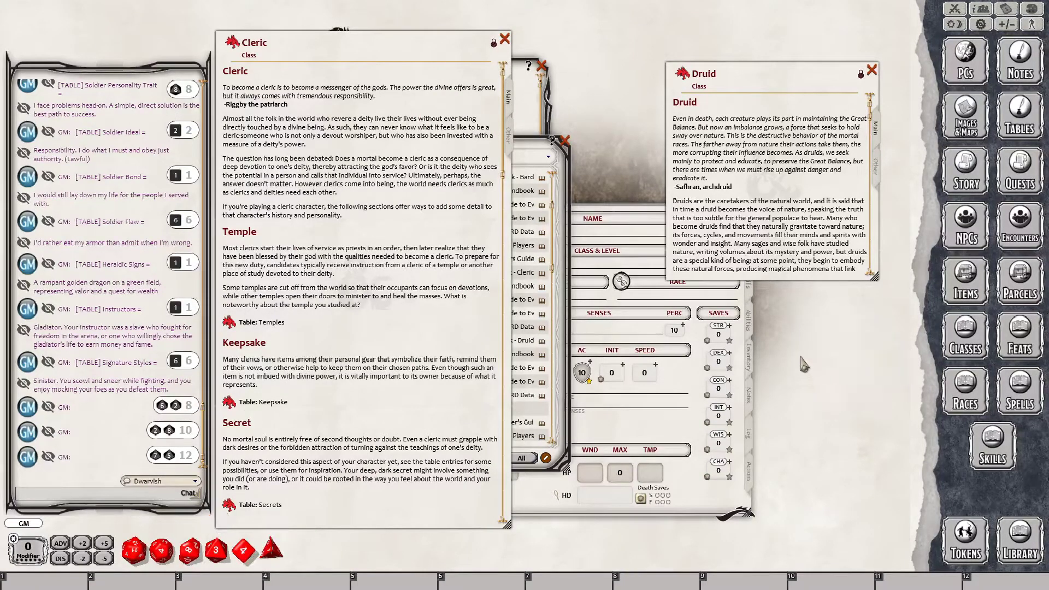
pyautogui.moveTo(873, 278); pyautogui.dragTo(753, 427)
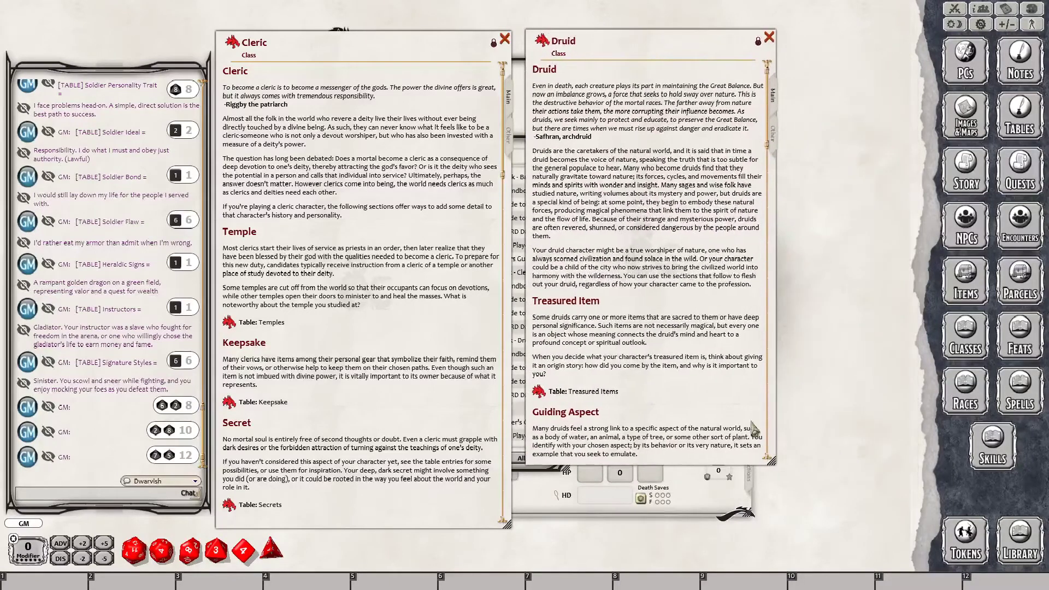
pyautogui.moveTo(772, 462); pyautogui.dragTo(798, 500)
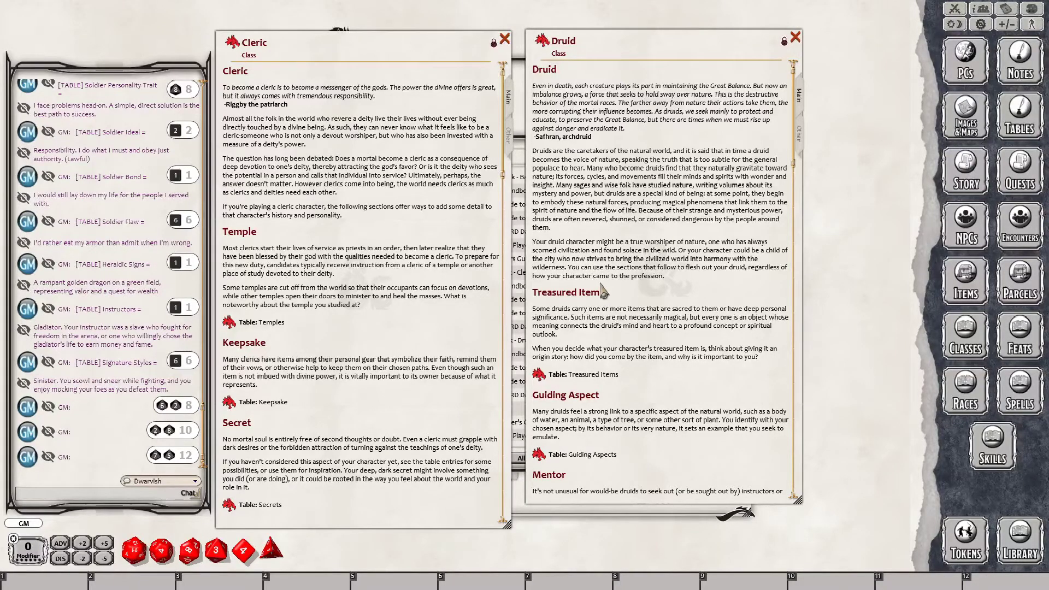
# - Read through the Druid entry from its background sections and level tables to its features and druid circles
pyautogui.scroll(-4, 582, 284)
pyautogui.scroll(4, 582, 284)
pyautogui.scroll(-10, 623, 234)
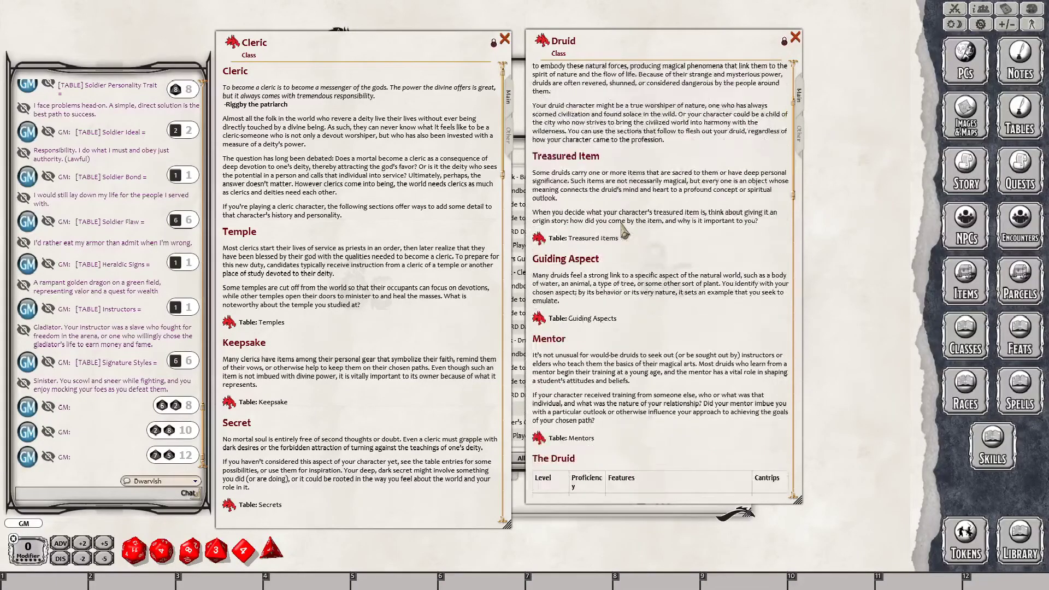
pyautogui.scroll(-17, 624, 233)
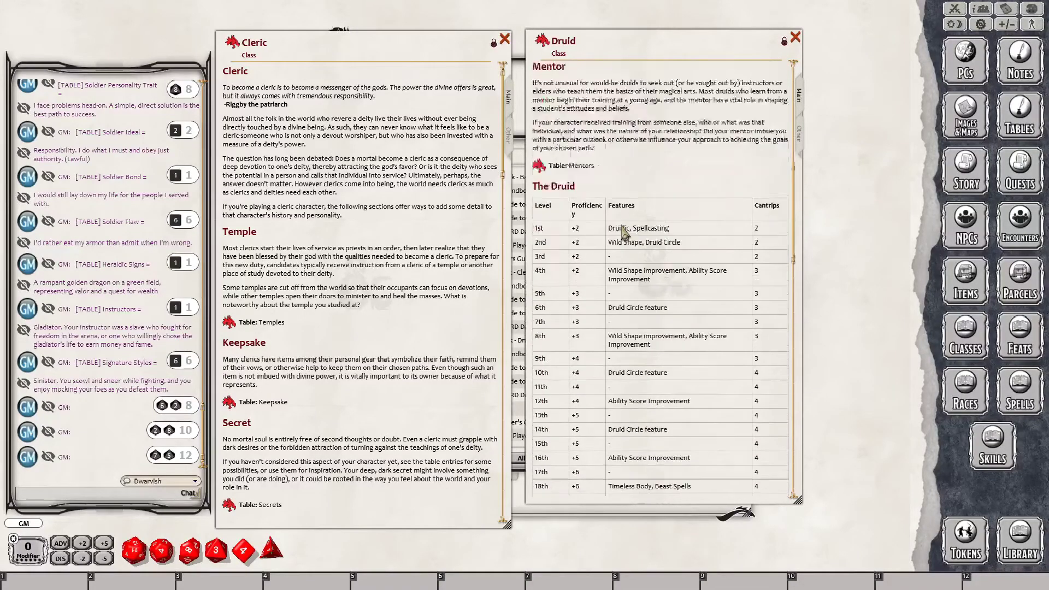
pyautogui.scroll(-8, 624, 233)
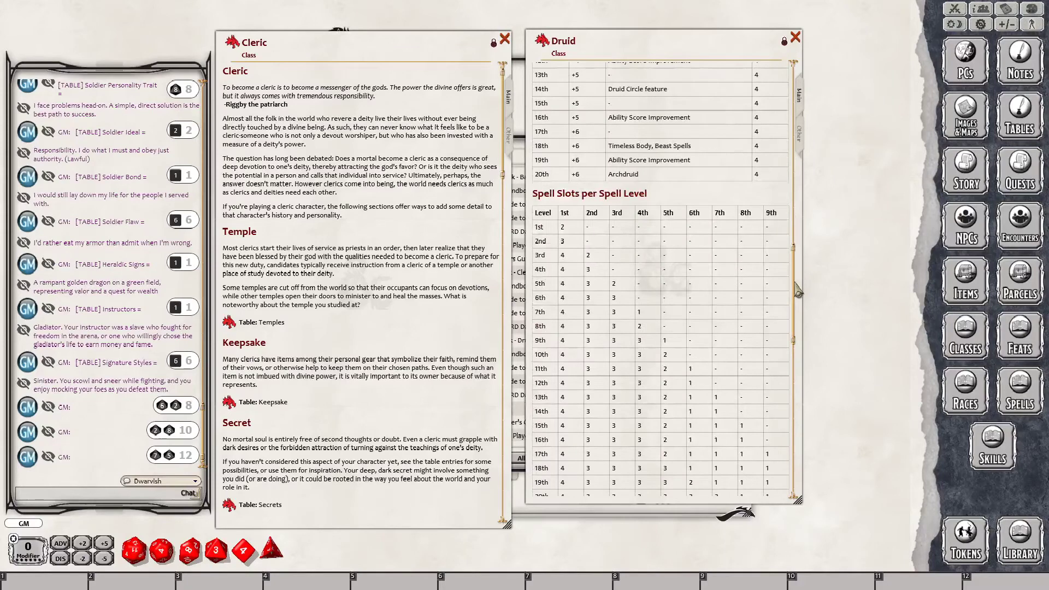
pyautogui.moveTo(793, 285); pyautogui.dragTo(798, 428)
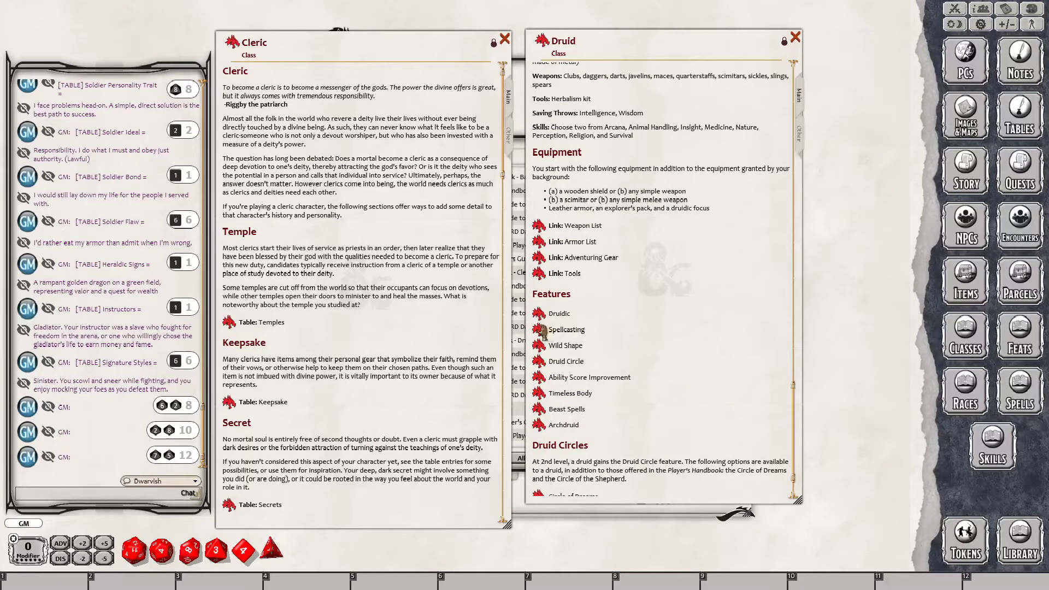
pyautogui.scroll(-2, 541, 331)
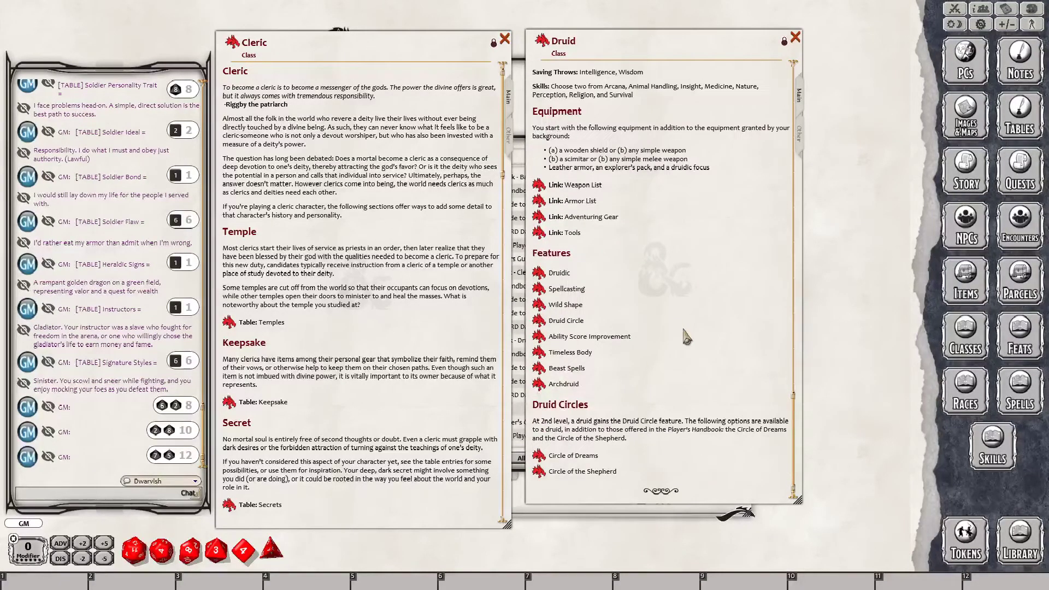
# - Open the Druid's Spellcasting feature, read its rules on cantrips and preparing spells, and close it
pyautogui.click(541, 293)
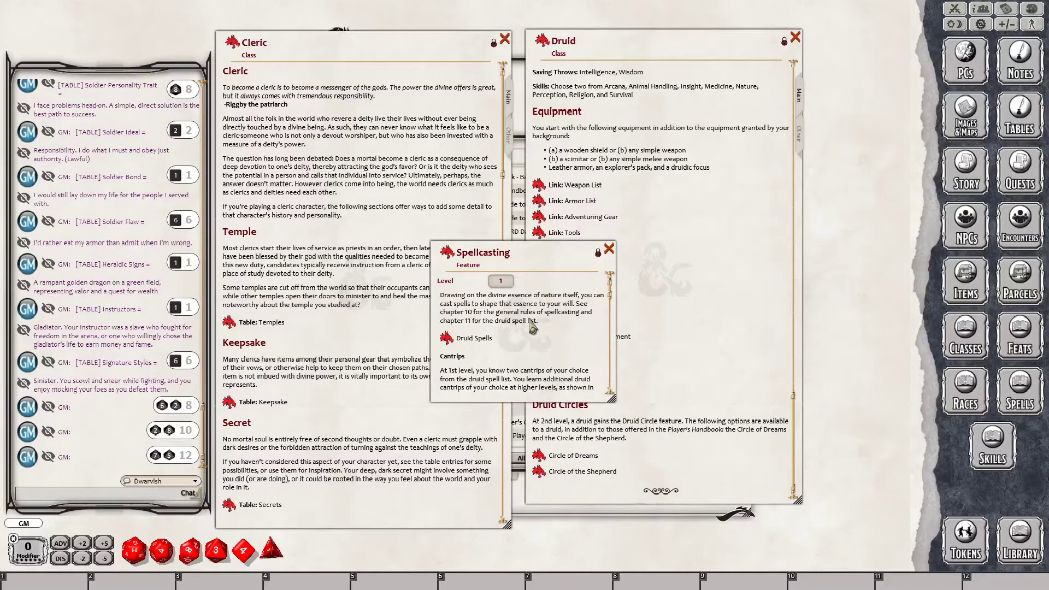
pyautogui.scroll(-3, 533, 327)
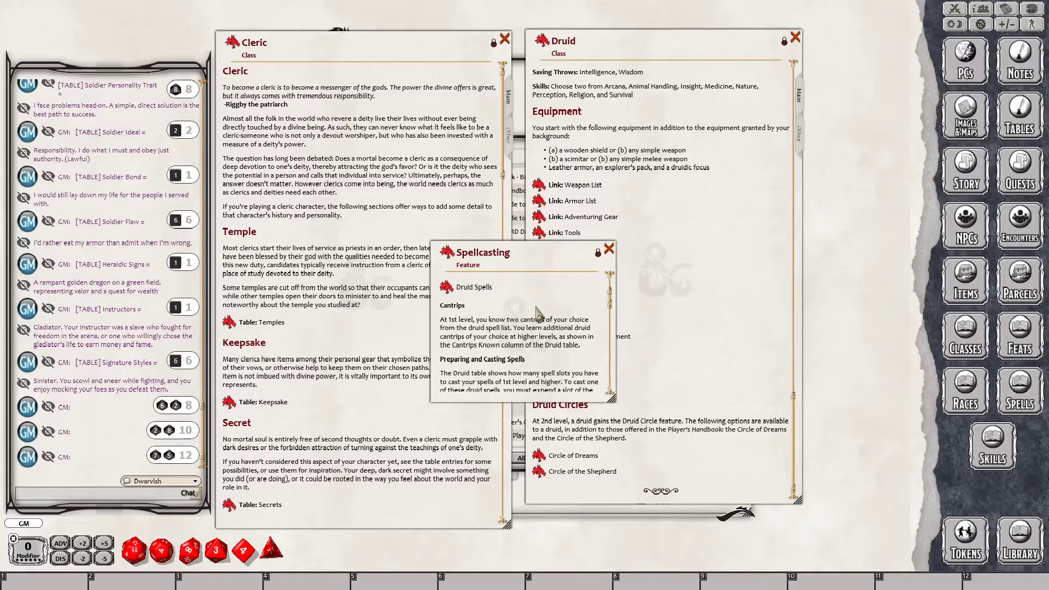
pyautogui.scroll(-3, 552, 300)
pyautogui.click(609, 250)
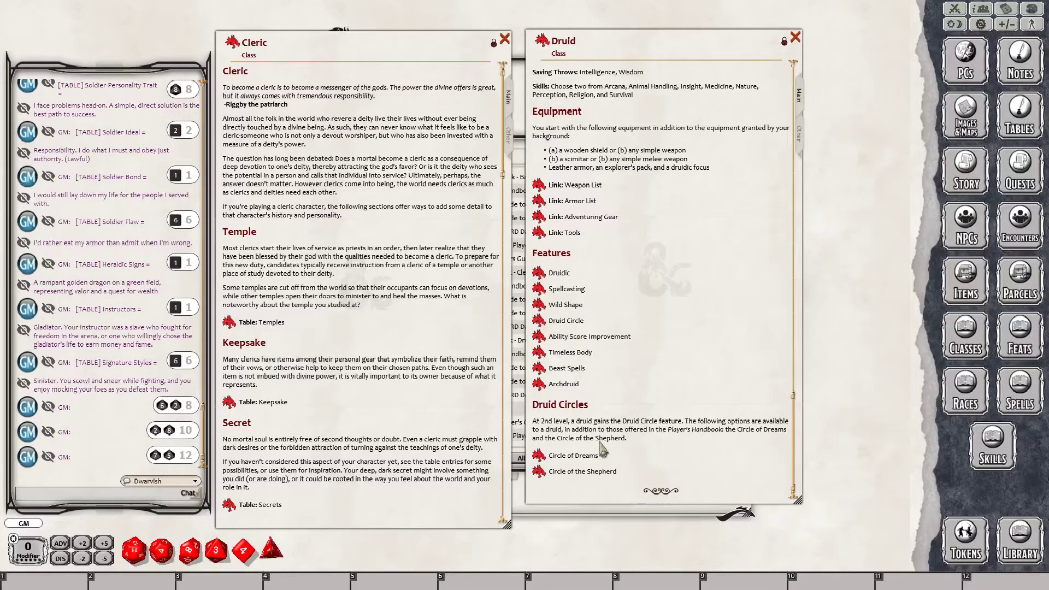
# - Read through the Cleric entry down to its level progression and spell slot tables
pyautogui.scroll(-6, 335, 396)
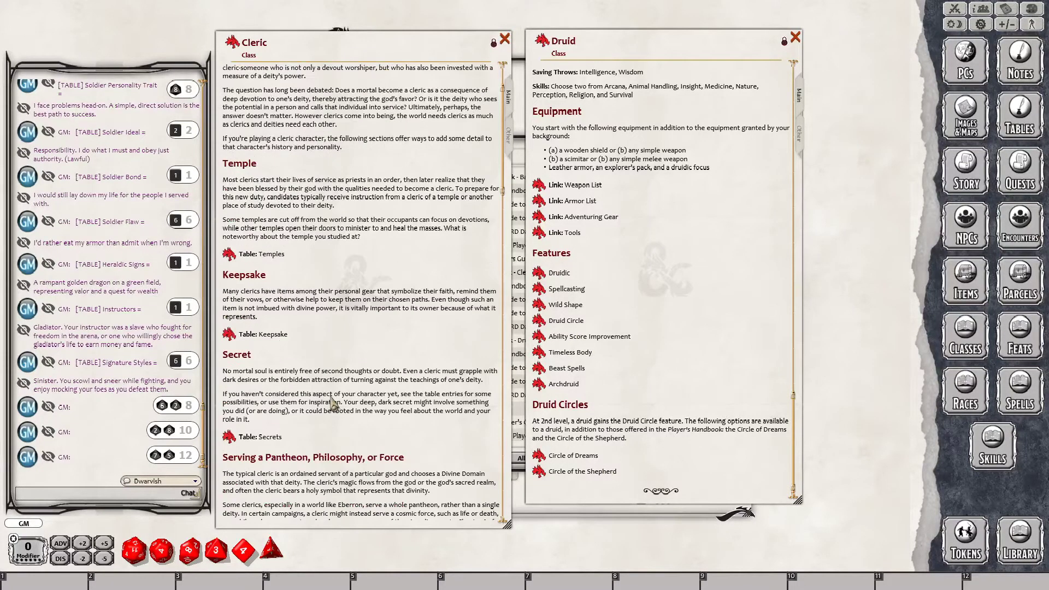
pyautogui.scroll(-4, 335, 392)
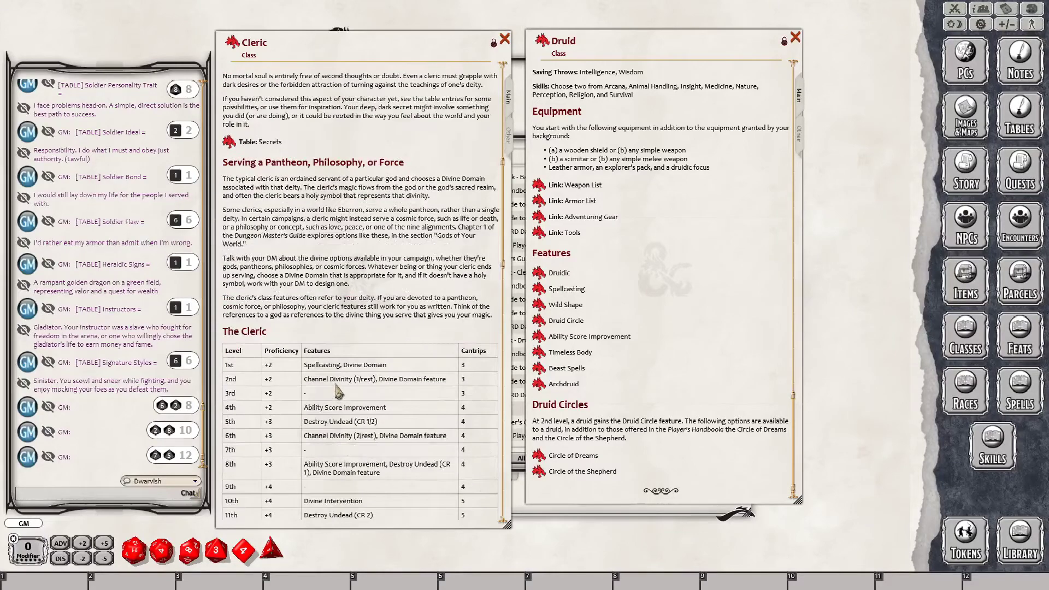
pyautogui.scroll(-3, 344, 387)
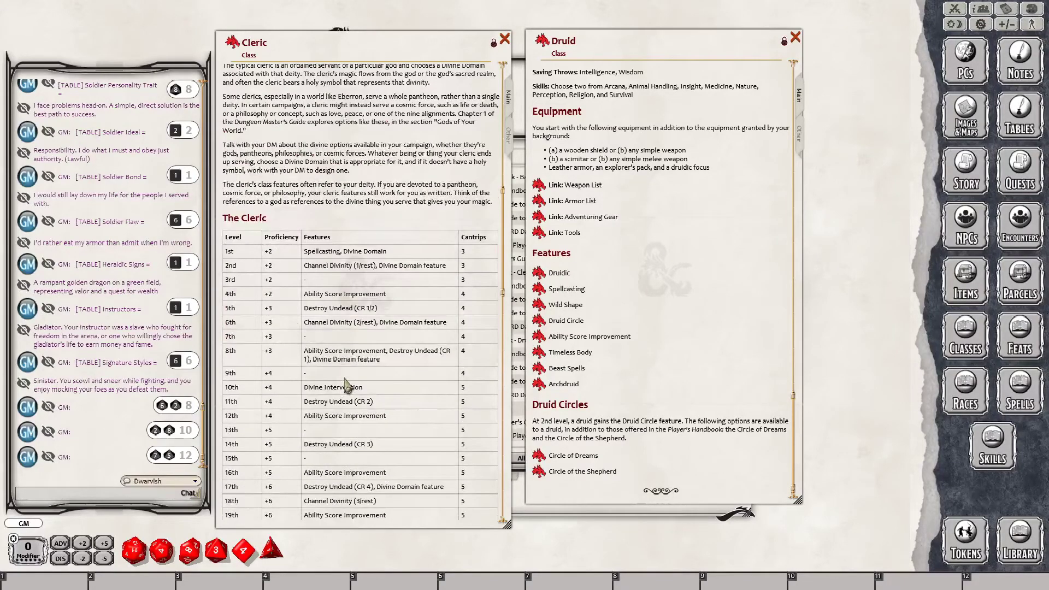
pyautogui.scroll(-3, 346, 382)
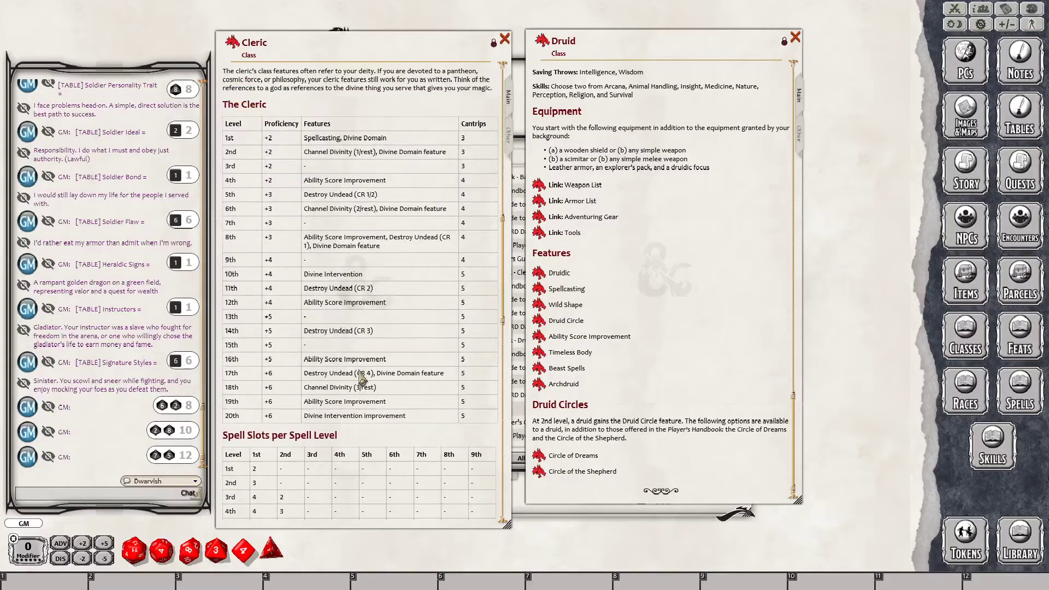
pyautogui.scroll(-7, 362, 375)
# - Compare the hit points, proficiencies and starting equipment of the Druid and Cleric classes
pyautogui.scroll(4, 627, 312)
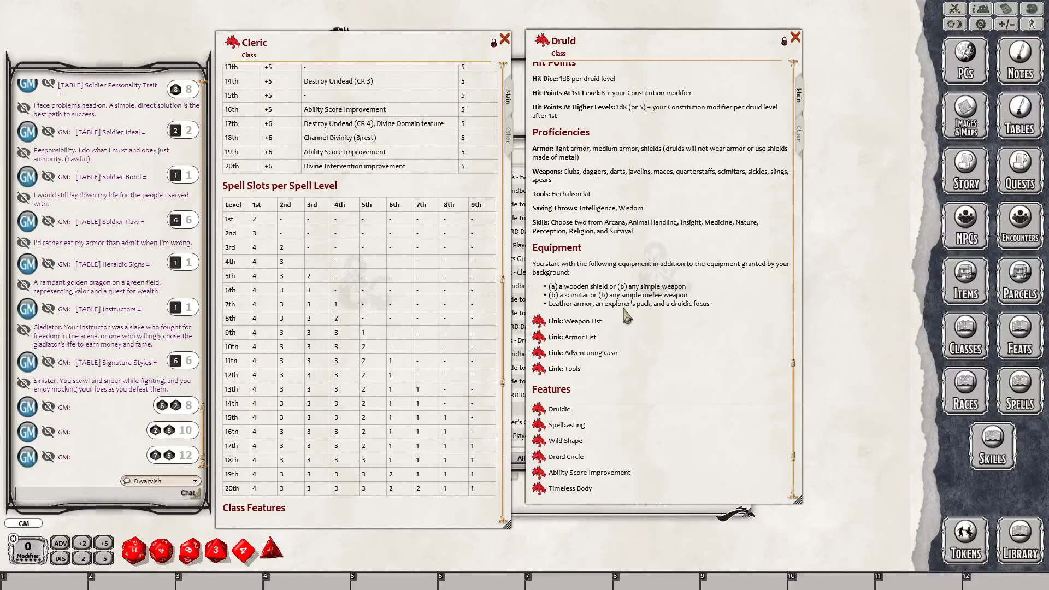
pyautogui.scroll(-2, 361, 344)
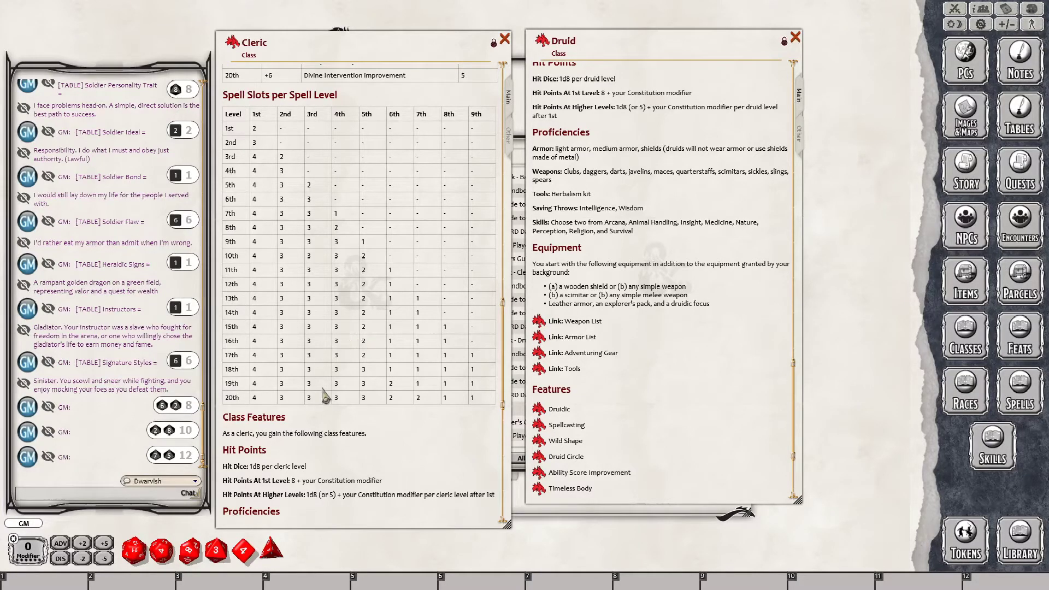
pyautogui.scroll(-1, 328, 374)
pyautogui.scroll(-3, 329, 373)
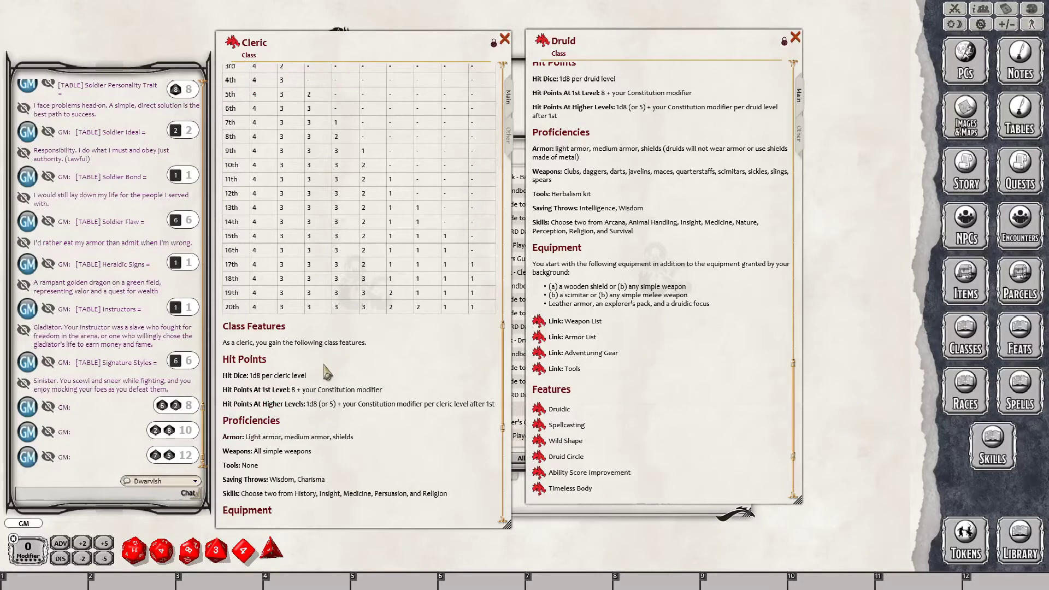
pyautogui.scroll(-7, 325, 377)
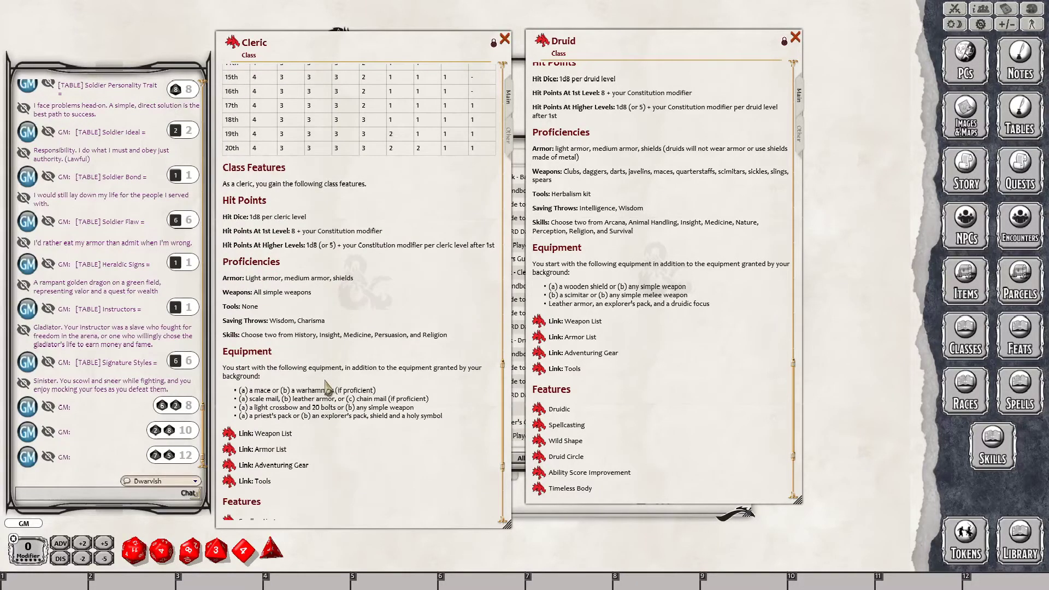
pyautogui.scroll(-3, 358, 431)
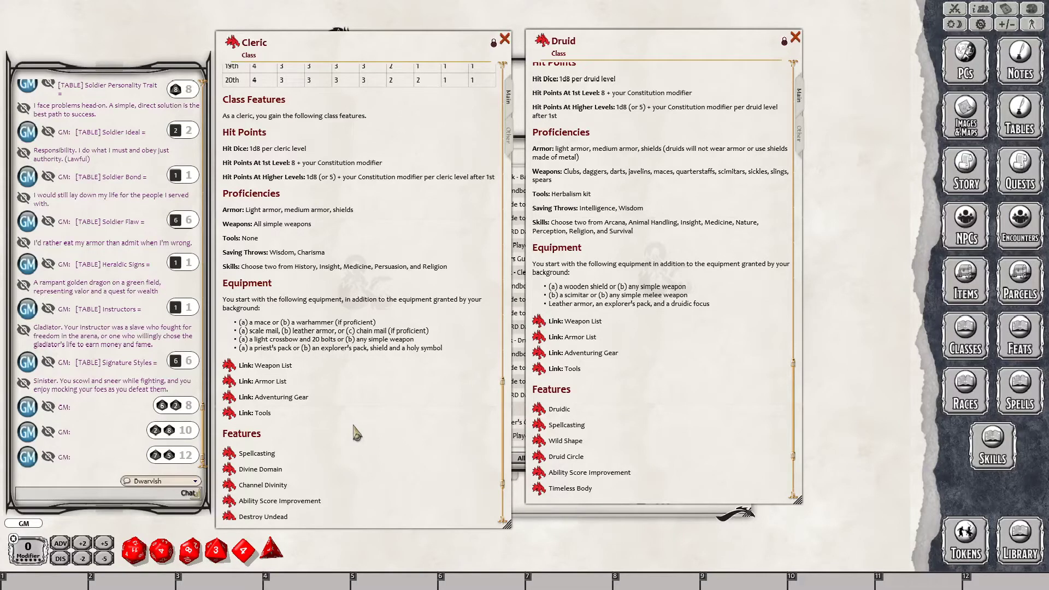
# - Compare the Cleric's features and divine domains with the Druid's features and druid circles
pyautogui.scroll(-3, 356, 432)
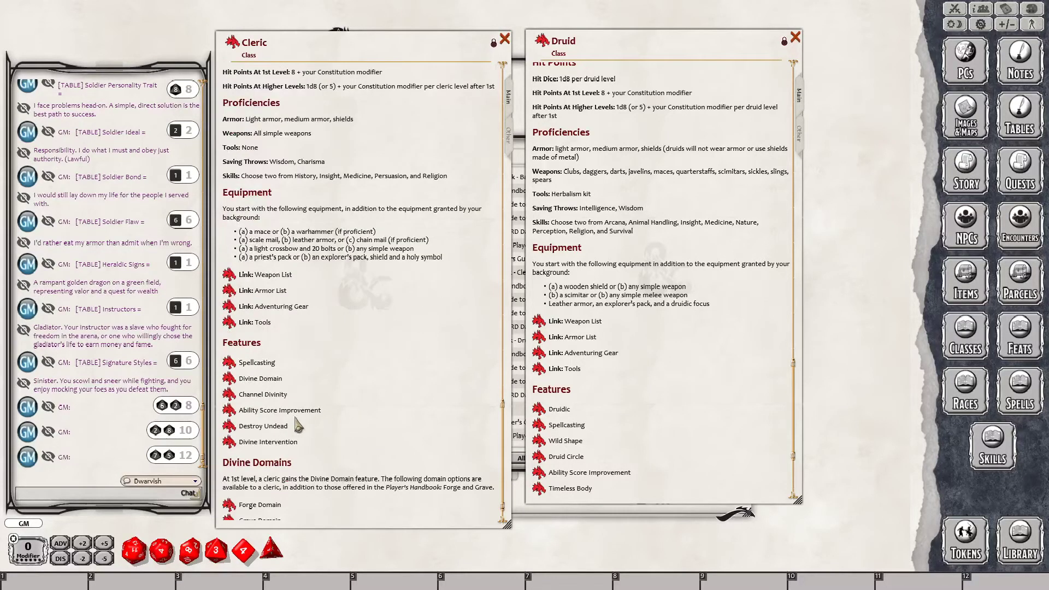
pyautogui.scroll(-2, 601, 393)
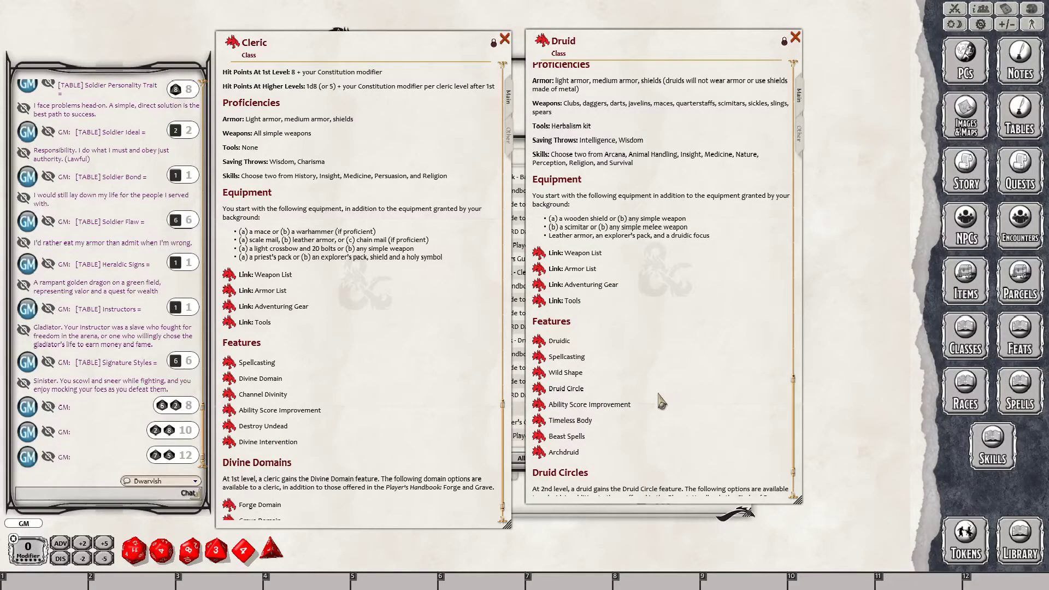
pyautogui.scroll(-2, 642, 418)
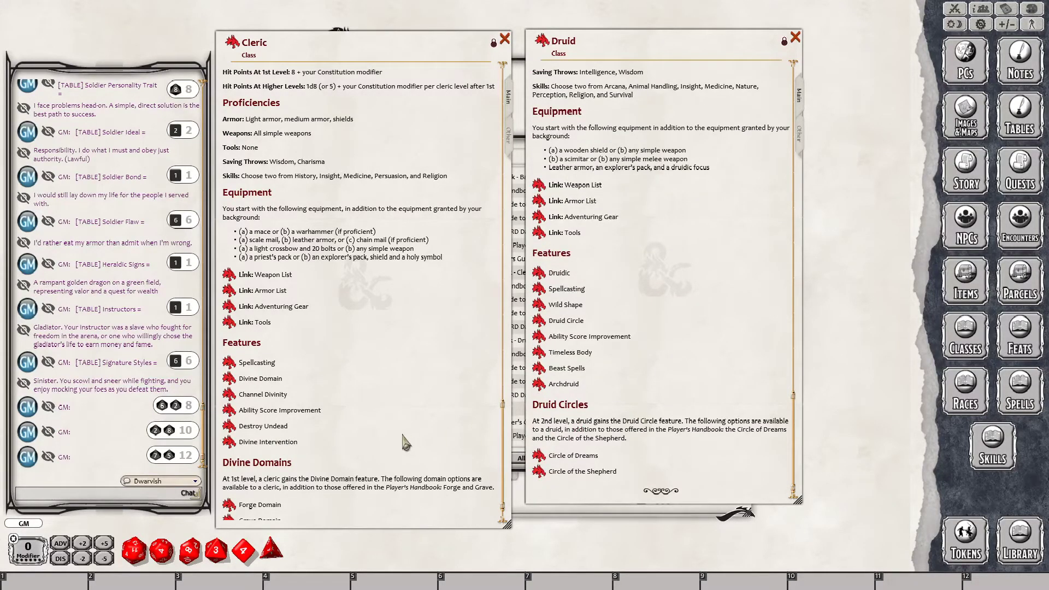
# - Review the Cleric's class features again and return to its spell slots table
pyautogui.scroll(1, 435, 440)
pyautogui.scroll(2, 435, 440)
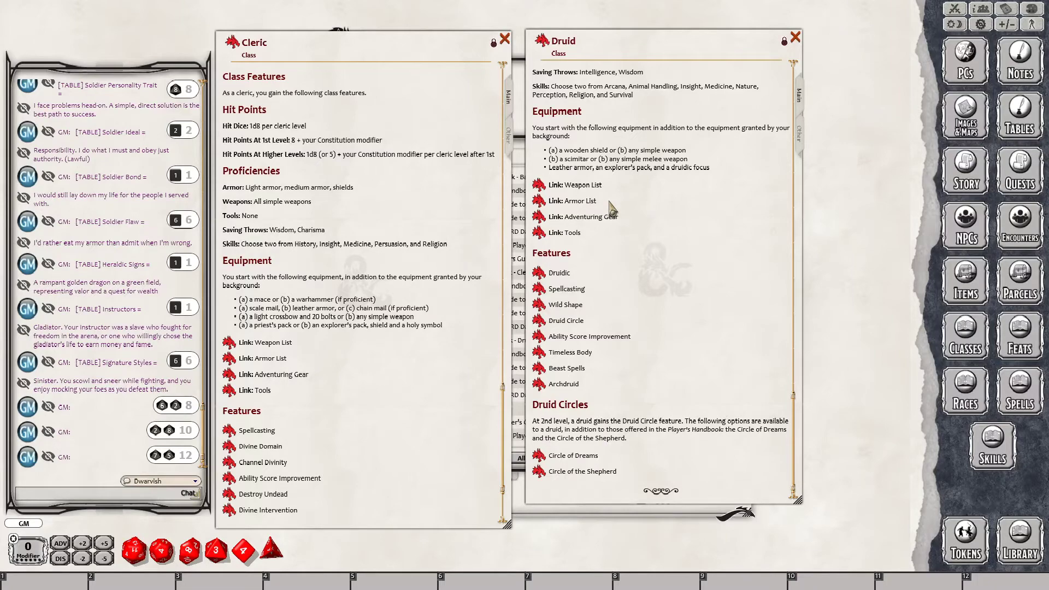
pyautogui.scroll(10, 402, 219)
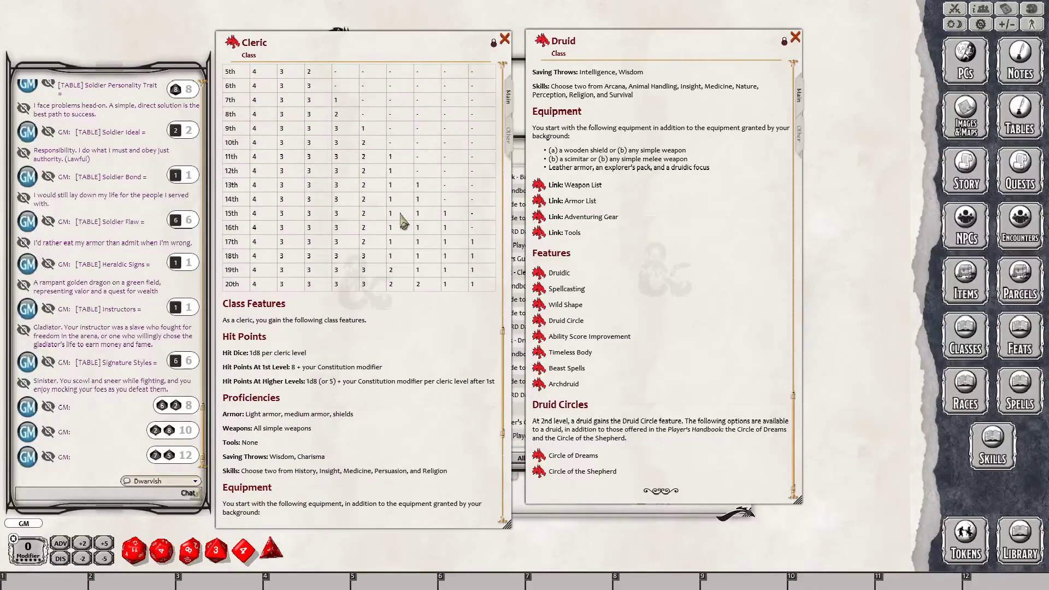
pyautogui.scroll(-5, 403, 219)
pyautogui.scroll(9, 402, 196)
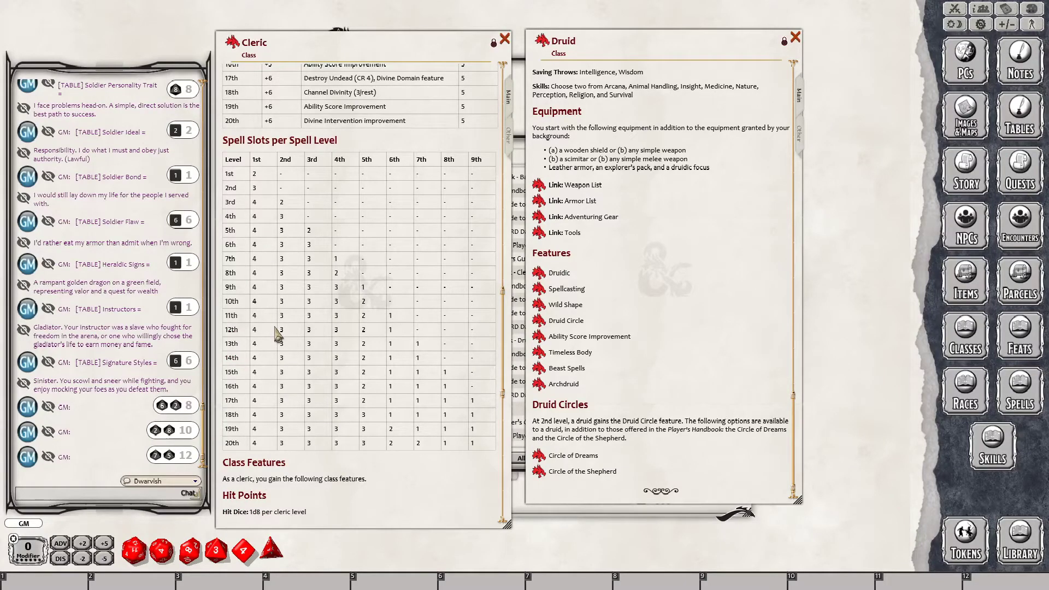
# - Close the Druid entry, then move and enlarge the blank character sheet beside the Cleric entry
pyautogui.scroll(-5, 325, 380)
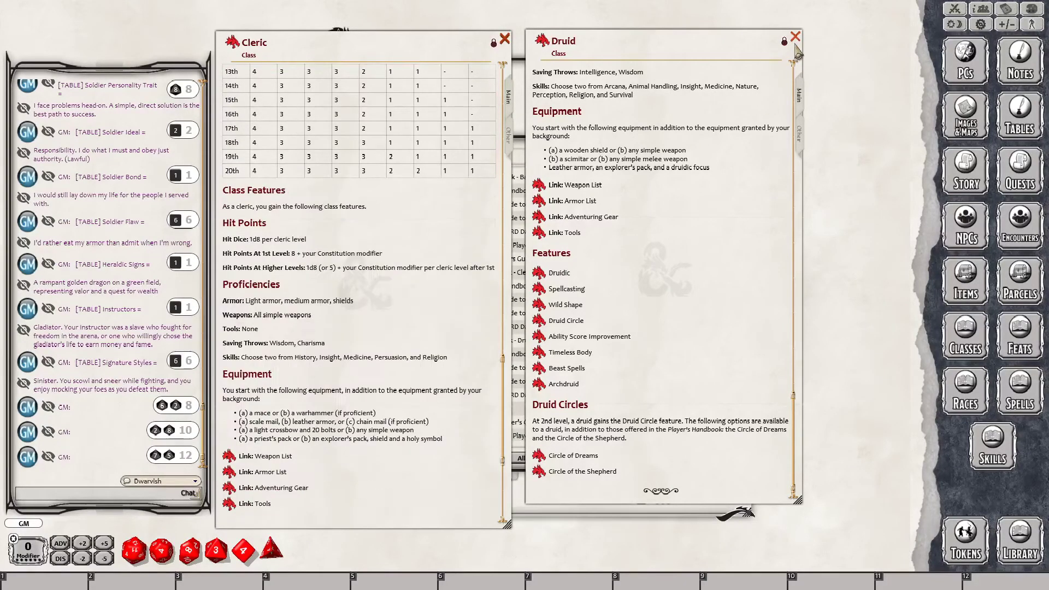
pyautogui.click(795, 37)
pyautogui.moveTo(652, 213); pyautogui.dragTo(748, 118)
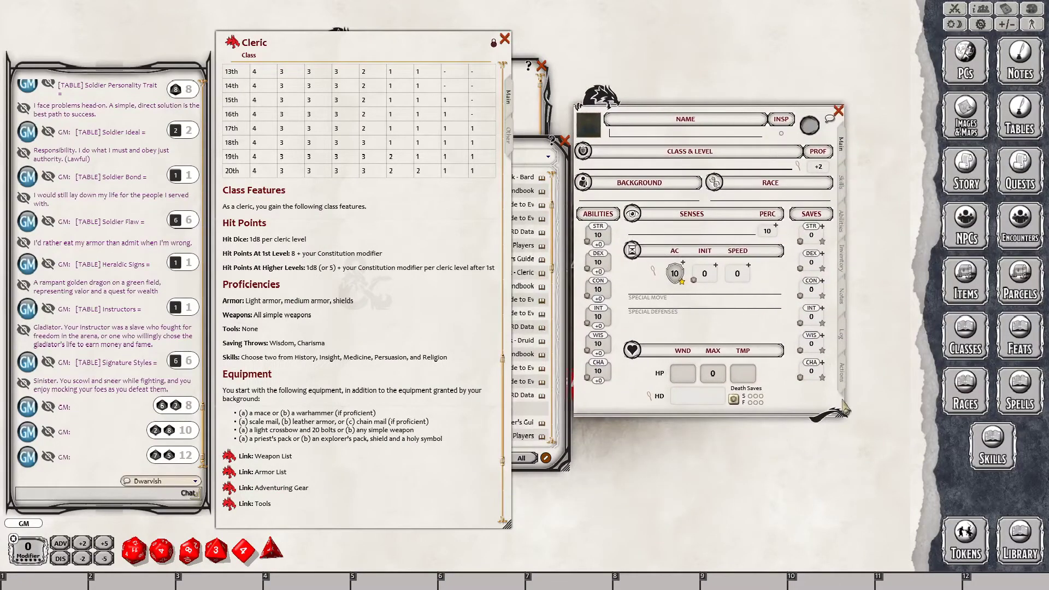
pyautogui.moveTo(841, 416); pyautogui.dragTo(930, 553)
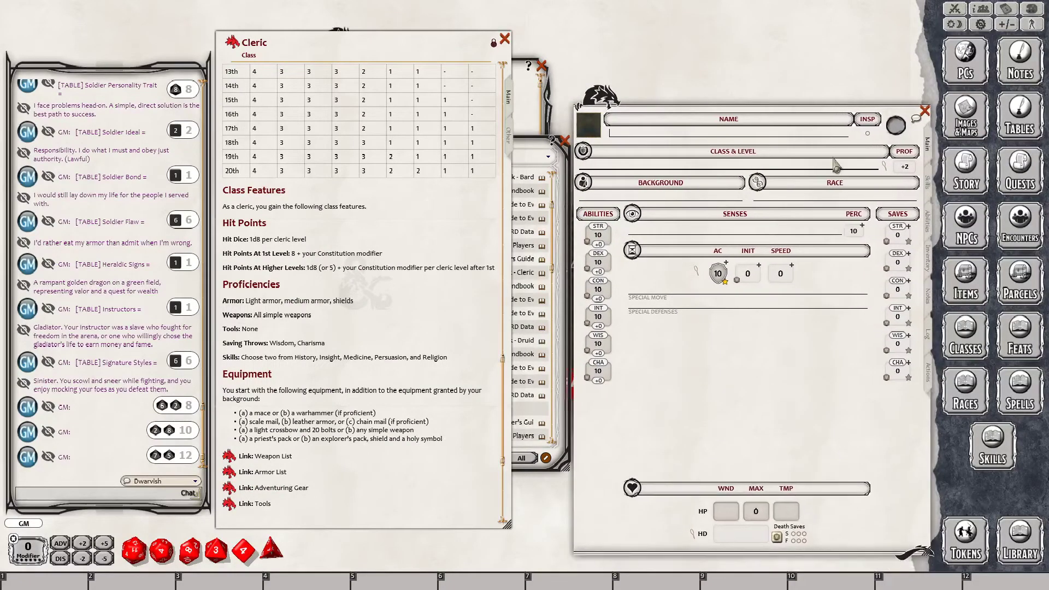
pyautogui.moveTo(778, 113); pyautogui.dragTo(746, 62)
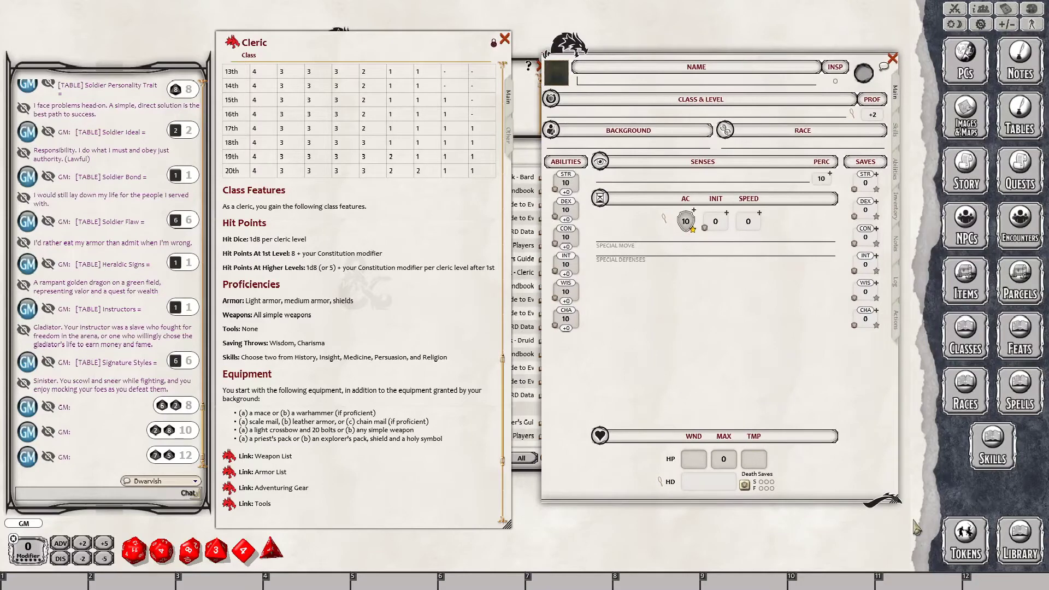
pyautogui.moveTo(894, 500); pyautogui.dragTo(932, 547)
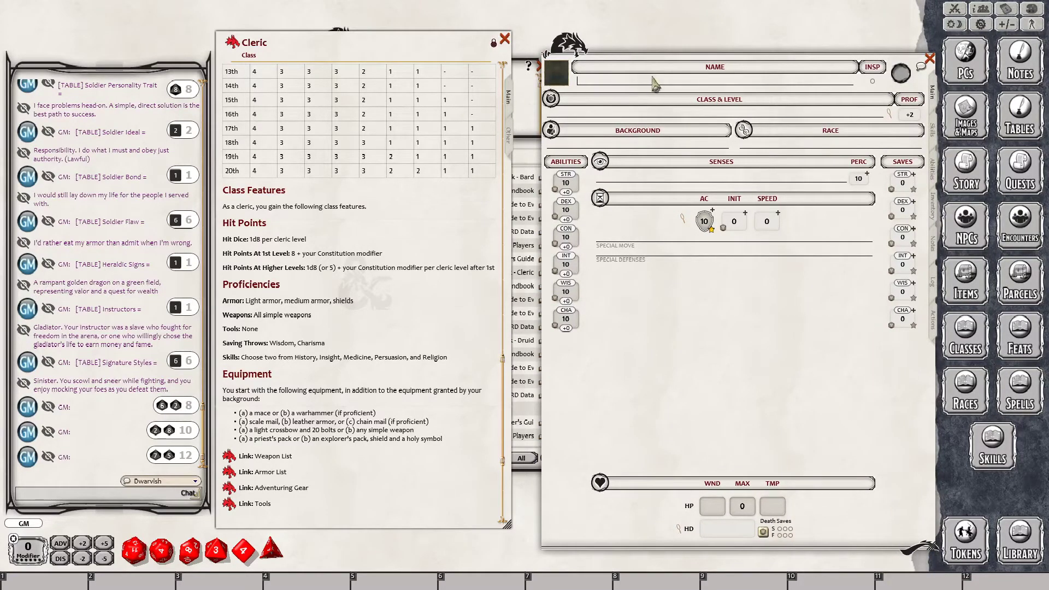
# - Add one level of the Cleric class to the character sheet, leaving the skill selection aside to view the Cleric's features and divine domains
pyautogui.moveTo(232, 42); pyautogui.dragTo(653, 114)
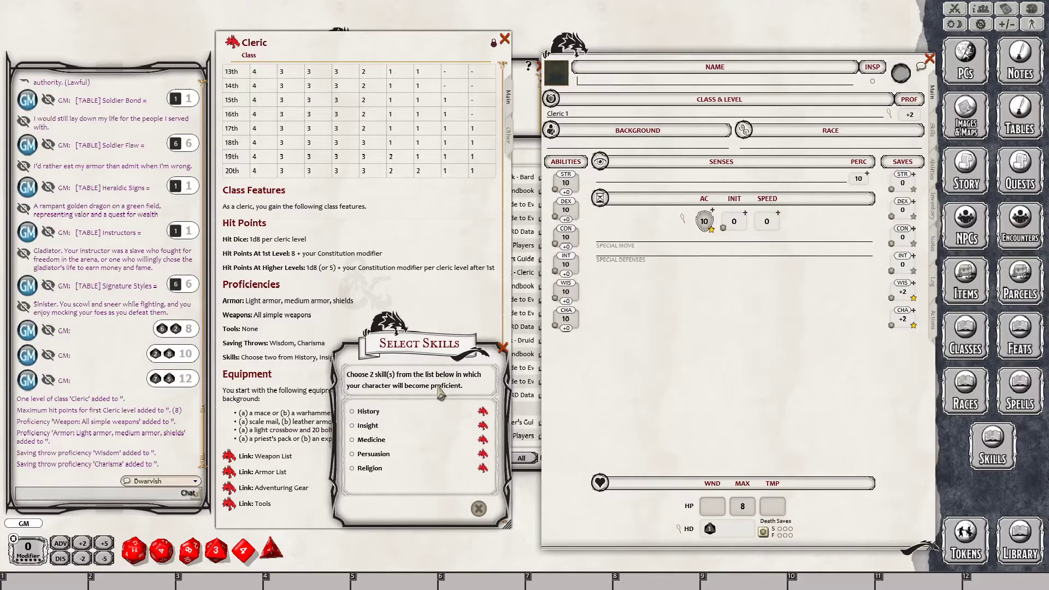
pyautogui.click(413, 303)
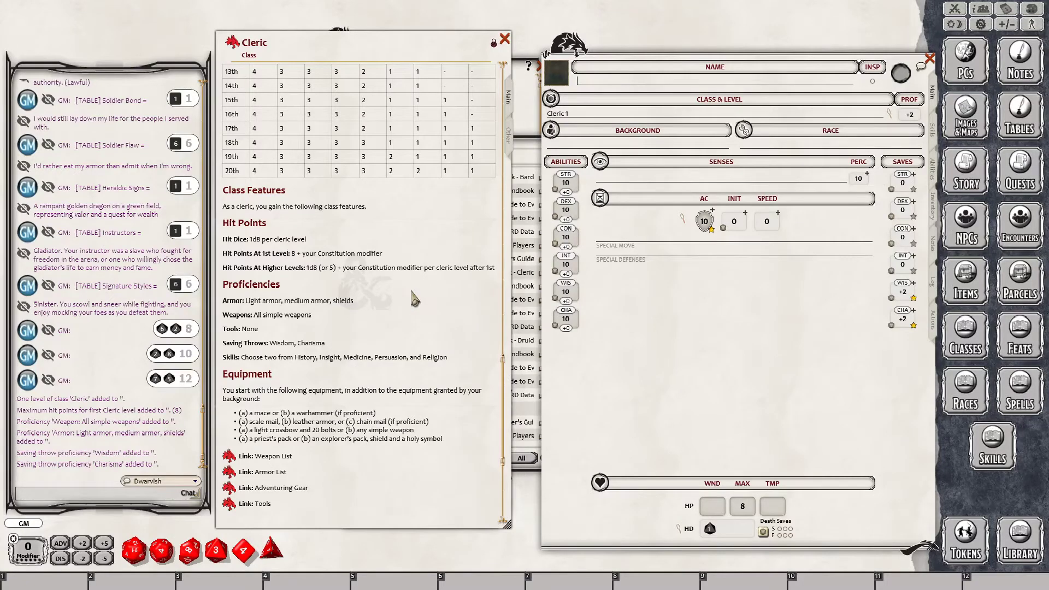
pyautogui.scroll(-3, 413, 305)
pyautogui.scroll(-3, 414, 308)
pyautogui.scroll(-1, 413, 316)
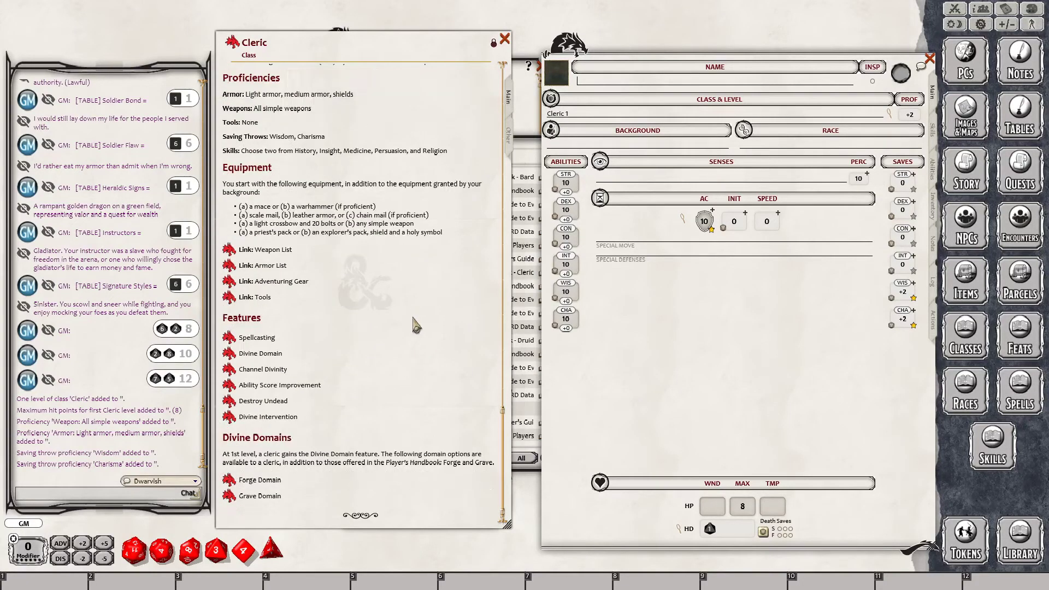
# - Open the list of backgrounds in the library's D&D Player's Handbook module
pyautogui.click(1008, 543)
pyautogui.scroll(-2, 331, 465)
pyautogui.scroll(-3, 328, 467)
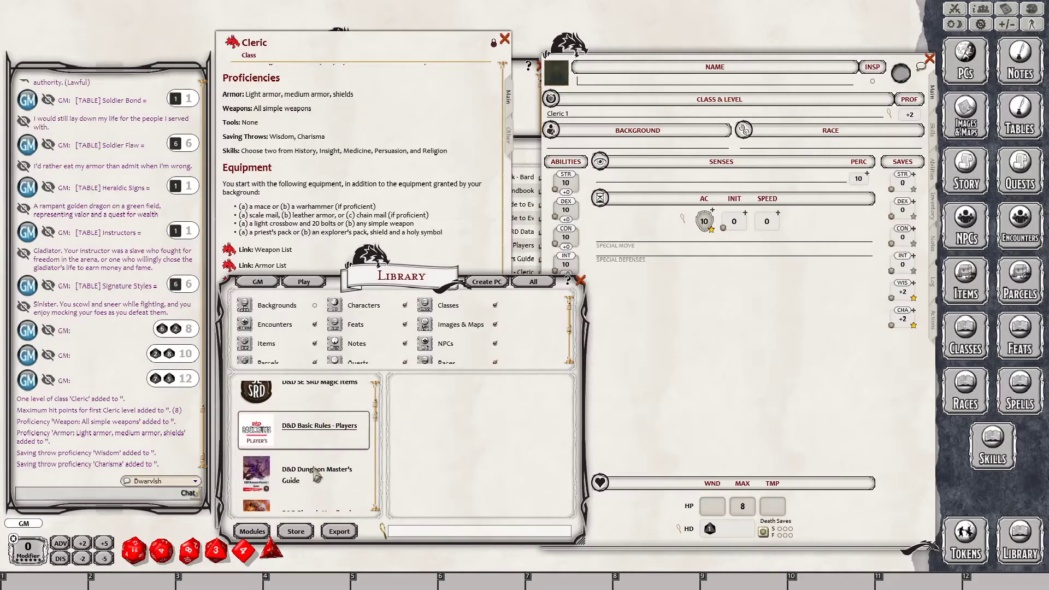
pyautogui.click(319, 464)
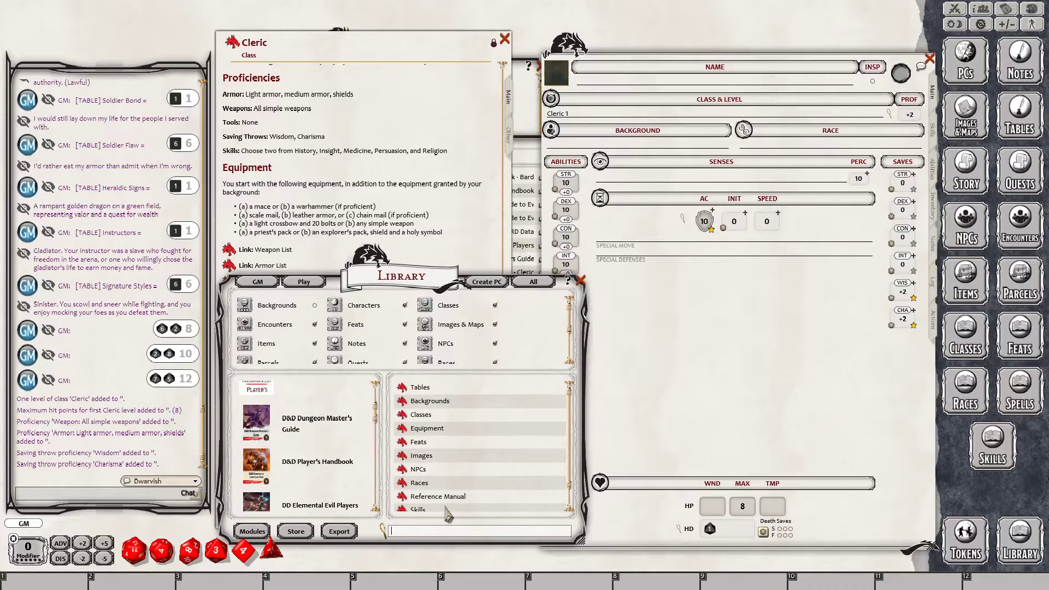
pyautogui.click(431, 404)
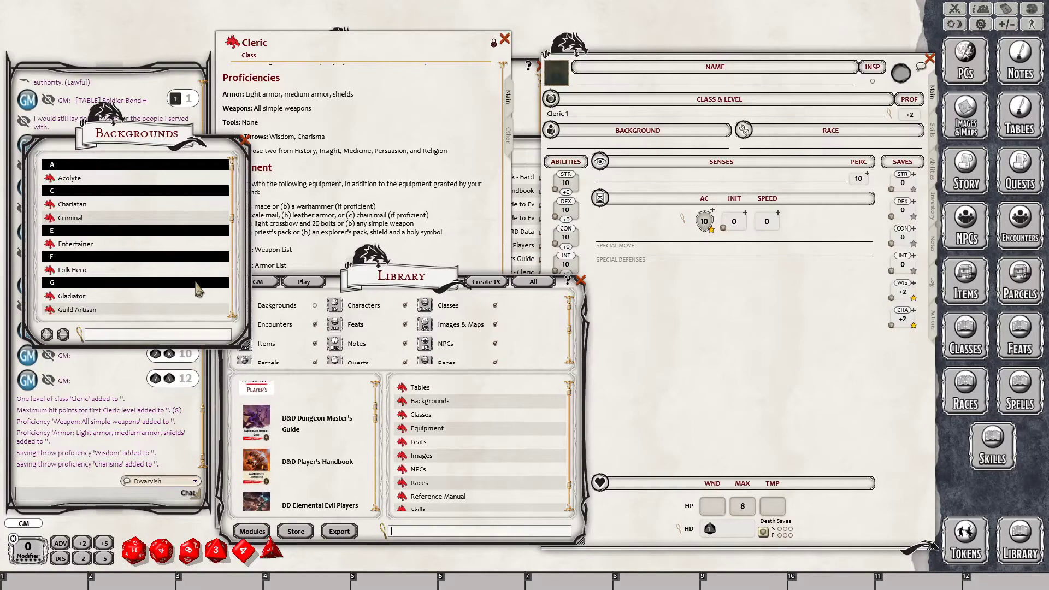
# - Look through the available backgrounds from Acolyte to Urchin for one that suits the Cleric
pyautogui.scroll(-1, 146, 250)
pyautogui.scroll(-4, 147, 249)
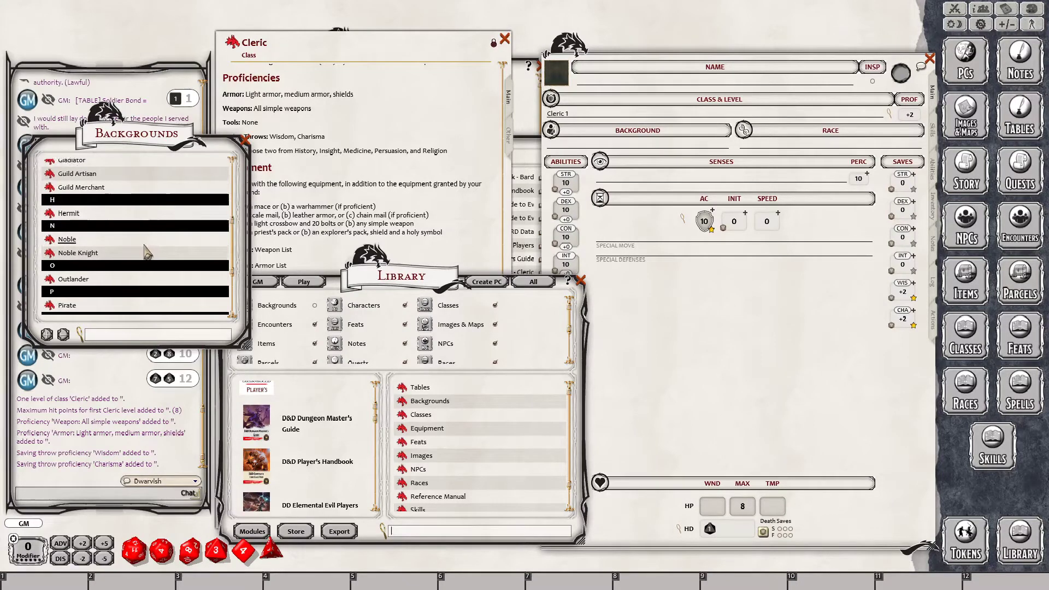
pyautogui.scroll(-3, 137, 251)
pyautogui.scroll(-2, 136, 255)
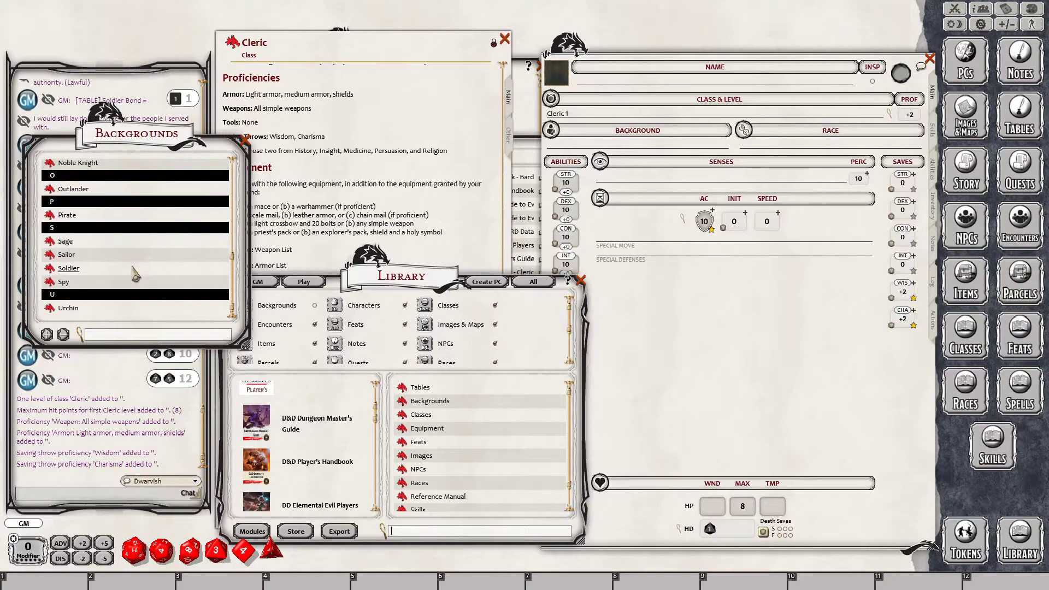
pyautogui.scroll(3, 101, 304)
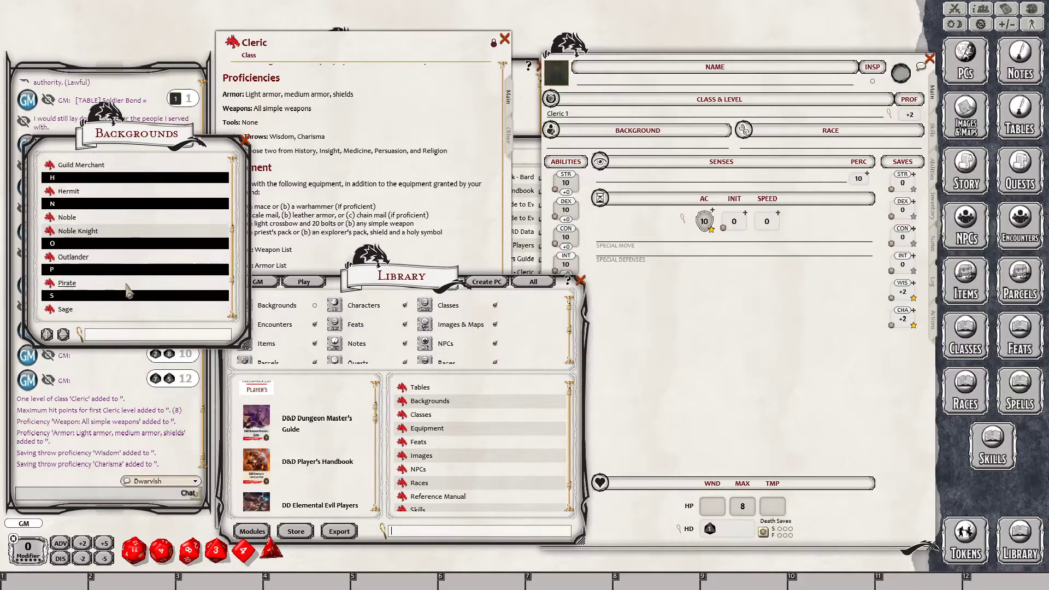
pyautogui.scroll(2, 131, 291)
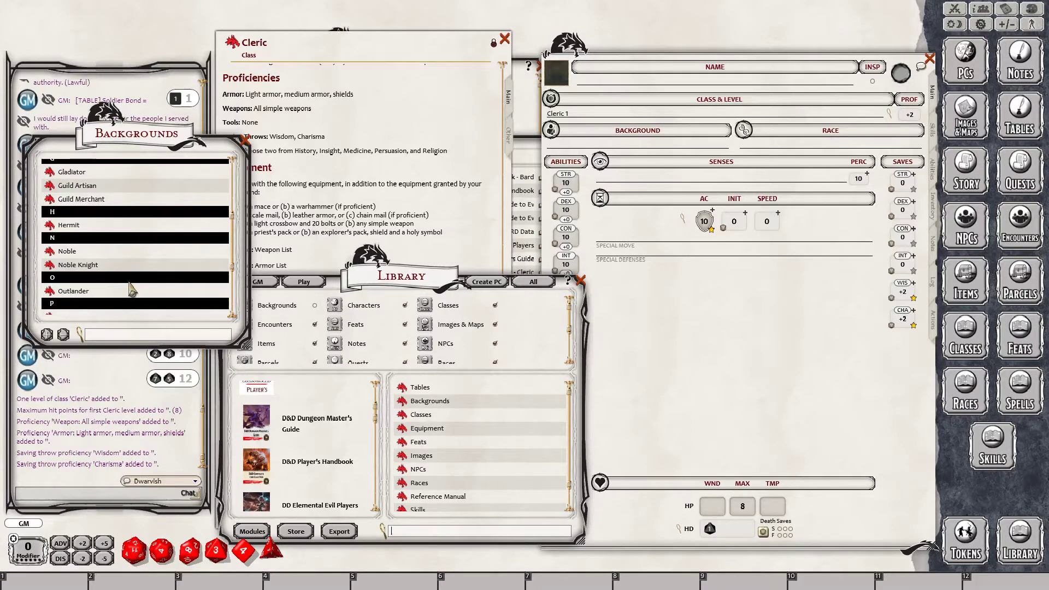
pyautogui.scroll(1, 131, 290)
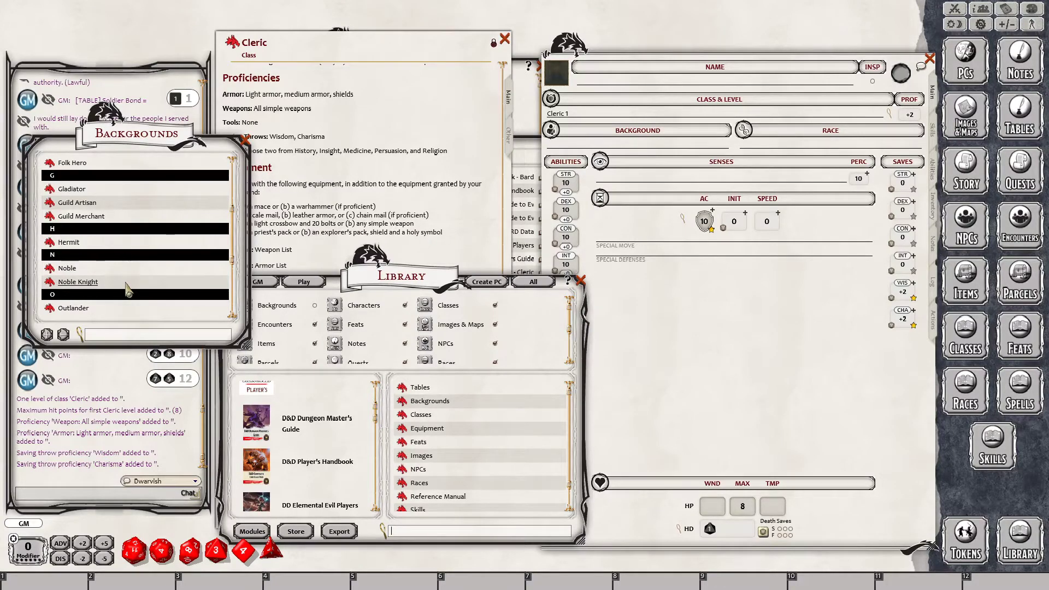
pyautogui.scroll(1, 127, 289)
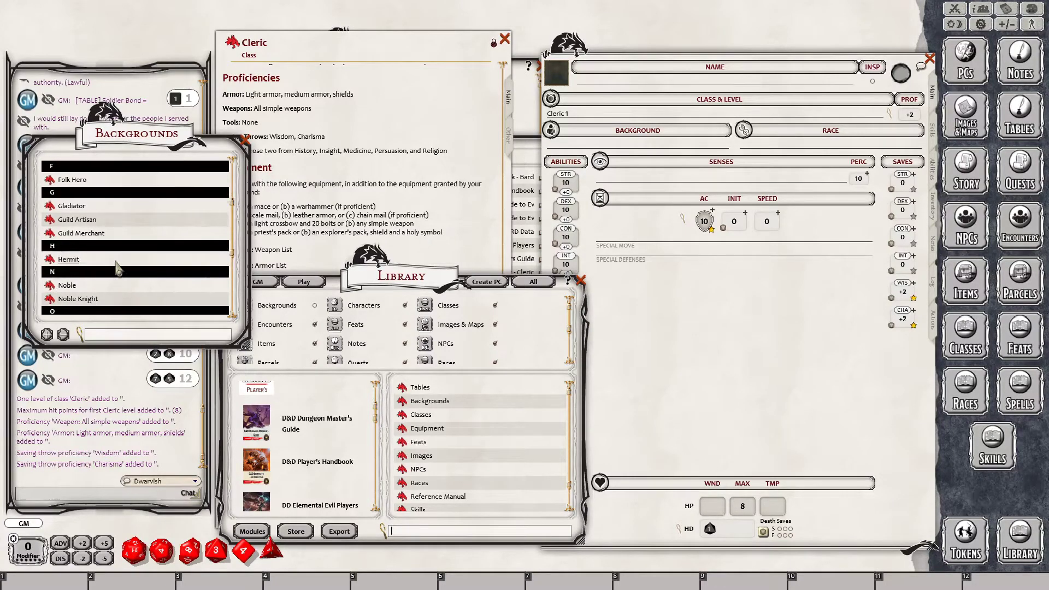
pyautogui.scroll(1, 119, 265)
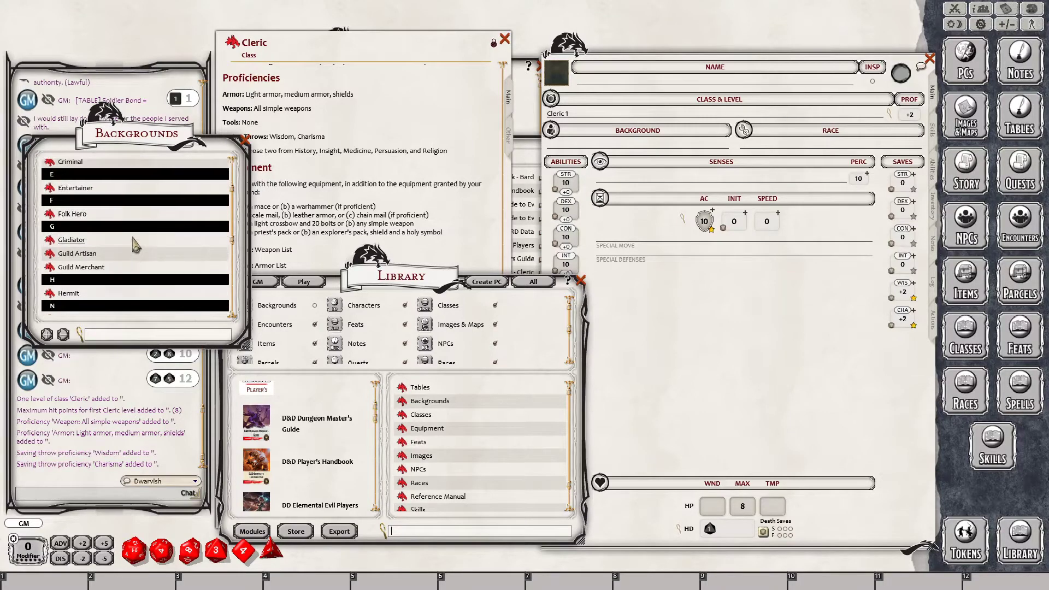
pyautogui.scroll(1, 136, 246)
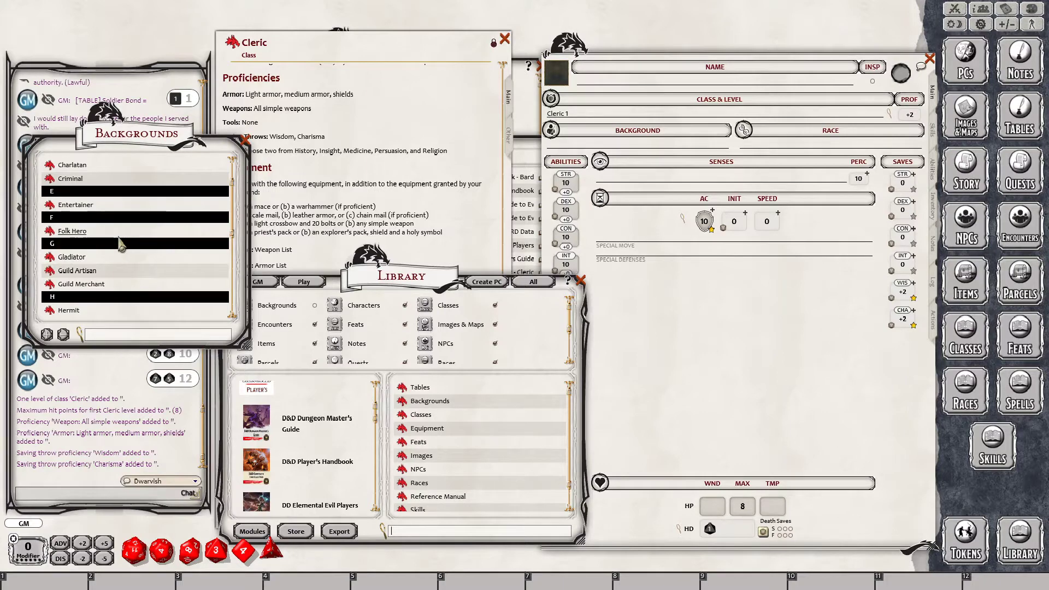
pyautogui.scroll(1, 118, 242)
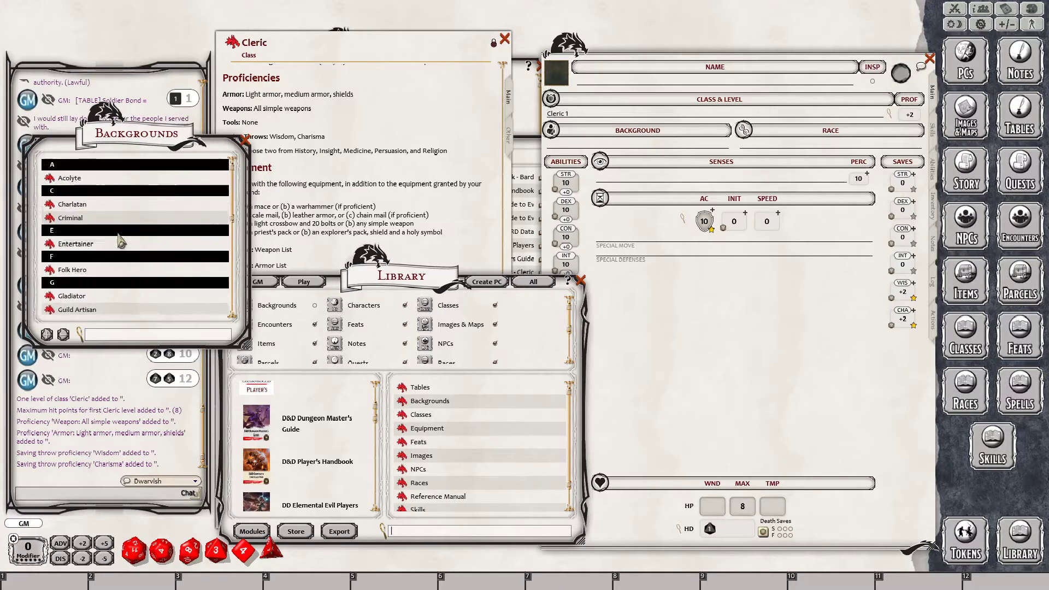
pyautogui.scroll(1, 119, 240)
pyautogui.scroll(-3, 120, 240)
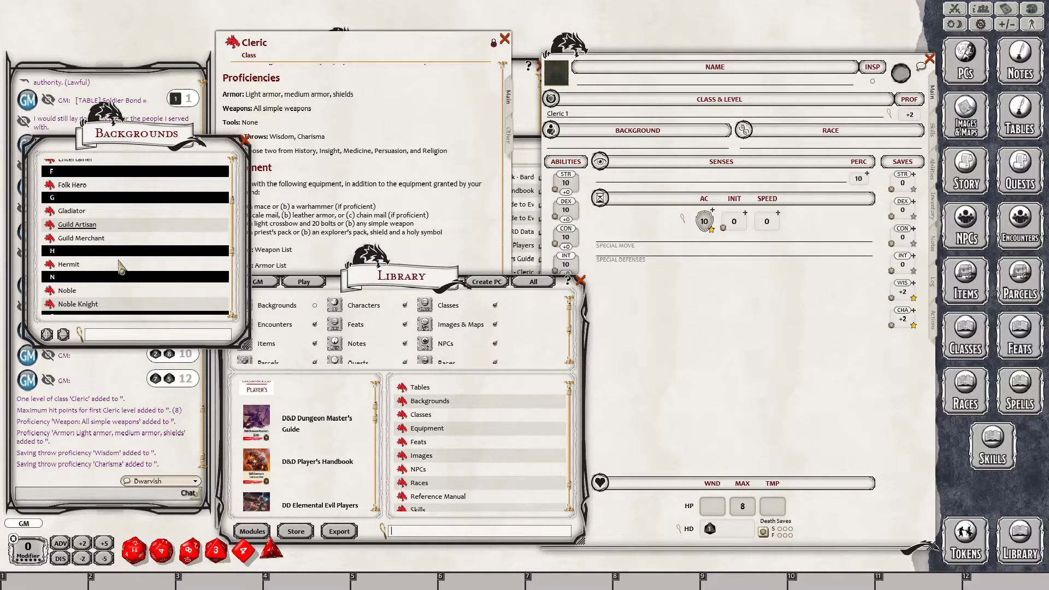
# - Open the Noble background and read its description, proficiencies and starting equipment
pyautogui.click(50, 291)
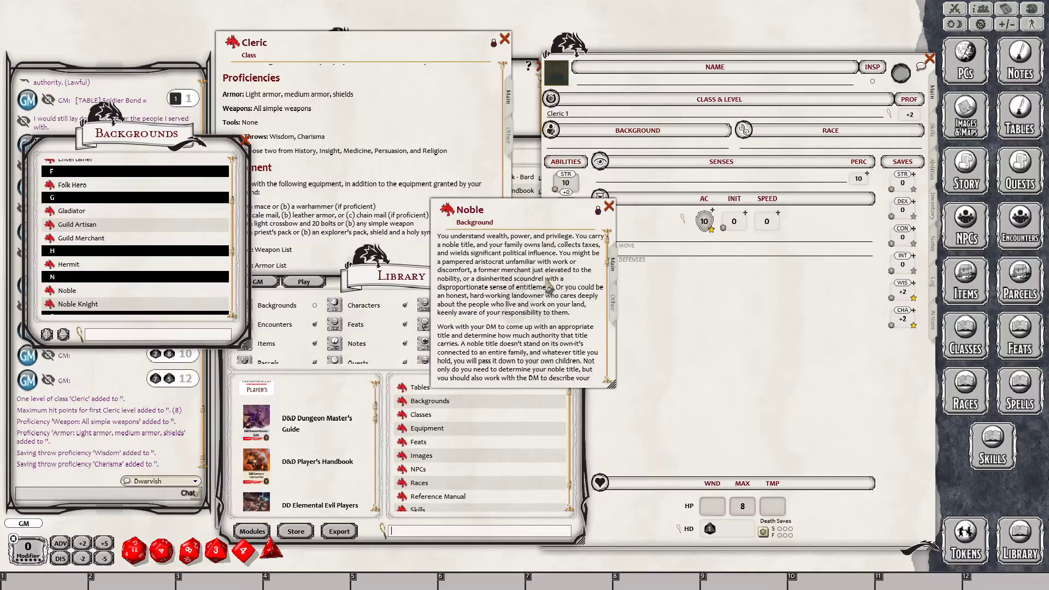
pyautogui.scroll(-2, 535, 279)
pyautogui.scroll(-1, 533, 279)
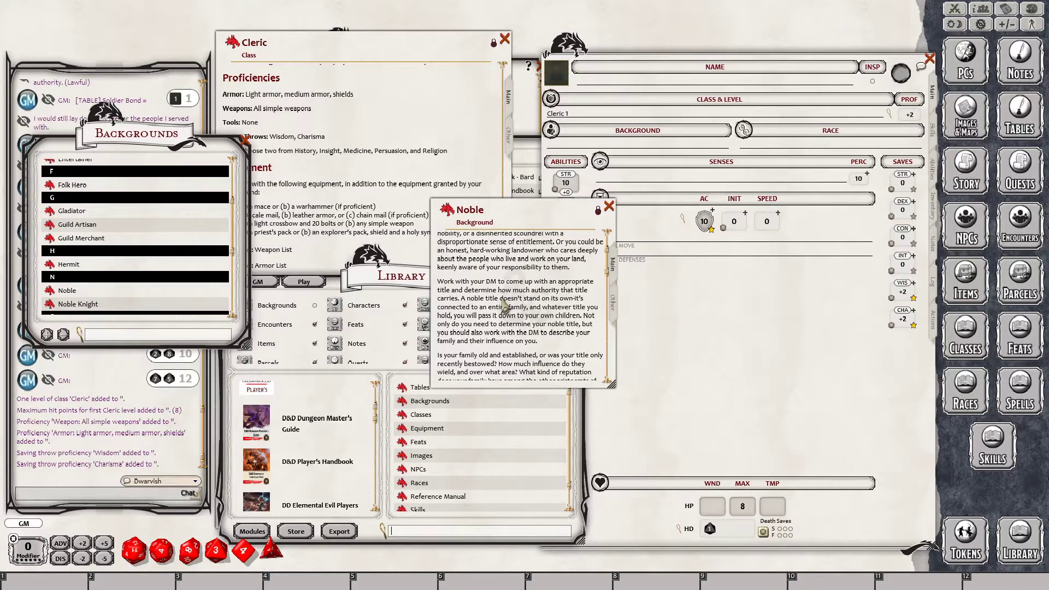
pyautogui.scroll(-2, 502, 322)
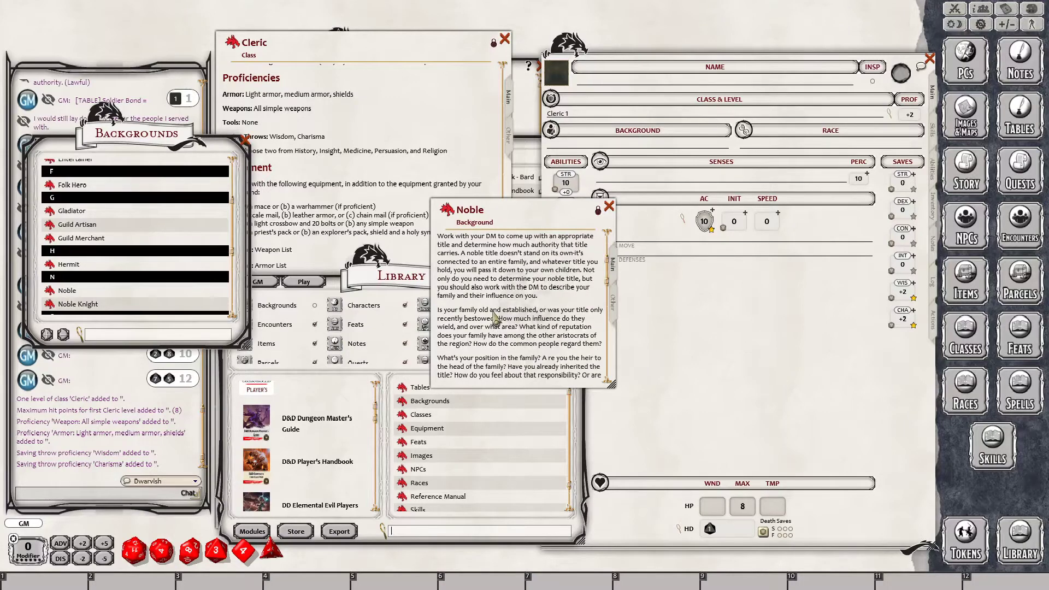
pyautogui.scroll(-7, 502, 326)
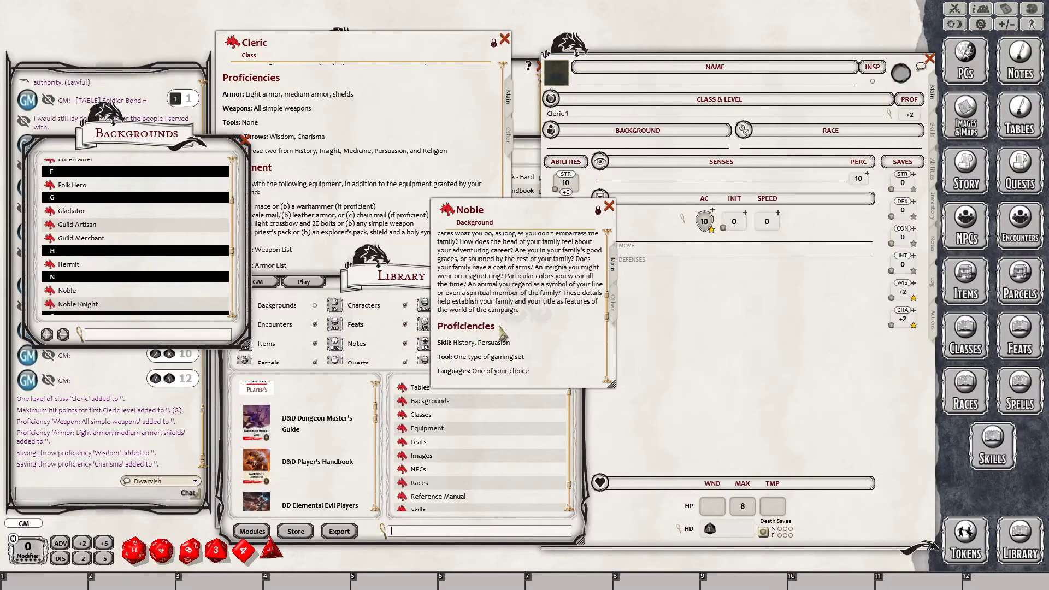
pyautogui.scroll(-1, 538, 319)
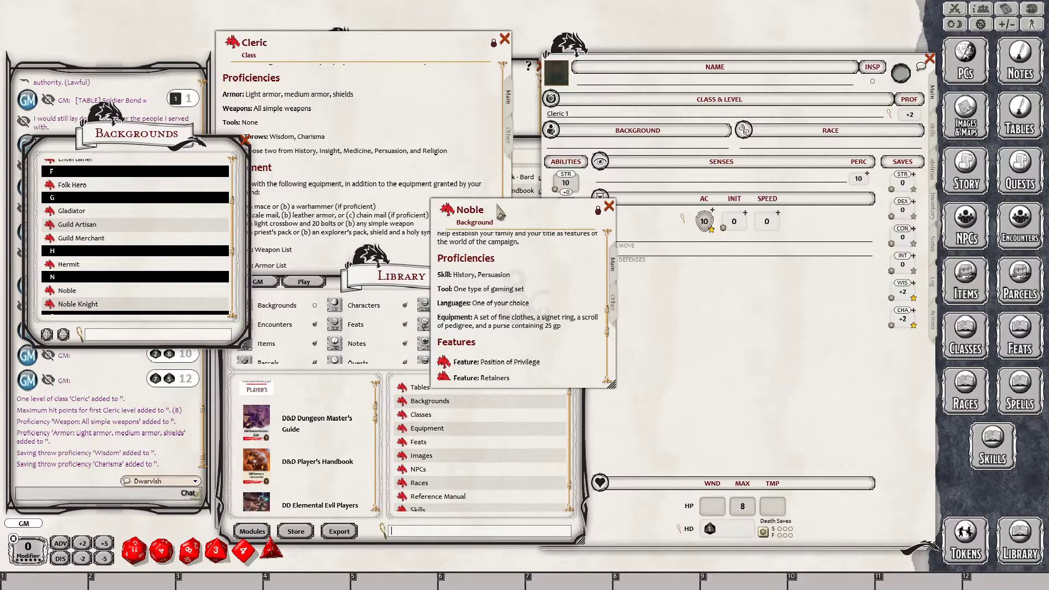
# - Reposition the Noble entry over the library and read its features and suggested characteristics
pyautogui.moveTo(497, 215); pyautogui.dragTo(554, 314)
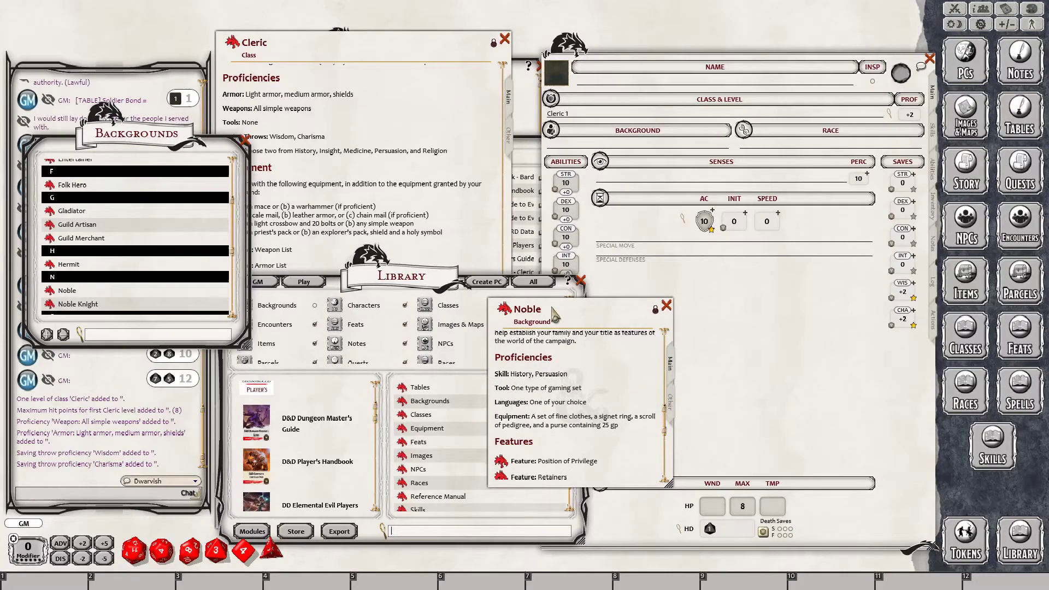
pyautogui.scroll(-1, 550, 383)
pyautogui.scroll(-2, 566, 429)
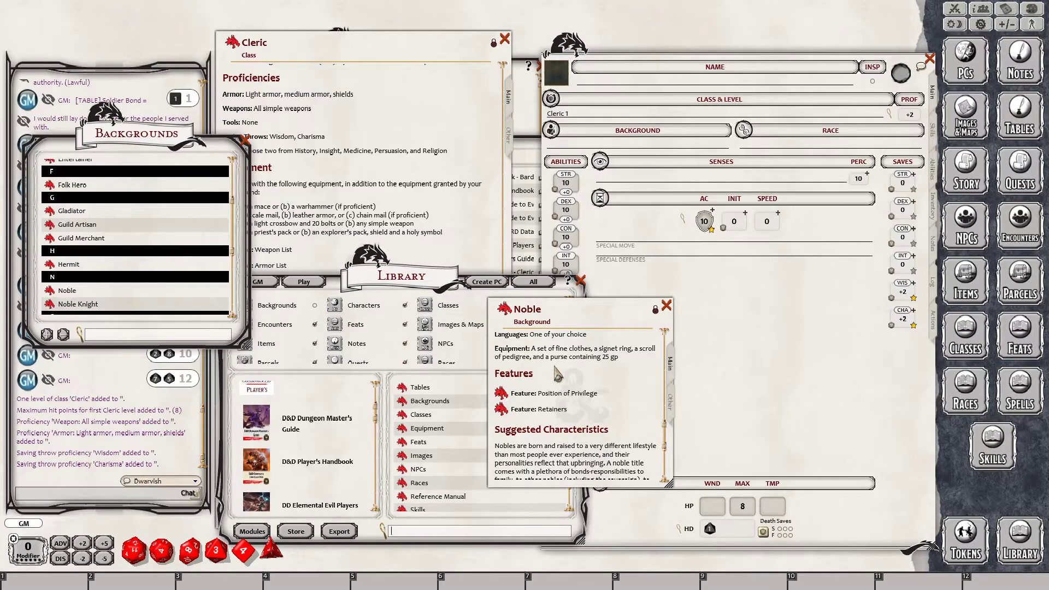
pyautogui.scroll(-1, 565, 375)
pyautogui.scroll(-1, 572, 376)
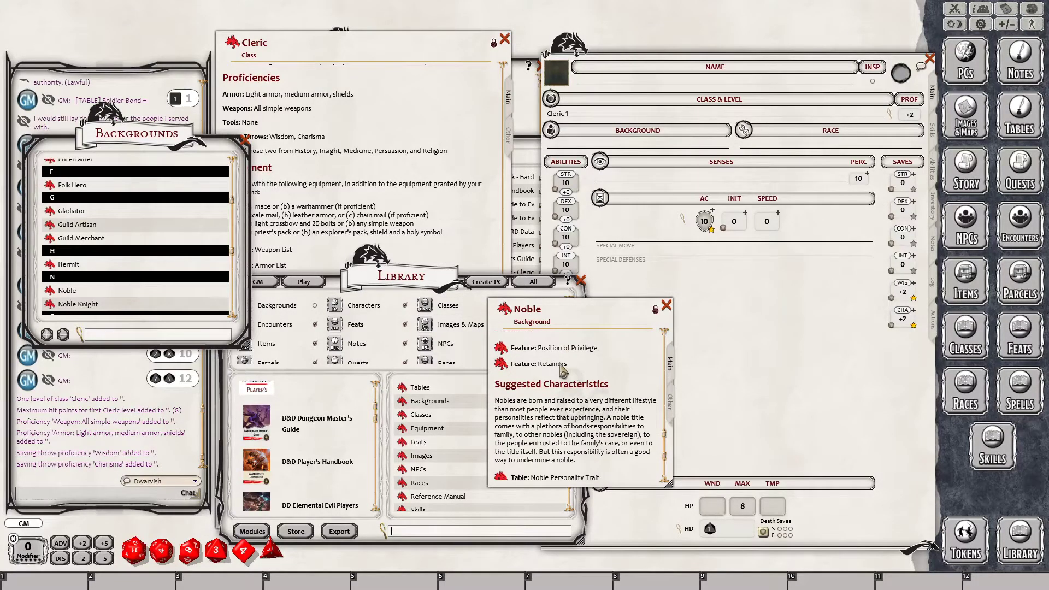
pyautogui.scroll(-2, 576, 383)
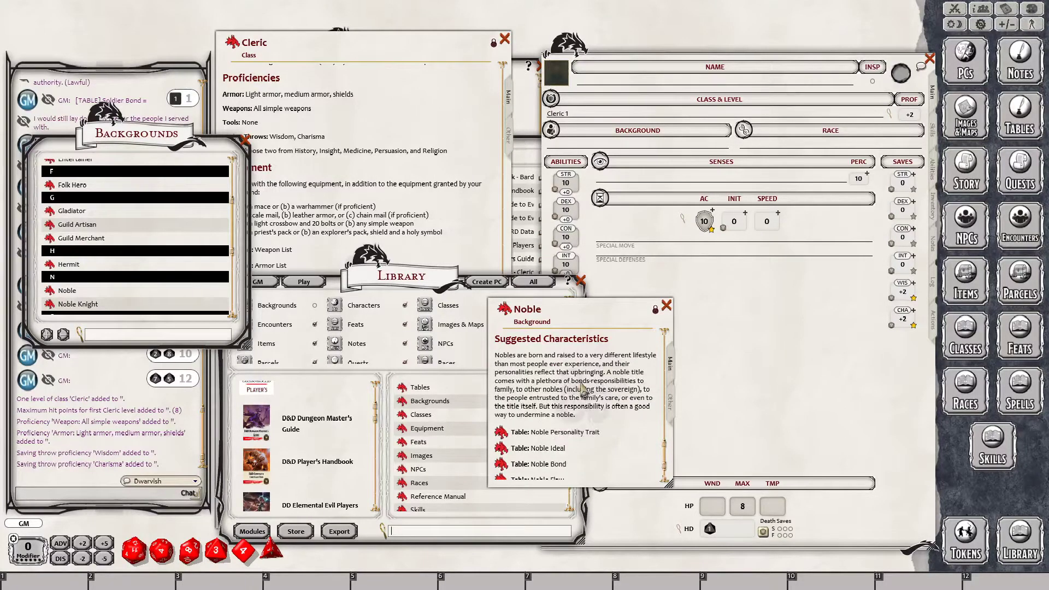
pyautogui.scroll(1, 585, 389)
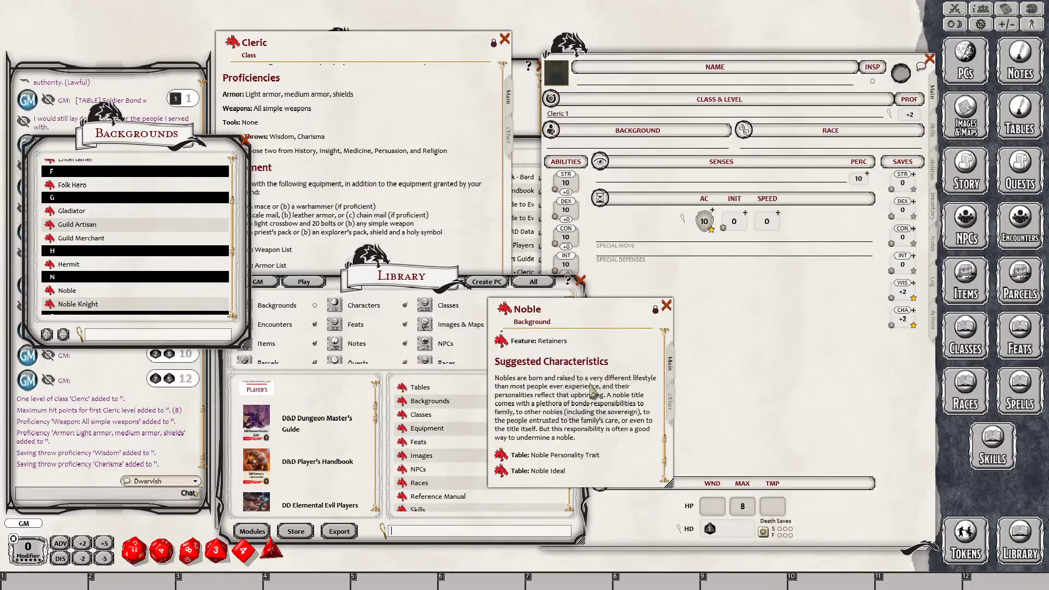
# - Check the Noble background's summary of skills, languages, tools and equipment, and return to its full description
pyautogui.click(676, 414)
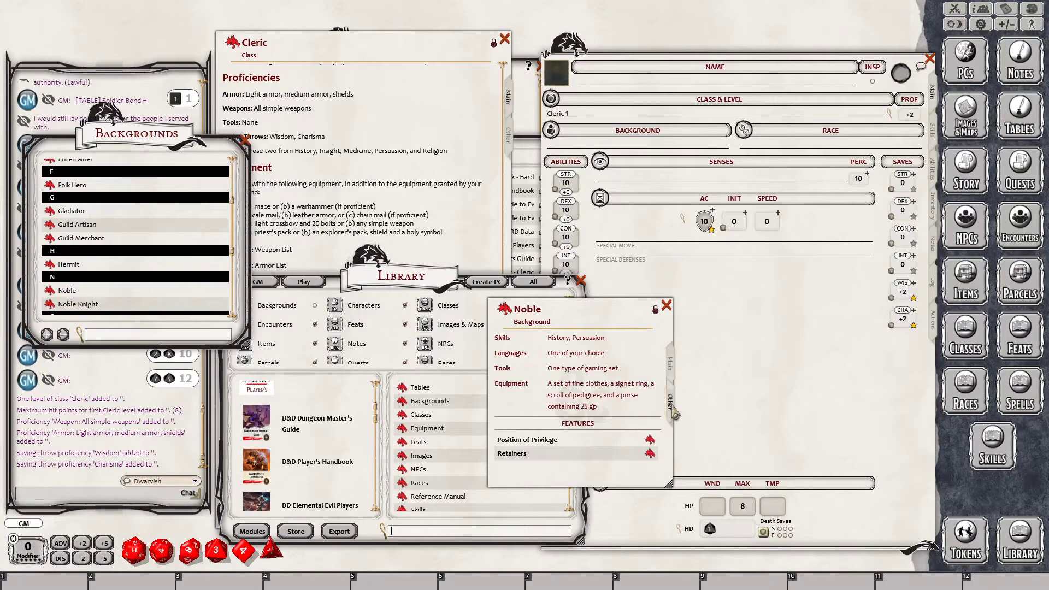
pyautogui.click(670, 369)
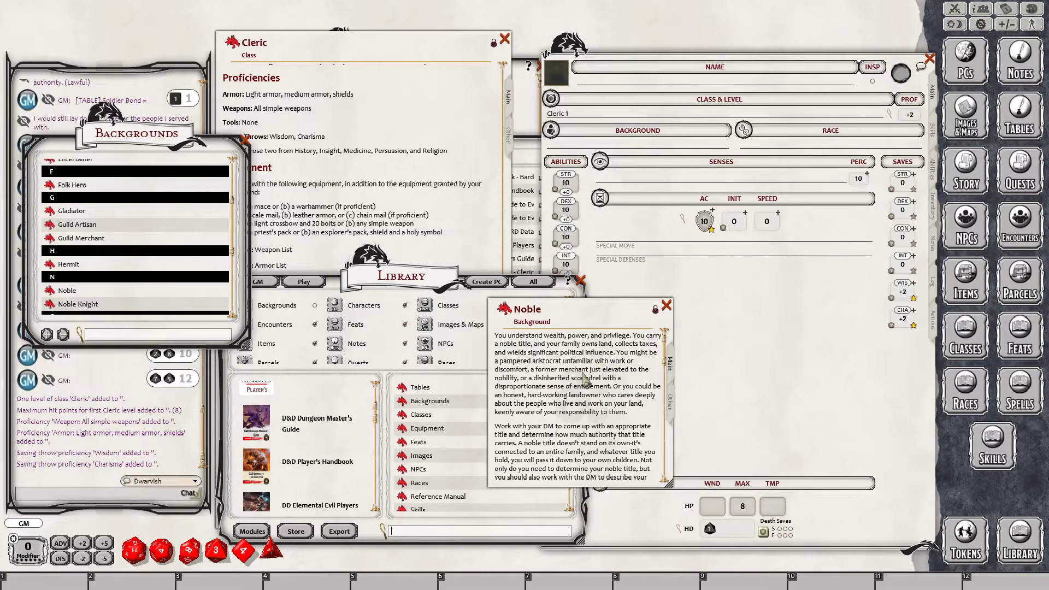
pyautogui.scroll(-3, 590, 378)
pyautogui.scroll(3, 595, 377)
# - Open the Folk Hero background and read down to its proficiencies and features
pyautogui.scroll(1, 136, 235)
pyautogui.click(71, 218)
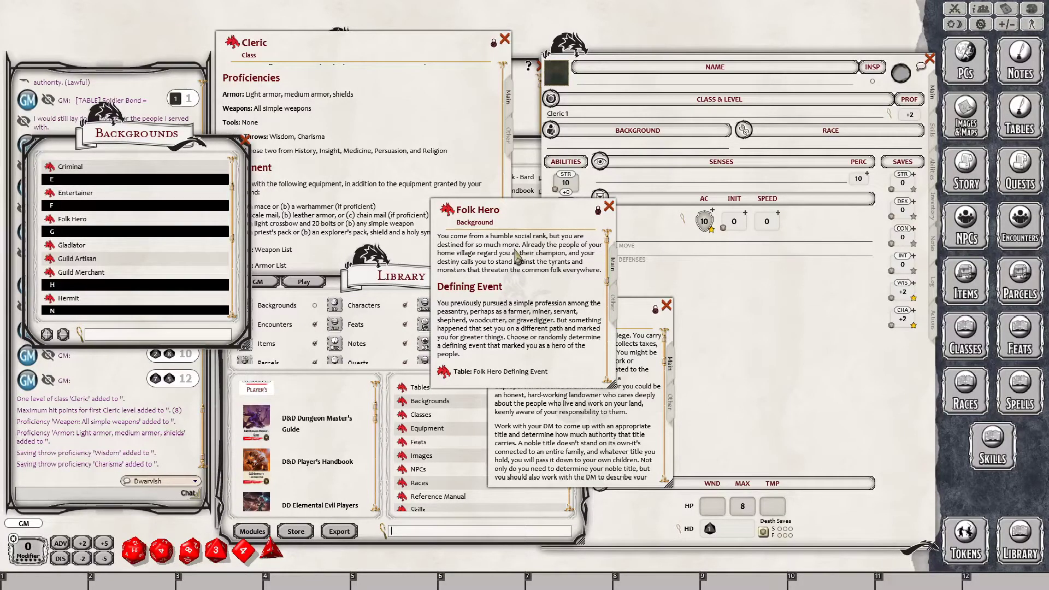
pyautogui.scroll(-5, 516, 254)
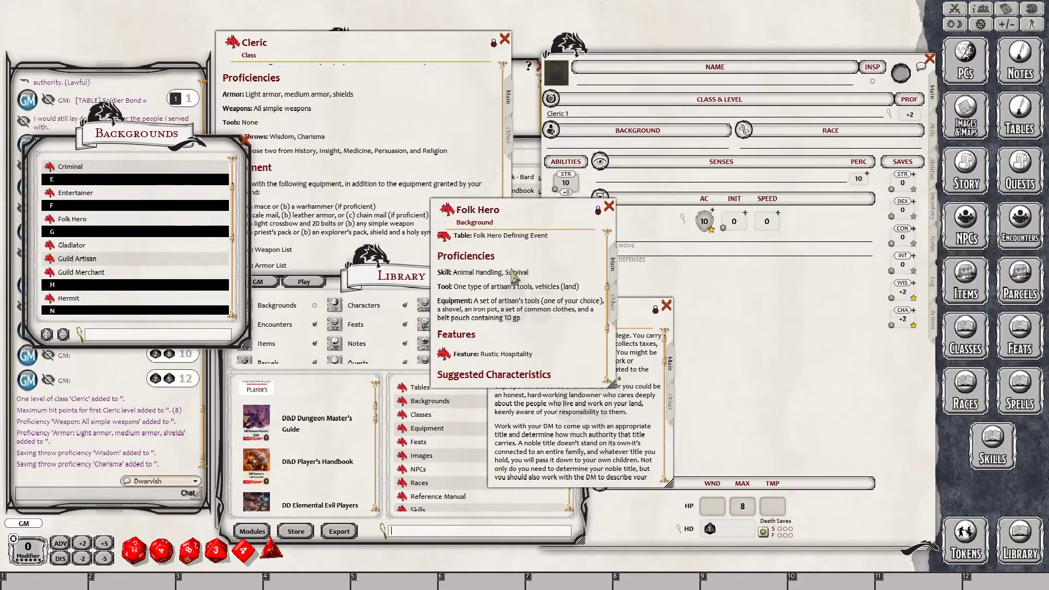
# - Read the Folk Hero background's features, suggested characteristics, defining event and proficiencies
pyautogui.scroll(-3, 513, 277)
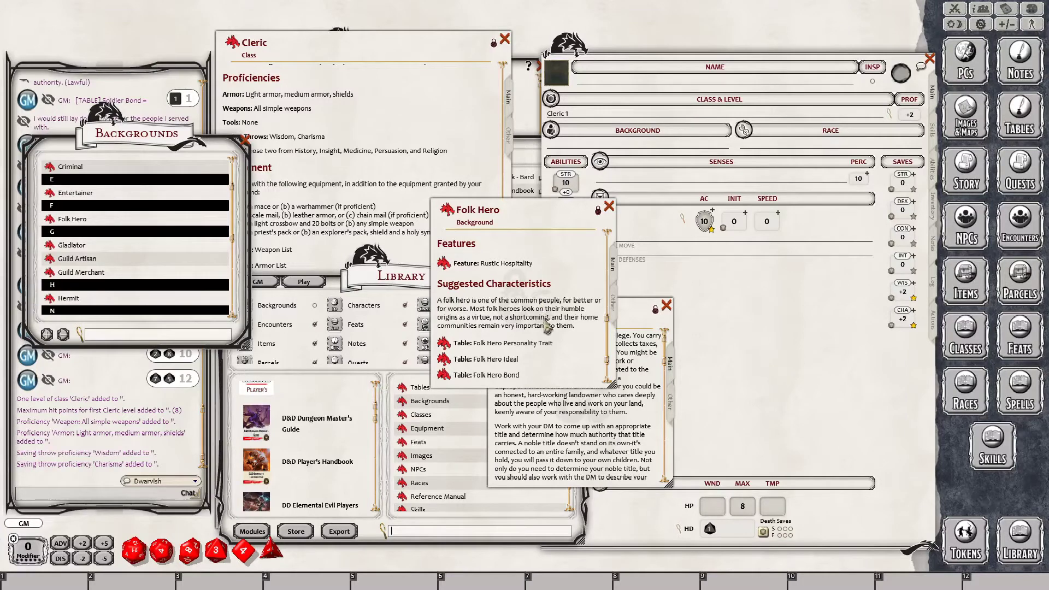
pyautogui.scroll(3, 534, 317)
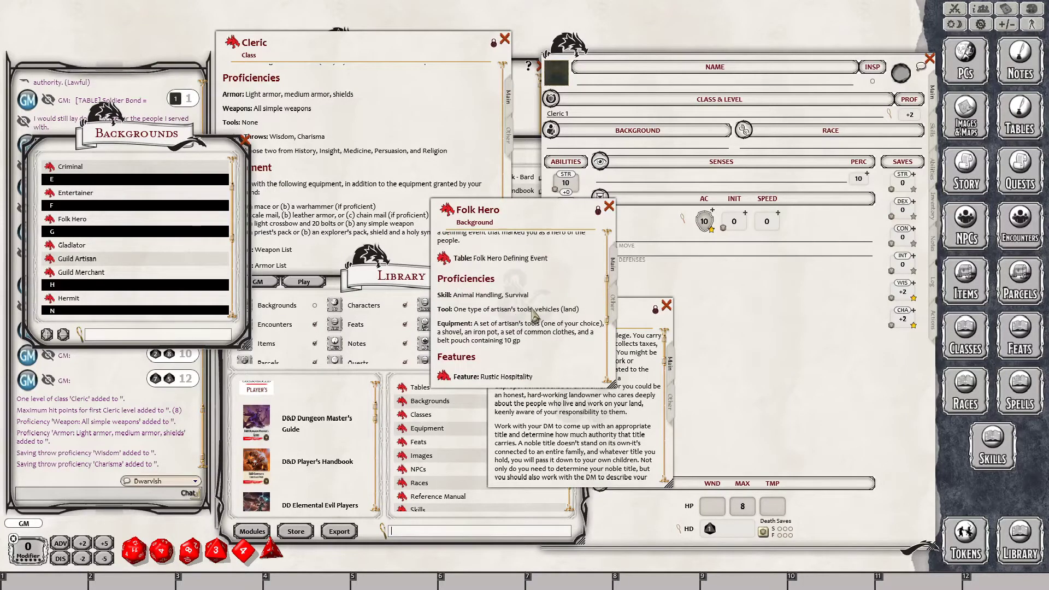
pyautogui.scroll(3, 534, 317)
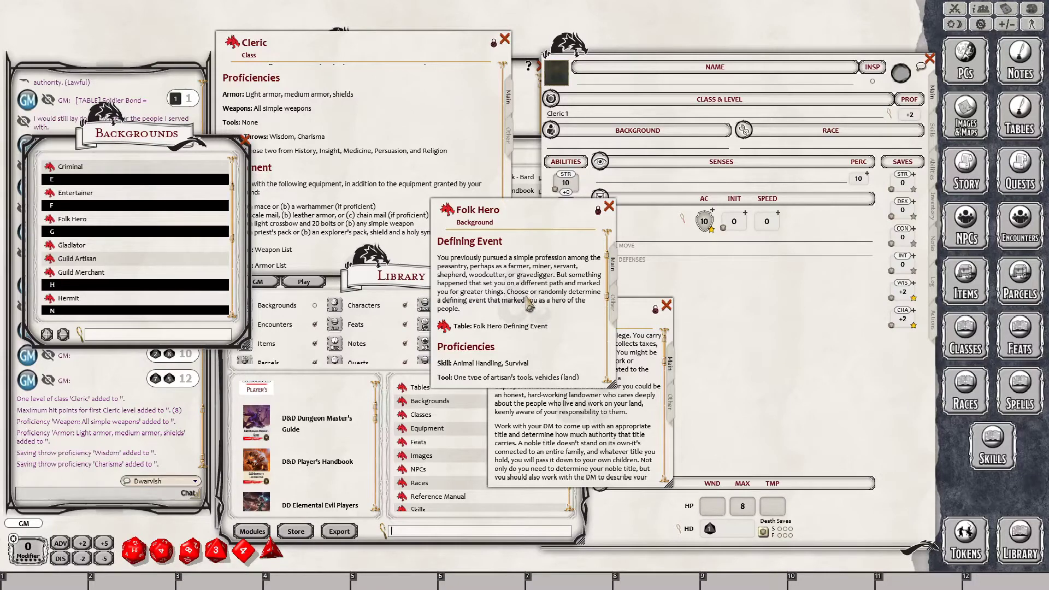
pyautogui.scroll(2, 543, 297)
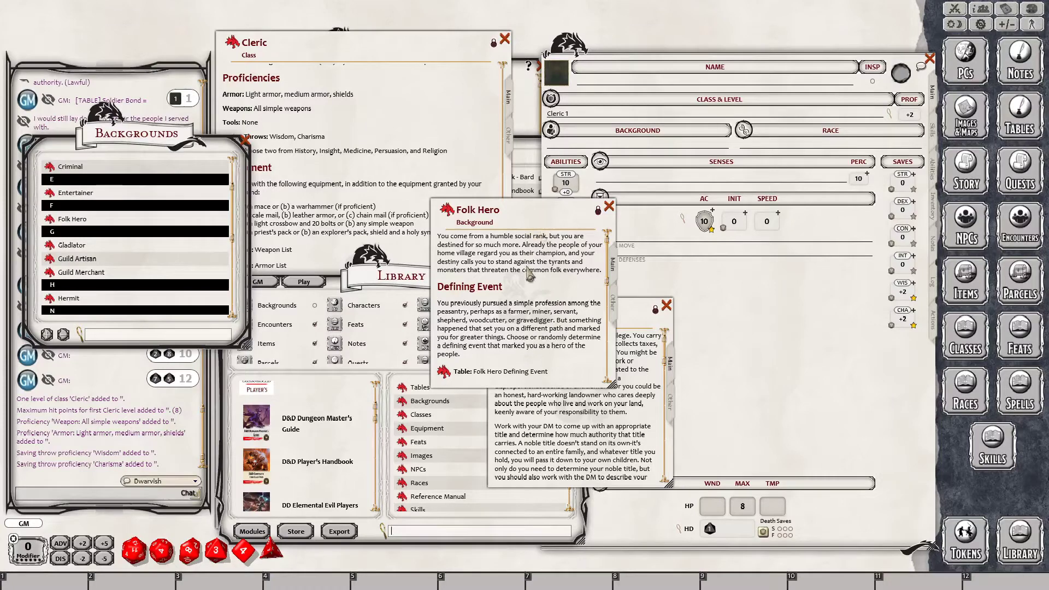
pyautogui.scroll(-2, 527, 273)
pyautogui.scroll(-5, 525, 273)
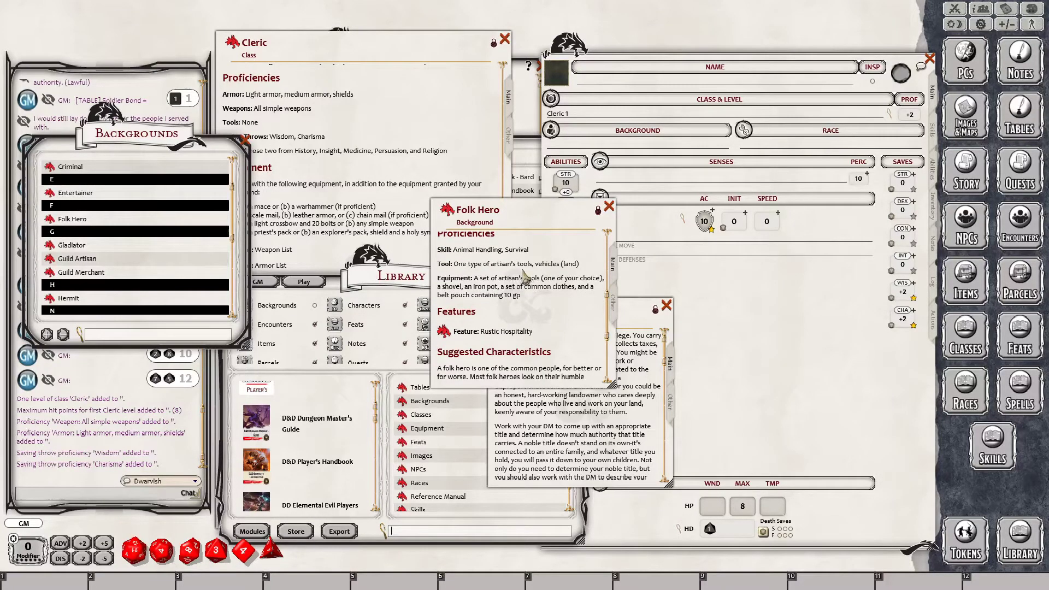
pyautogui.scroll(-1, 524, 275)
pyautogui.scroll(2, 530, 278)
# - Compare the summaries of skills, tools and equipment for the Folk Hero and Noble backgrounds
pyautogui.click(610, 309)
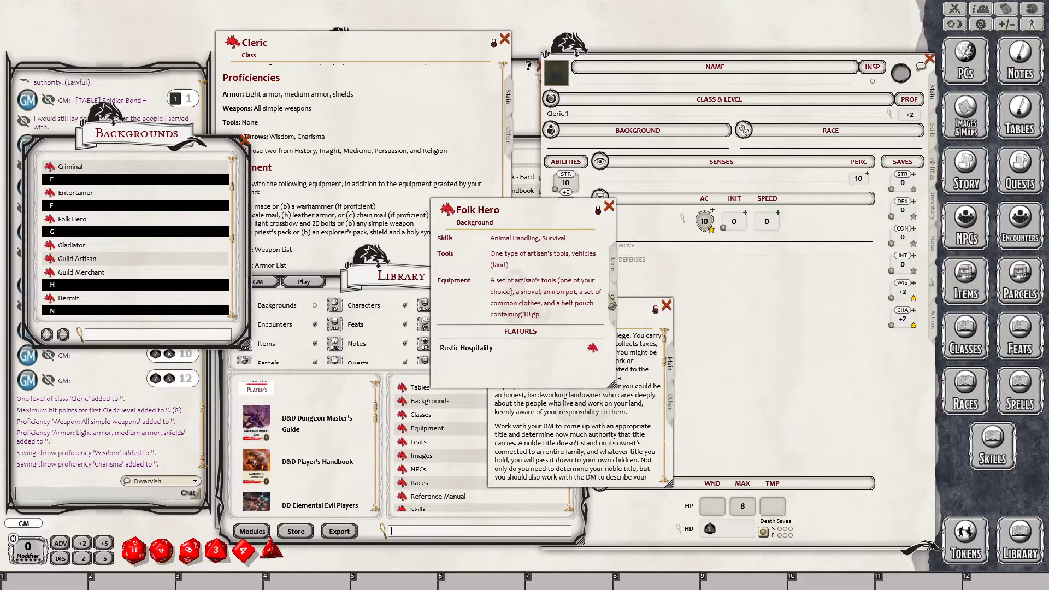
pyautogui.click(616, 267)
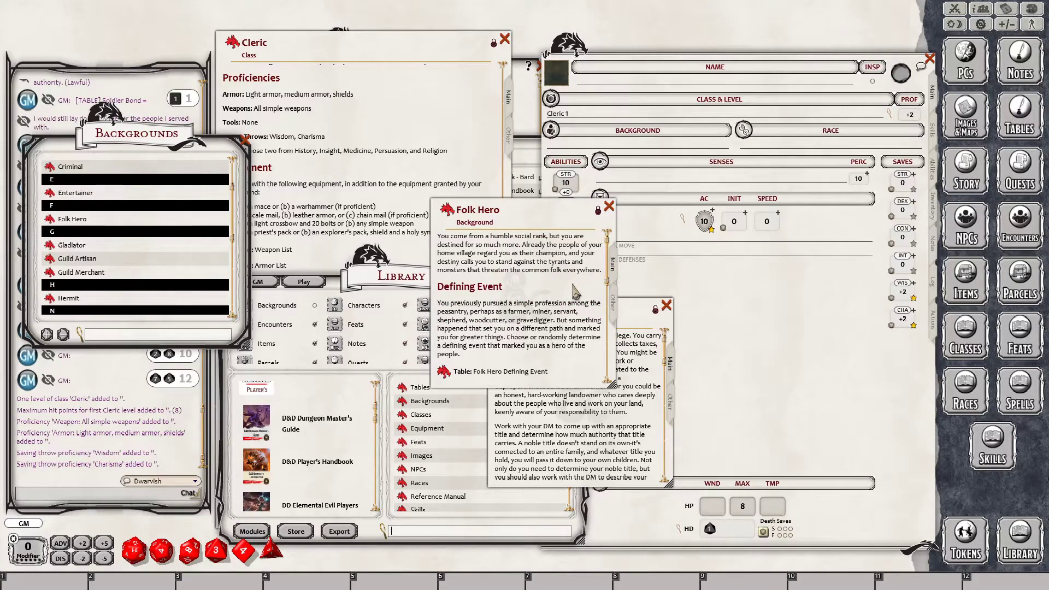
pyautogui.click(626, 308)
pyautogui.click(671, 402)
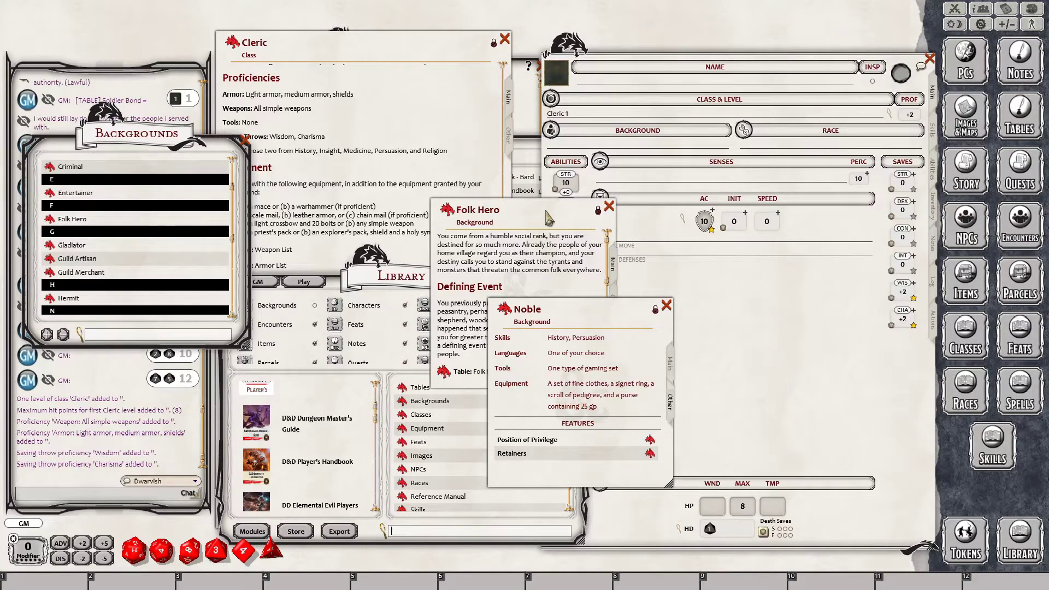
pyautogui.click(523, 286)
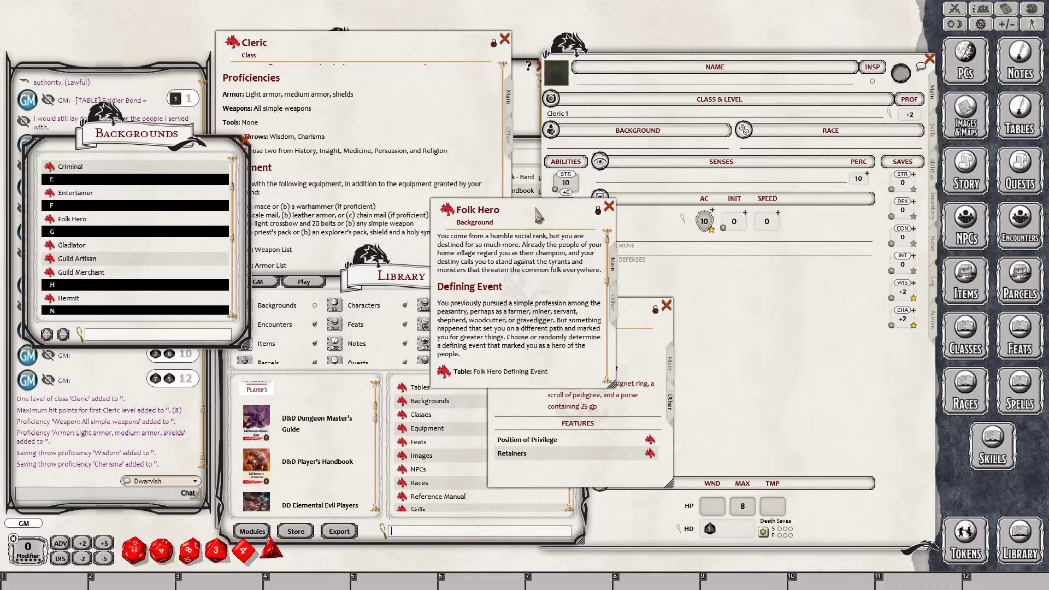
# - Reposition the Folk Hero entry and the Cleric class entry farther from the character sheet
pyautogui.moveTo(534, 207); pyautogui.dragTo(462, 198)
pyautogui.moveTo(463, 40); pyautogui.dragTo(421, 32)
pyautogui.click(512, 207)
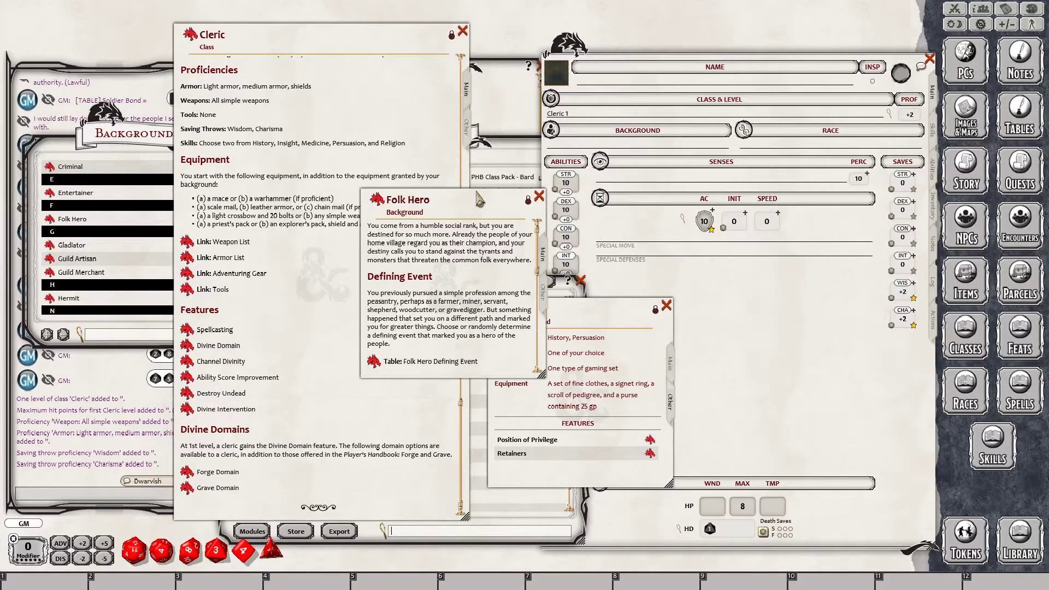
# - Close the Folk Hero and Noble entries and assign the Noble background to the character from the Backgrounds list
pyautogui.click(539, 196)
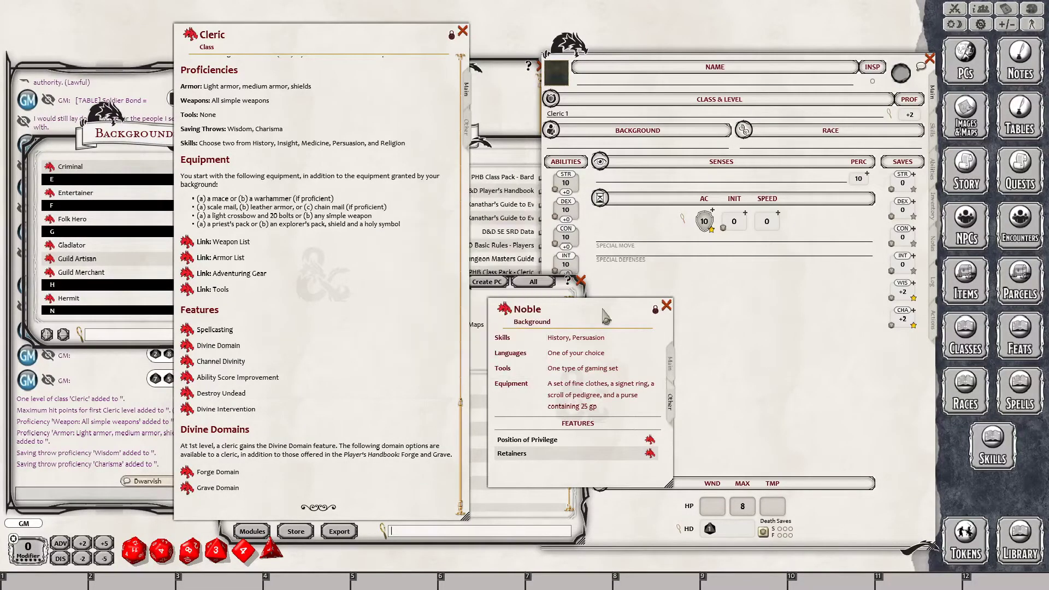
pyautogui.click(666, 306)
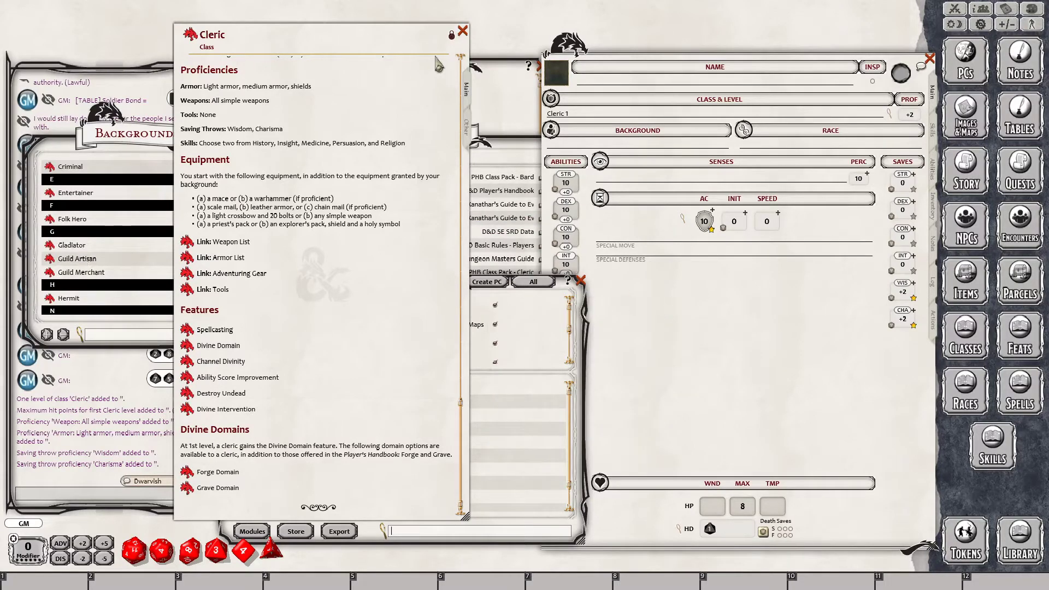
pyautogui.scroll(-2, 76, 267)
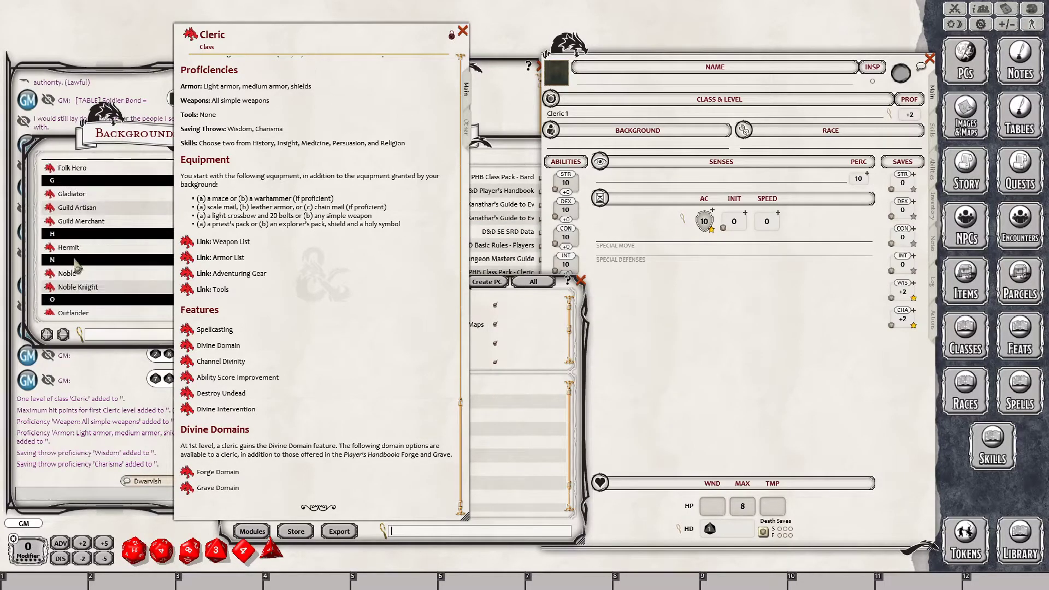
pyautogui.moveTo(76, 267); pyautogui.dragTo(668, 145)
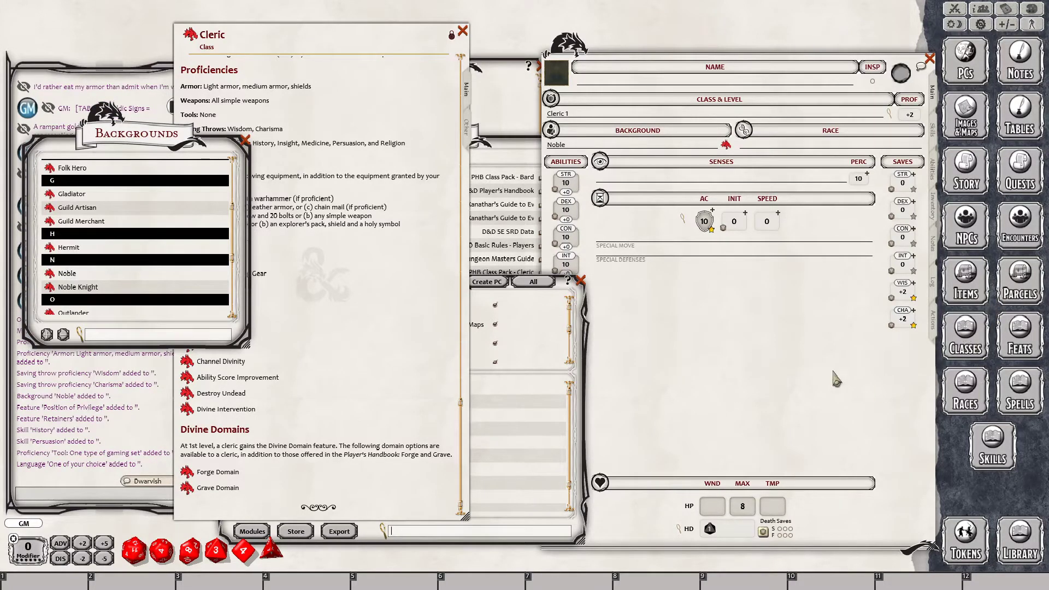
# - Look through the Backgrounds list, reopen the Noble entry and show its summary of skills, languages, tools and equipment
pyautogui.scroll(1, 152, 257)
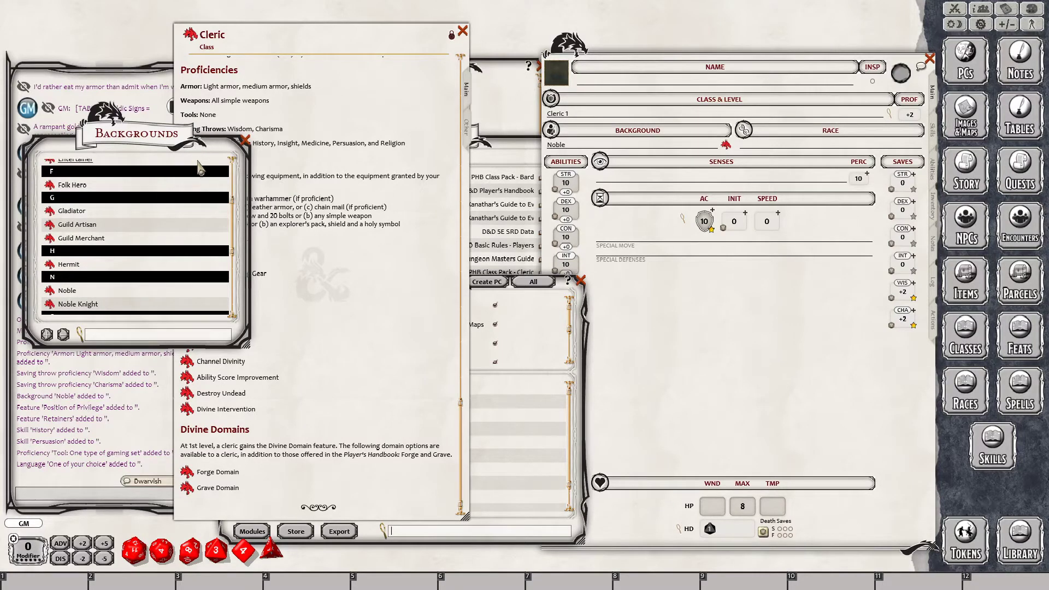
pyautogui.scroll(-2, 200, 168)
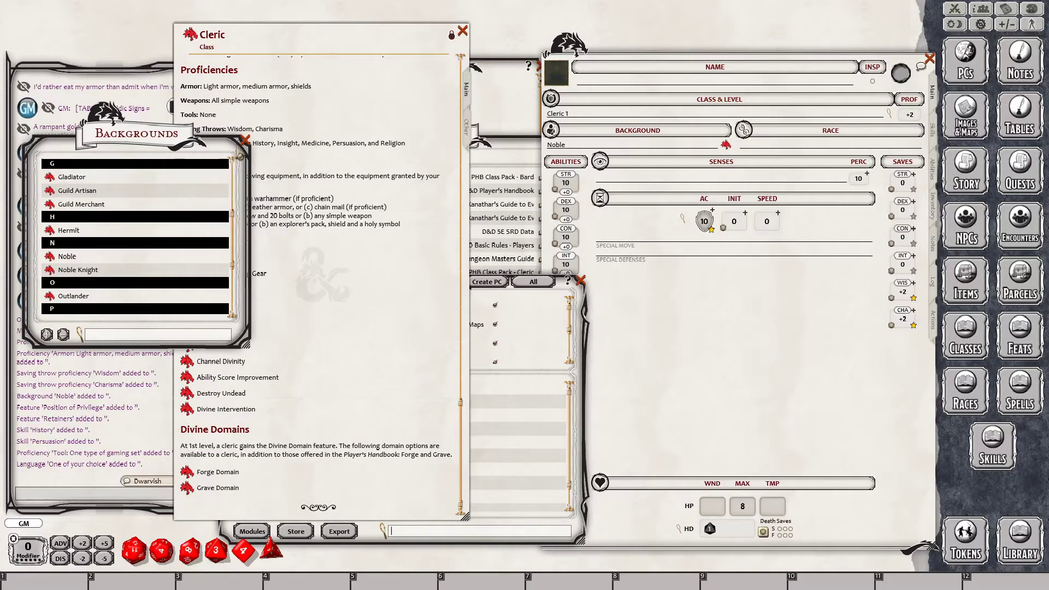
pyautogui.scroll(-1, 169, 244)
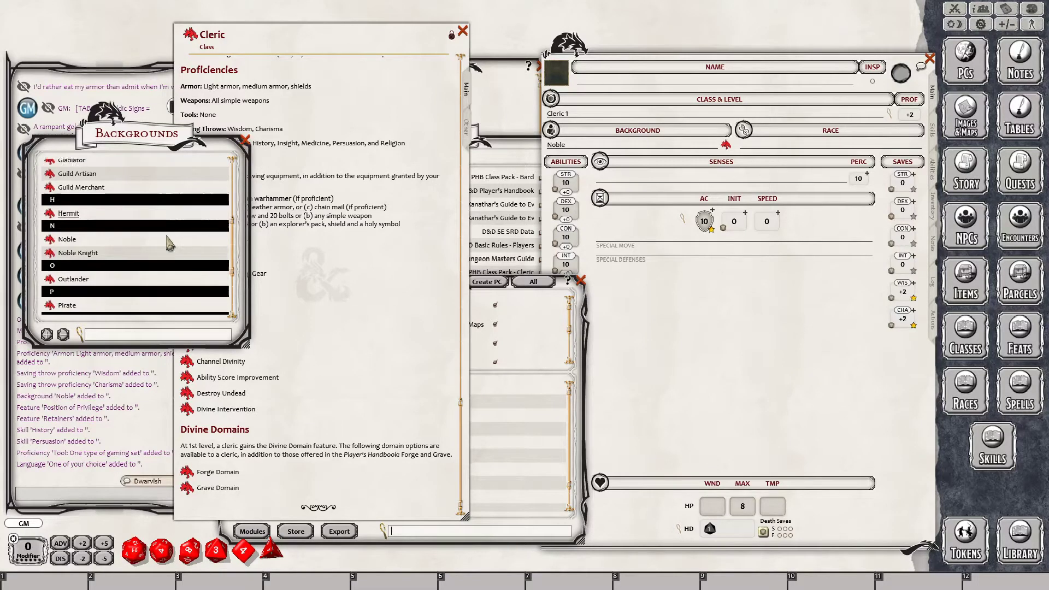
pyautogui.scroll(-4, 169, 244)
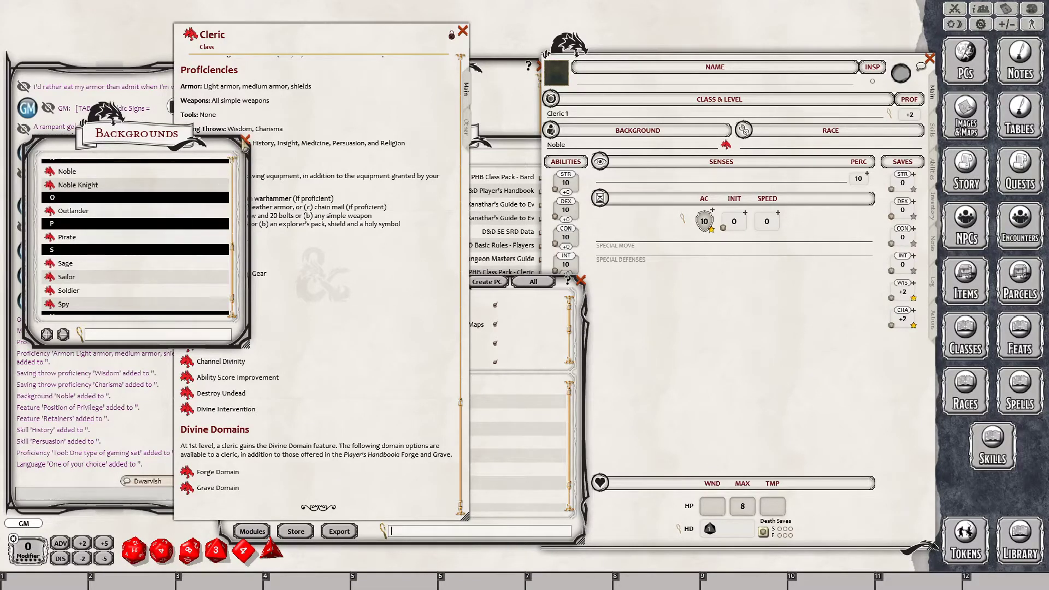
pyautogui.scroll(2, 134, 232)
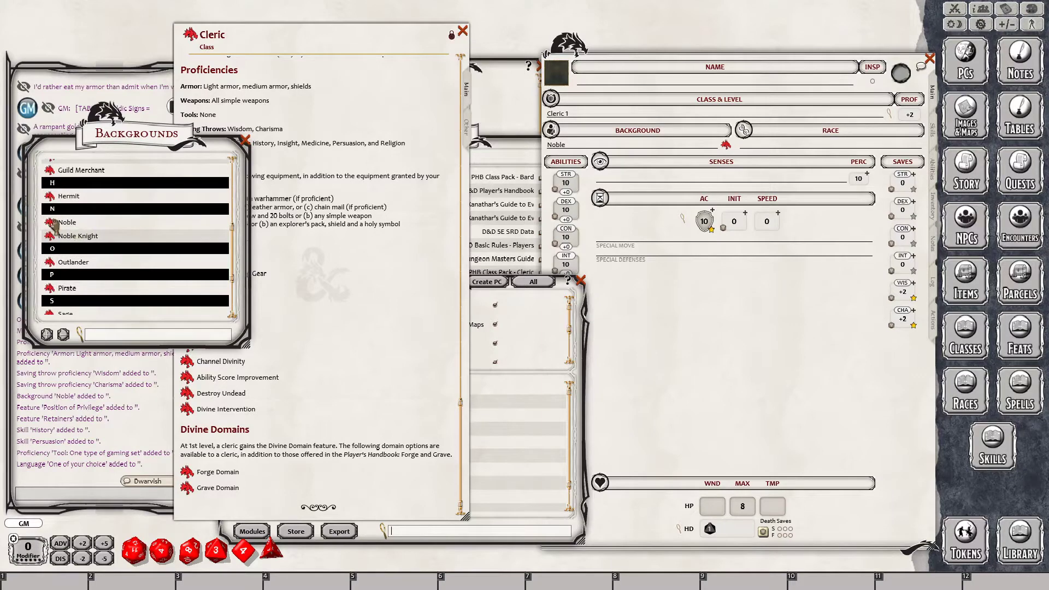
pyautogui.click(67, 223)
pyautogui.scroll(-5, 617, 377)
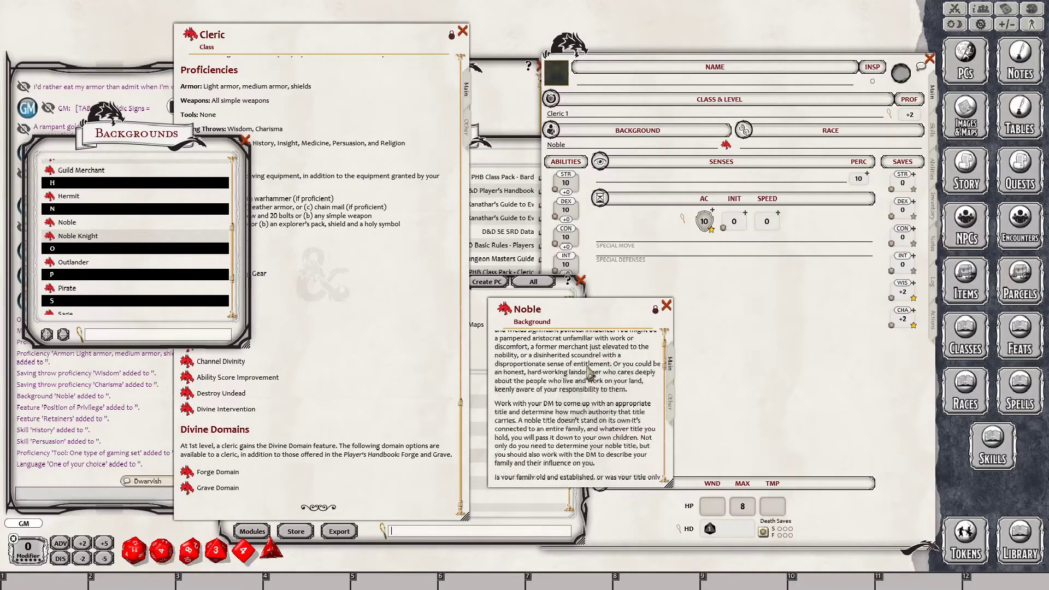
pyautogui.click(670, 402)
# - Open the character's notes page and place the Noble summary beside the character sheet
pyautogui.click(933, 218)
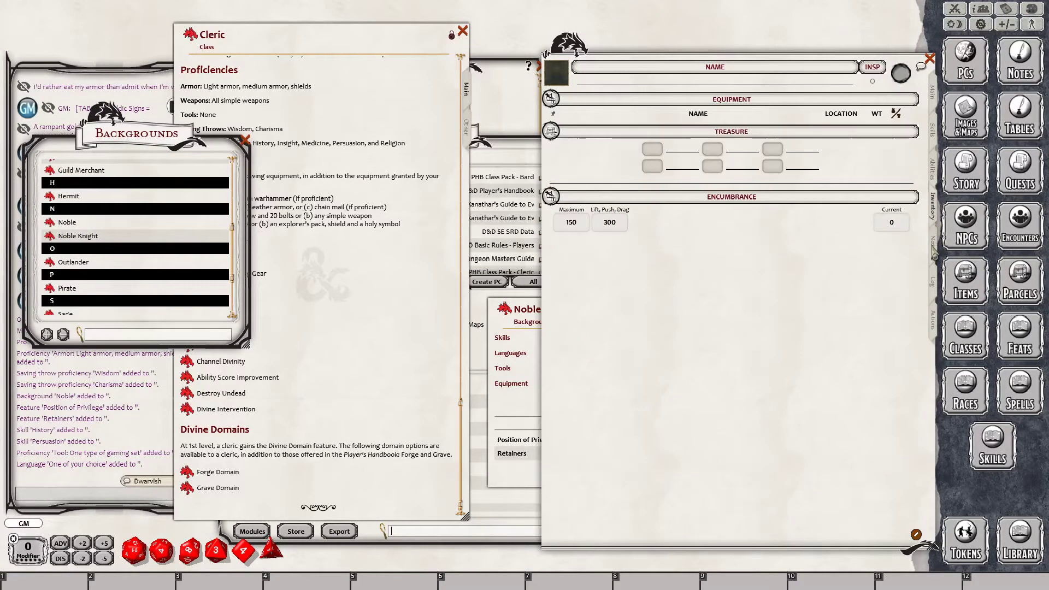
pyautogui.click(932, 249)
pyautogui.click(511, 314)
pyautogui.moveTo(536, 317); pyautogui.dragTo(366, 235)
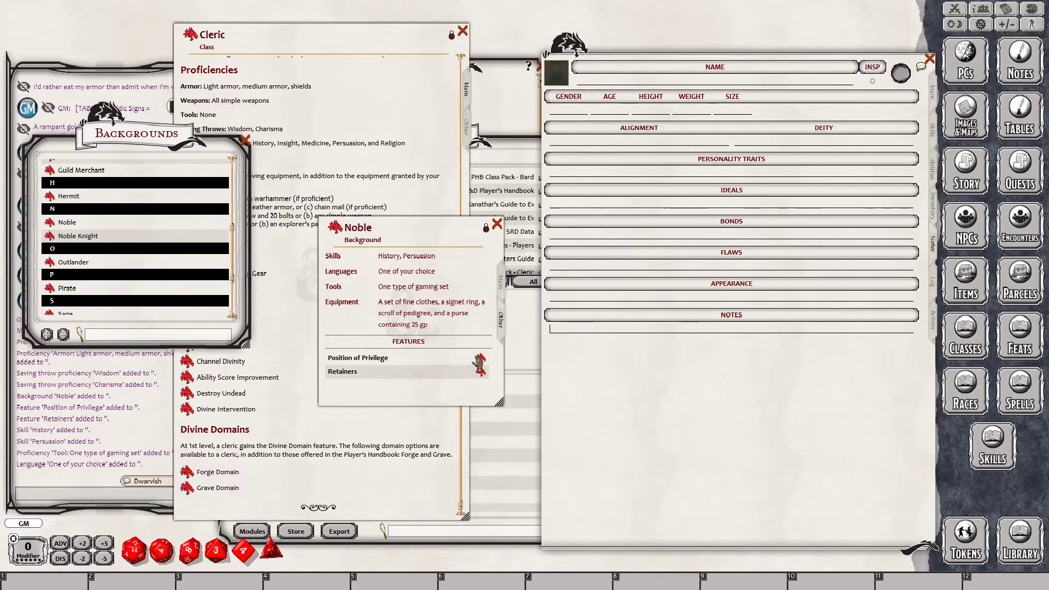
pyautogui.moveTo(384, 309); pyautogui.dragTo(422, 333)
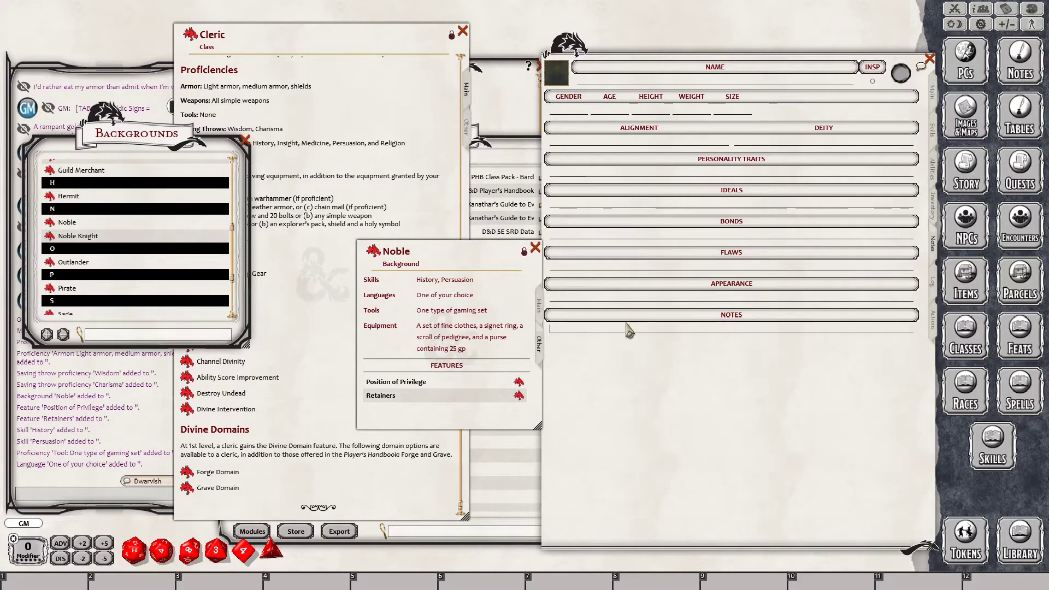
# - List Fine Clothes, Signet Ring and Scroll of Pedigree on separate lines in the character's notes
pyautogui.write('Fine Clothes')
pyautogui.press('Return')
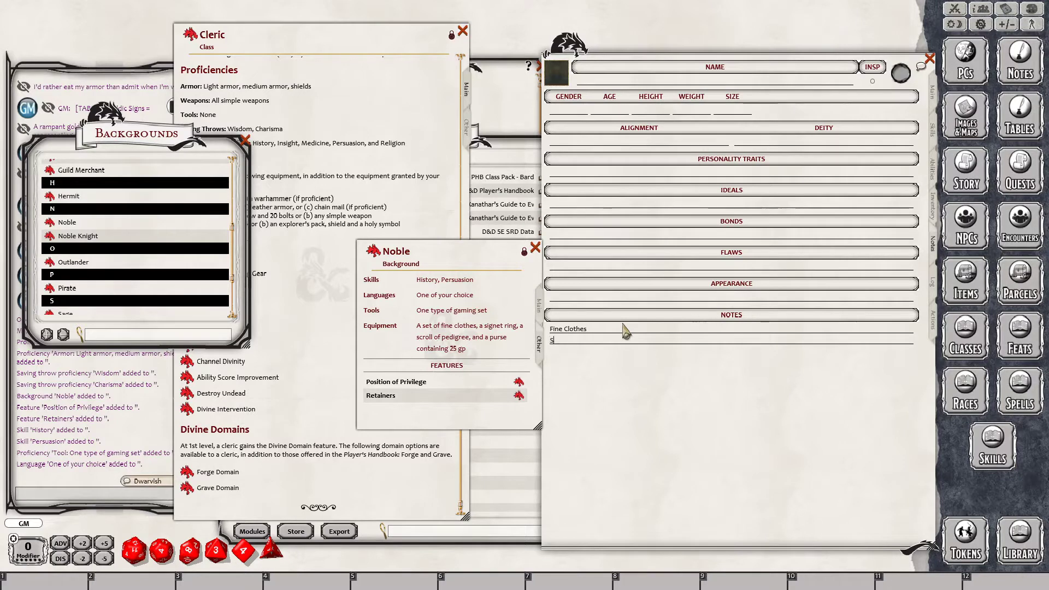
pyautogui.write('Signet Ring')
pyautogui.press('Return')
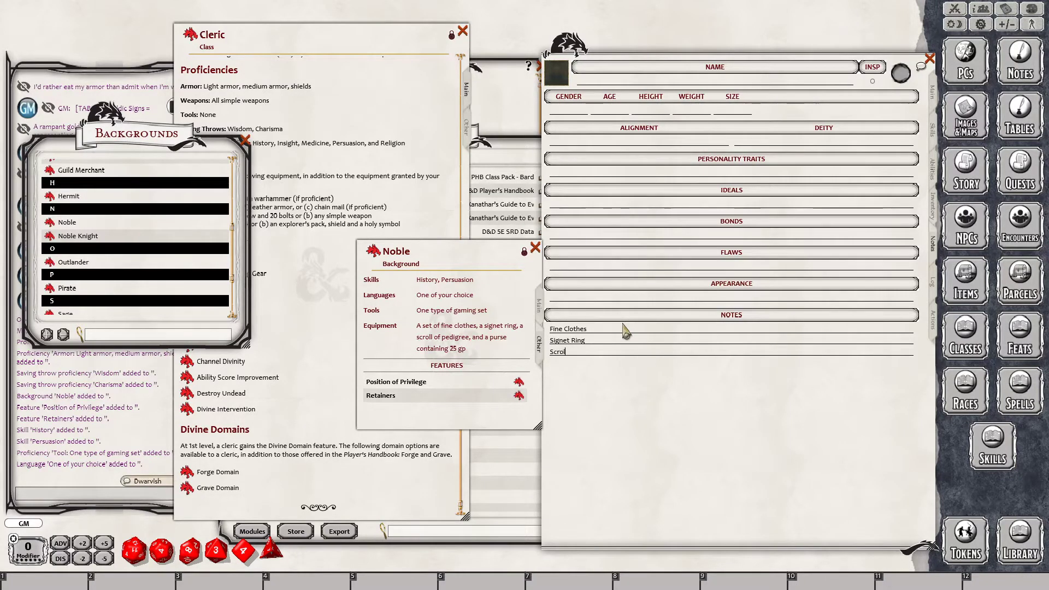
pyautogui.write('Scroll')
pyautogui.write(' of Pr')
pyautogui.write('di')
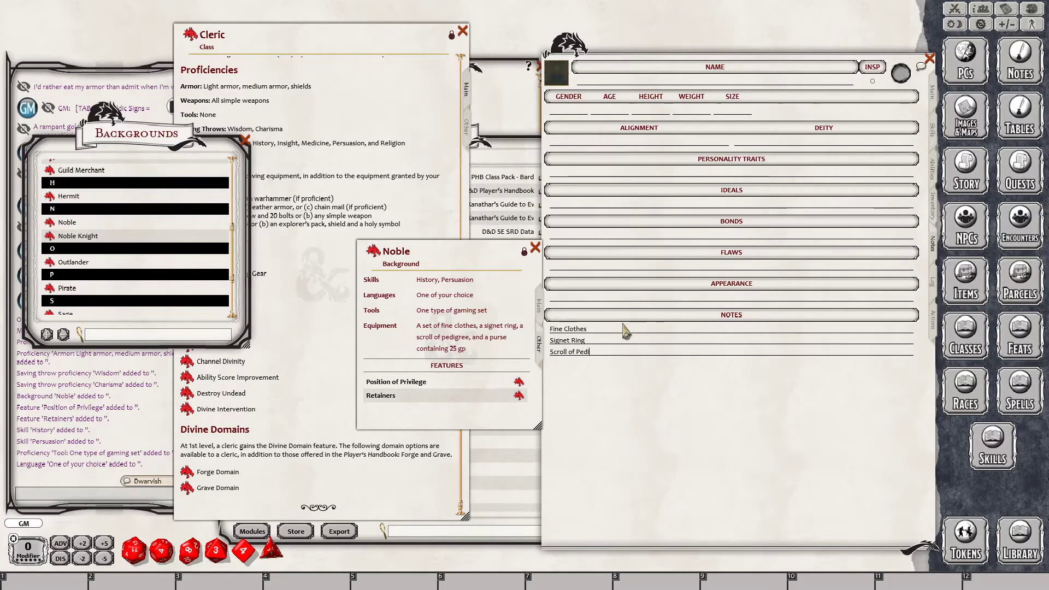
pyautogui.write('gree')
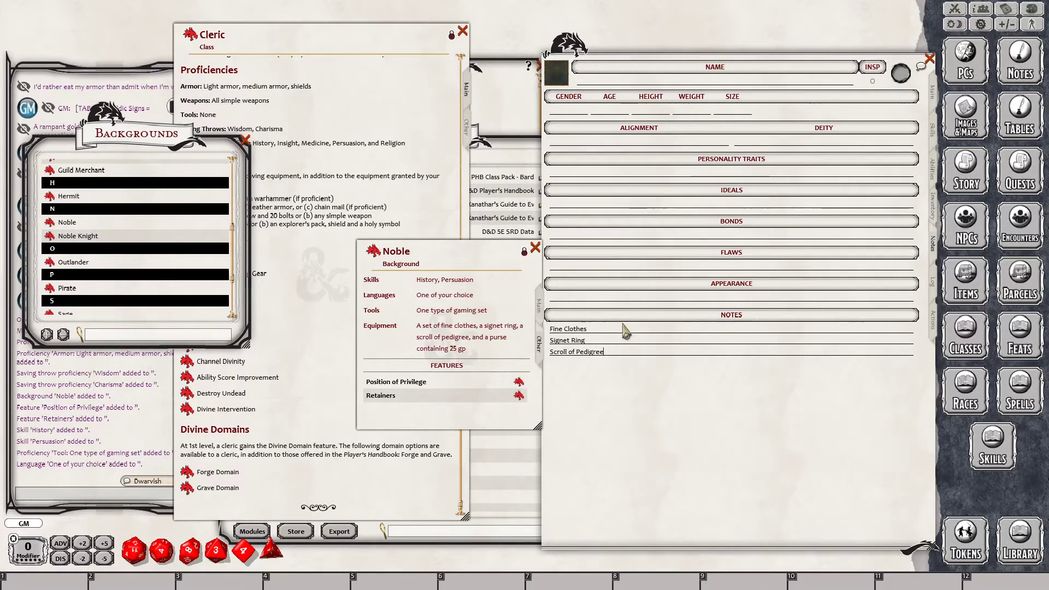
pyautogui.press('Return')
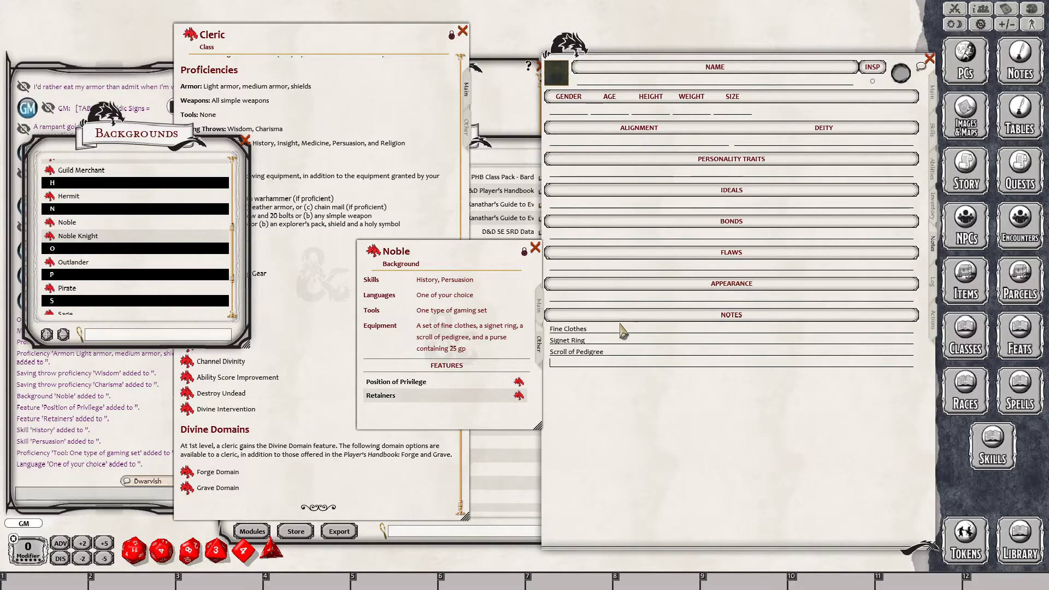
# - Read the Noble features Position of Privilege and Retainers, closing each one and the Noble entry
pyautogui.click(518, 381)
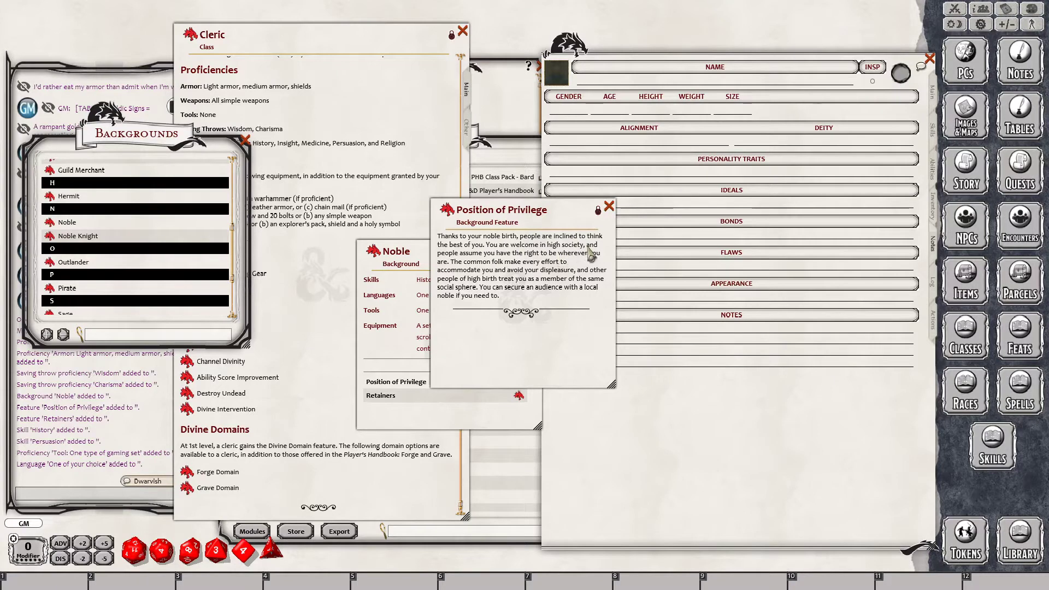
pyautogui.click(608, 206)
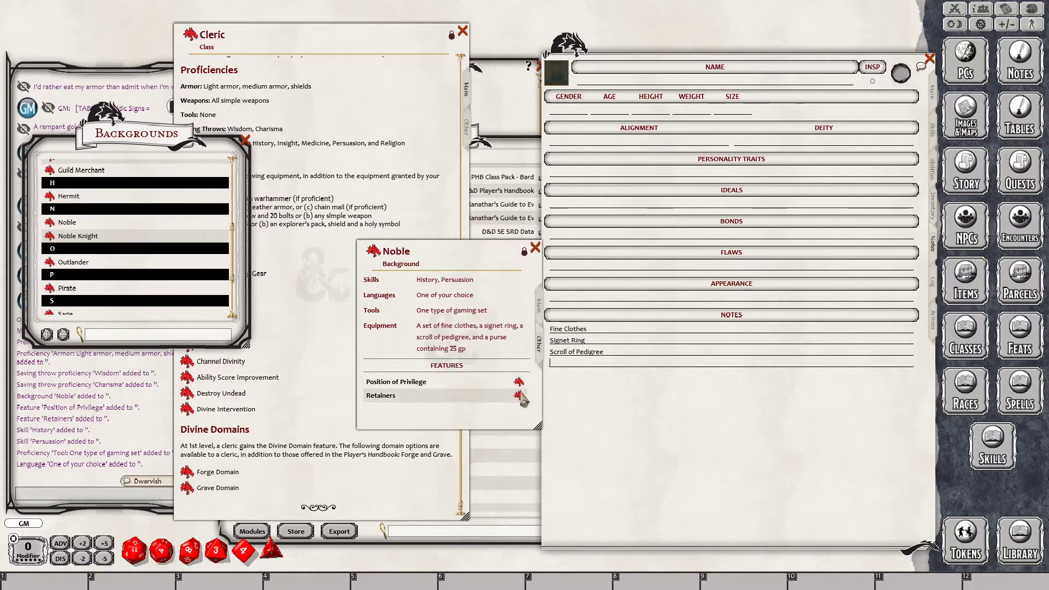
pyautogui.click(519, 395)
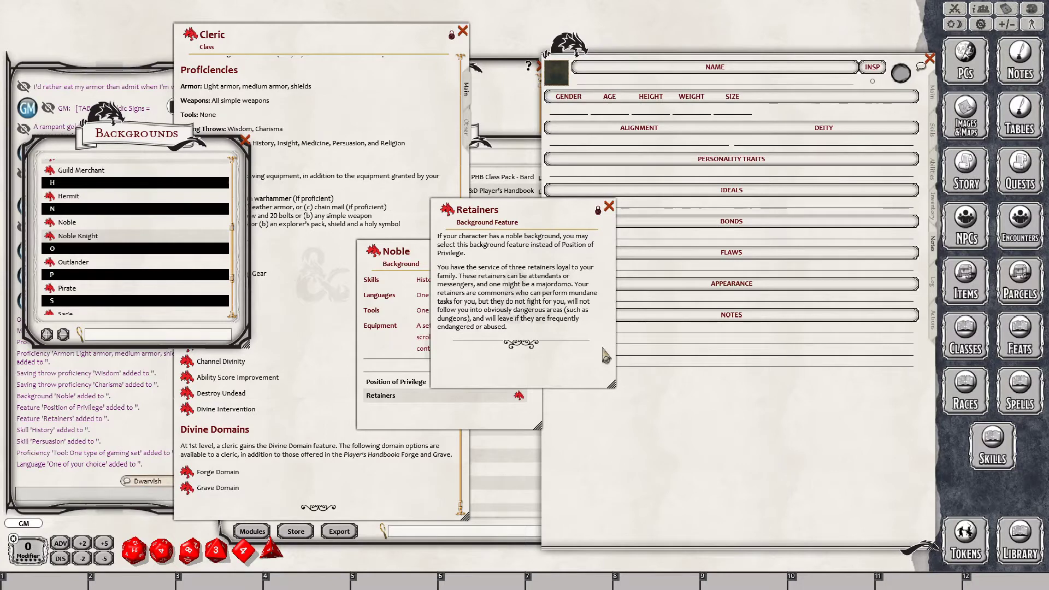
pyautogui.click(608, 206)
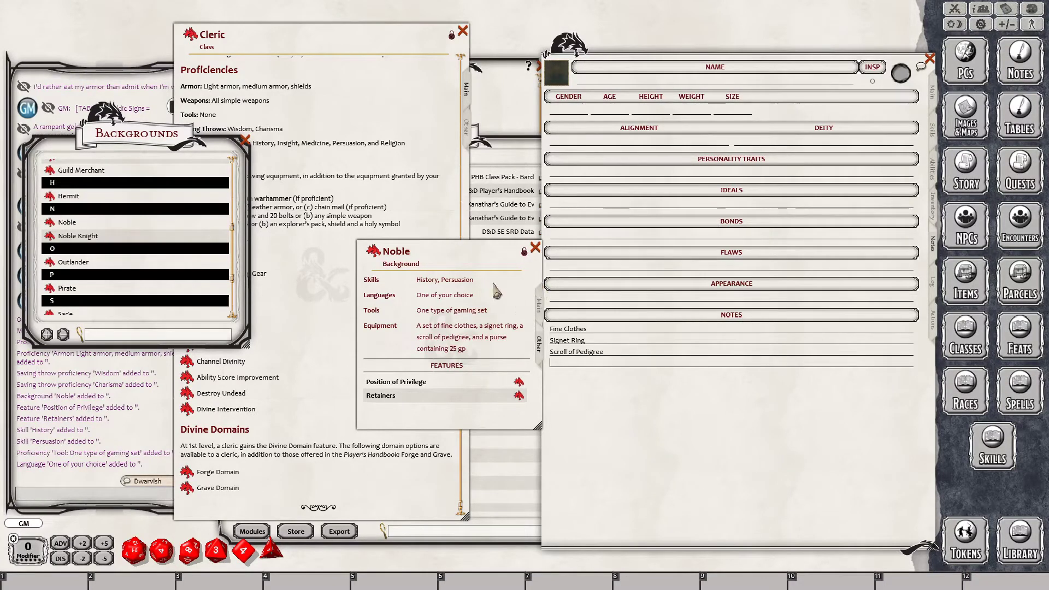
pyautogui.click(535, 247)
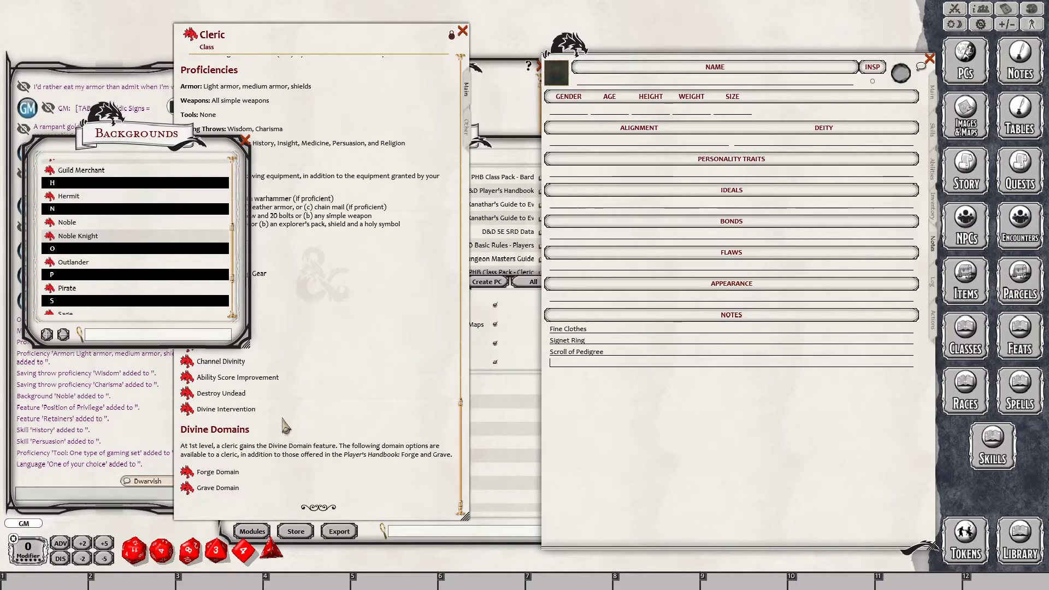
# - Record 25 gp in the treasure section of the character's inventory and close the Backgrounds list
pyautogui.moveTo(172, 159); pyautogui.dragTo(197, 194)
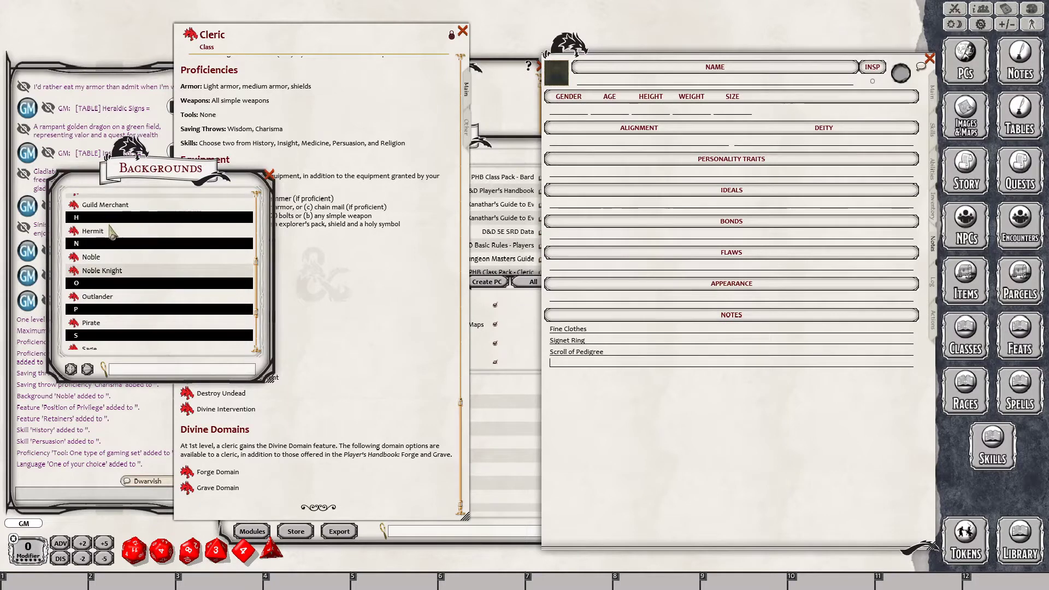
pyautogui.click(933, 206)
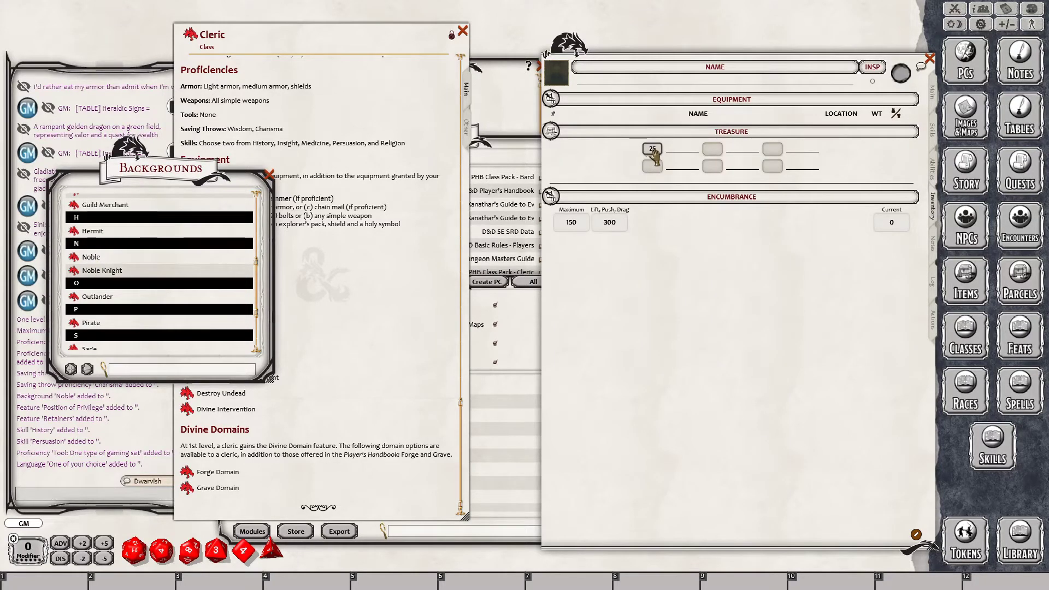
pyautogui.click(686, 157)
pyautogui.write('gp')
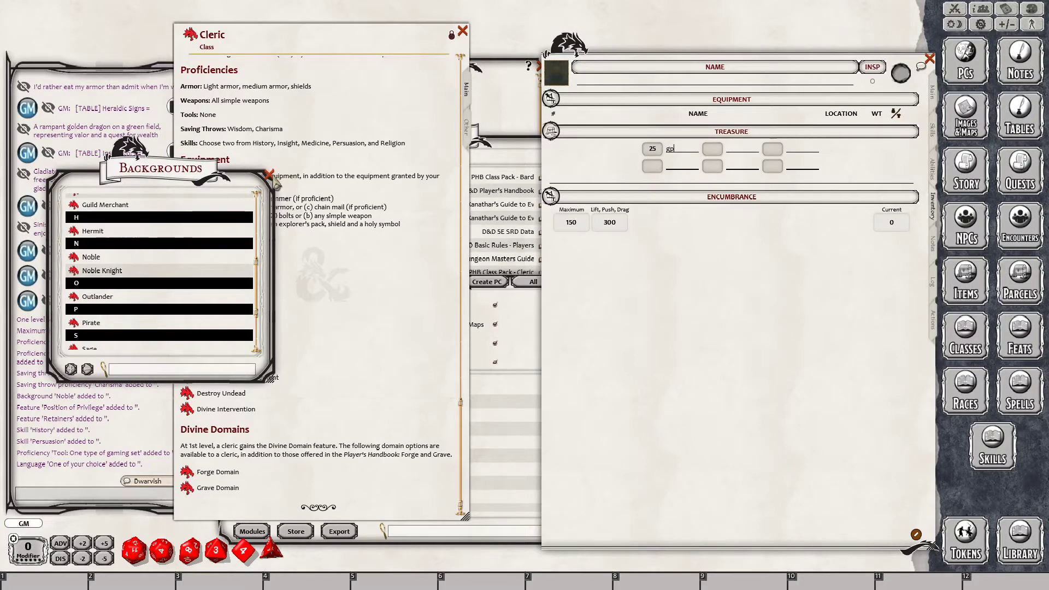
pyautogui.click(269, 174)
# - Review the Cleric's equipment choices and the character's abilities, skills, inventory and notes pages
pyautogui.scroll(1, 326, 231)
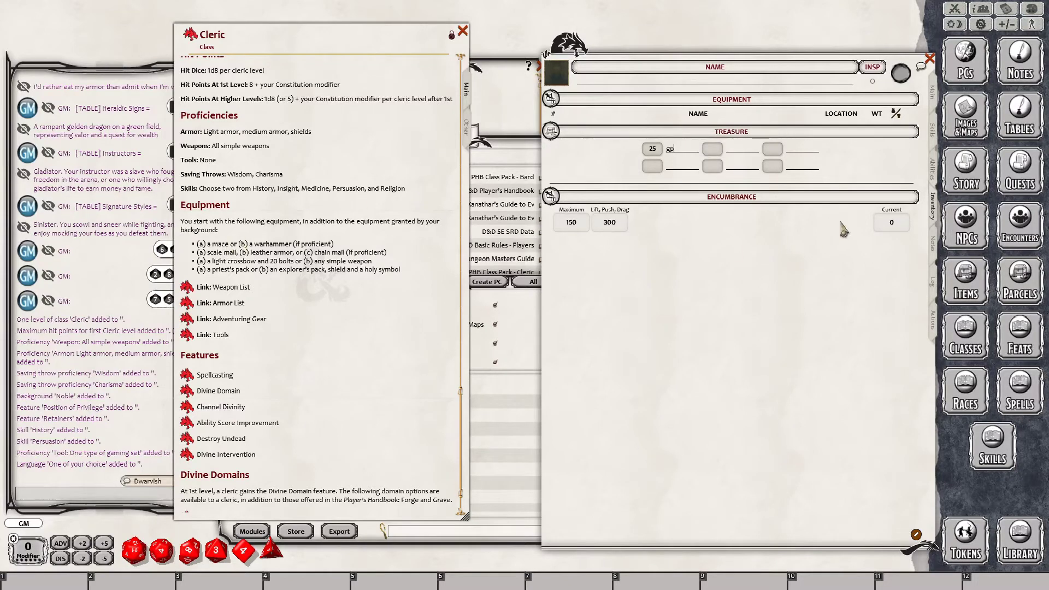
pyautogui.click(934, 167)
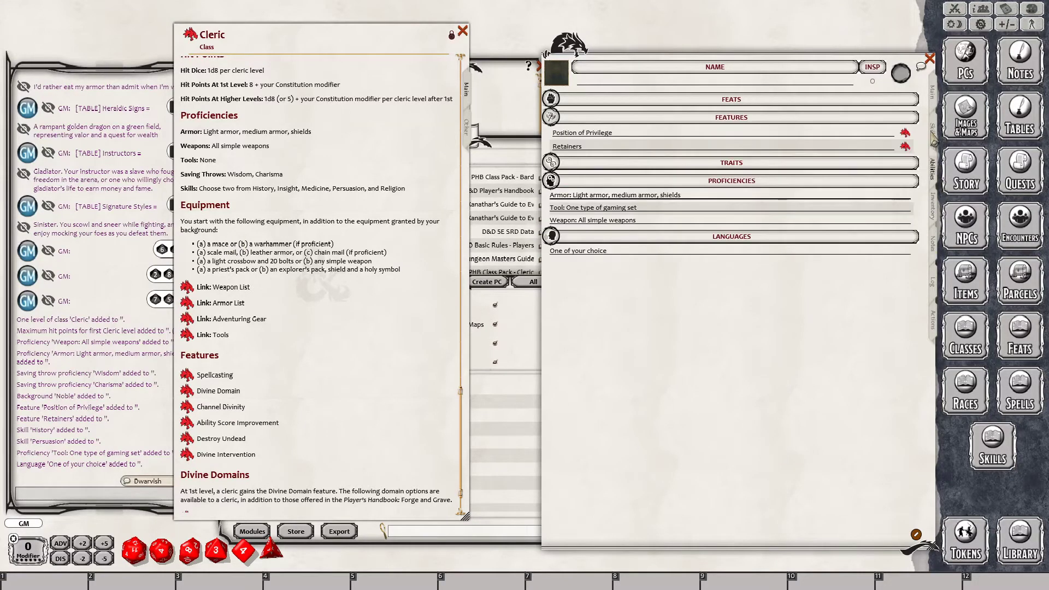
pyautogui.click(933, 135)
pyautogui.click(933, 208)
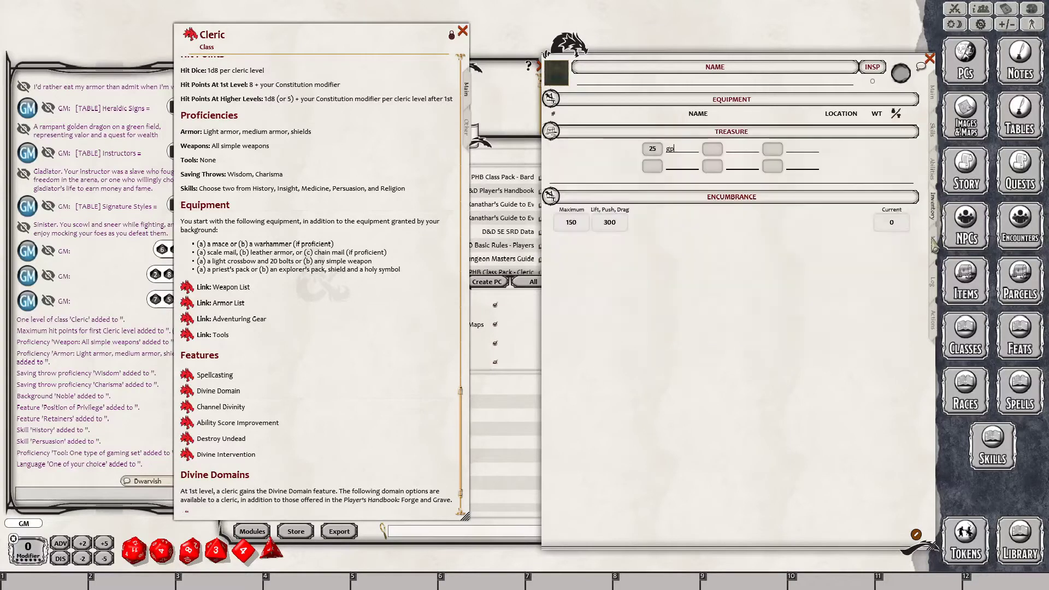
pyautogui.click(933, 243)
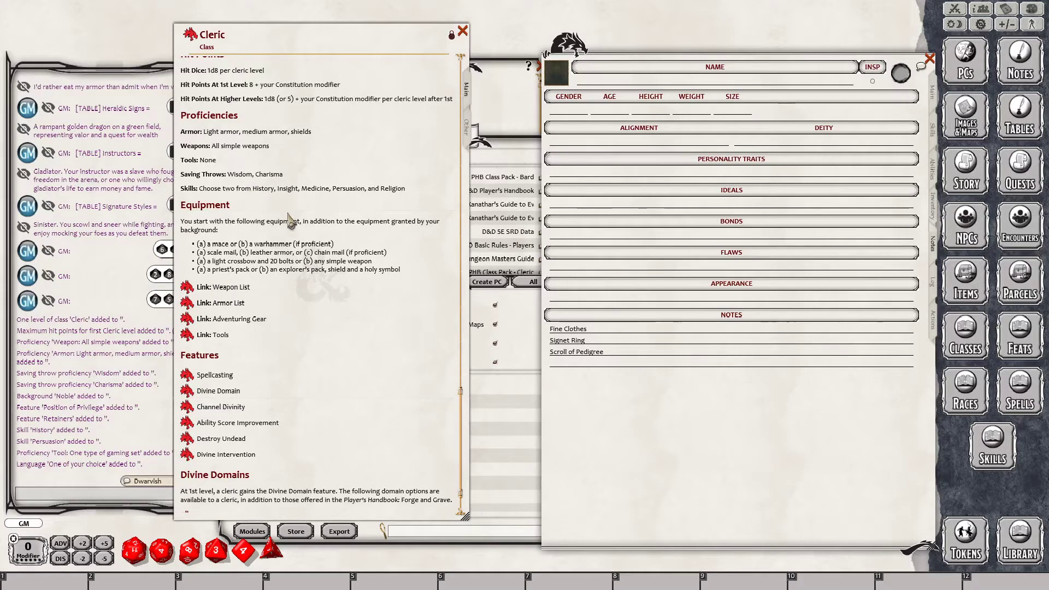
# - Close the Library window and bring the Select Skills dialog to the front
pyautogui.click(520, 90)
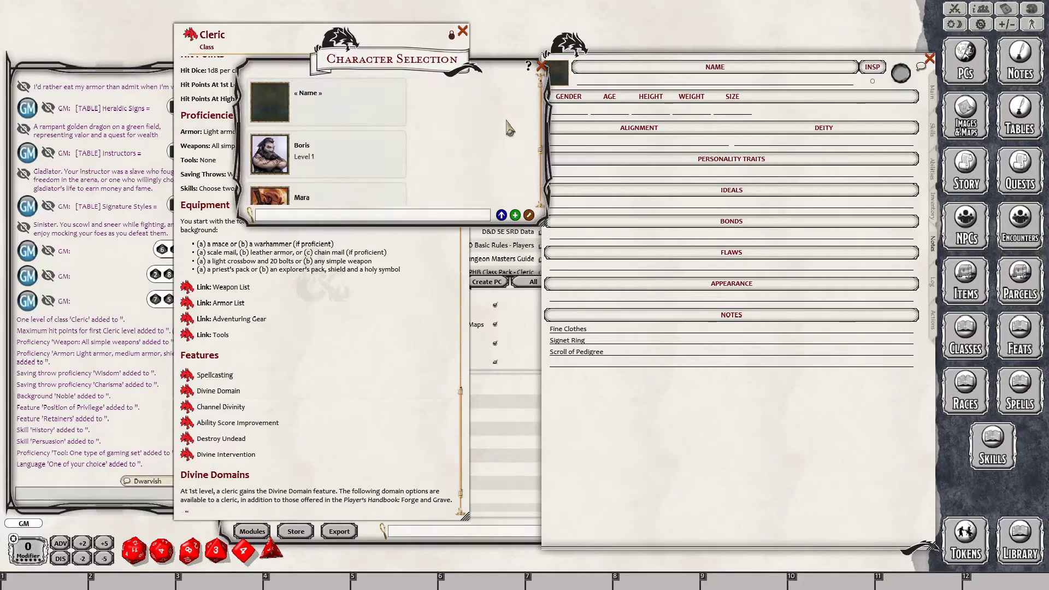
pyautogui.click(514, 338)
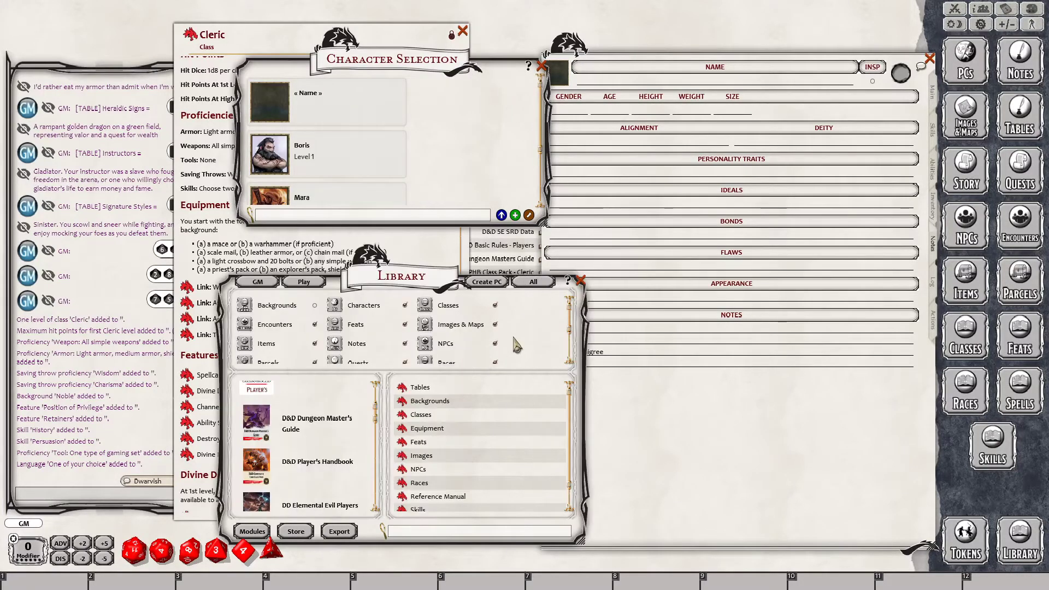
pyautogui.click(581, 279)
pyautogui.click(498, 378)
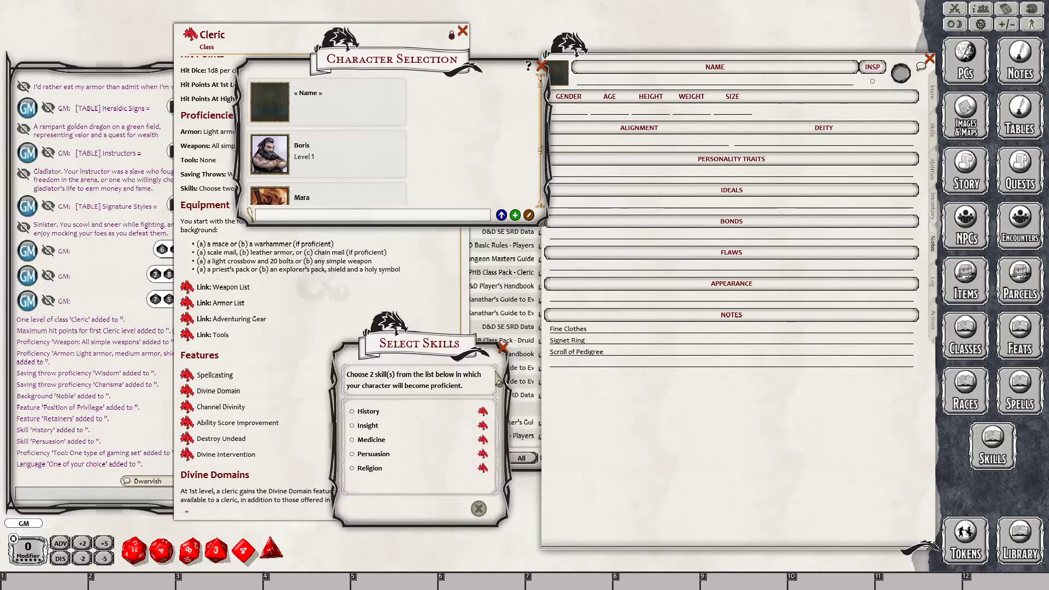
# - Compare the class skill choices with the character's Skills page and choose Medicine and Religion as the two Cleric proficiencies
pyautogui.moveTo(436, 354); pyautogui.dragTo(489, 349)
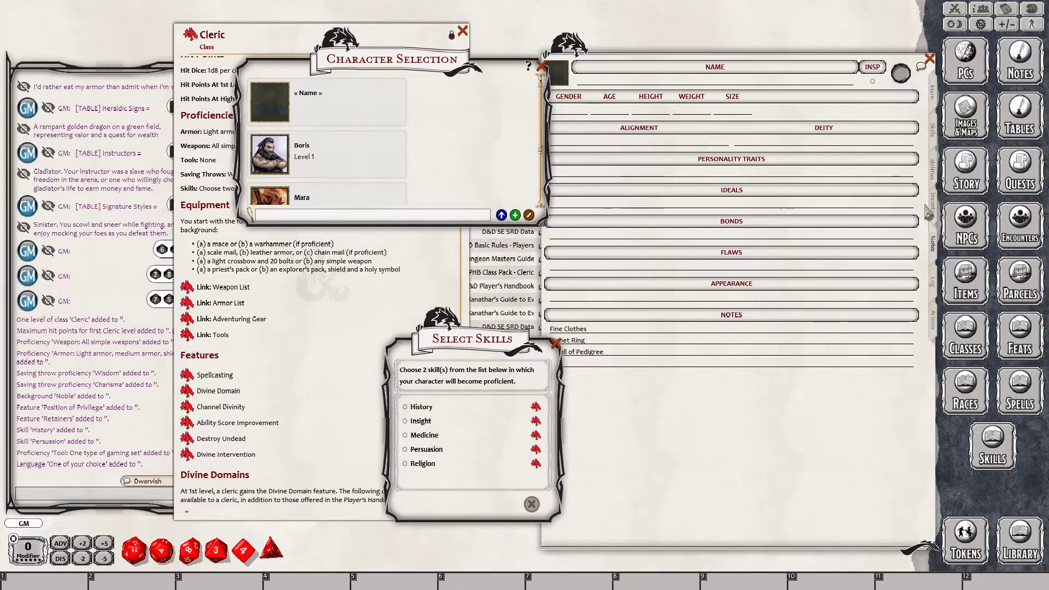
pyautogui.click(934, 139)
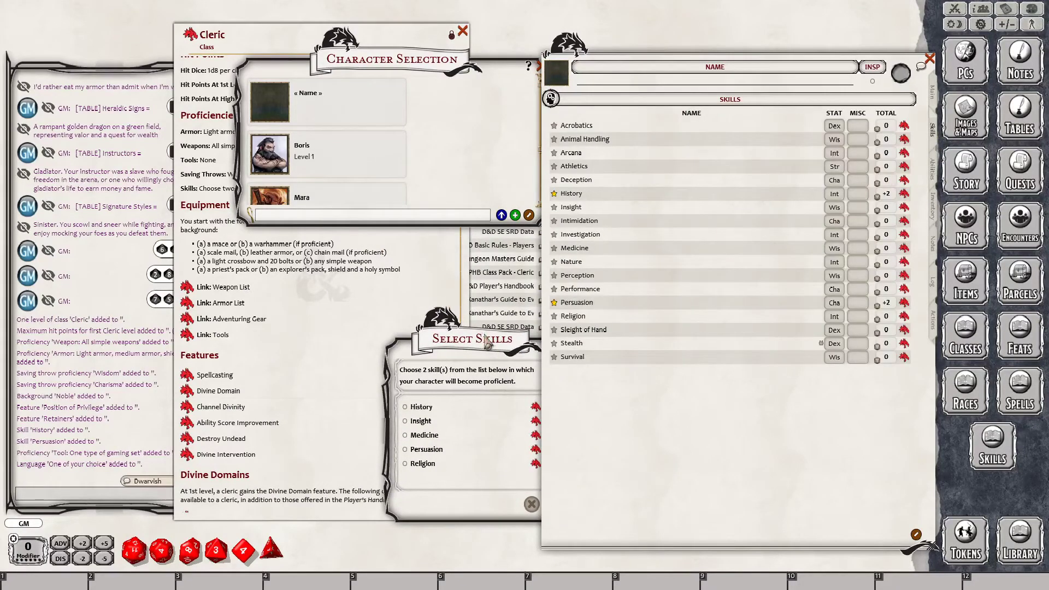
pyautogui.moveTo(483, 344); pyautogui.dragTo(446, 349)
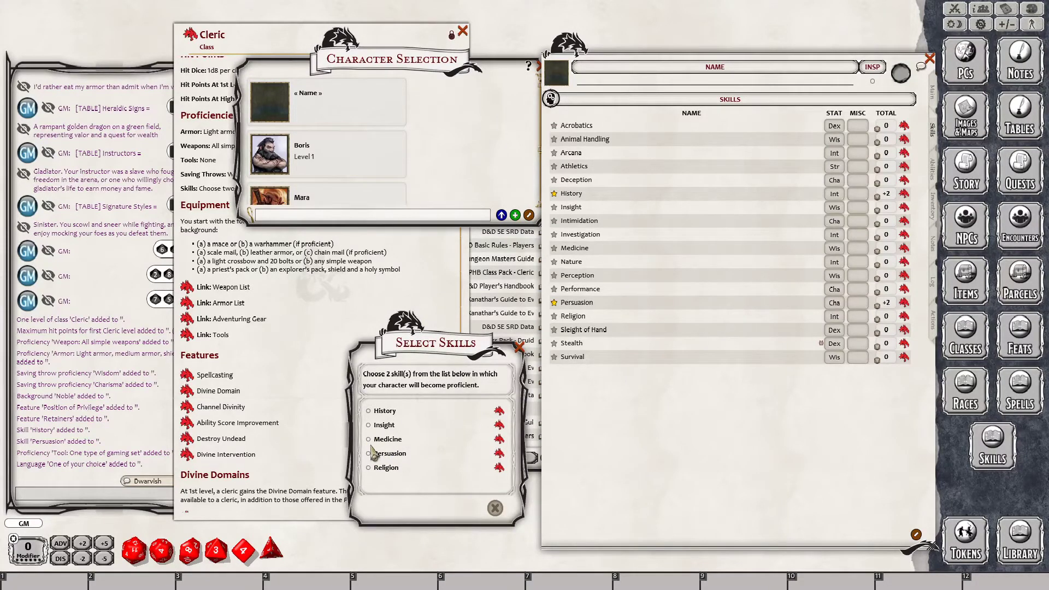
pyautogui.click(370, 469)
pyautogui.click(477, 509)
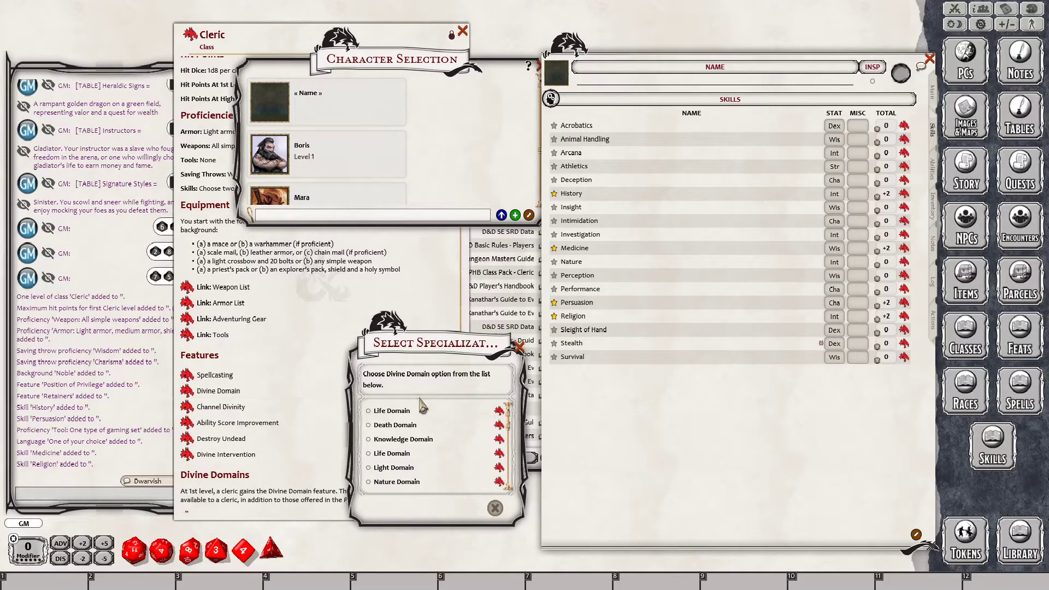
# - Look through the Divine Domain options in the specialization dialog
pyautogui.scroll(-1, 423, 416)
pyautogui.scroll(-3, 427, 437)
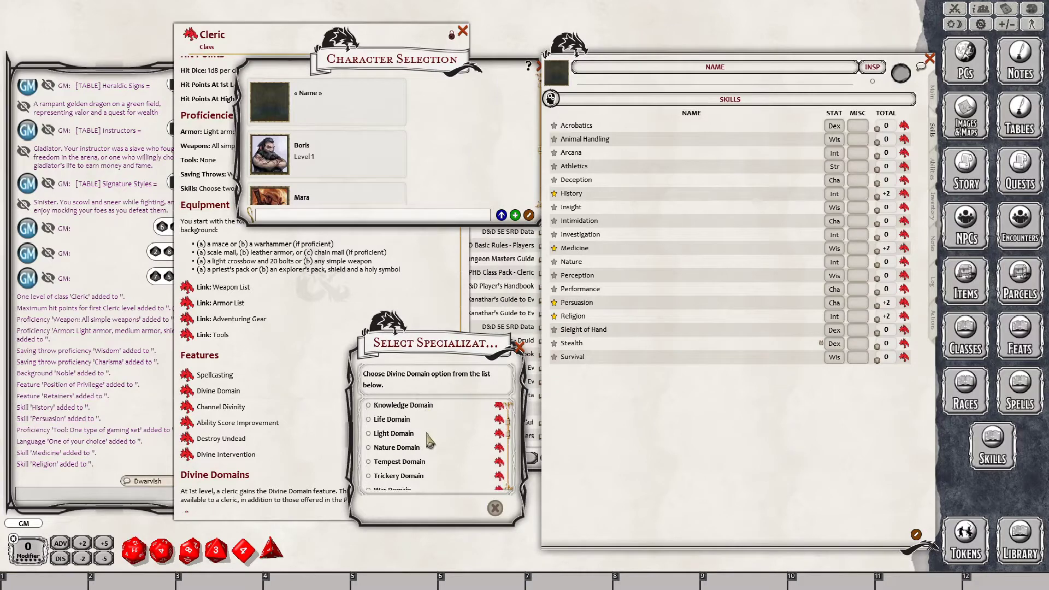
pyautogui.scroll(4, 432, 453)
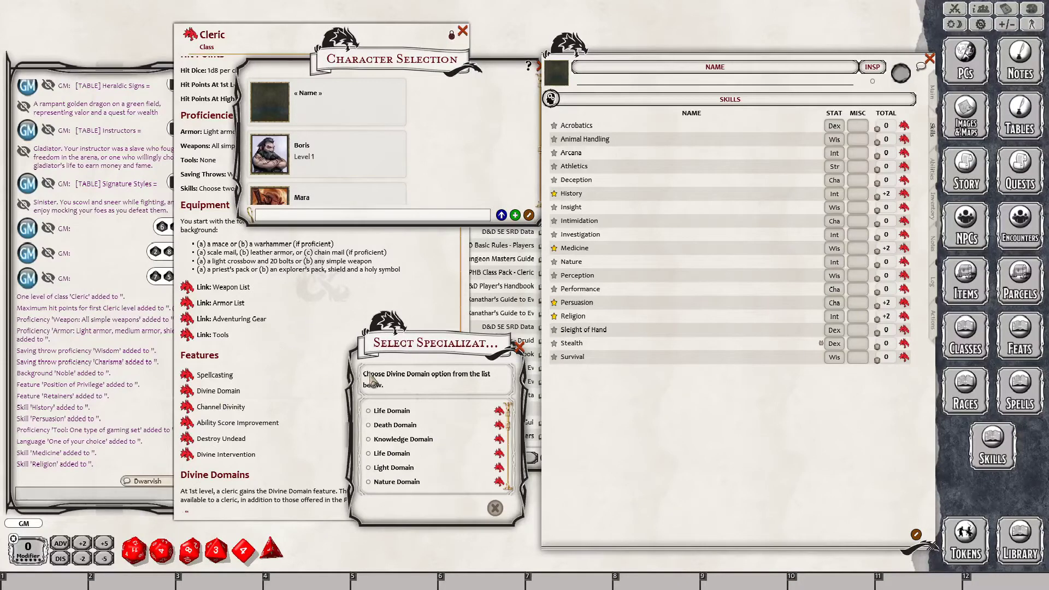
# - Move the specialization dialog out of the way and close the Character Selection window
pyautogui.moveTo(403, 350); pyautogui.dragTo(454, 406)
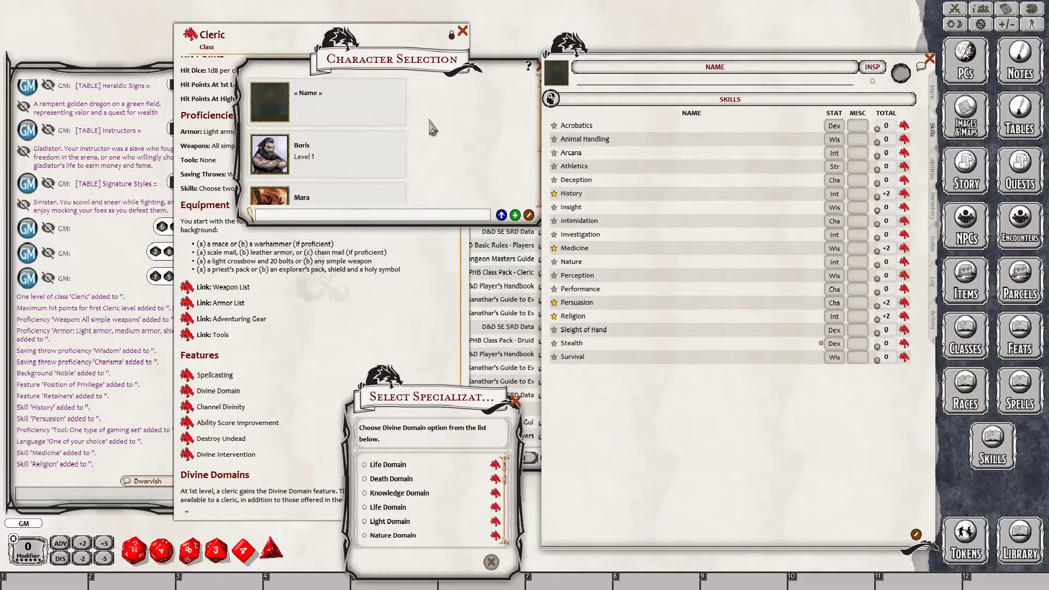
pyautogui.click(435, 74)
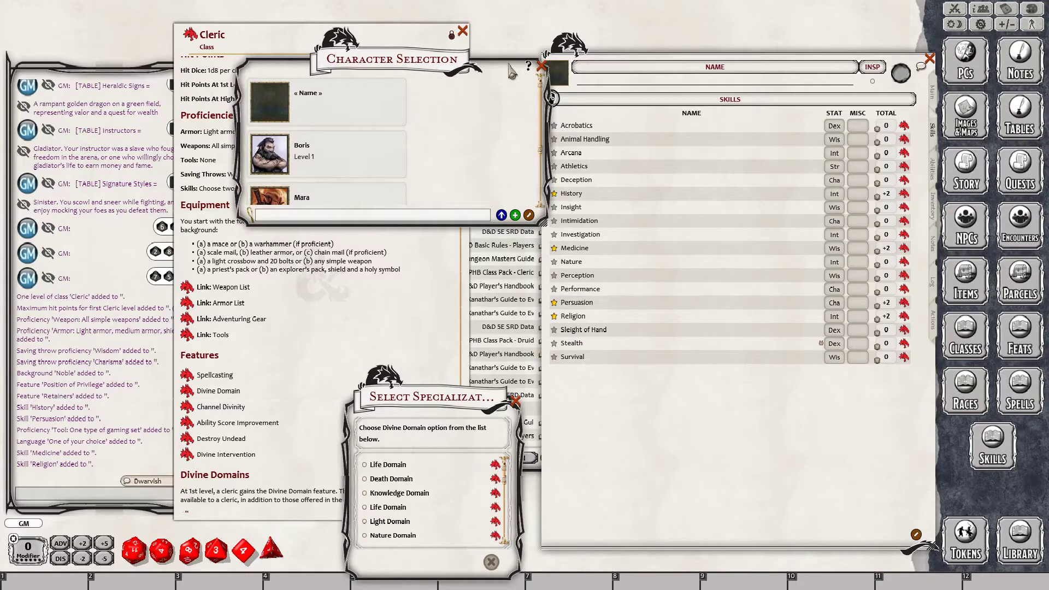
pyautogui.click(541, 66)
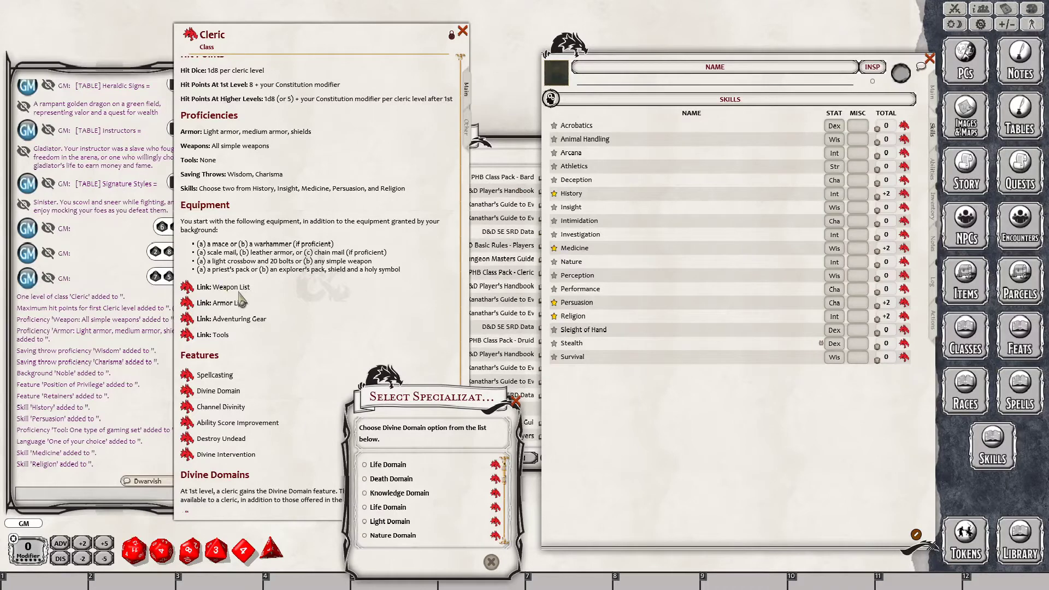
# - Show the character's inventory and open the Cleric's linked Weapon List, placing the table beside the sheet
pyautogui.click(933, 211)
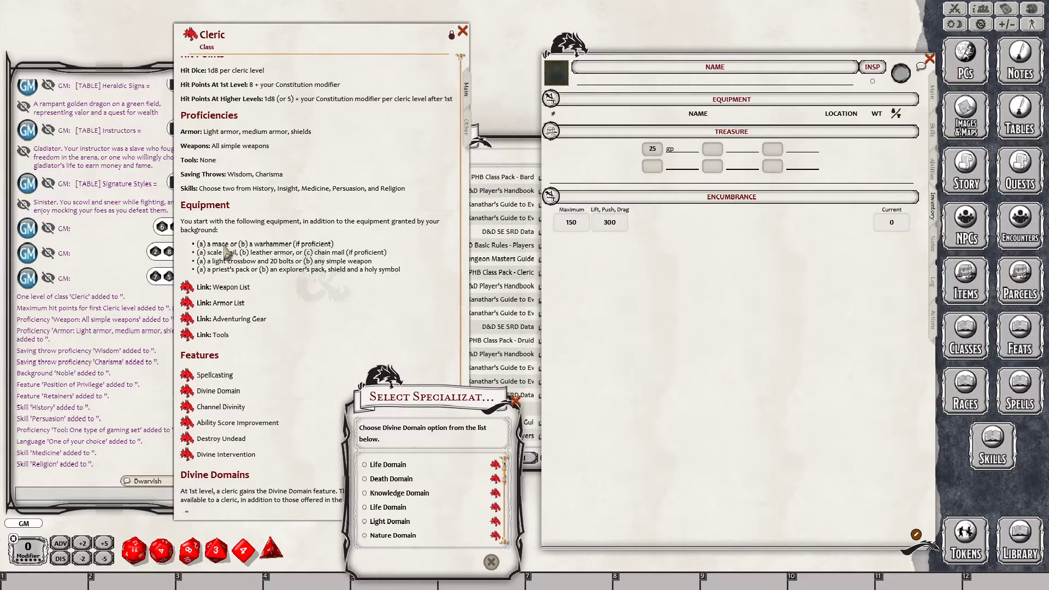
pyautogui.click(223, 292)
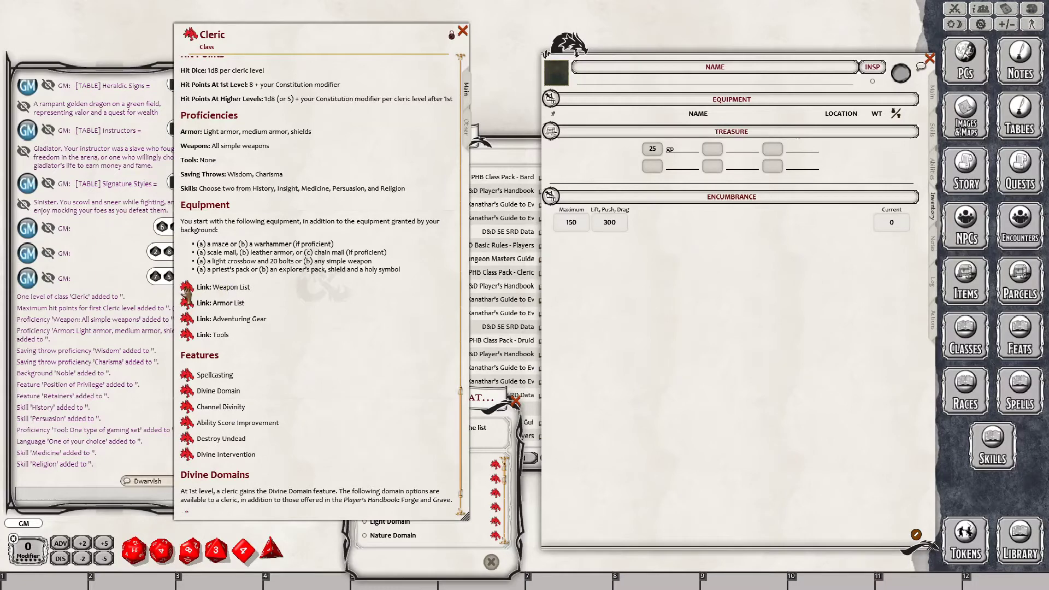
pyautogui.click(187, 287)
pyautogui.moveTo(418, 99); pyautogui.dragTo(293, 120)
pyautogui.scroll(-5, 202, 259)
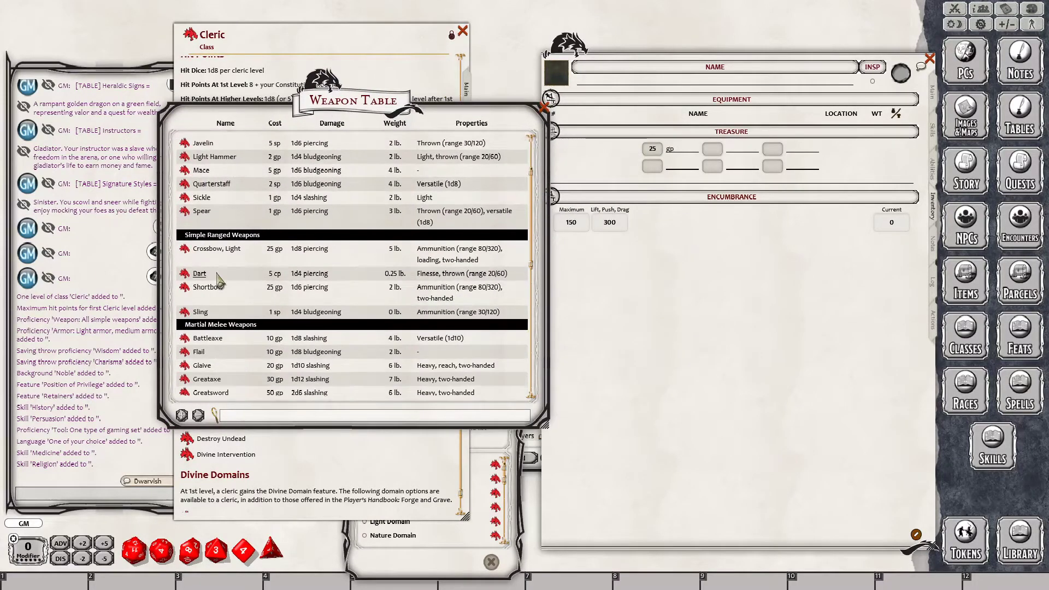
pyautogui.scroll(5, 230, 284)
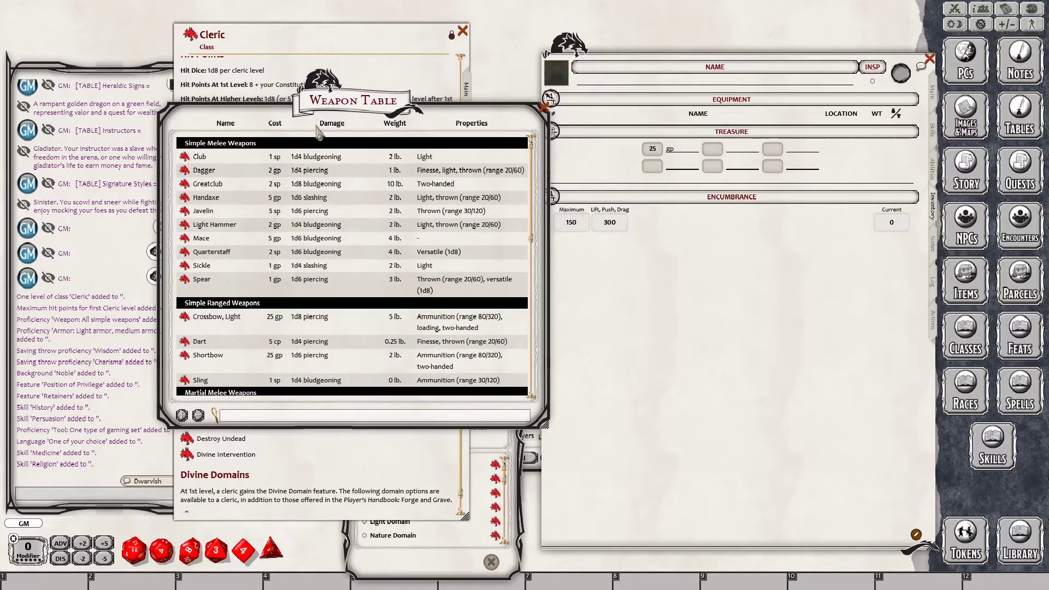
pyautogui.moveTo(318, 133); pyautogui.dragTo(327, 159)
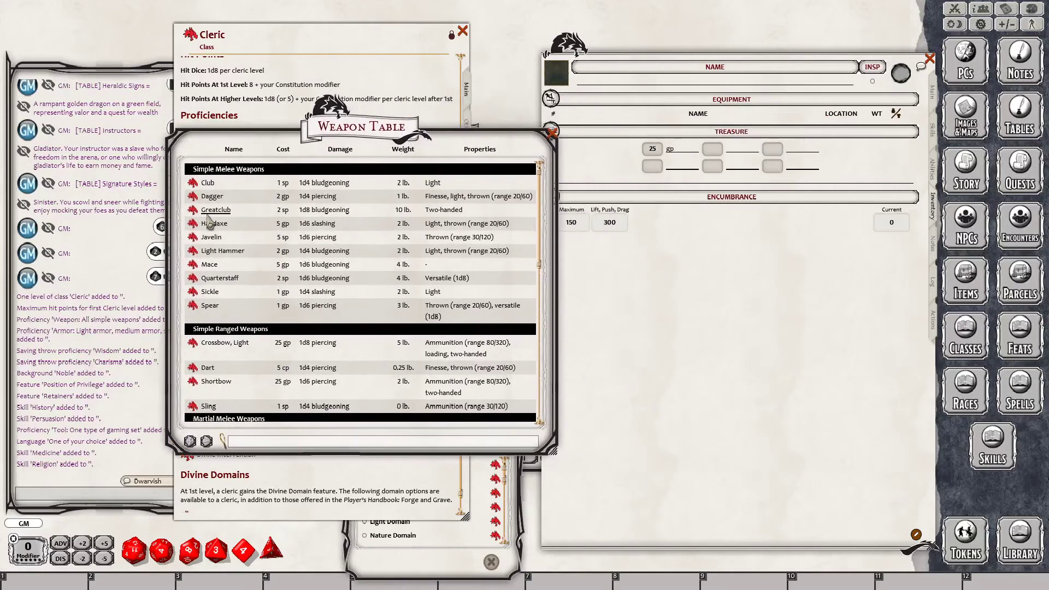
# - Add a Mace from the Weapon Table to the character's equipment and close the table
pyautogui.moveTo(193, 267); pyautogui.dragTo(626, 118)
pyautogui.moveTo(334, 155); pyautogui.dragTo(506, 215)
pyautogui.click(724, 194)
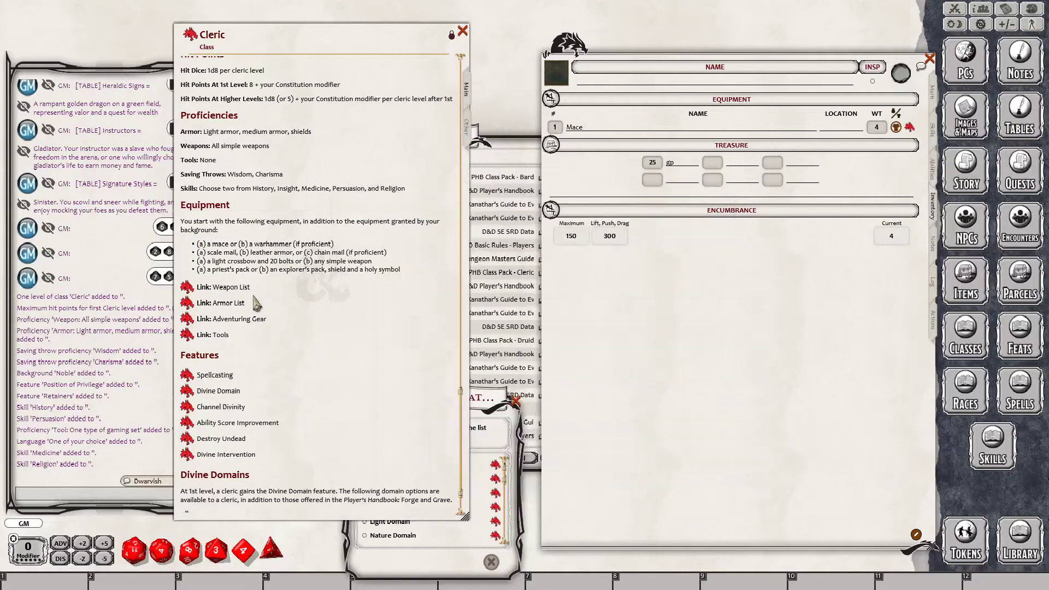
# - Reopen the Weapon List, add a Light Crossbow to the character's equipment and close the table
pyautogui.click(189, 288)
pyautogui.scroll(-3, 401, 320)
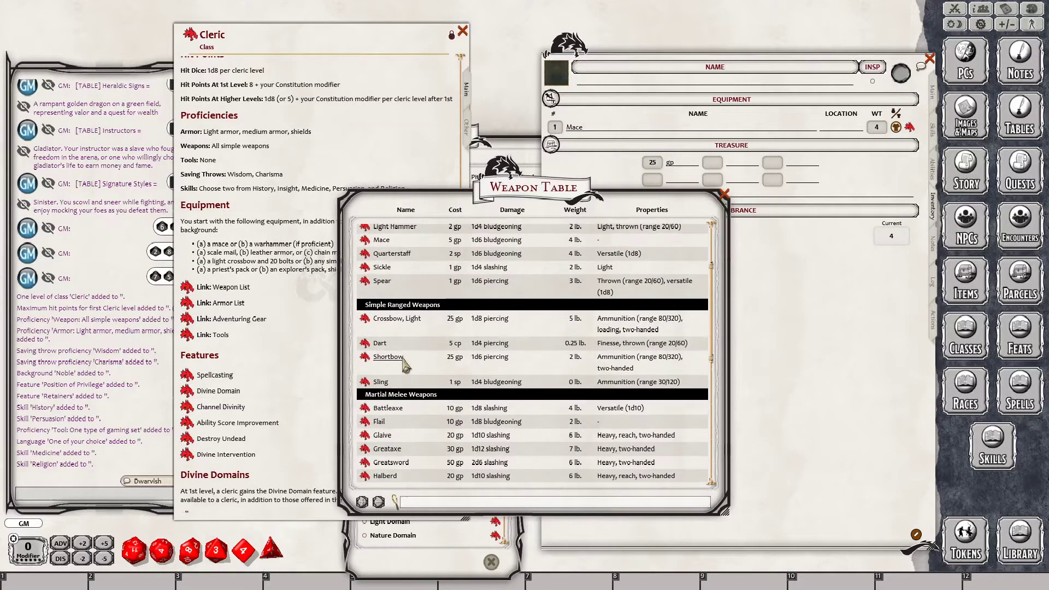
pyautogui.moveTo(364, 319); pyautogui.dragTo(584, 143)
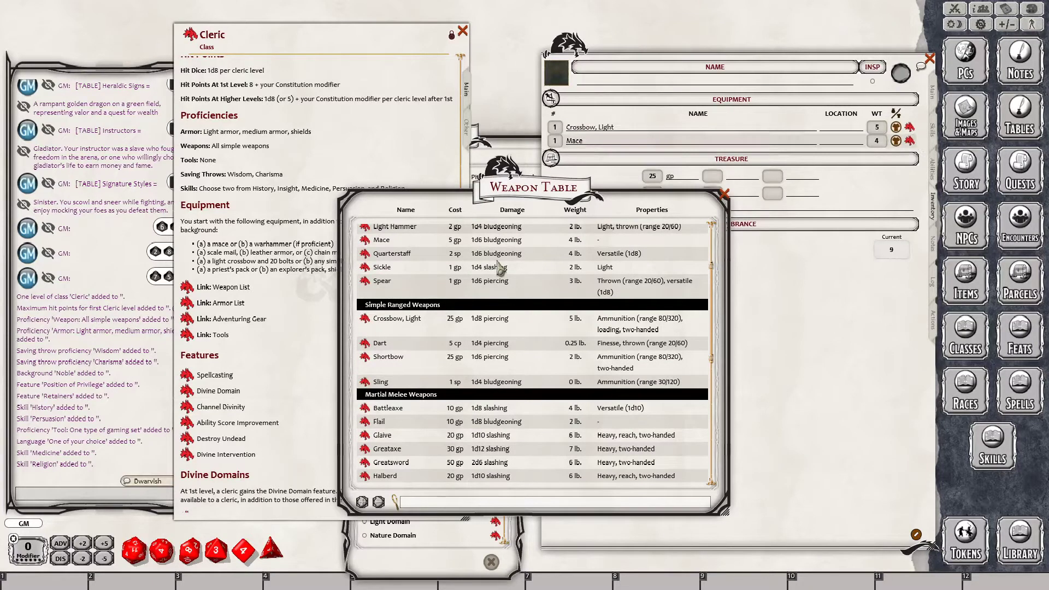
pyautogui.click(723, 193)
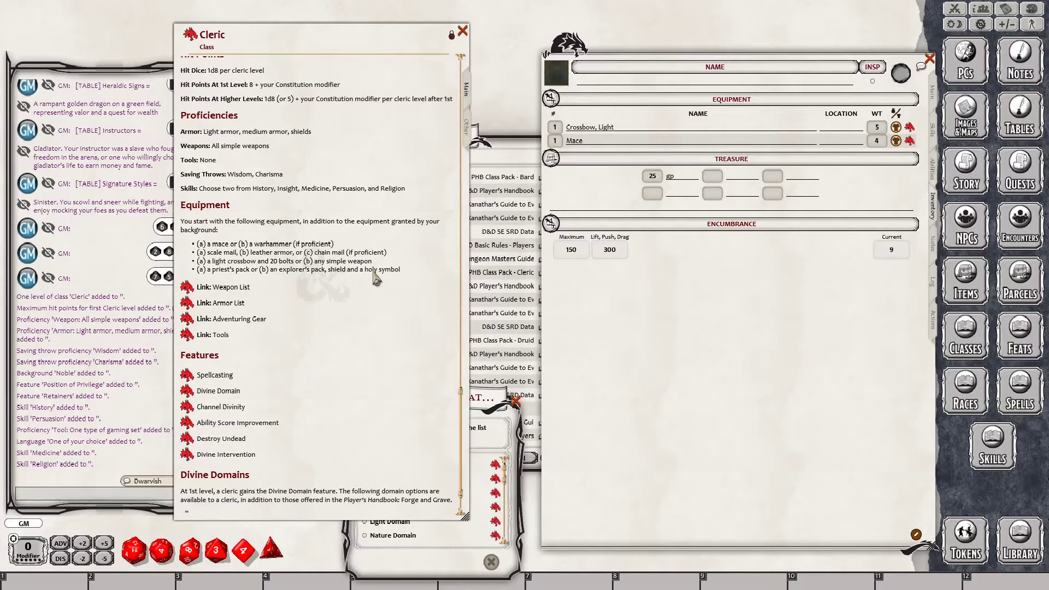
# - Check the Weapon List again, then add a Shield from the Cleric's Armor List to the character's equipment
pyautogui.click(188, 286)
pyautogui.scroll(-10, 401, 278)
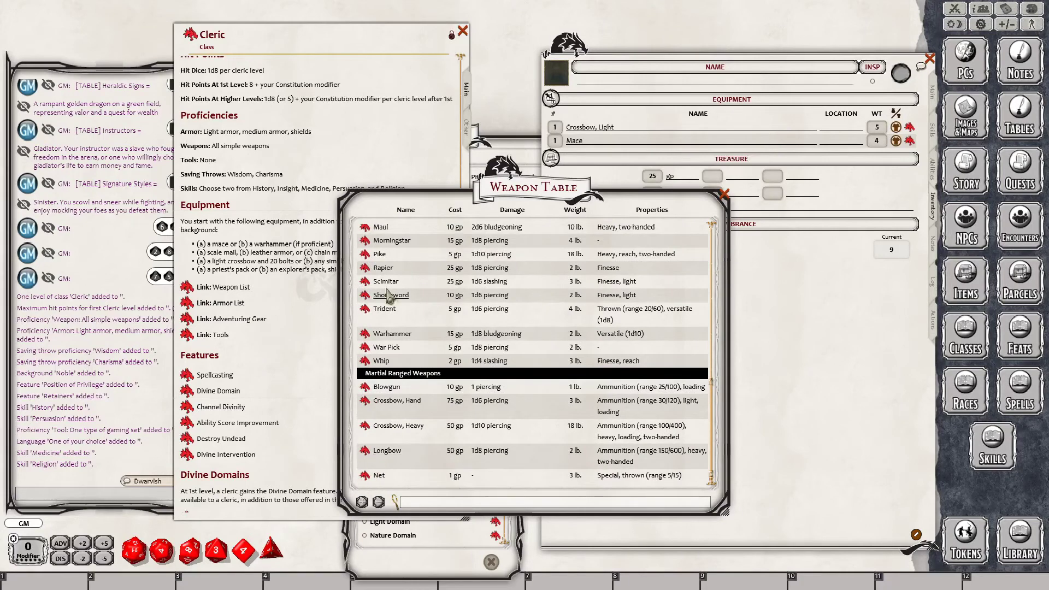
pyautogui.click(185, 305)
pyautogui.moveTo(280, 402); pyautogui.dragTo(761, 159)
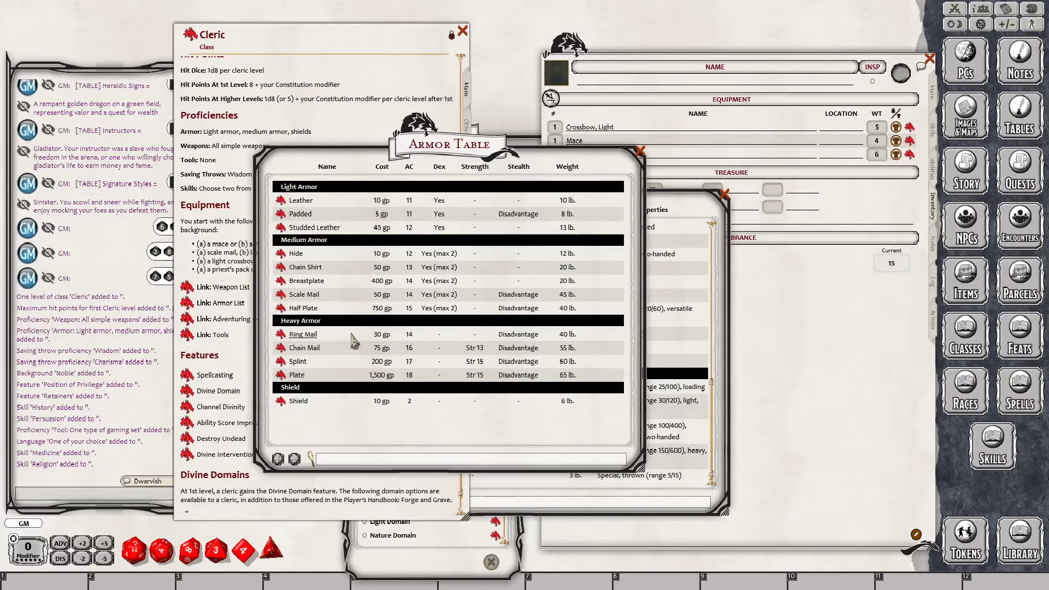
pyautogui.moveTo(359, 152); pyautogui.dragTo(443, 169)
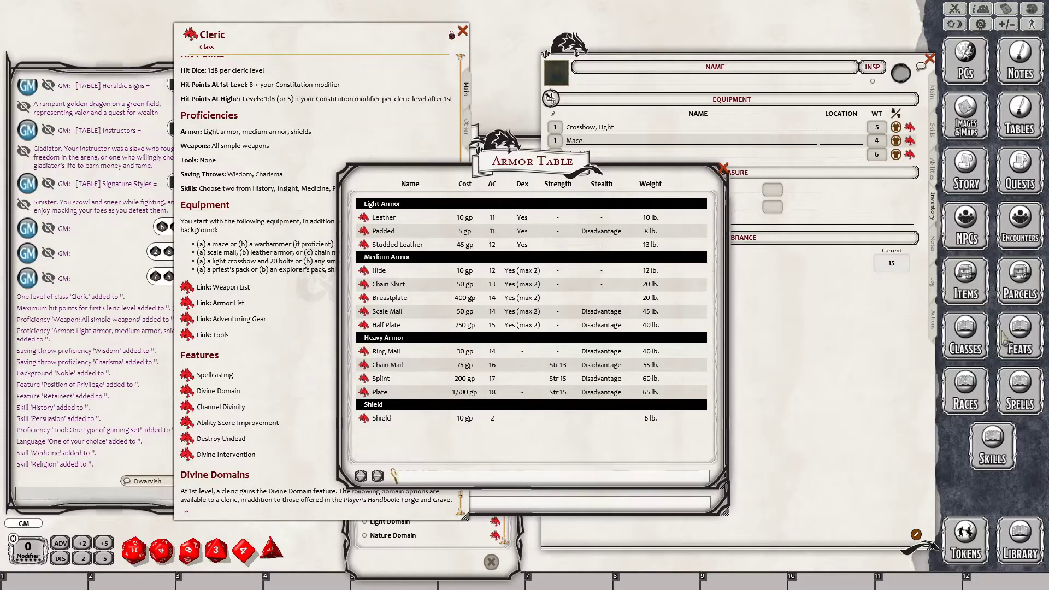
# - Open the Races list and bring up the character's Skills page beside it
pyautogui.click(982, 389)
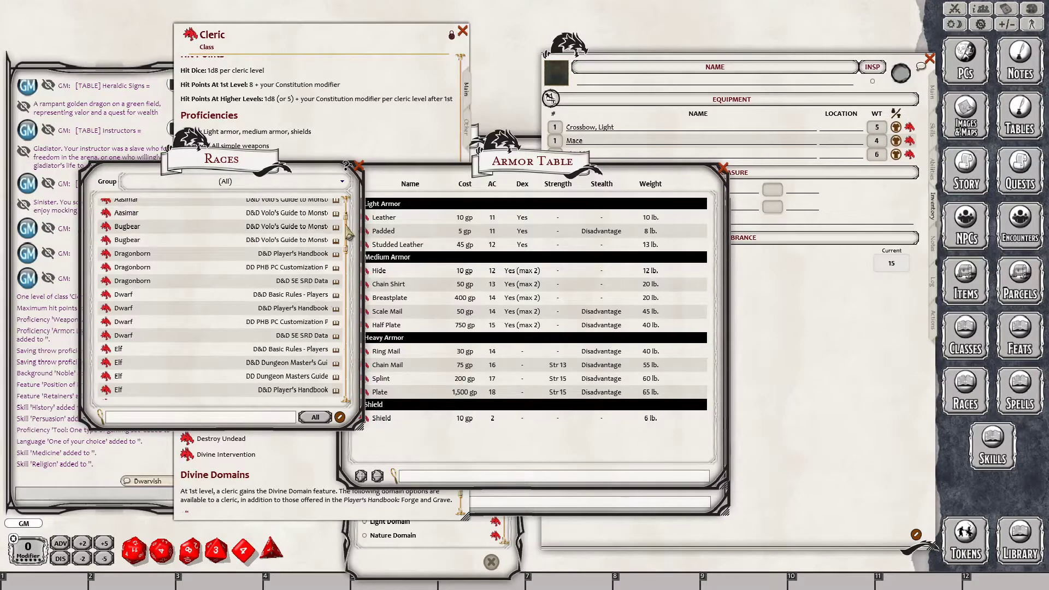
pyautogui.scroll(3, 353, 220)
pyautogui.moveTo(350, 213); pyautogui.dragTo(376, 221)
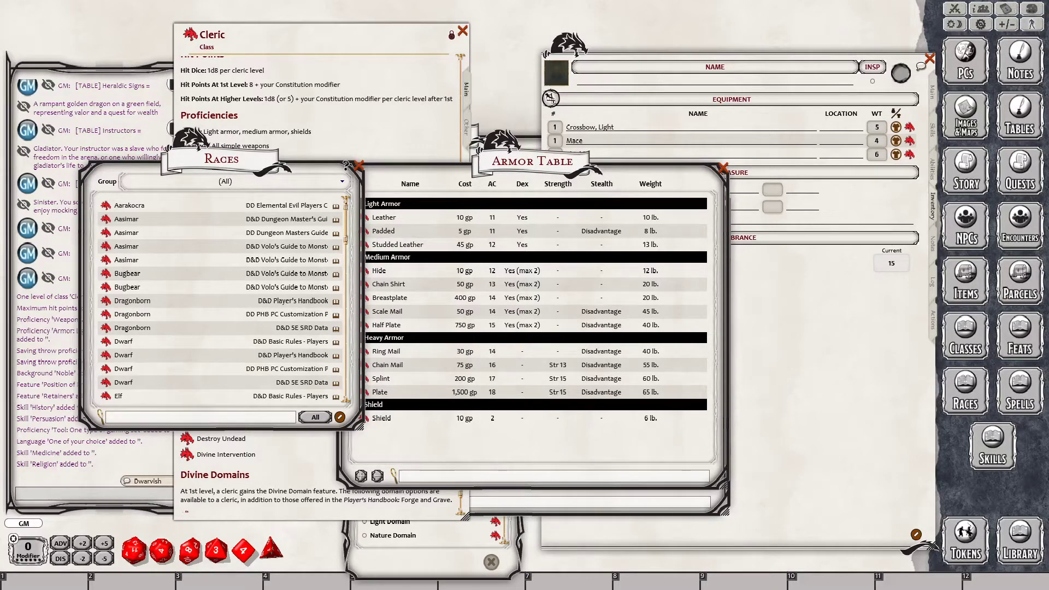
pyautogui.click(820, 286)
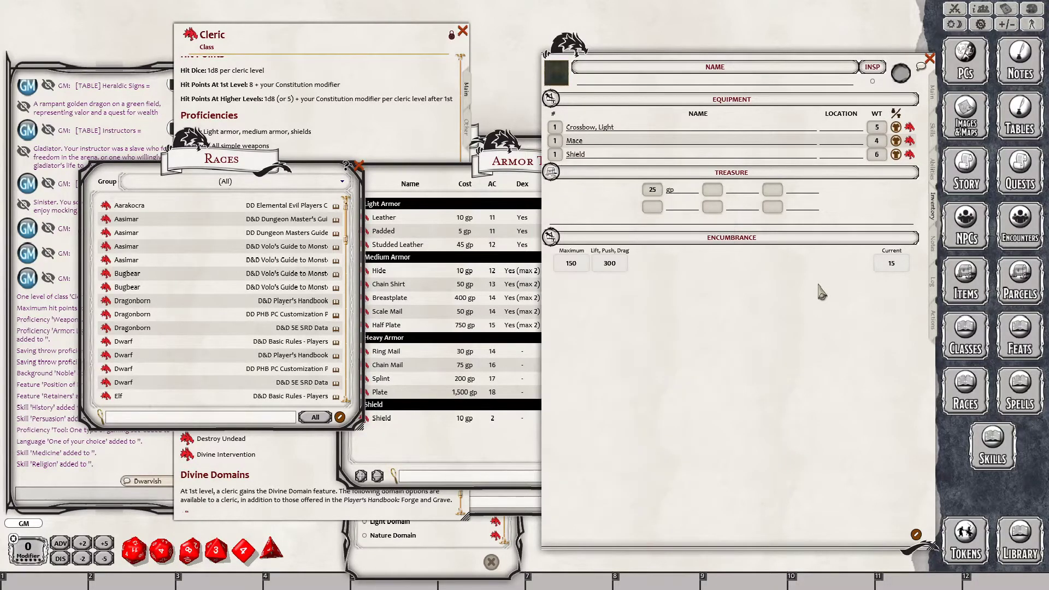
pyautogui.click(932, 136)
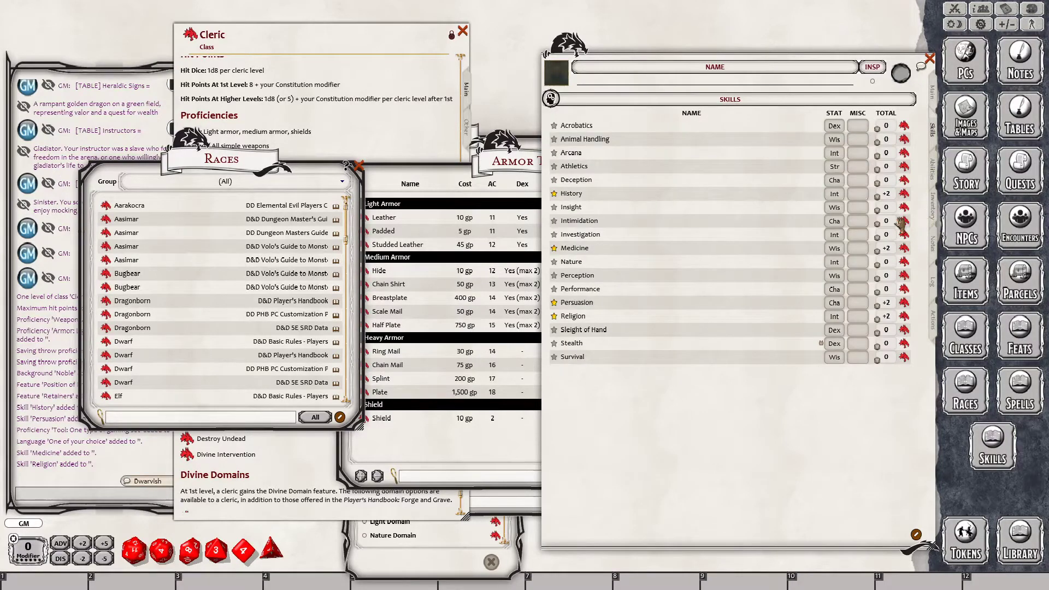
# - Review the character sheet's Log, Notes, Inventory, Abilities and Skills pages, ending on the Main page
pyautogui.click(934, 295)
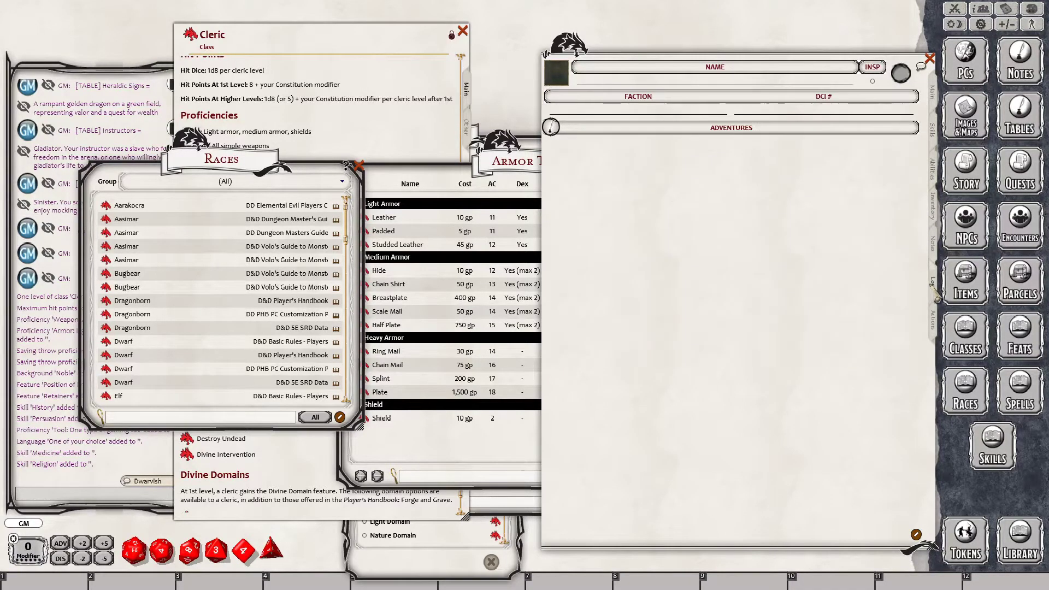
pyautogui.click(934, 319)
pyautogui.click(933, 243)
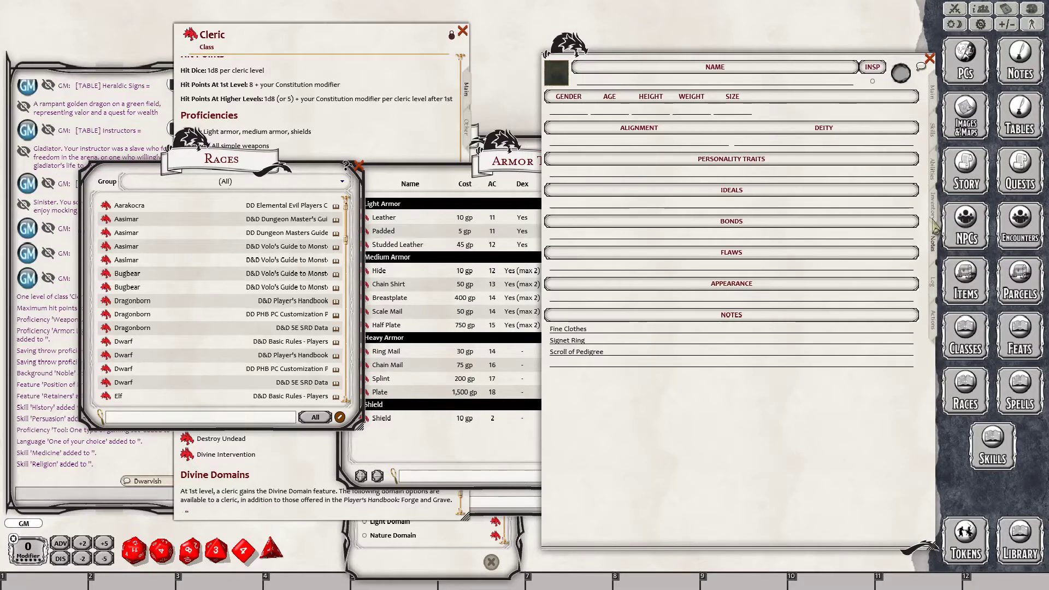
pyautogui.click(934, 203)
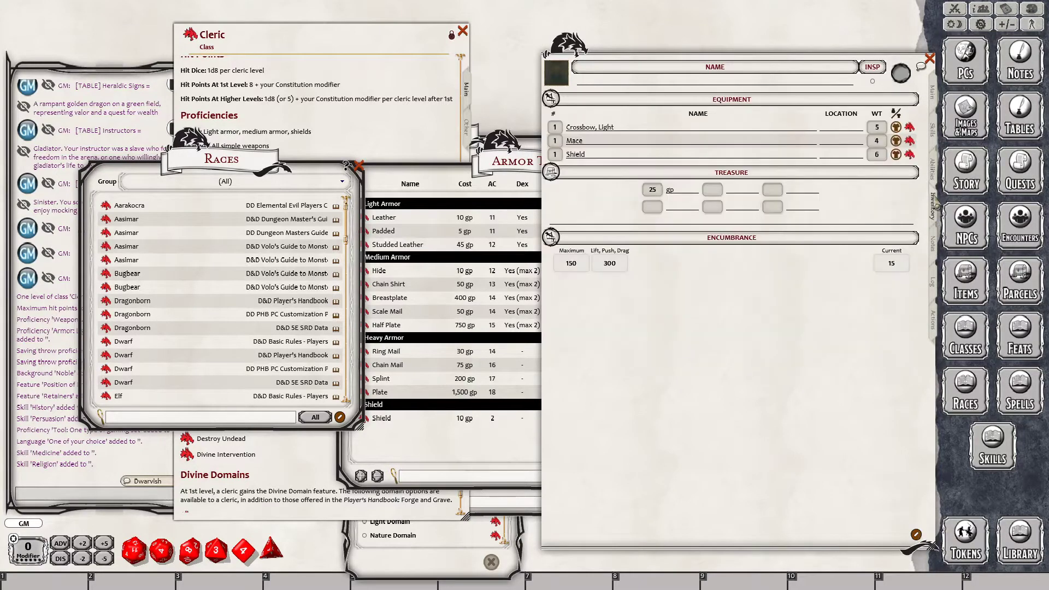
pyautogui.click(933, 328)
pyautogui.click(934, 173)
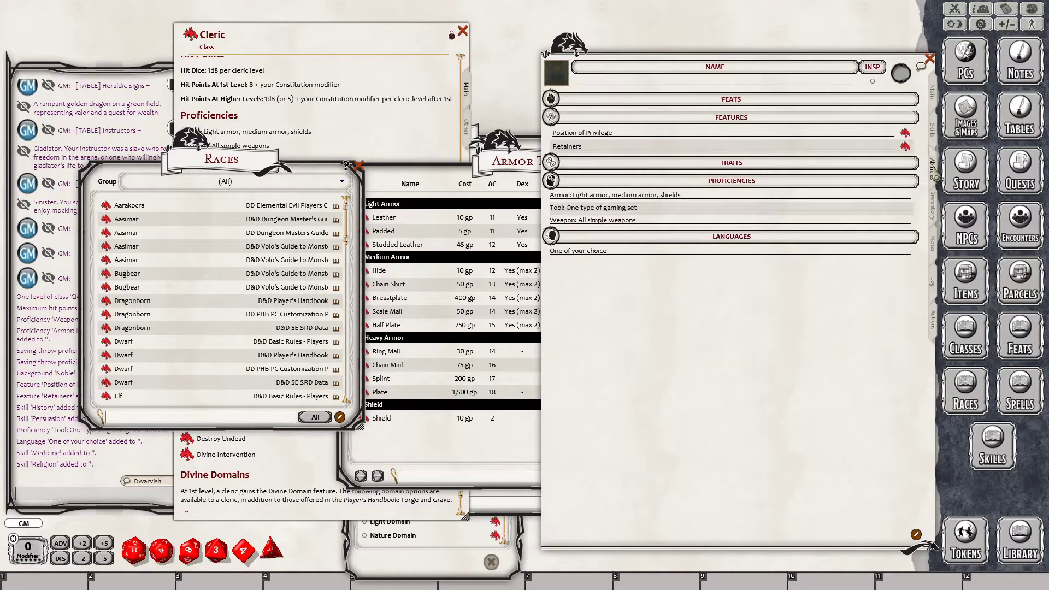
pyautogui.click(934, 126)
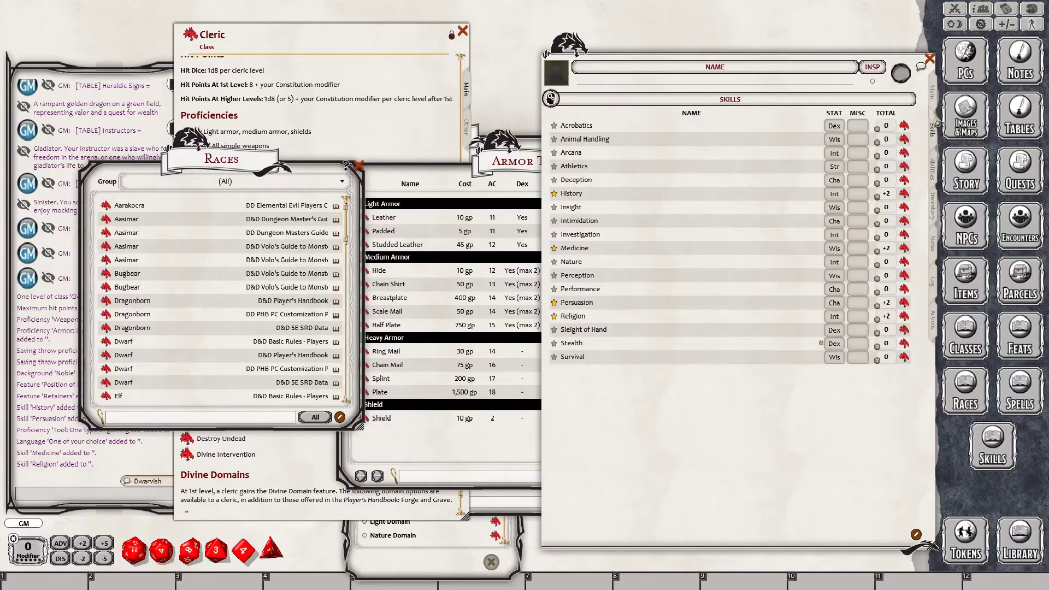
pyautogui.click(934, 98)
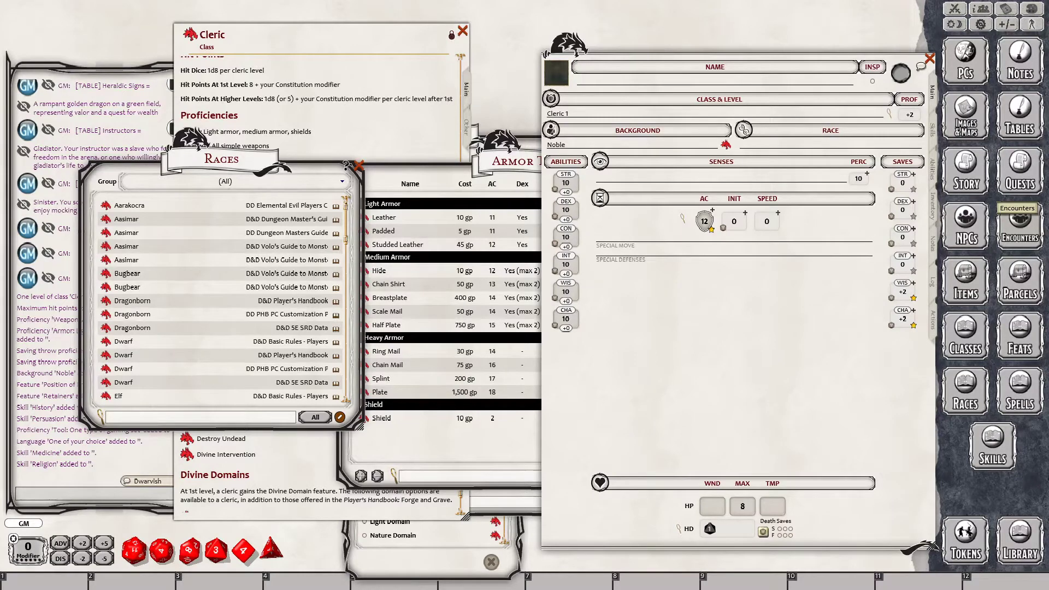
# - Open a Firbolg entry from Volo's Guide to Monsters, enlarge its description window, and view the Firbolg image before closing the image
pyautogui.scroll(-1, 123, 335)
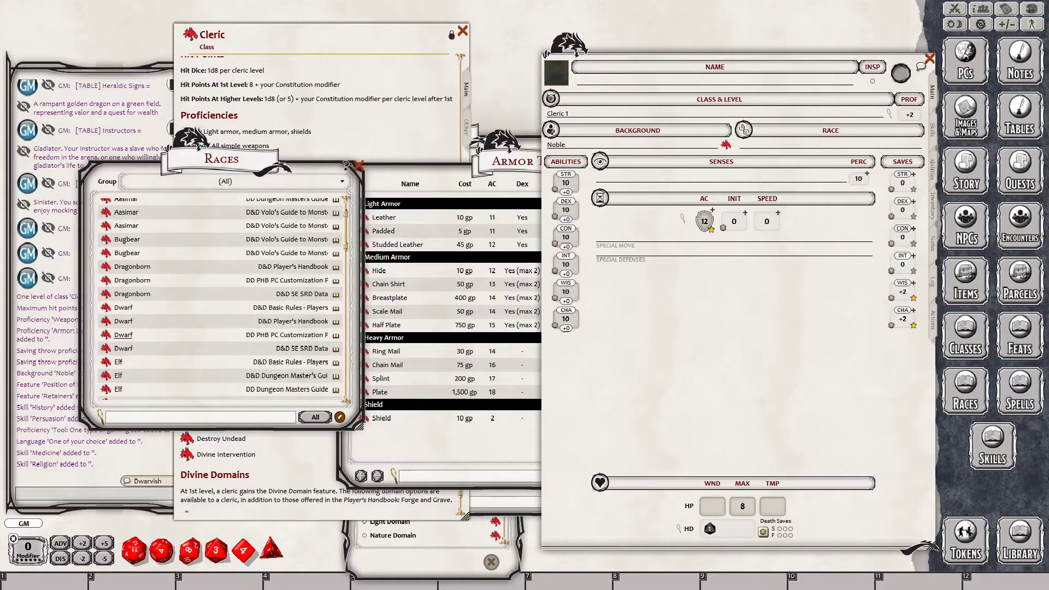
pyautogui.scroll(-2, 123, 335)
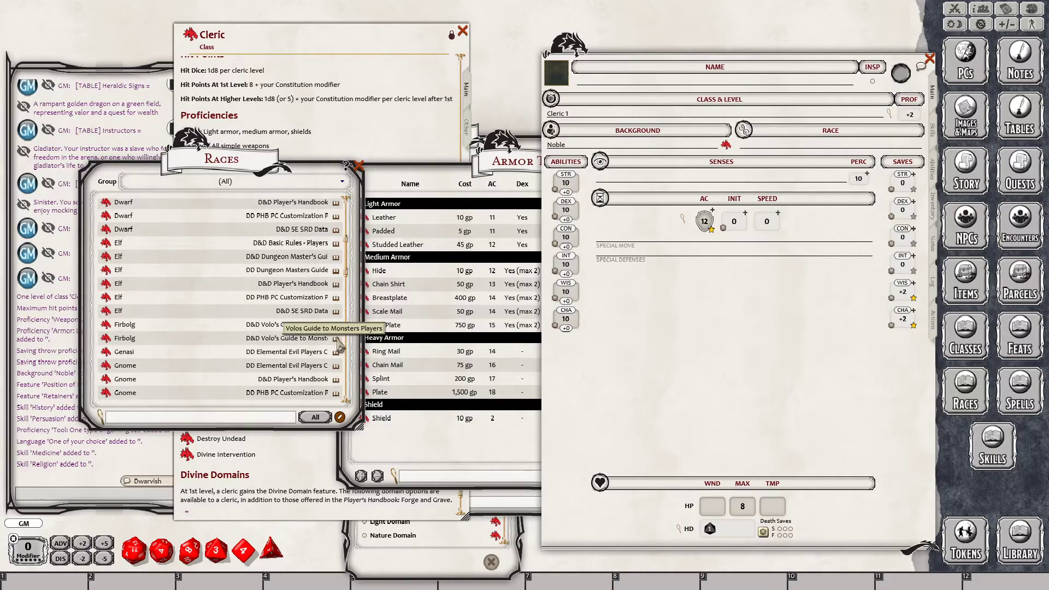
pyautogui.click(106, 338)
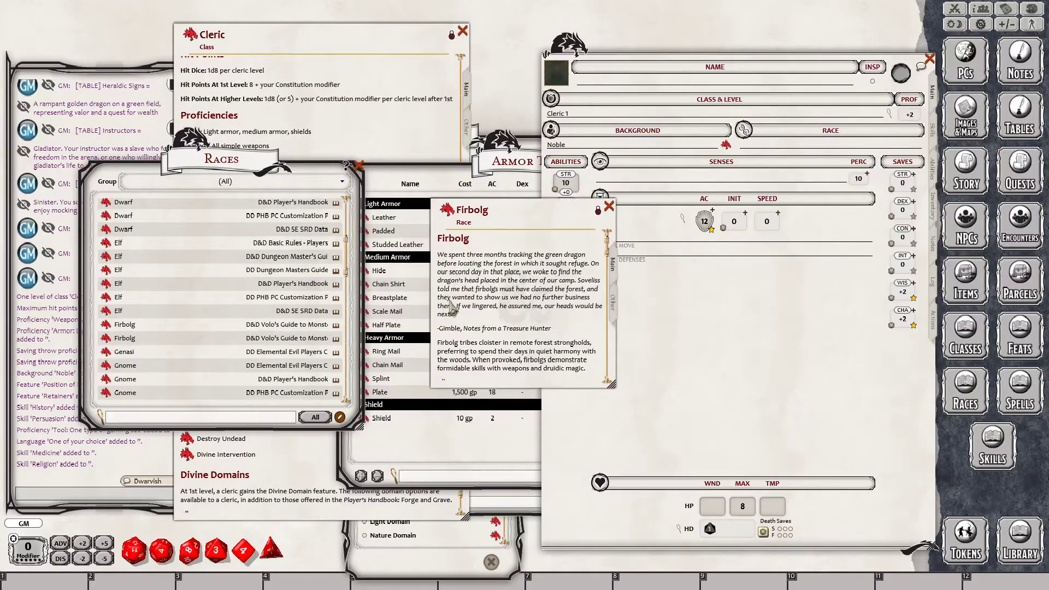
pyautogui.moveTo(611, 385); pyautogui.dragTo(616, 506)
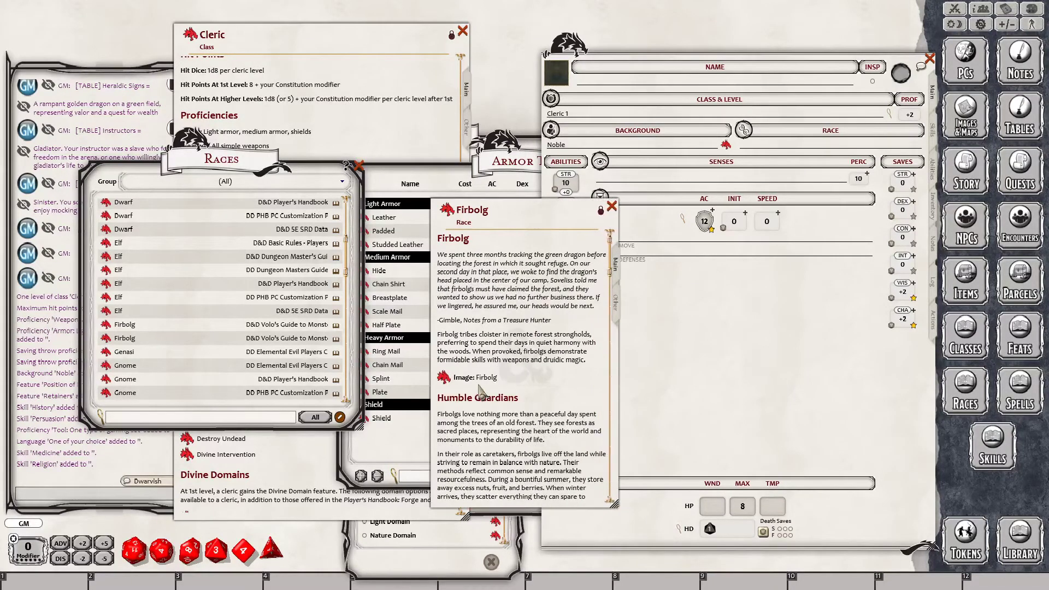
pyautogui.click(460, 384)
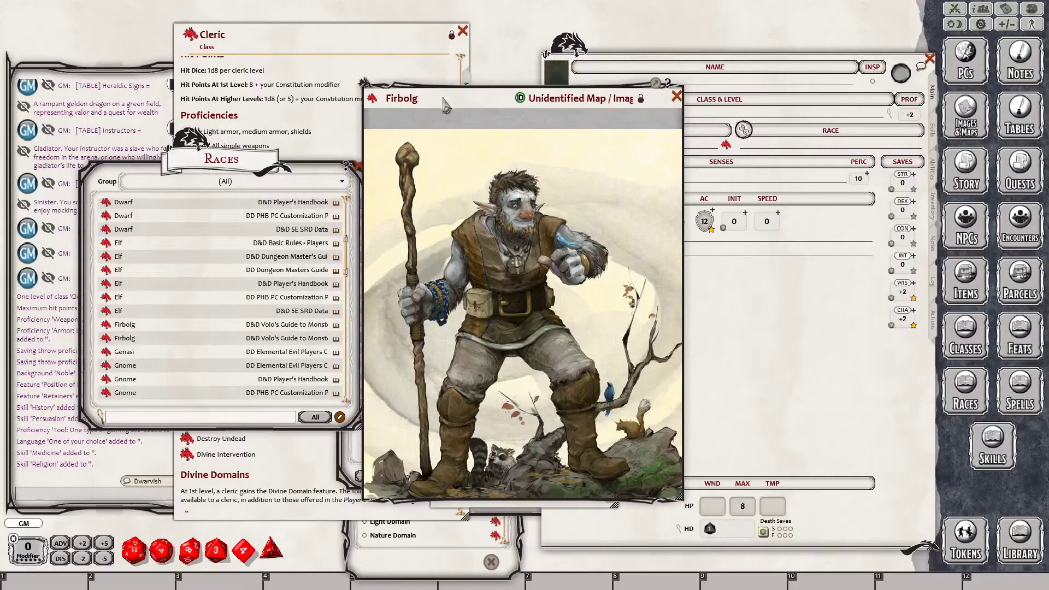
pyautogui.moveTo(456, 103); pyautogui.dragTo(317, 125)
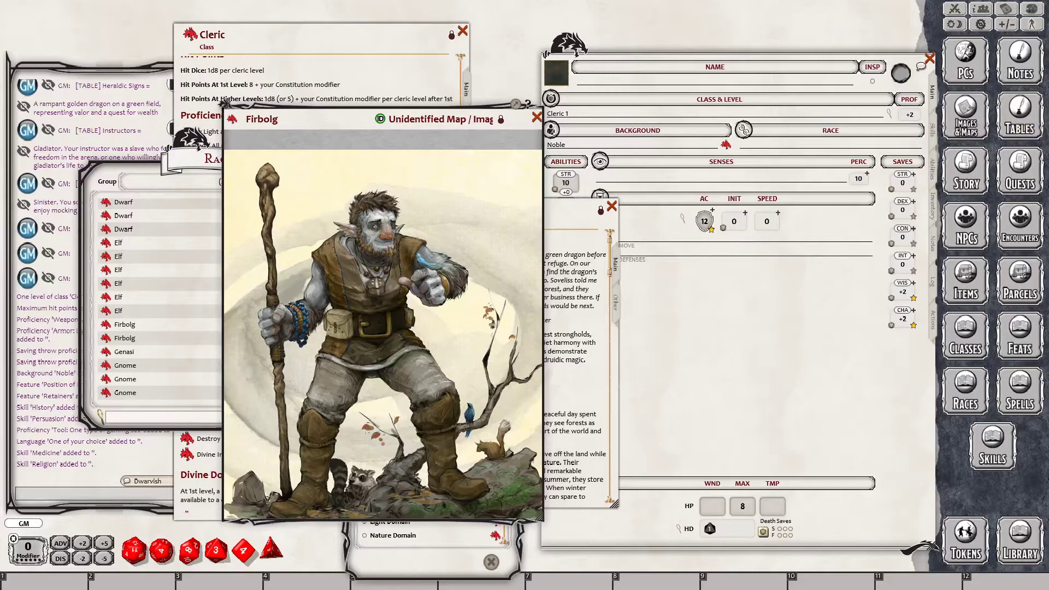
pyautogui.moveTo(344, 121); pyautogui.dragTo(277, 113)
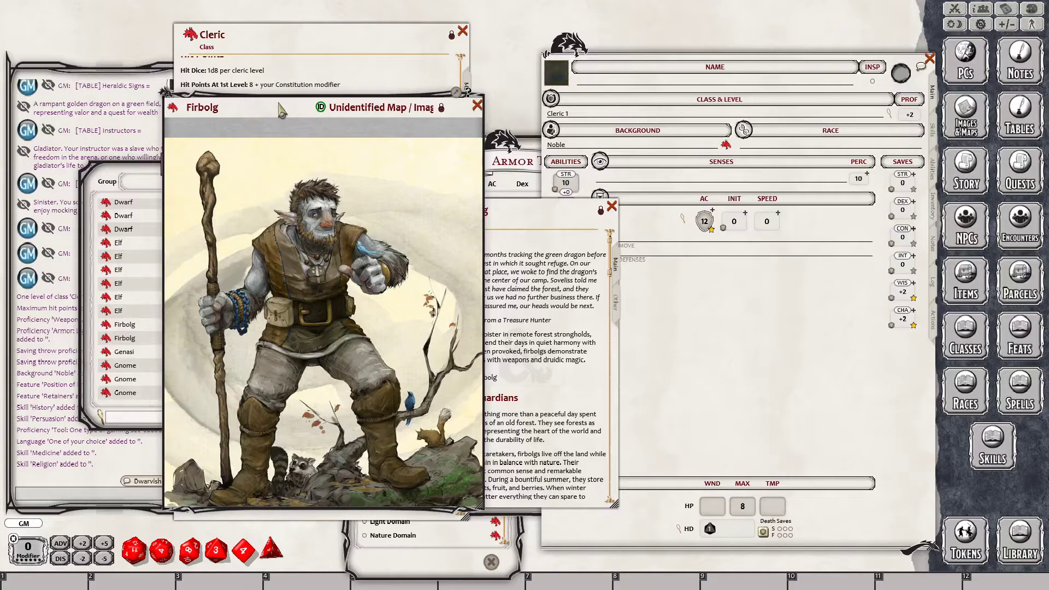
pyautogui.moveTo(282, 110); pyautogui.dragTo(337, 104)
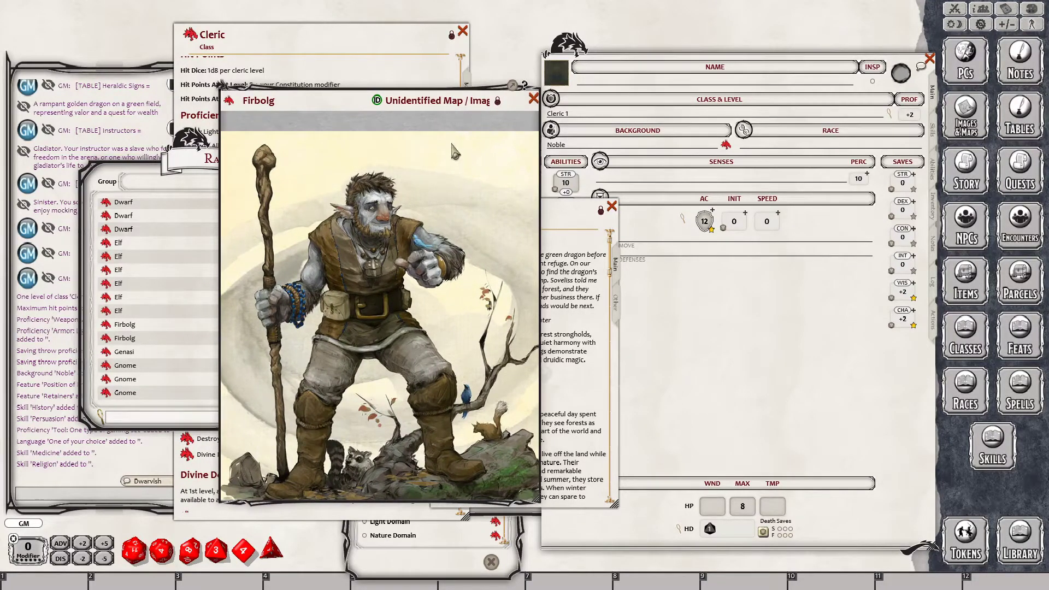
pyautogui.click(533, 99)
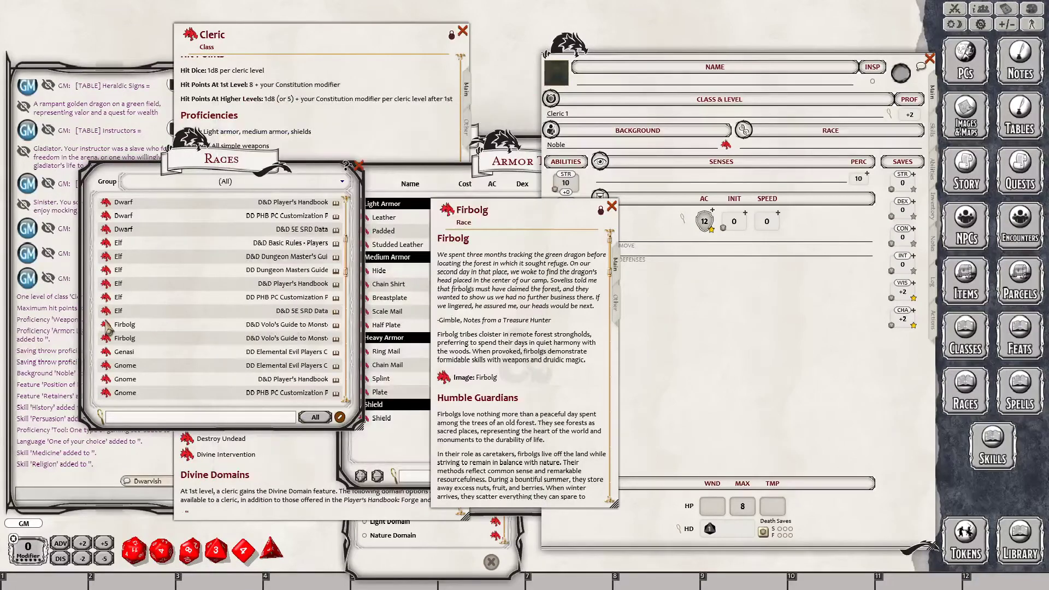
# - View the image in the other Firbolg entry, then close the image and that duplicate race window
pyautogui.scroll(-3, 476, 310)
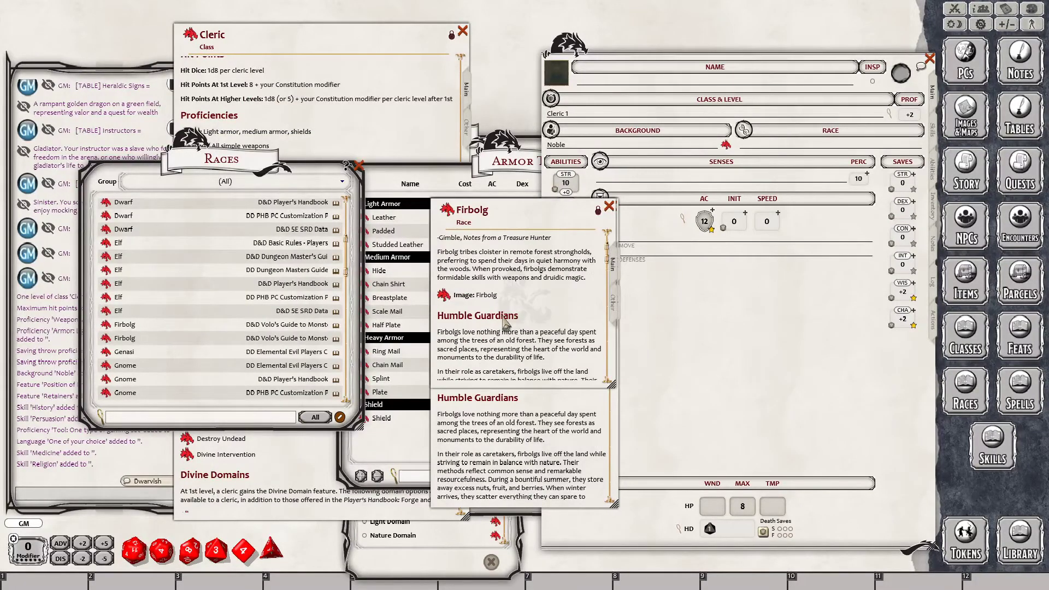
pyautogui.scroll(-2, 493, 328)
pyautogui.click(450, 300)
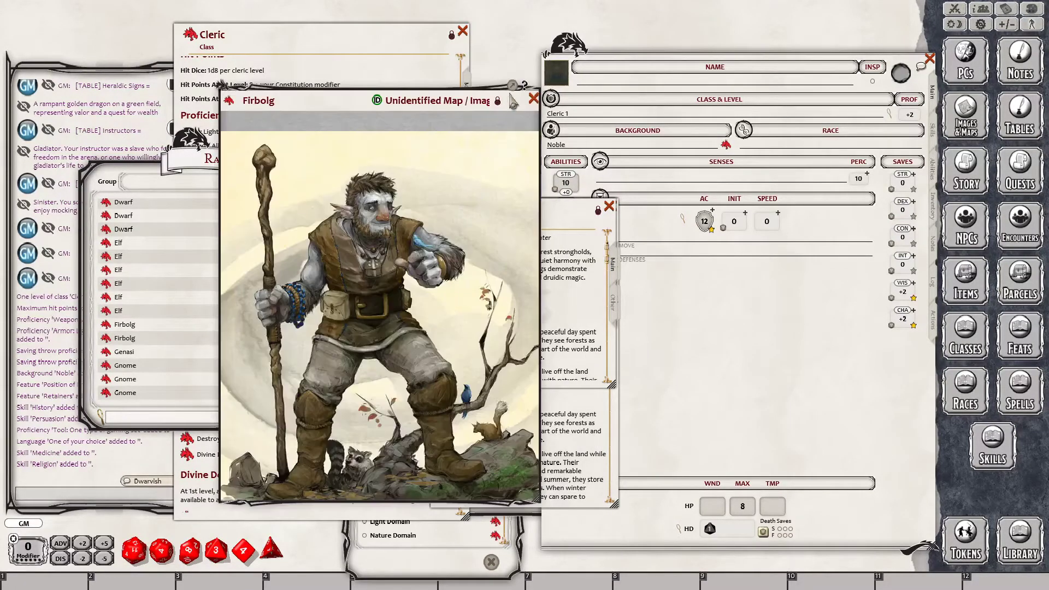
pyautogui.click(533, 99)
pyautogui.moveTo(483, 208)
pyautogui.mouseDown()
pyautogui.moveTo(354, 208)
pyautogui.moveTo(486, 209)
pyautogui.mouseUp()
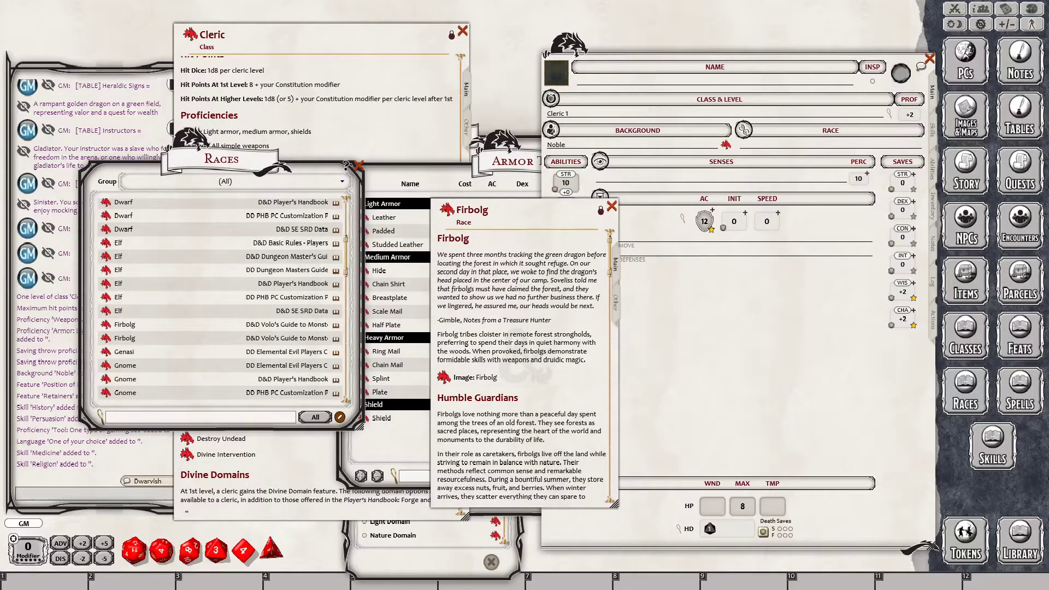
# - Read the Firbolg description through the Humble Guardians and Natural Druids sections, then close the race window
pyautogui.scroll(-4, 522, 366)
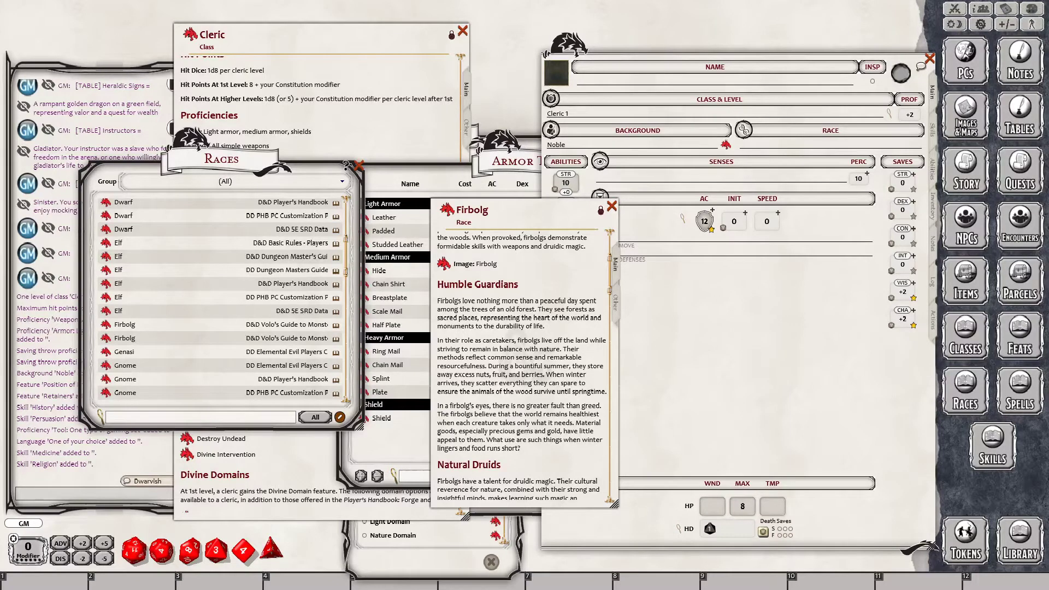
pyautogui.scroll(-8, 521, 366)
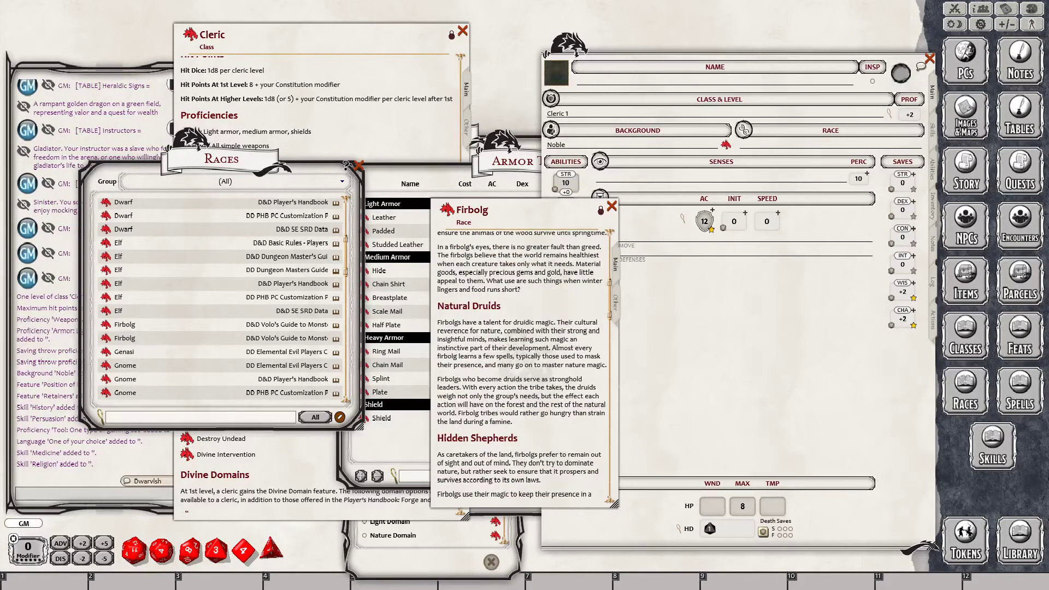
pyautogui.scroll(-1, 522, 366)
pyautogui.scroll(5, 521, 366)
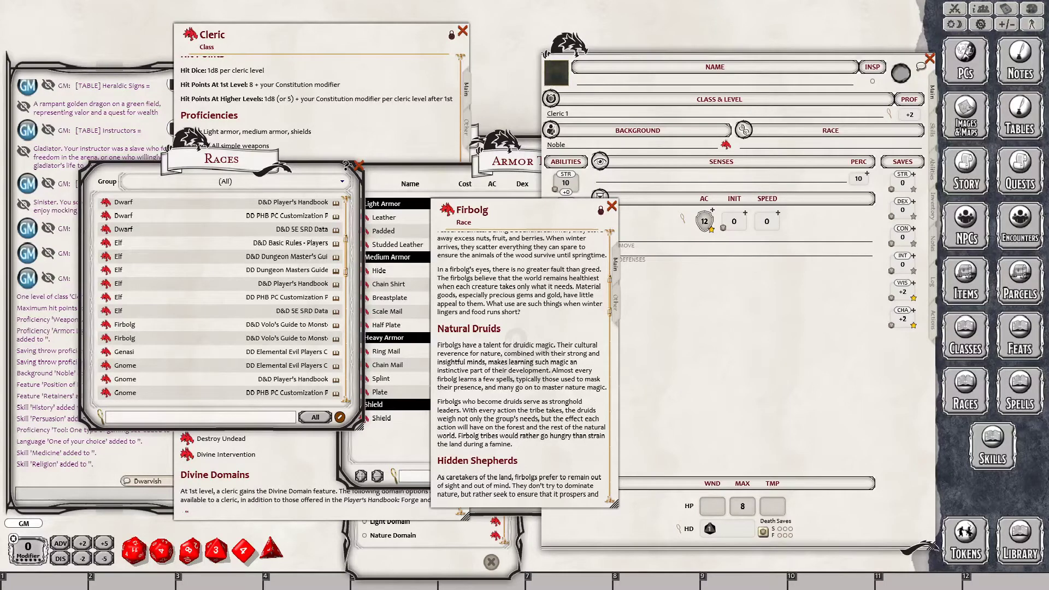
pyautogui.click(611, 207)
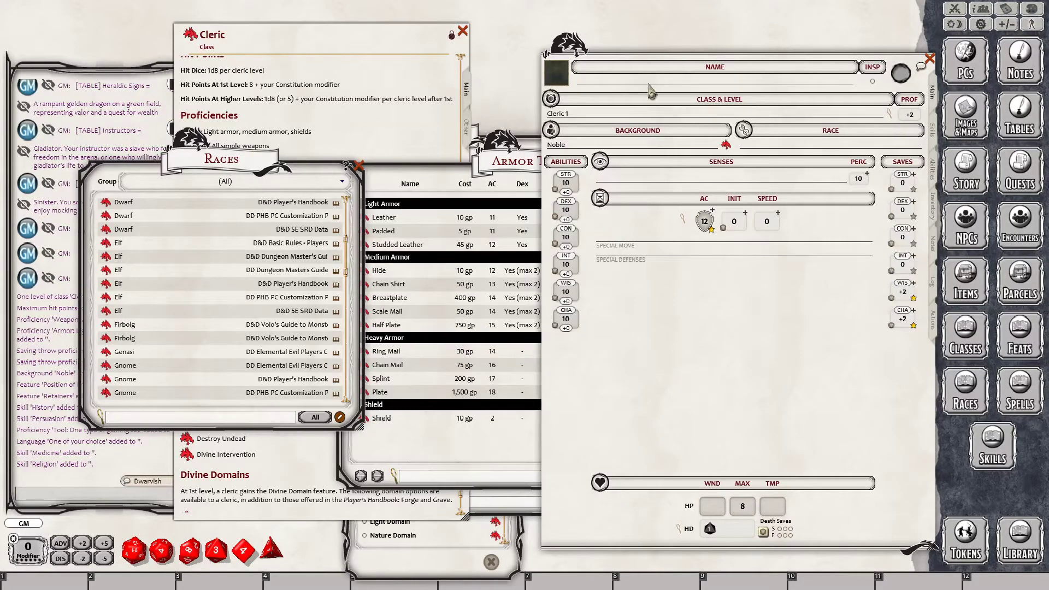
# - Move the Armor Table aside and close the Classes list and the Armor Table
pyautogui.click(349, 54)
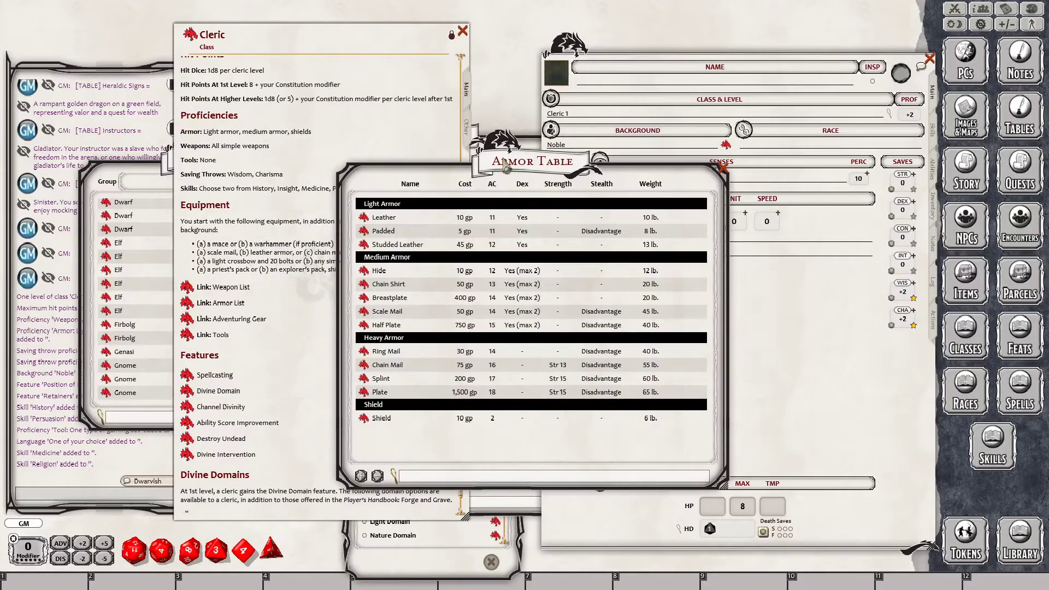
pyautogui.click(507, 167)
pyautogui.click(535, 160)
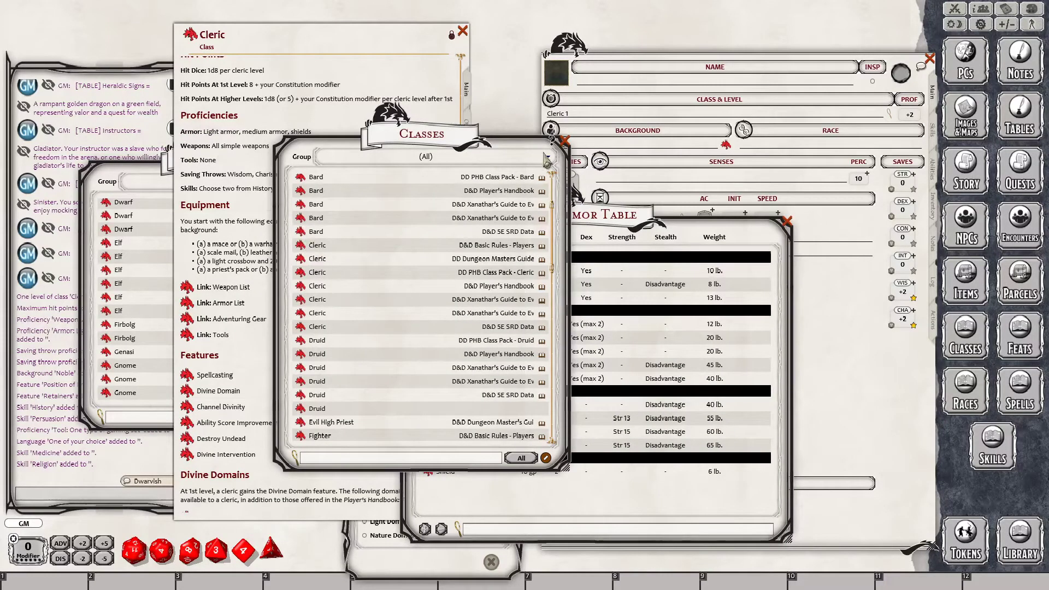
pyautogui.click(565, 140)
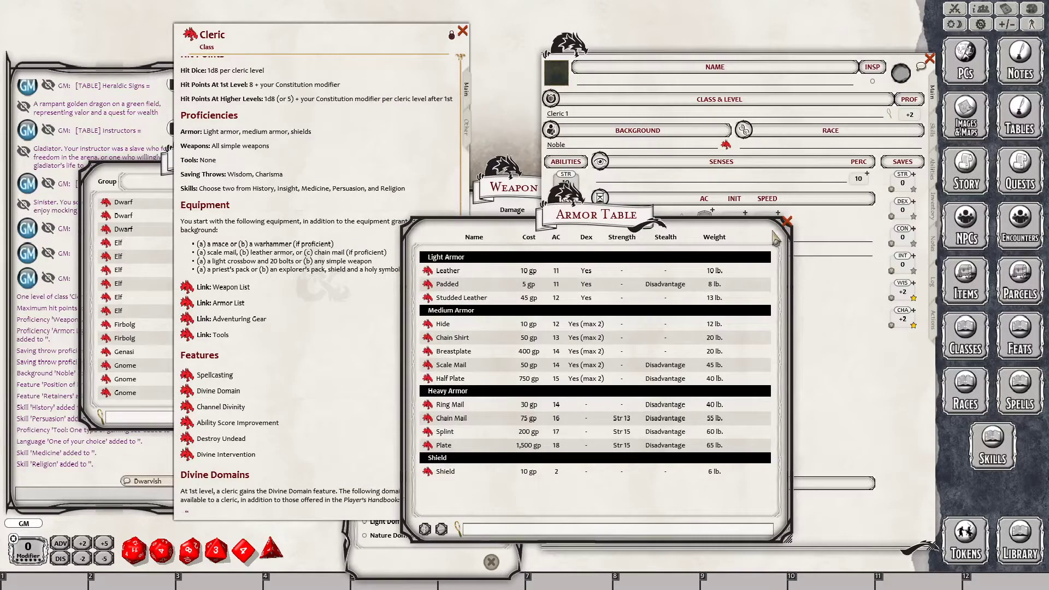
pyautogui.click(786, 221)
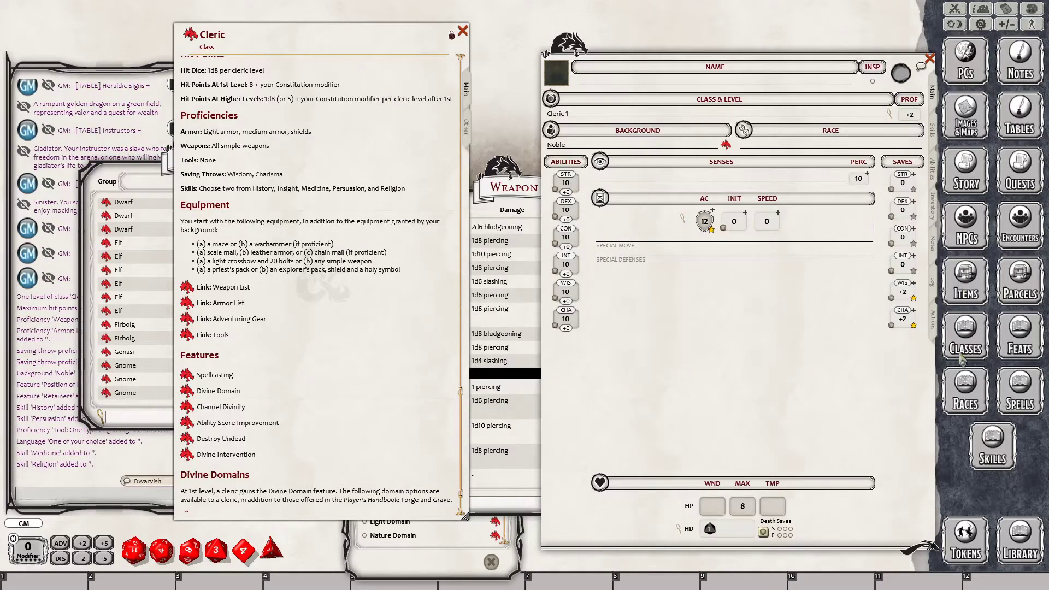
# - Bring back the Races list and review the Player's Handbook Dwarf's description, sub-races and traits, then close the entry
pyautogui.click(963, 401)
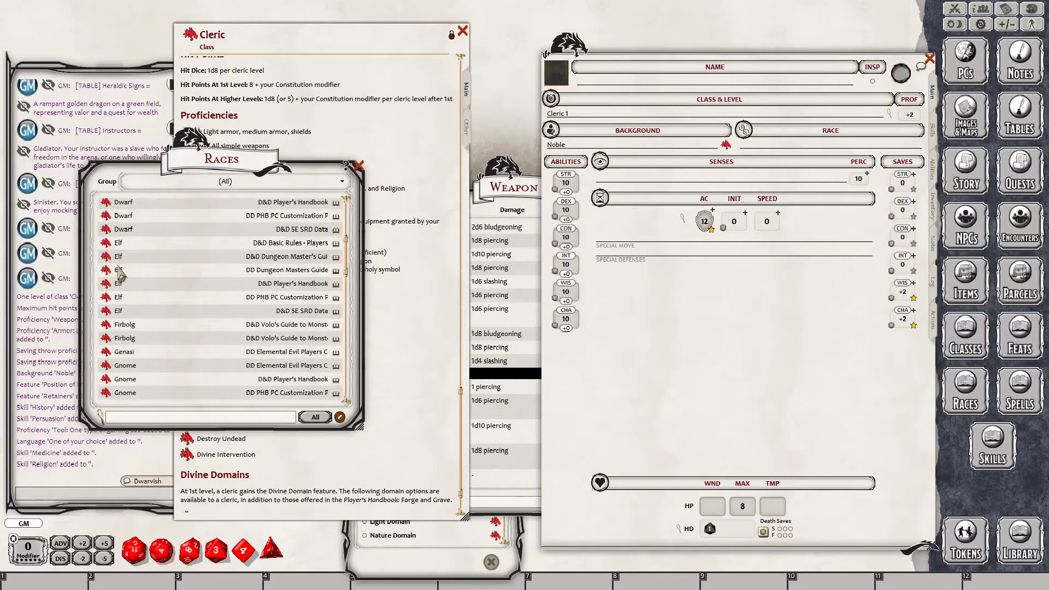
pyautogui.scroll(3, 112, 278)
pyautogui.click(107, 286)
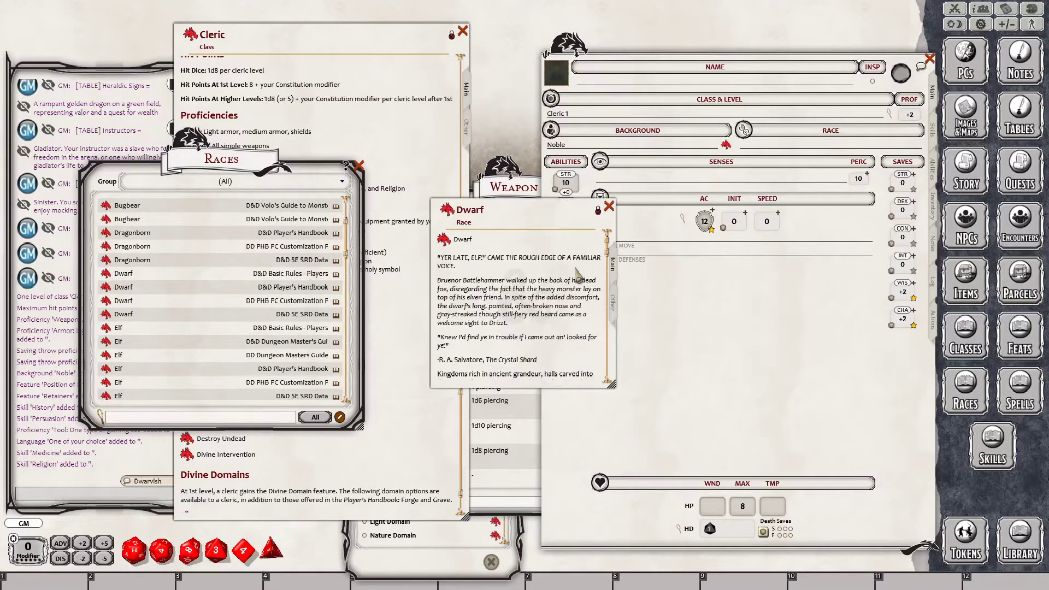
pyautogui.scroll(-3, 578, 281)
pyautogui.click(613, 308)
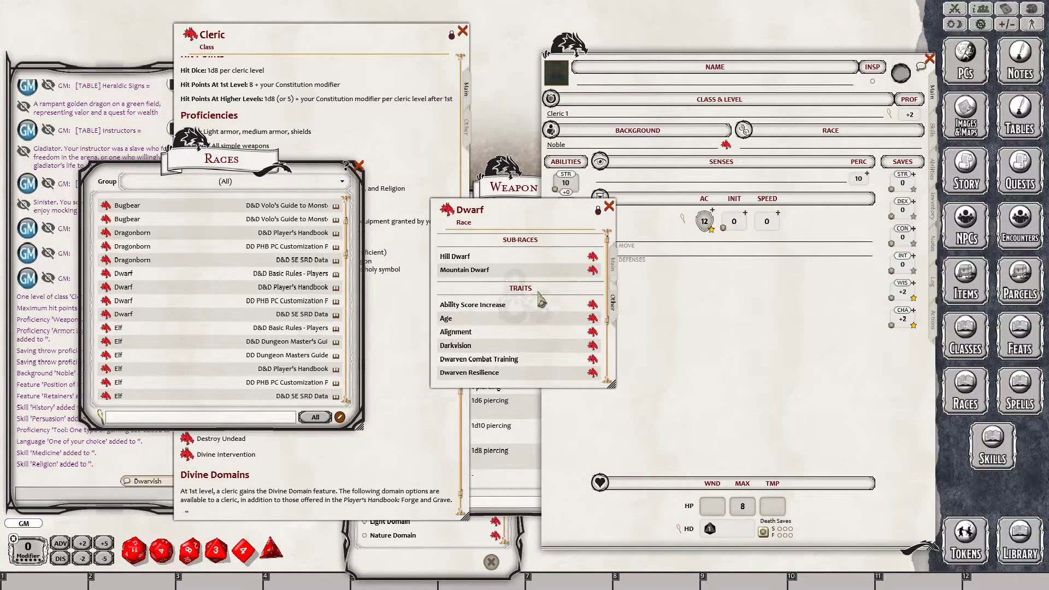
pyautogui.scroll(-4, 539, 297)
pyautogui.click(608, 206)
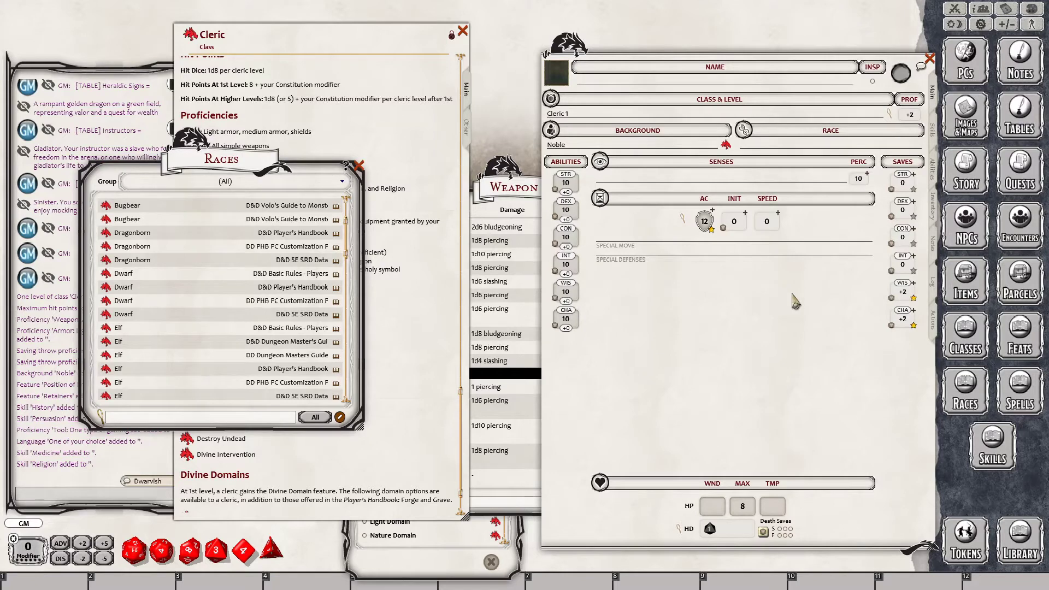
# - Open the Basic Rules Elf entry, review its sub-races and traits, and close it
pyautogui.click(105, 328)
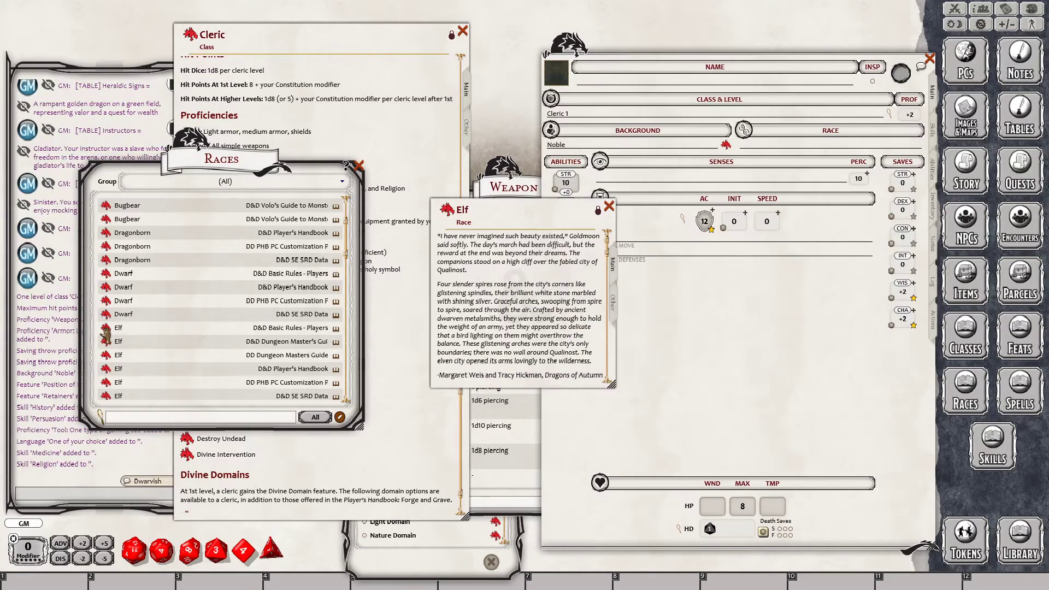
pyautogui.click(613, 301)
pyautogui.scroll(-1, 556, 309)
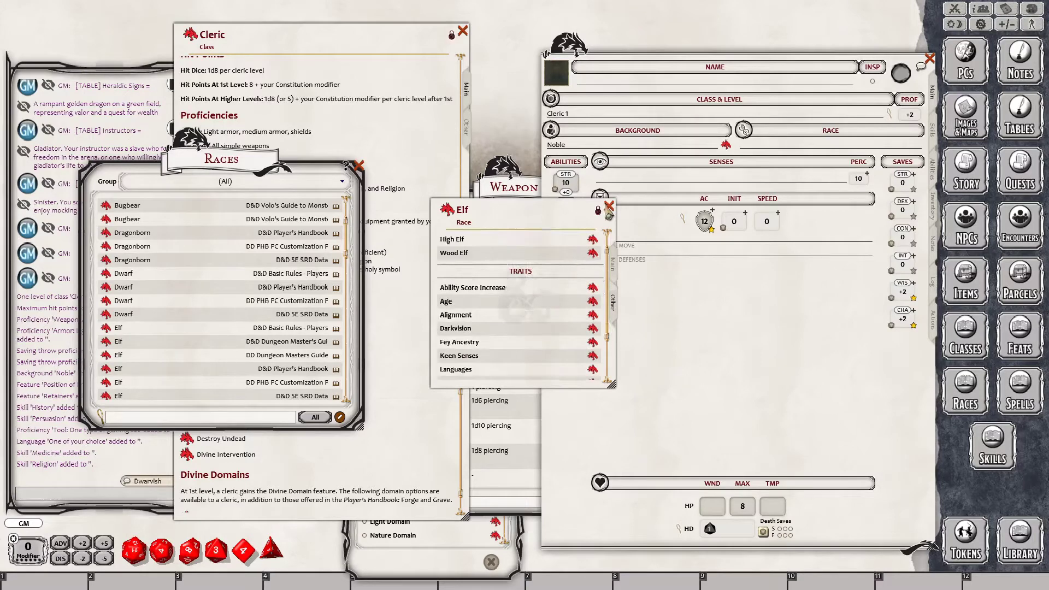
pyautogui.click(608, 207)
# - Look through the Races list from the Elf entries down to Tiefling and back up to Human
pyautogui.scroll(-2, 179, 319)
pyautogui.scroll(-4, 179, 321)
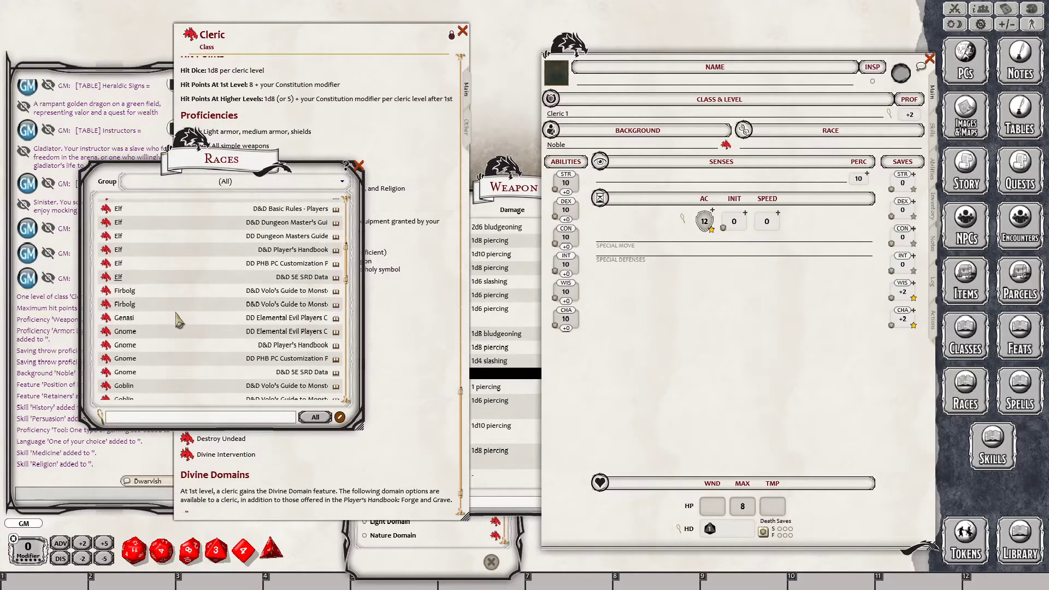
pyautogui.scroll(-2, 120, 336)
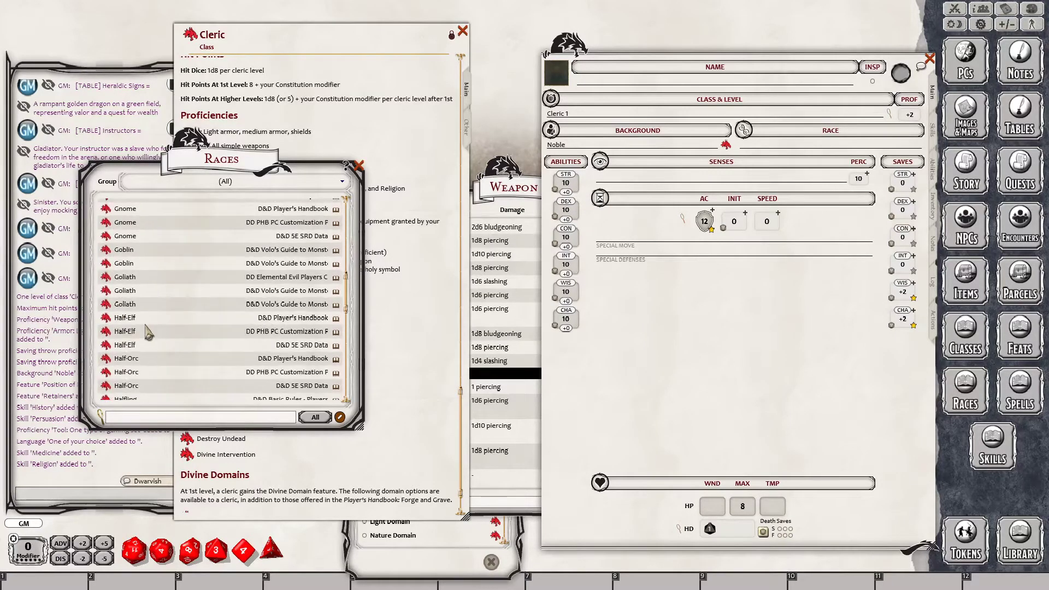
pyautogui.scroll(-7, 155, 345)
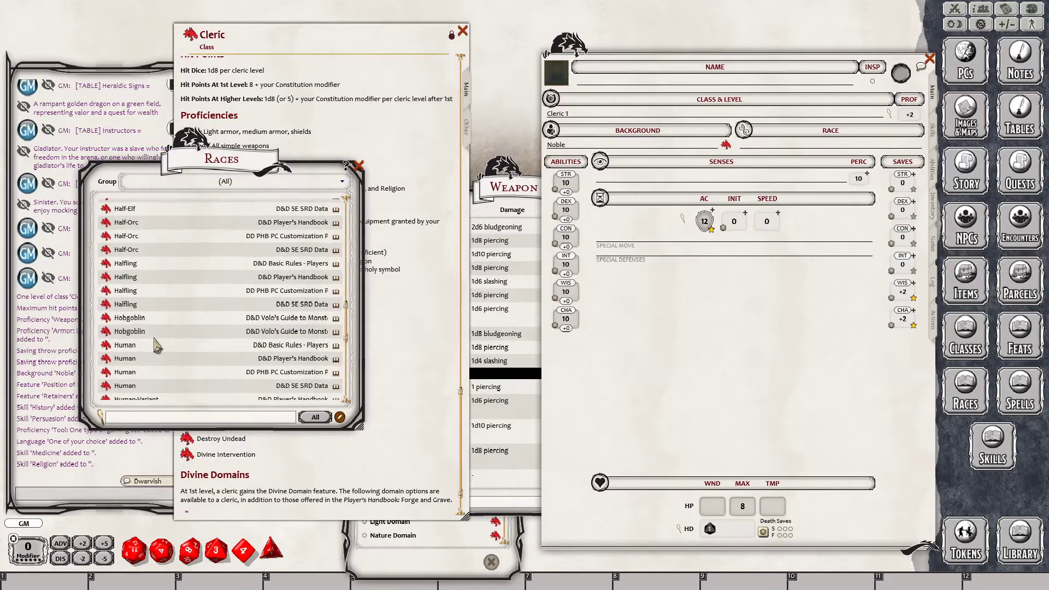
pyautogui.scroll(-5, 158, 345)
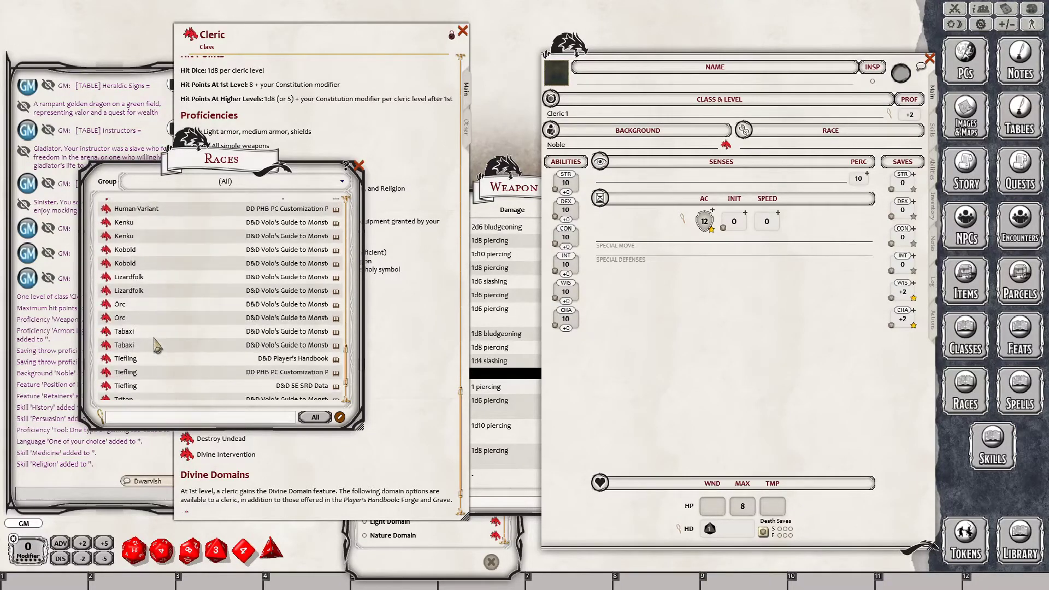
pyautogui.scroll(14, 157, 345)
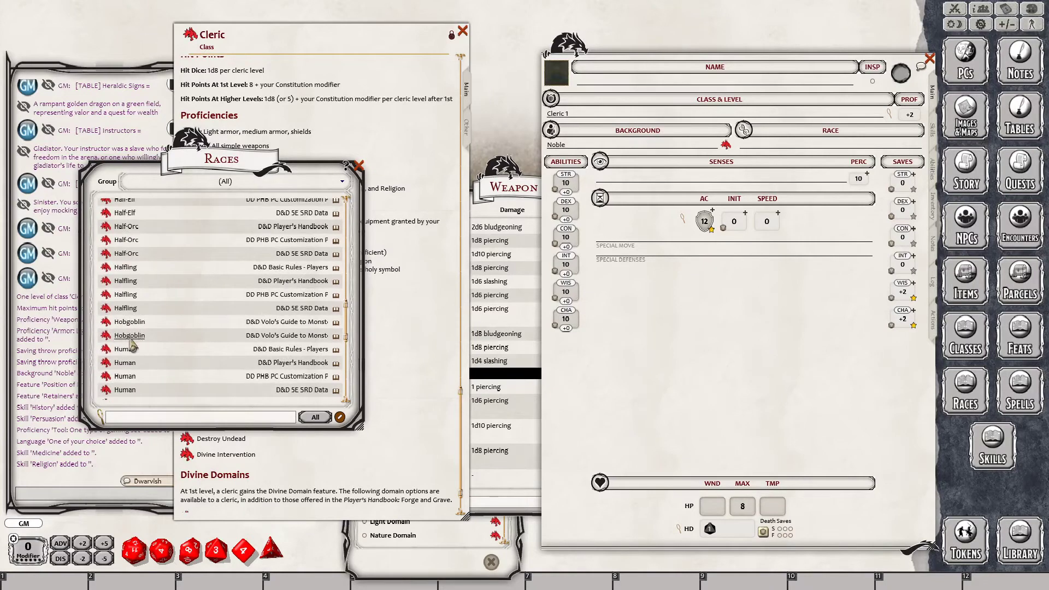
# - Open both Volo's Guide Firbolg entries, compare their traits, and close them
pyautogui.scroll(2, 112, 319)
pyautogui.click(112, 326)
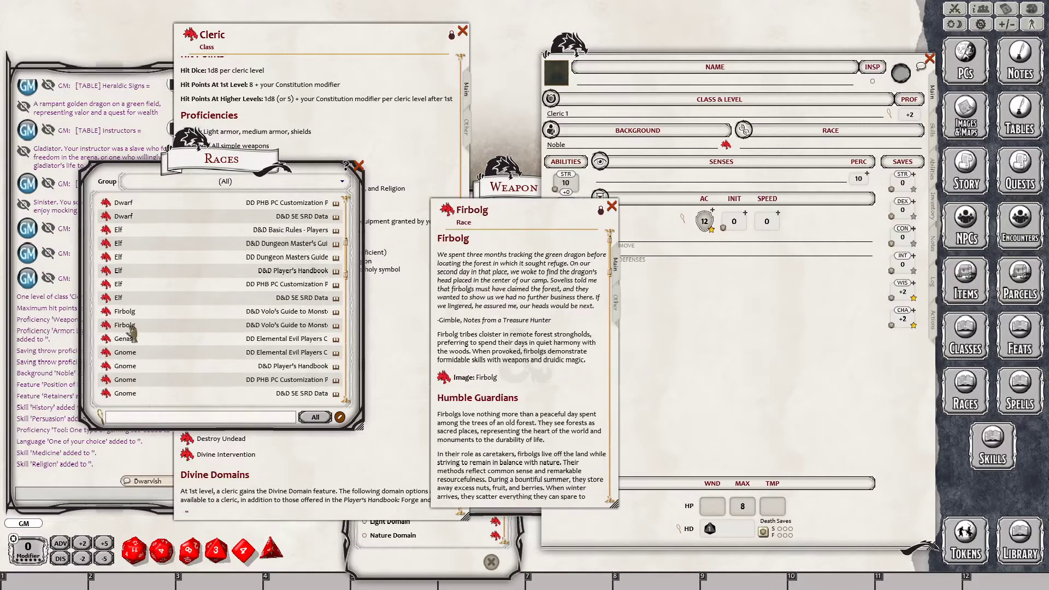
pyautogui.scroll(-2, 533, 309)
pyautogui.click(615, 302)
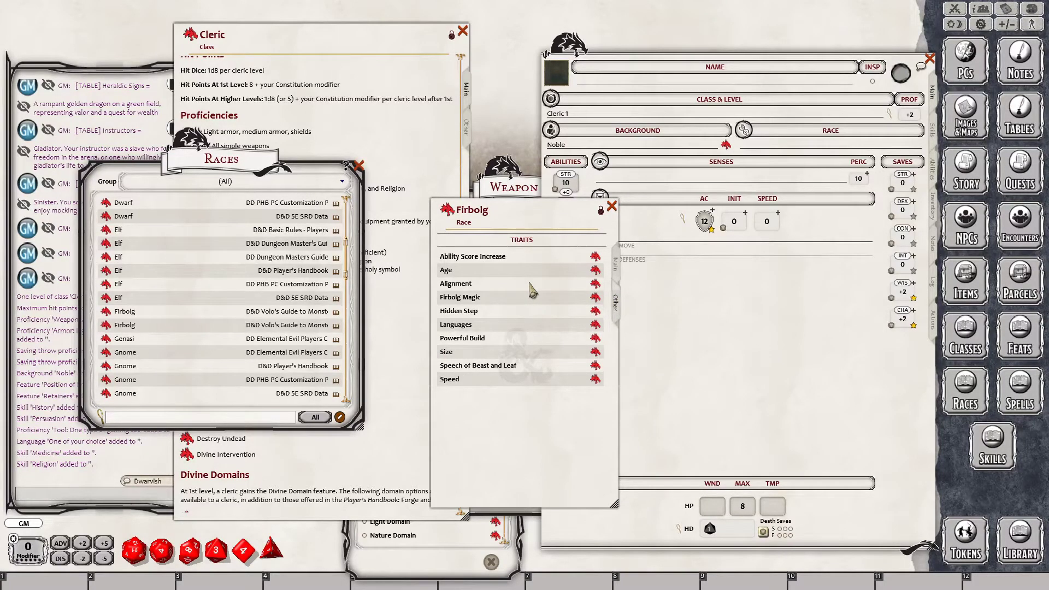
pyautogui.click(105, 316)
pyautogui.click(491, 298)
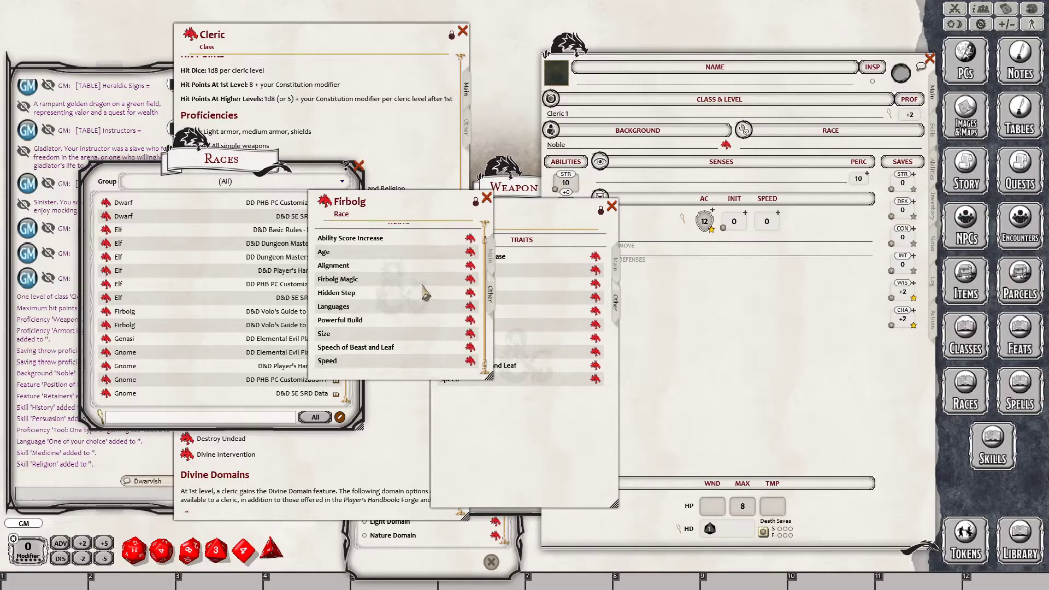
pyautogui.click(486, 197)
pyautogui.click(612, 206)
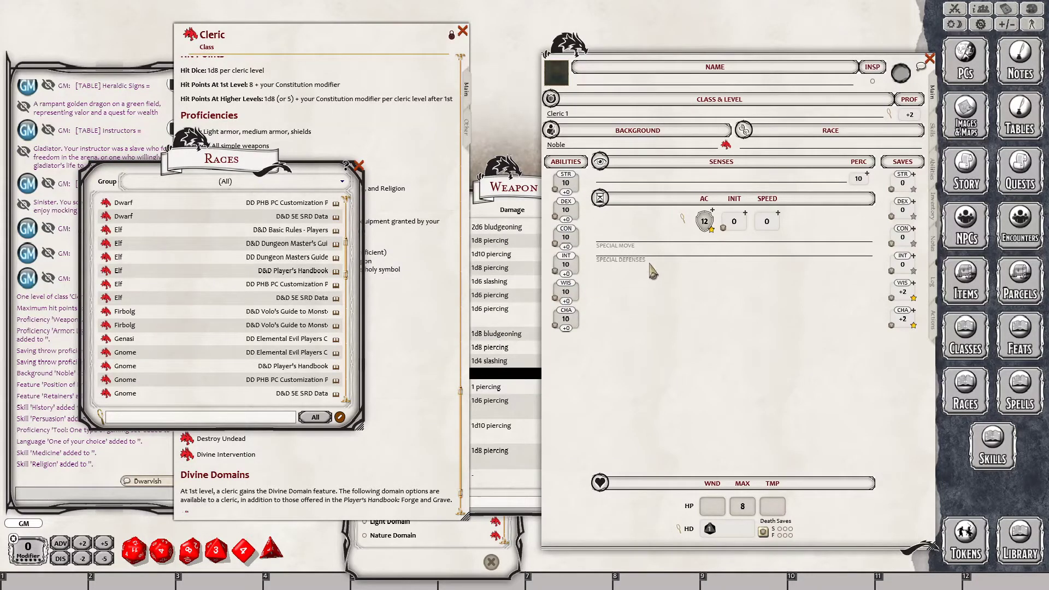
# - Shift the character sheet slightly toward the Cleric class entry and review that entry back up to its introduction
pyautogui.moveTo(778, 68); pyautogui.dragTo(730, 68)
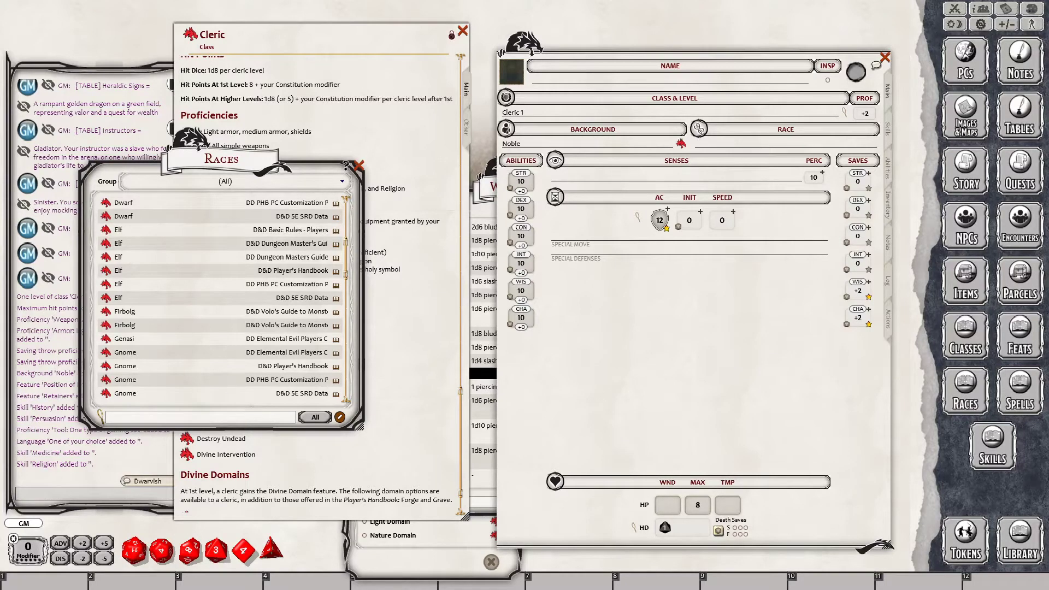
pyautogui.scroll(-6, 223, 299)
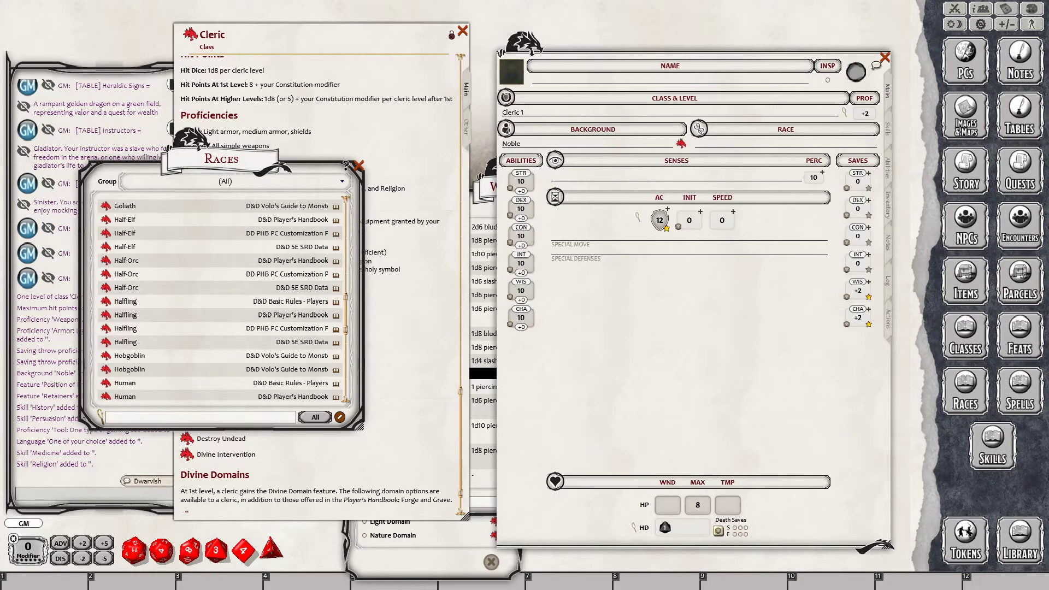
pyautogui.click(362, 135)
pyautogui.scroll(10, 376, 208)
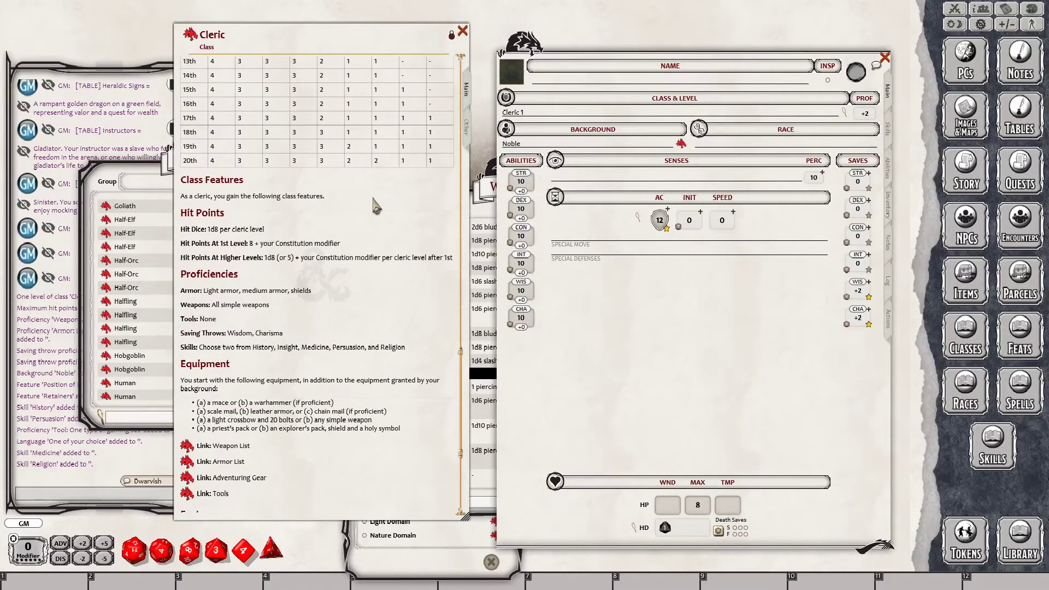
pyautogui.scroll(10, 360, 311)
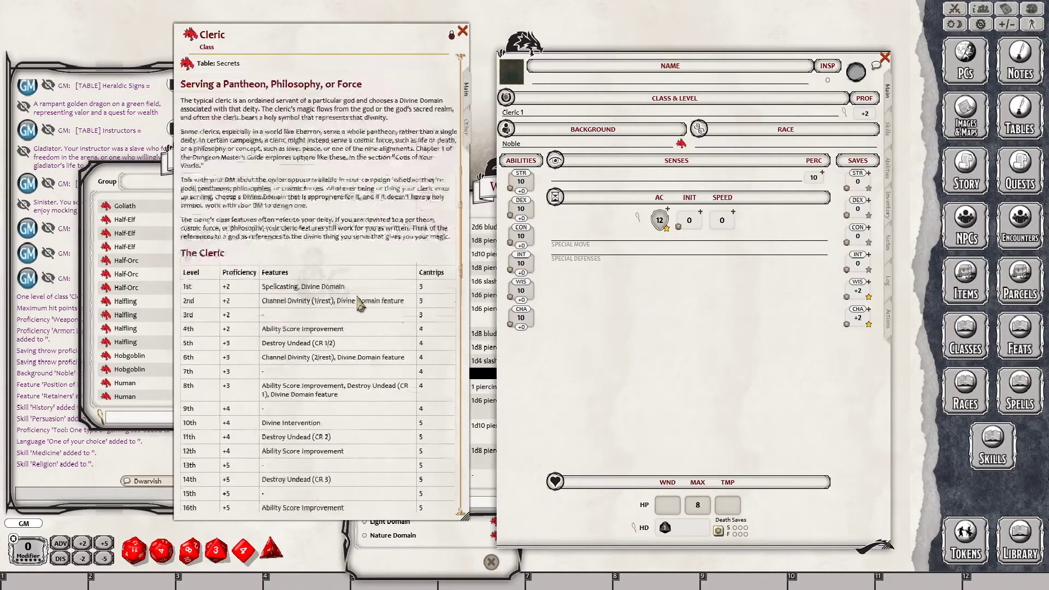
pyautogui.scroll(3, 343, 255)
pyautogui.scroll(6, 344, 255)
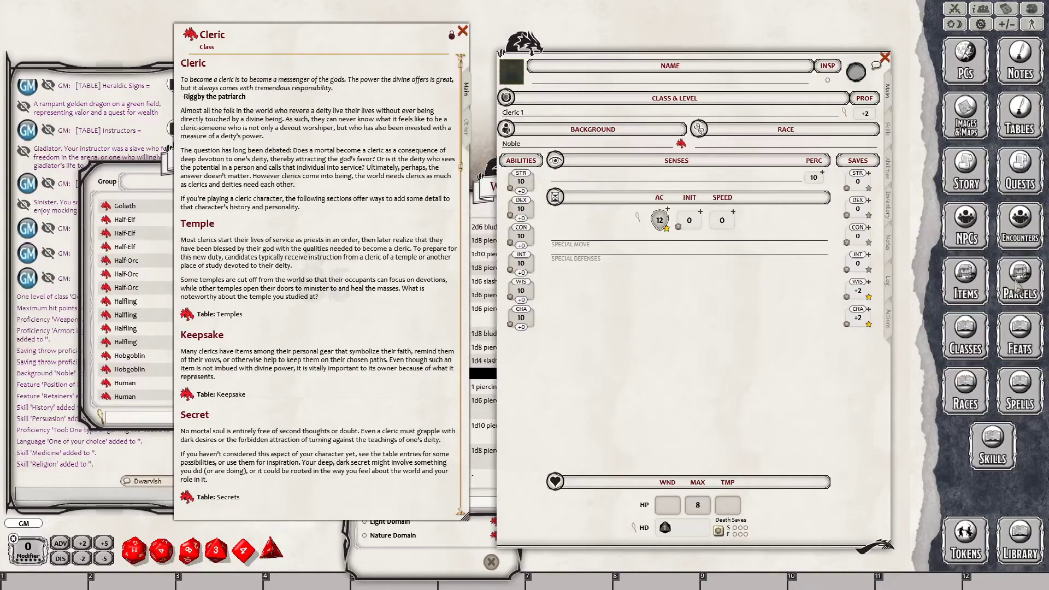
# - Open another Cleric entry from the Classes list, read through its Quick Build section, and close the entry and the list
pyautogui.click(976, 346)
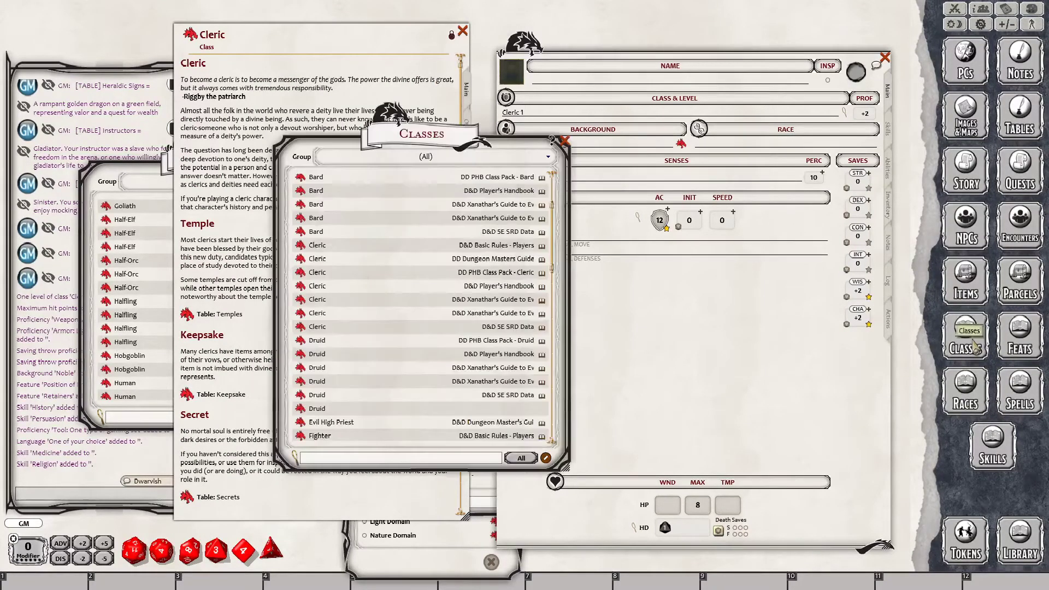
pyautogui.click(326, 300)
pyautogui.scroll(-10, 554, 345)
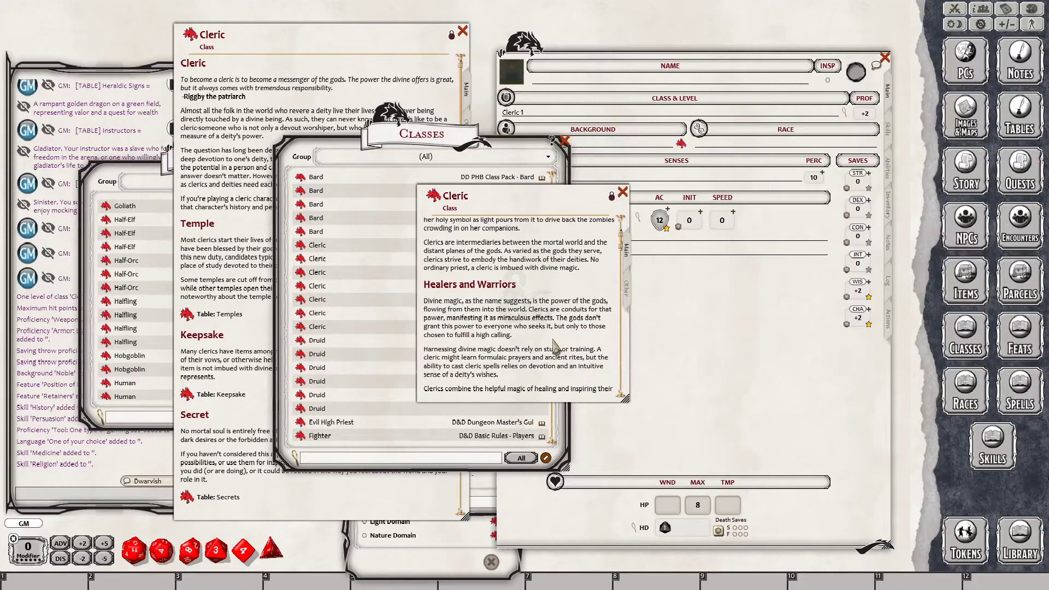
pyautogui.scroll(-10, 553, 345)
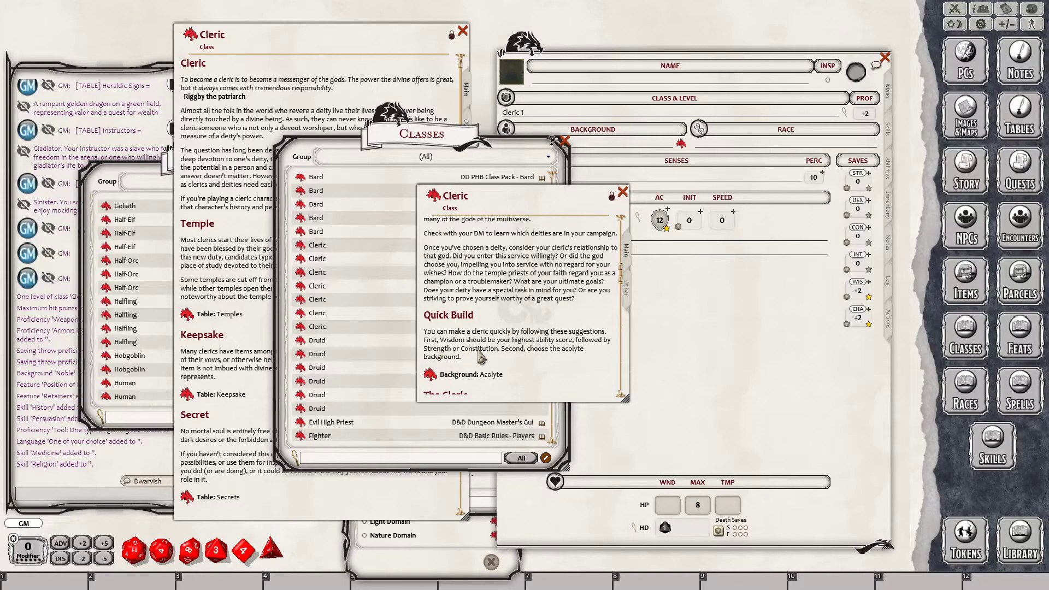
pyautogui.click(623, 193)
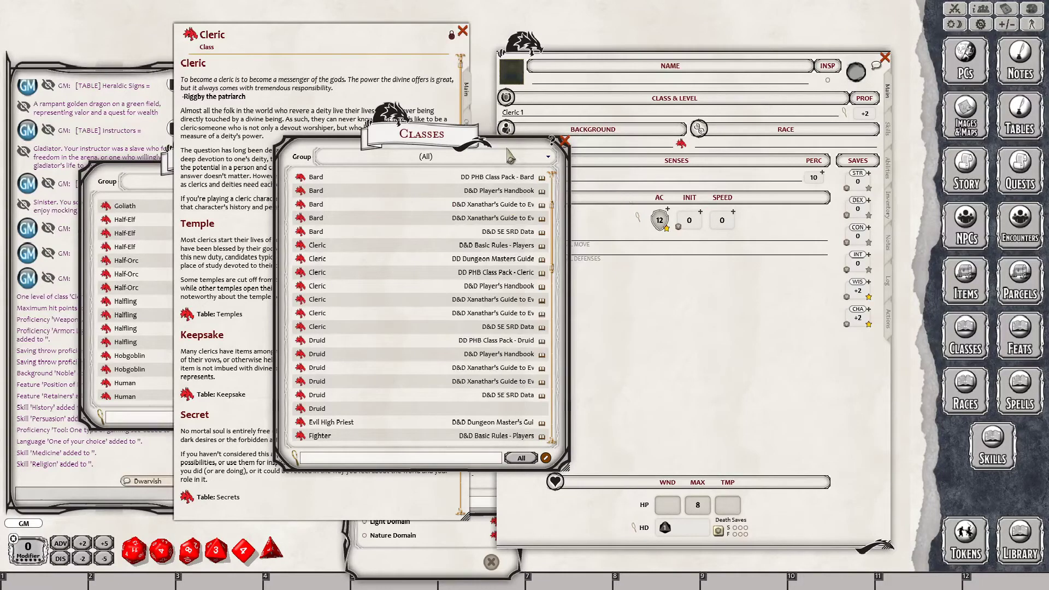
pyautogui.moveTo(508, 153); pyautogui.dragTo(499, 177)
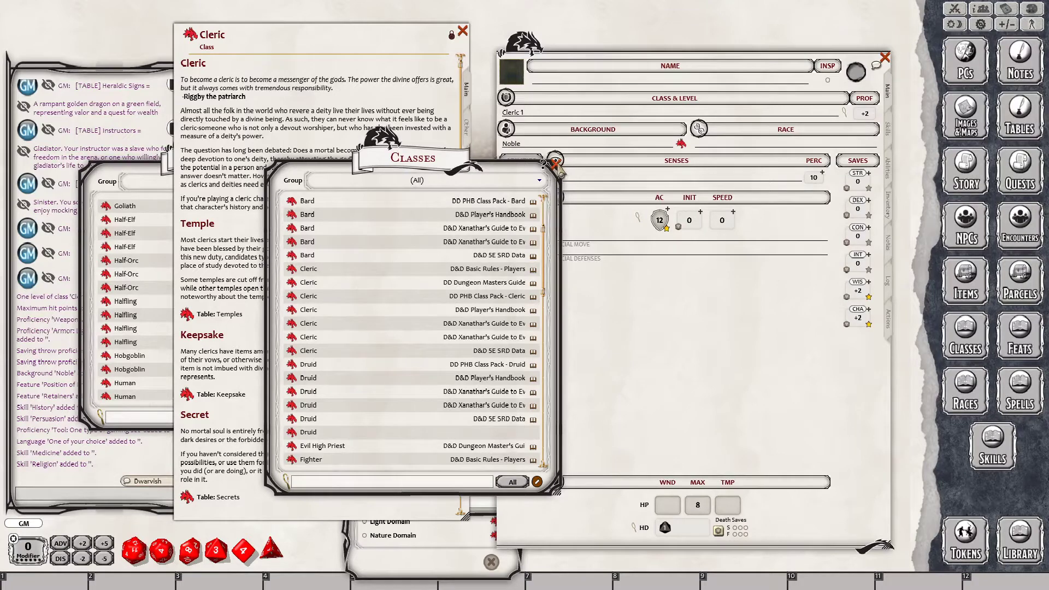
pyautogui.click(555, 163)
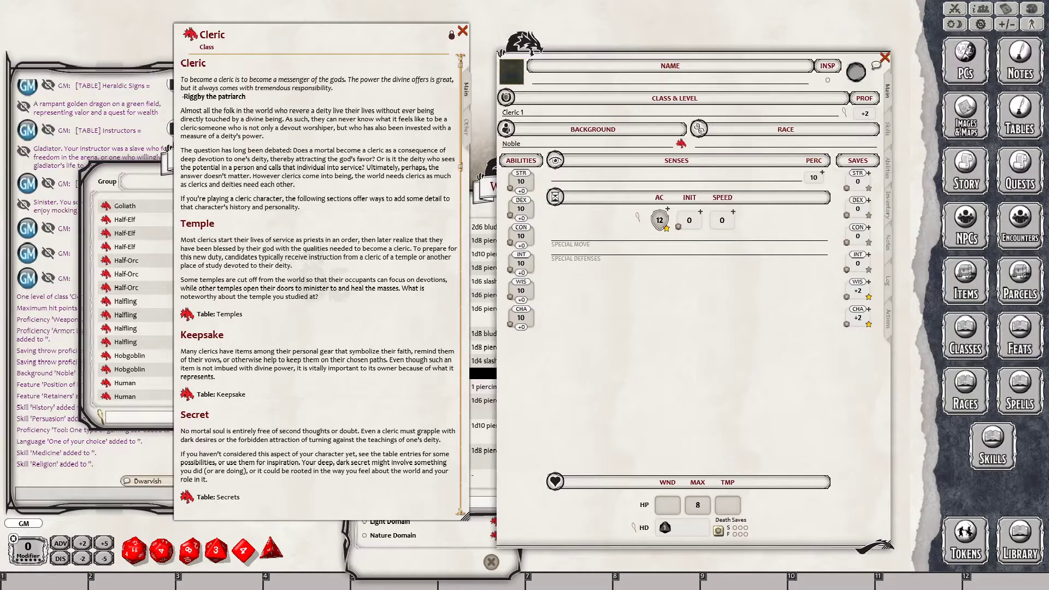
# - Review the main sheets of the existing Fighter, Warlock and Ranger characters, then close them and the character selection
pyautogui.click(960, 71)
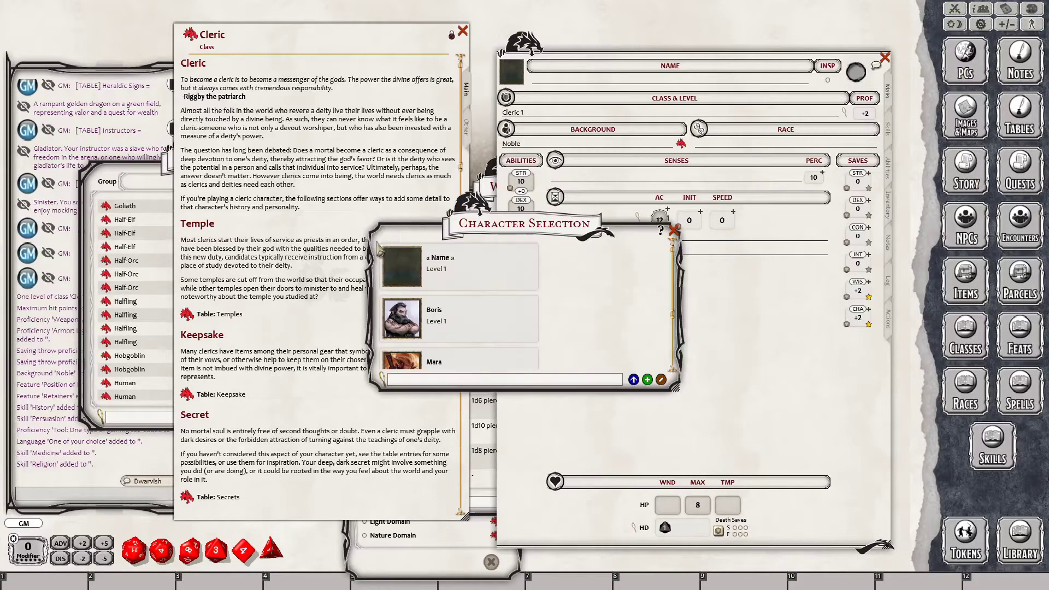
pyautogui.click(406, 319)
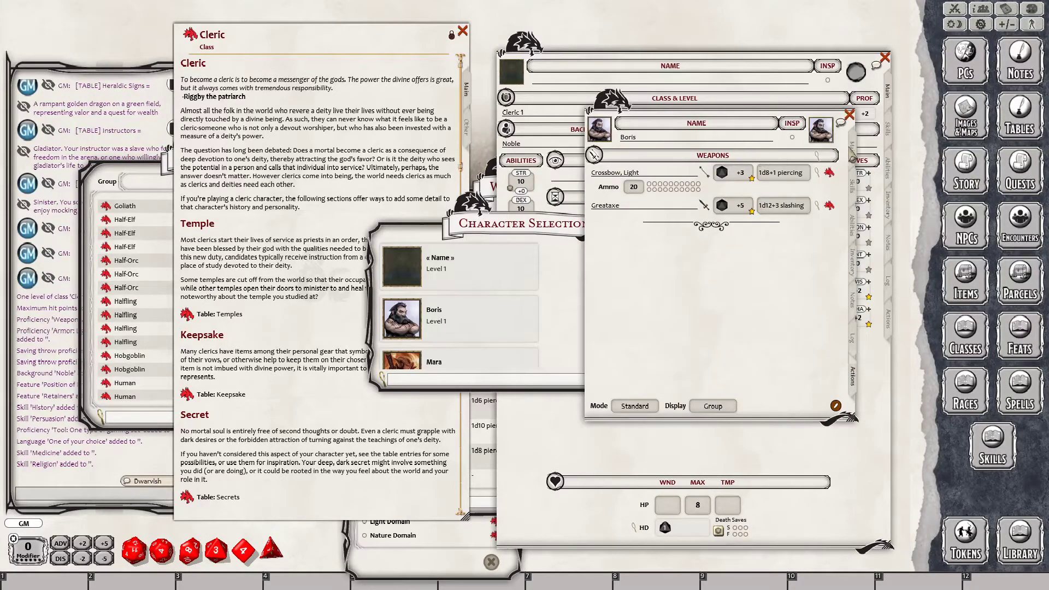
pyautogui.click(851, 155)
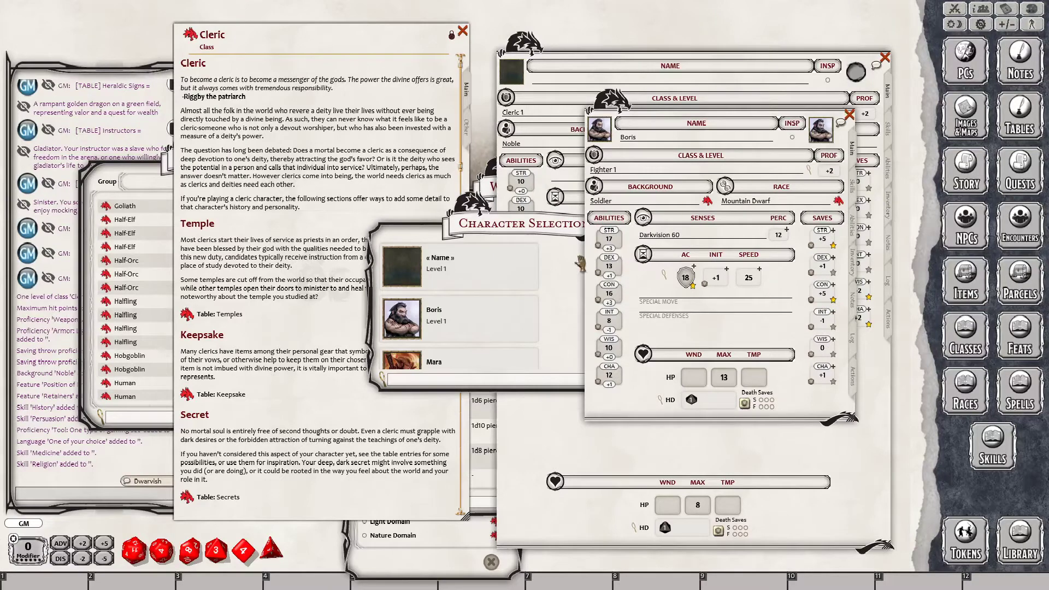
pyautogui.click(405, 358)
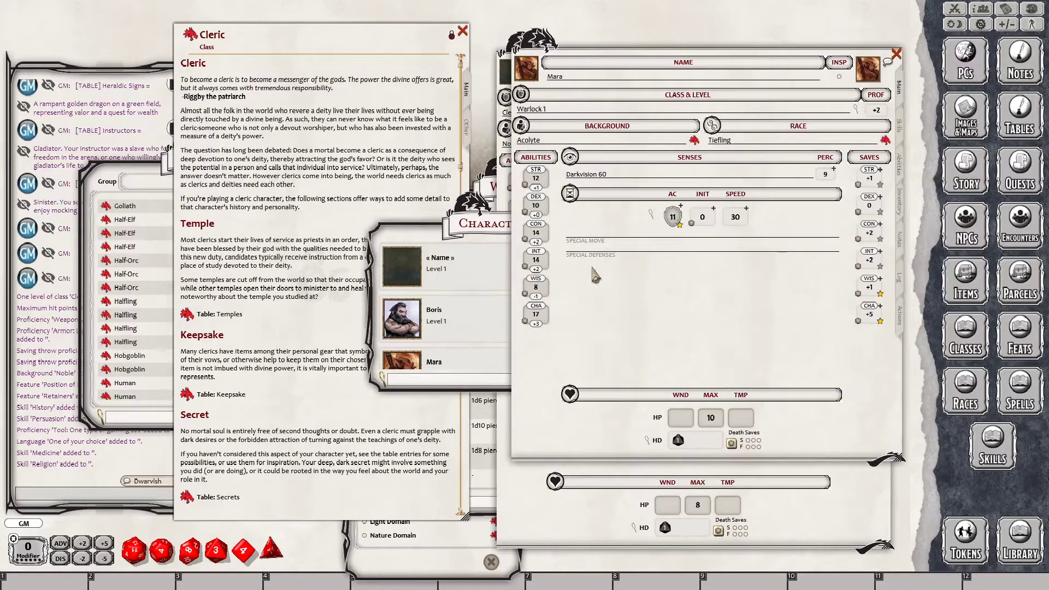
pyautogui.click(895, 53)
pyautogui.scroll(-1, 426, 339)
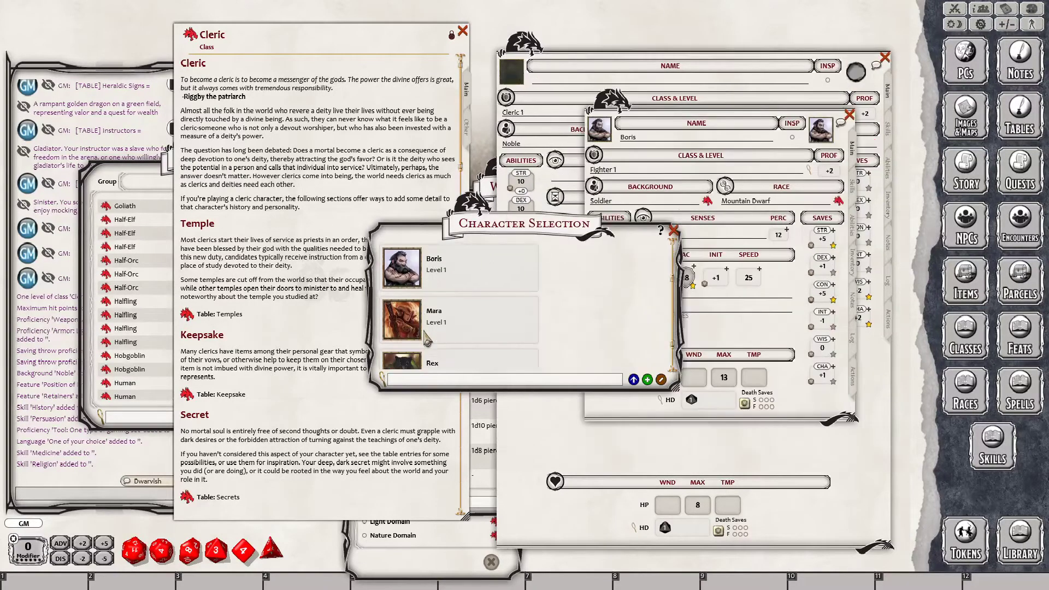
pyautogui.click(405, 362)
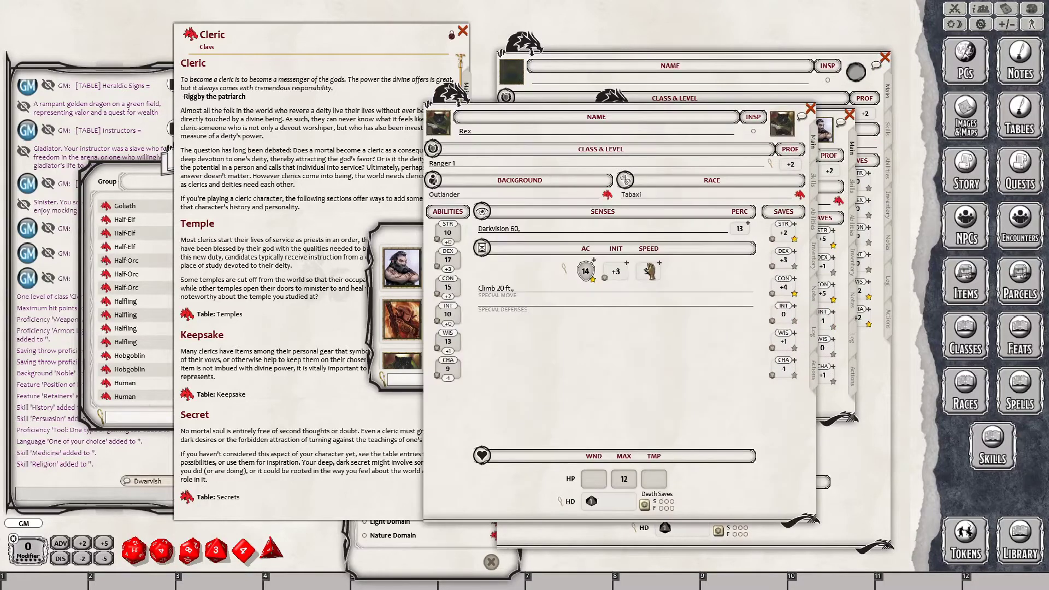
pyautogui.click(811, 109)
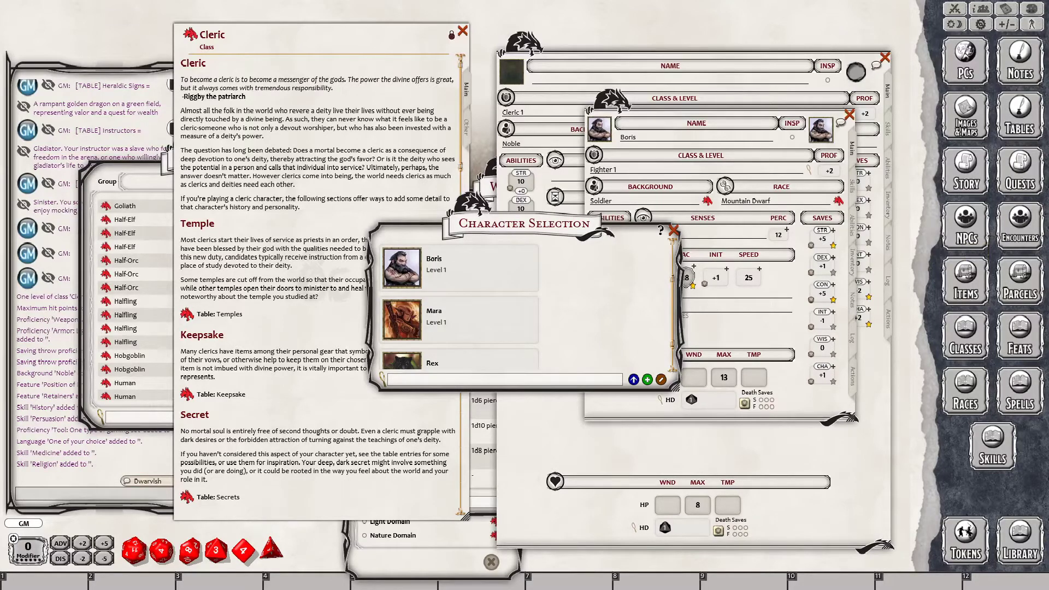
pyautogui.click(673, 230)
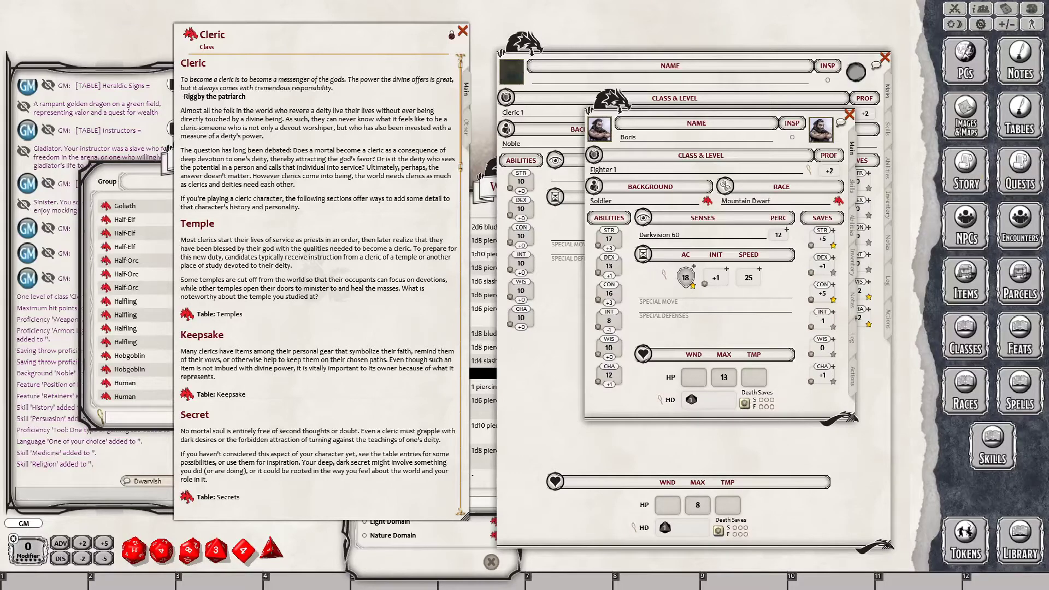
pyautogui.click(849, 114)
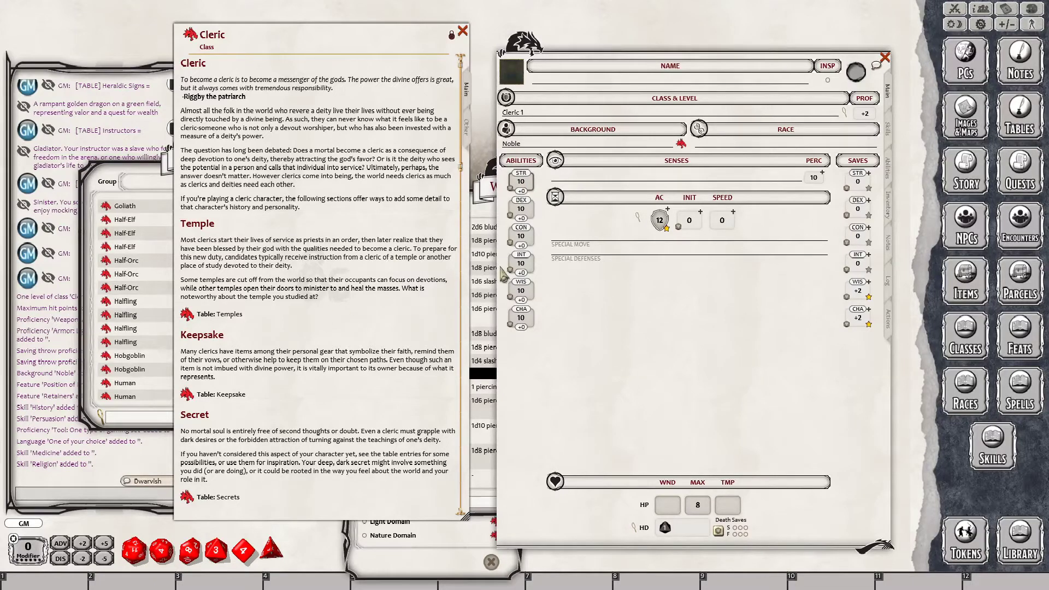
# - Bring back the Races list and assign the DD PHB PC Customization Human-Variant race to the new Cleric
pyautogui.click(126, 182)
pyautogui.click(126, 182)
pyautogui.scroll(-5, 129, 301)
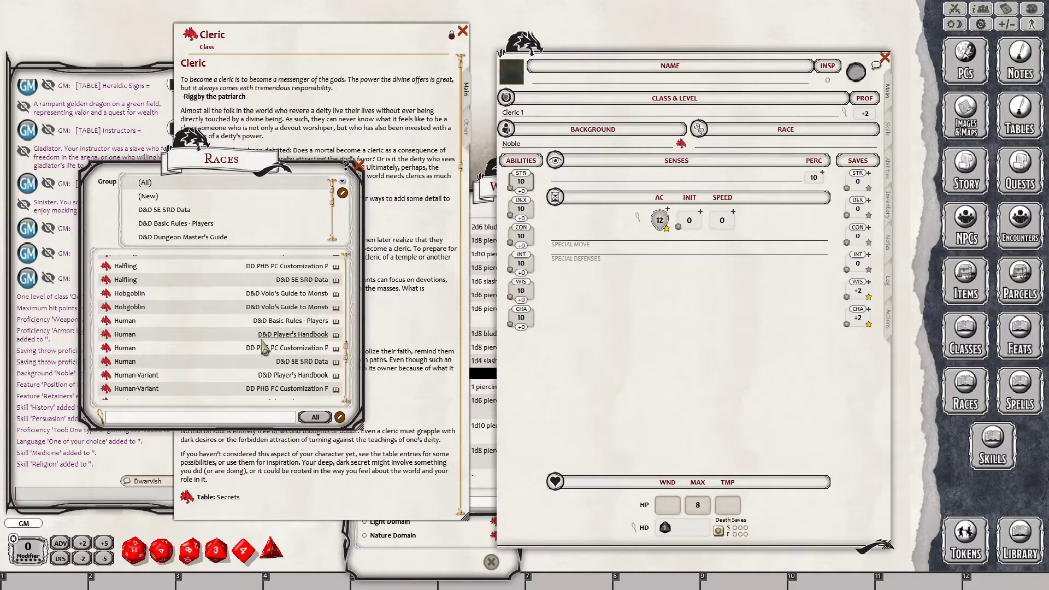
pyautogui.scroll(-1, 167, 358)
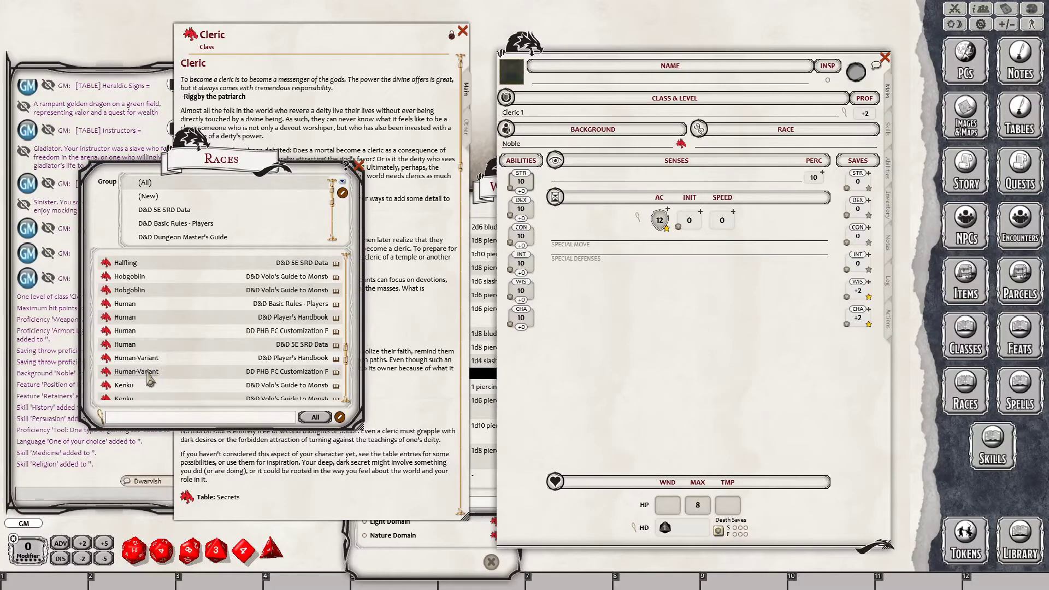
pyautogui.moveTo(148, 376); pyautogui.dragTo(793, 148)
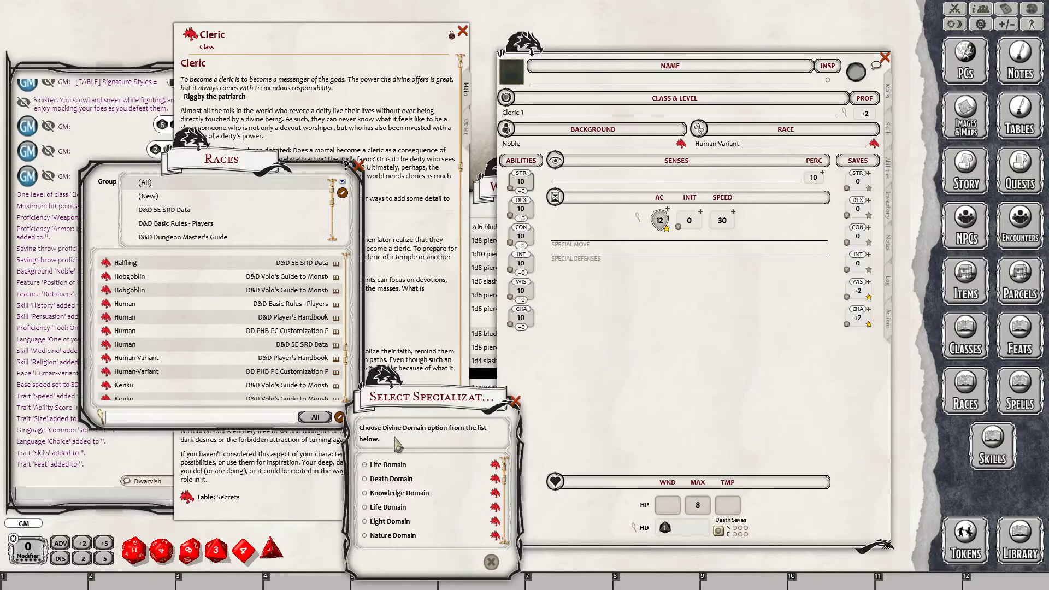
# - Move the Divine Domain selection window over the Races list, look through its domain options, and bring the Cleric class entry forward
pyautogui.moveTo(425, 404); pyautogui.dragTo(161, 365)
pyautogui.scroll(-4, 180, 448)
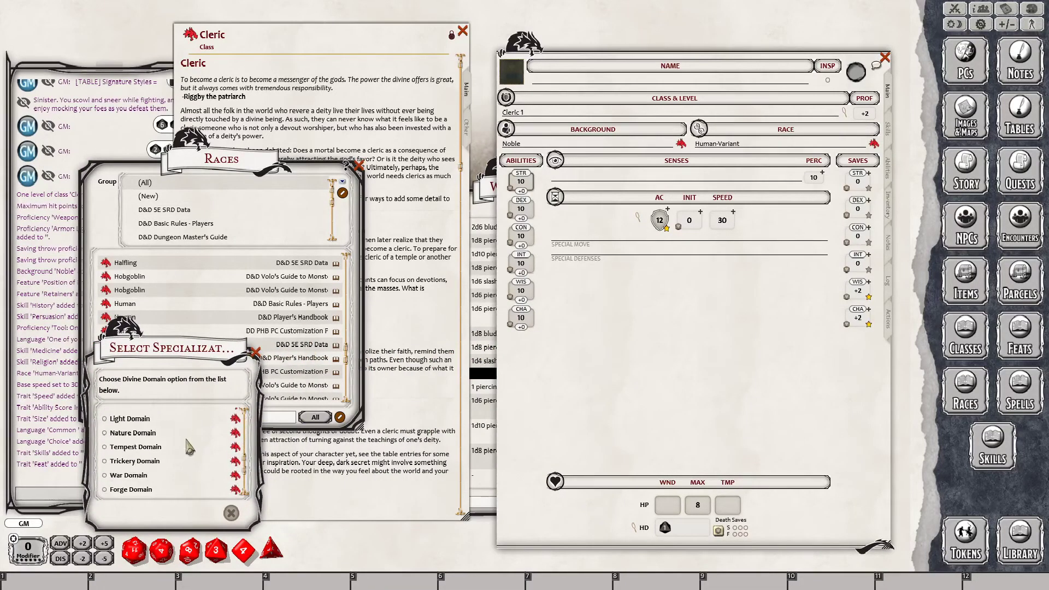
pyautogui.scroll(-4, 175, 465)
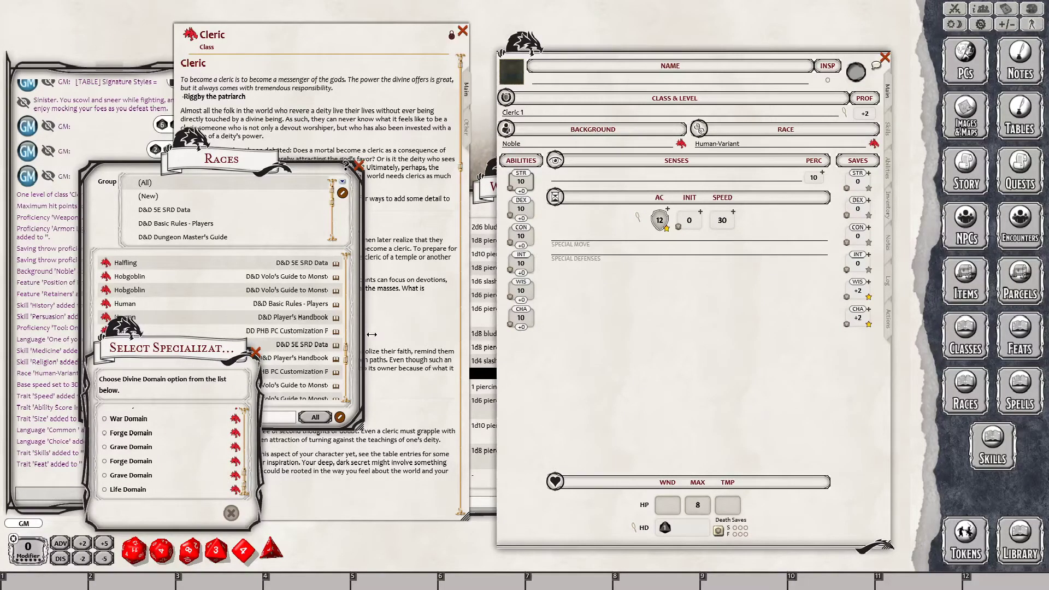
pyautogui.click(418, 322)
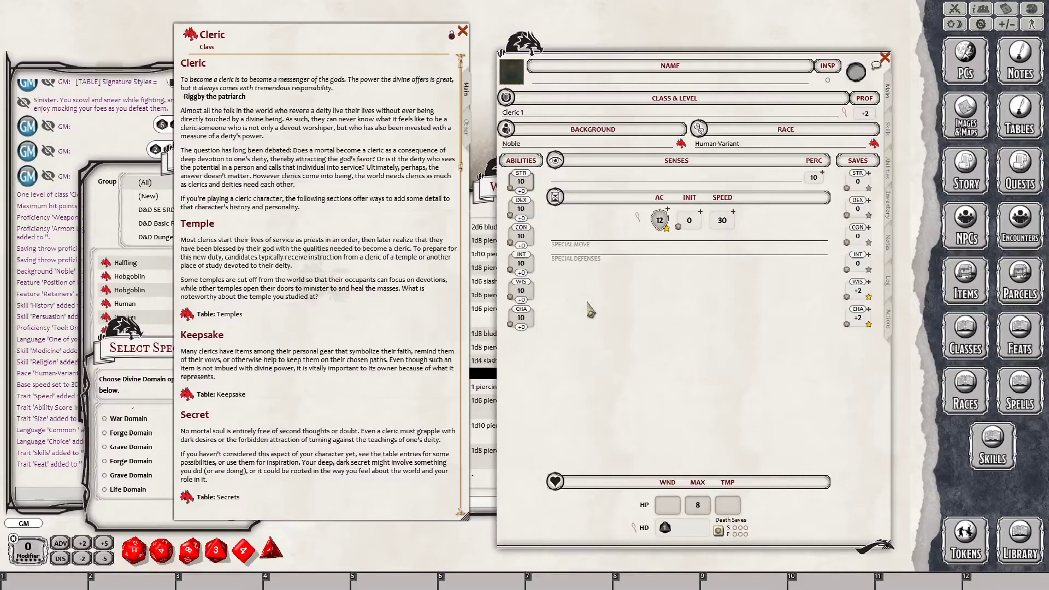
# - Shift the character sheet aside, place the Divine Domain selection window beside it over the Cleric entry, and browse all its domain options
pyautogui.moveTo(604, 66); pyautogui.dragTo(686, 74)
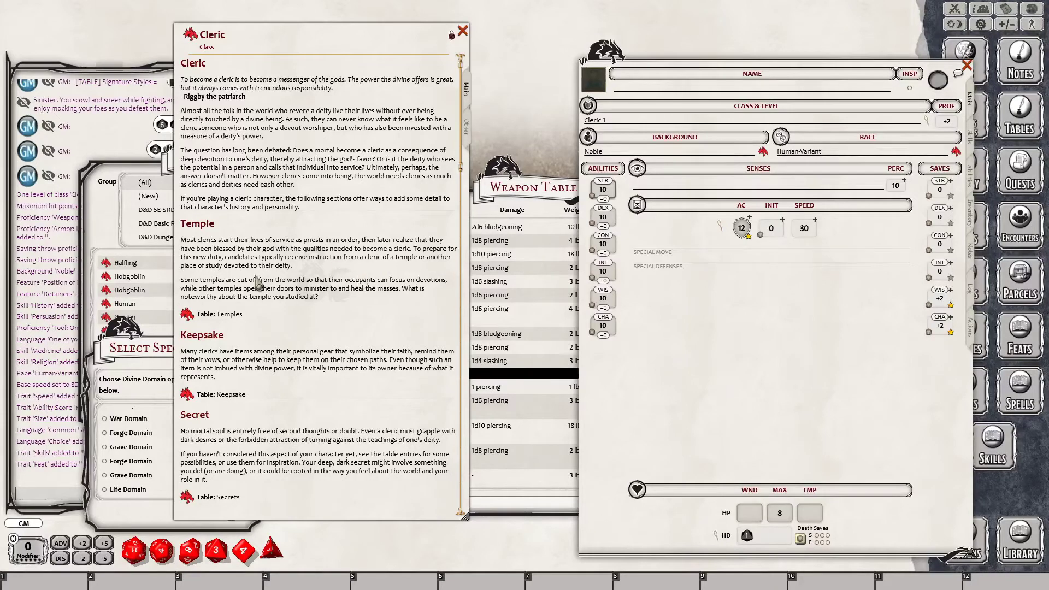
pyautogui.click(137, 377)
pyautogui.scroll(-2, 158, 445)
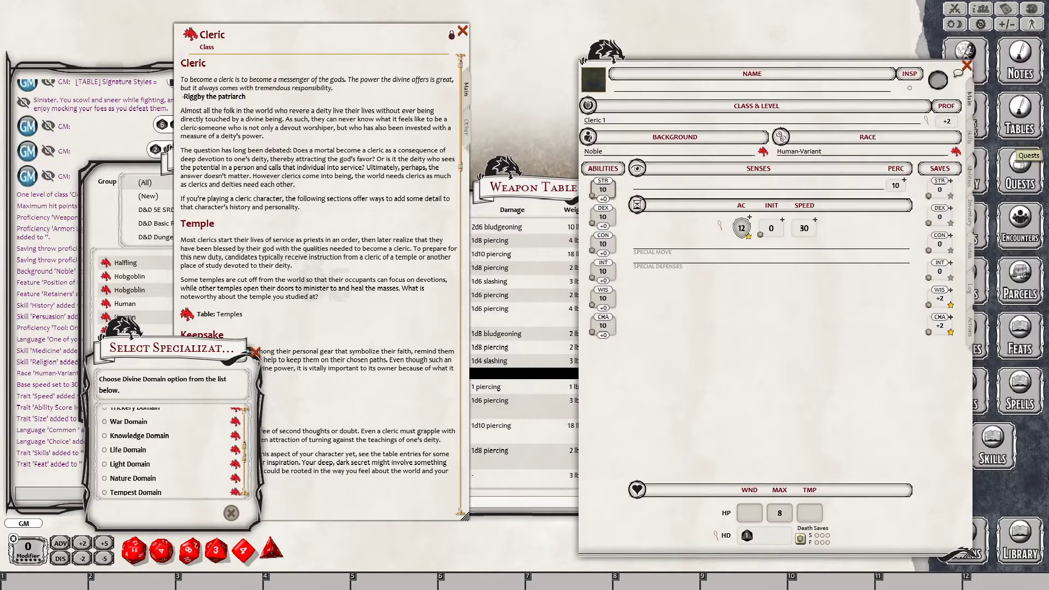
pyautogui.moveTo(181, 358); pyautogui.dragTo(462, 216)
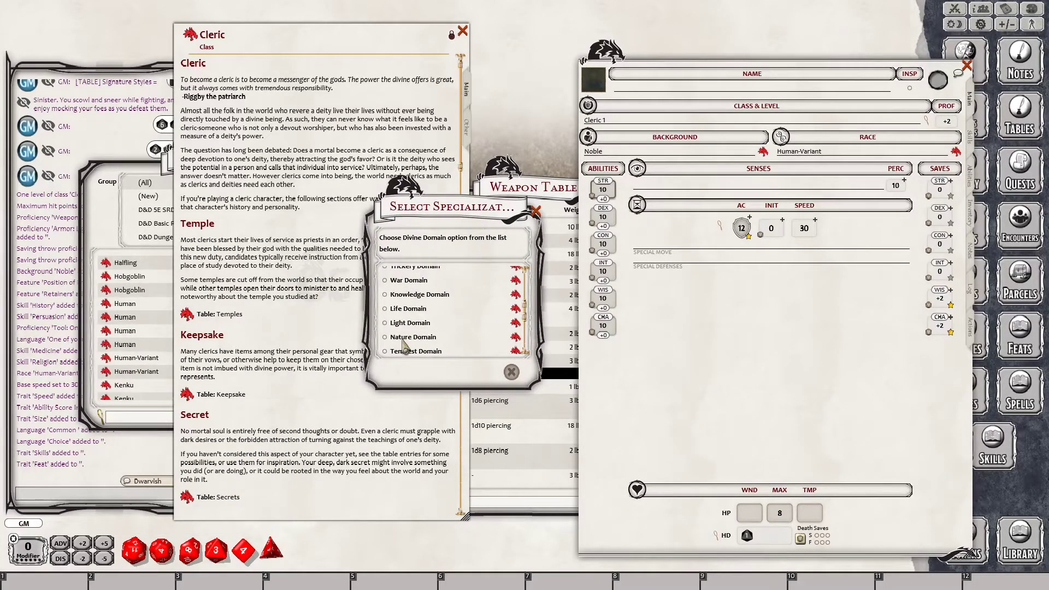
pyautogui.scroll(-5, 481, 335)
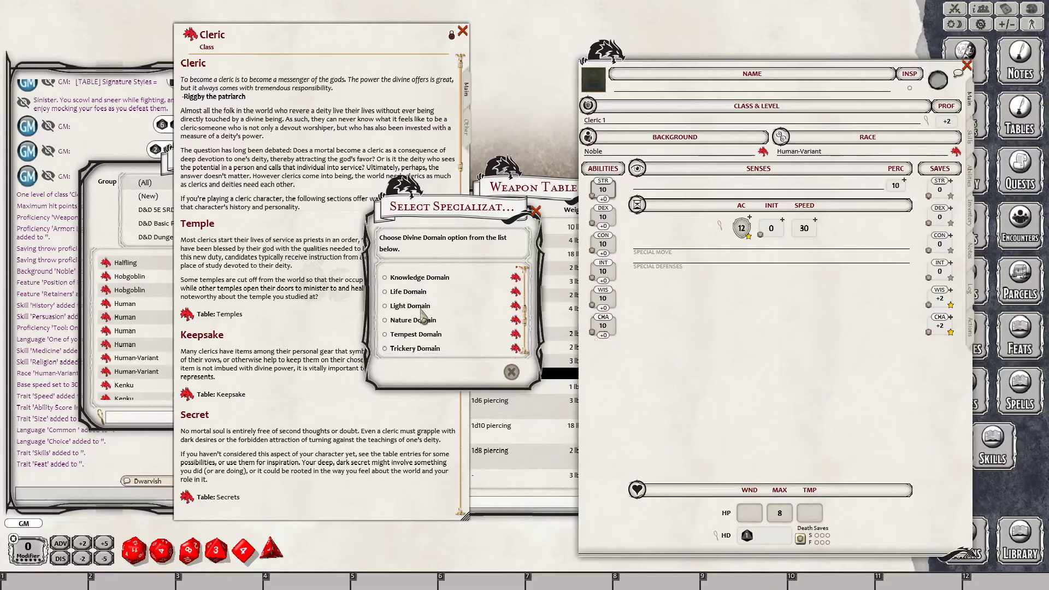
pyautogui.scroll(-3, 443, 348)
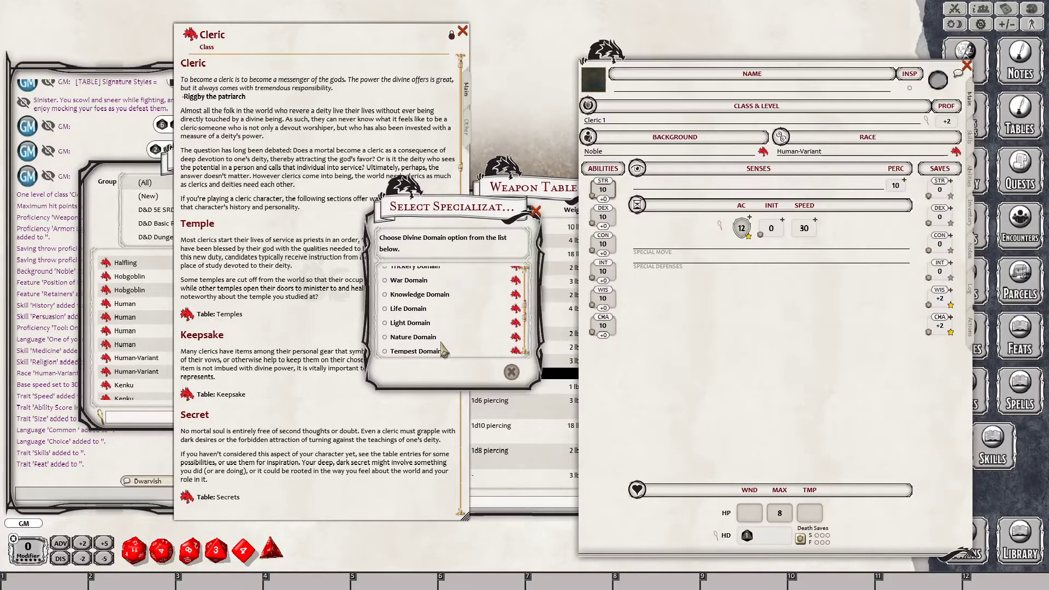
pyautogui.scroll(-3, 413, 300)
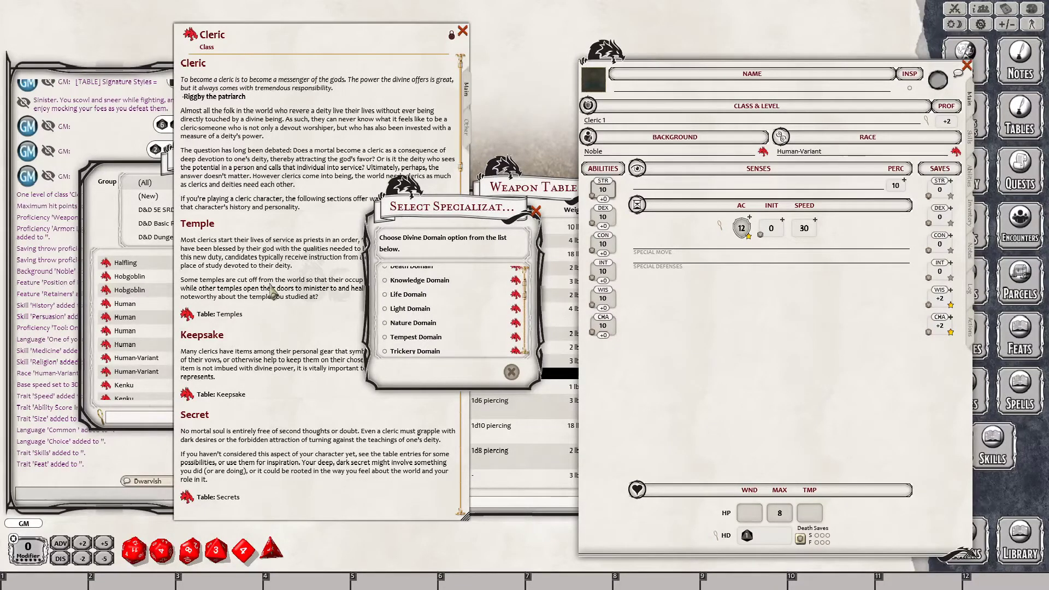
# - Read down the Cleric class entry to its Divine Domains section, opening, enlarging, reading and closing the Divine Domain feature on the way
pyautogui.click(272, 291)
pyautogui.scroll(-4, 273, 306)
pyautogui.scroll(-12, 273, 311)
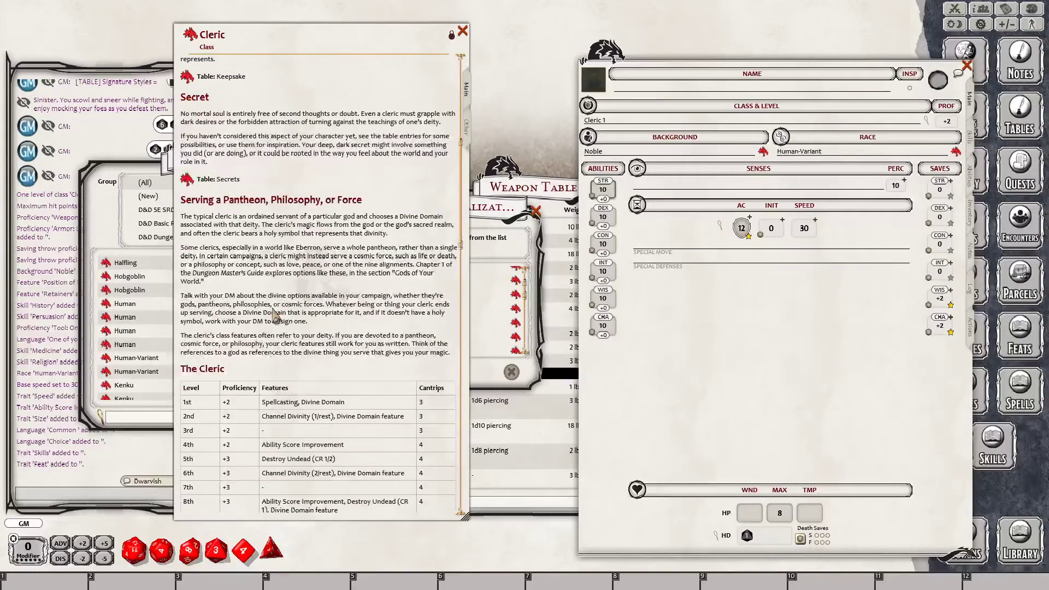
pyautogui.scroll(-10, 268, 361)
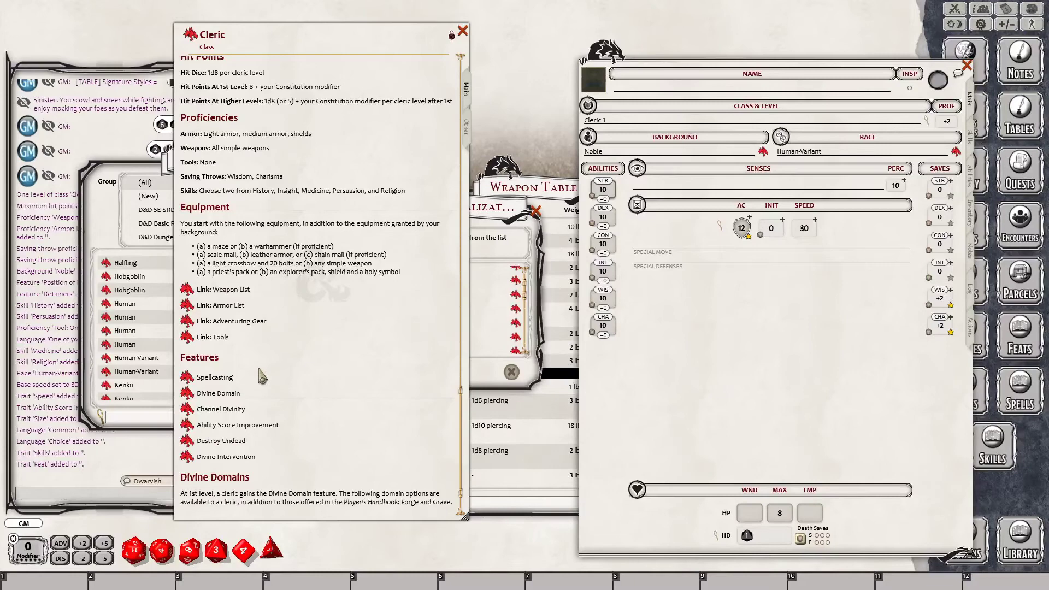
pyautogui.click(186, 393)
pyautogui.scroll(-3, 505, 338)
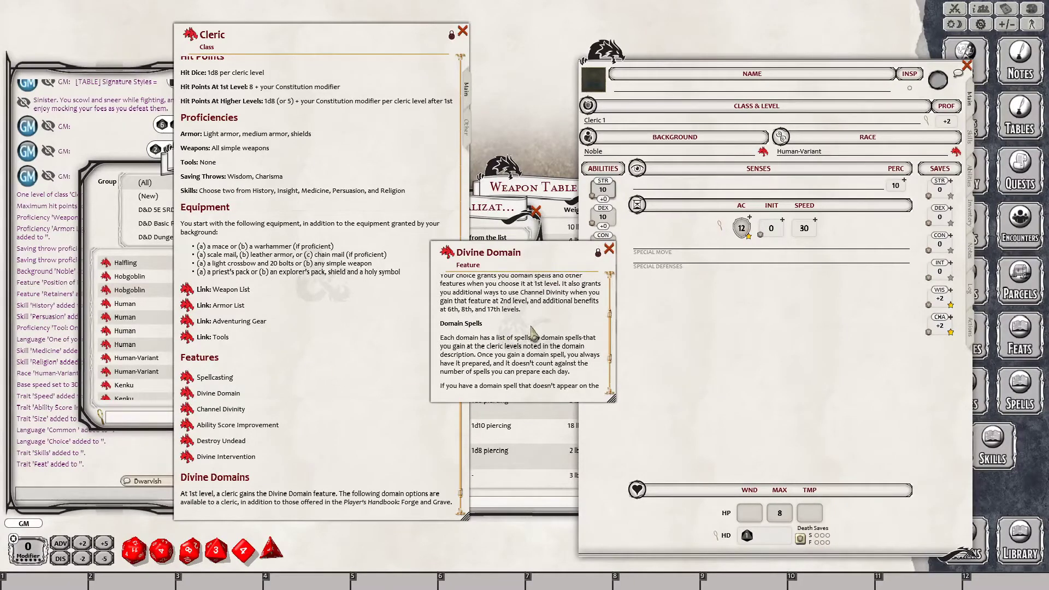
pyautogui.moveTo(613, 399); pyautogui.dragTo(617, 508)
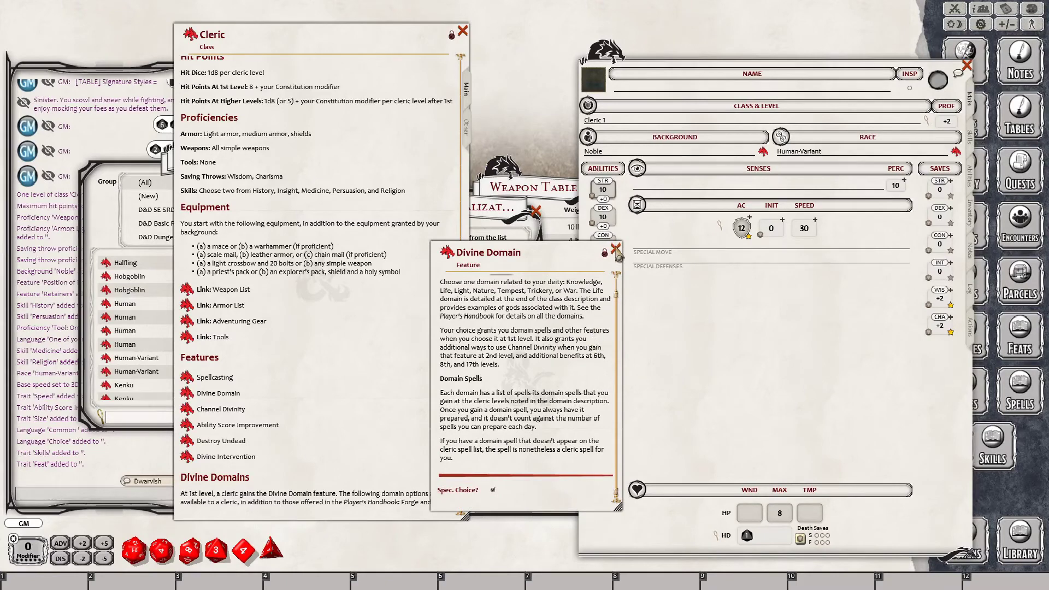
pyautogui.click(616, 251)
pyautogui.scroll(-3, 261, 437)
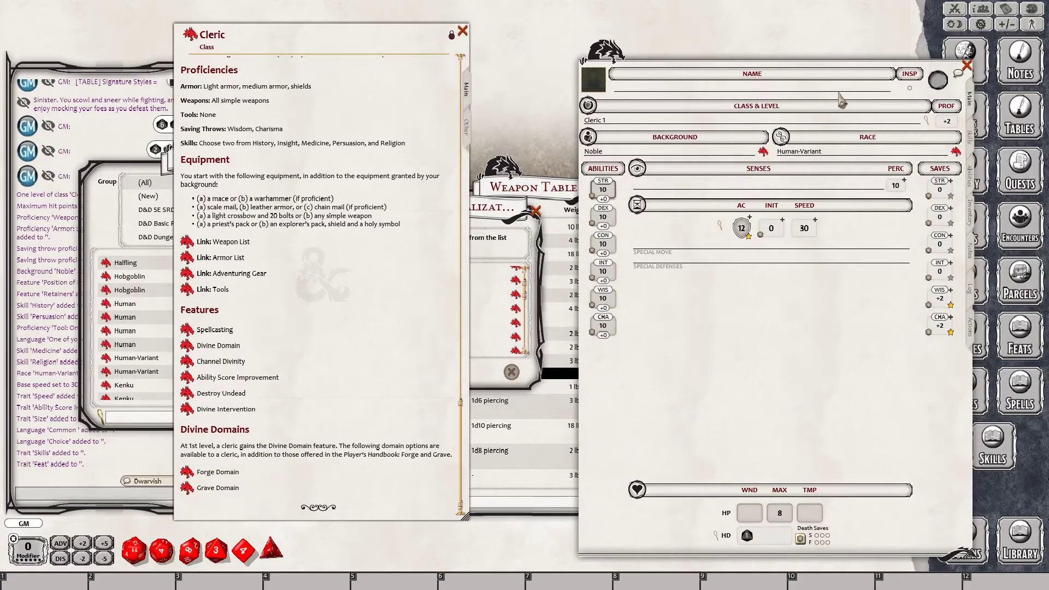
# - Move the character sheet back beside the Cleric entry and show the contents of the D&D Player's Handbook in the Library
pyautogui.moveTo(833, 63); pyautogui.dragTo(734, 76)
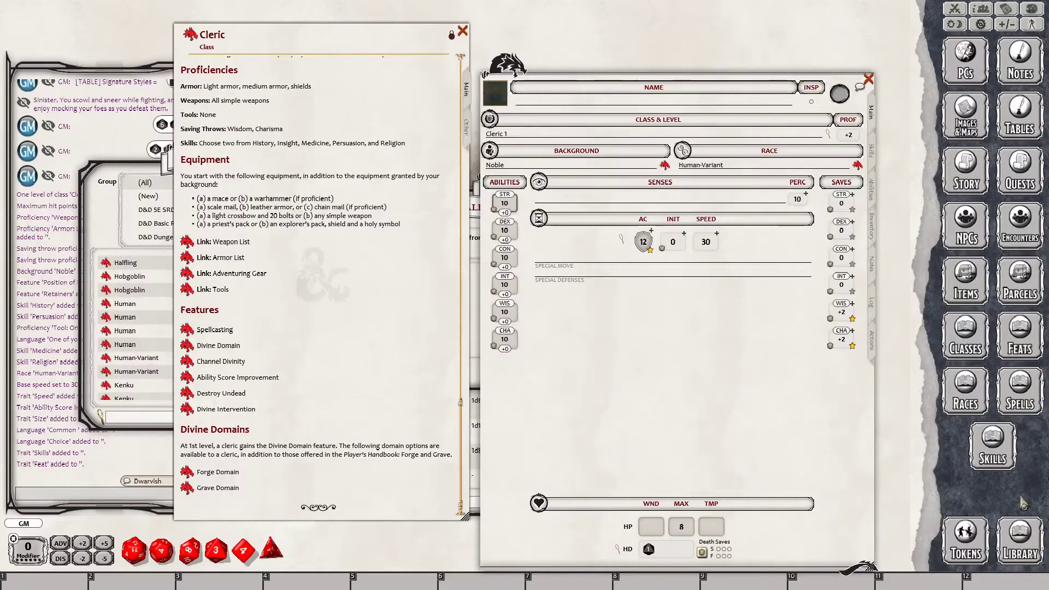
pyautogui.click(1019, 541)
pyautogui.scroll(-2, 310, 465)
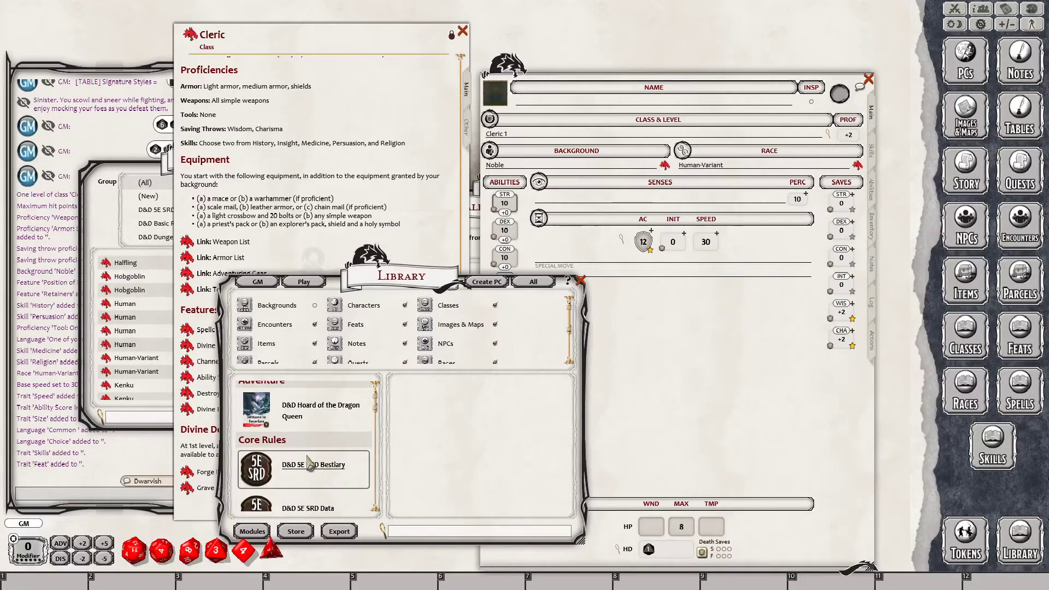
pyautogui.scroll(-5, 309, 464)
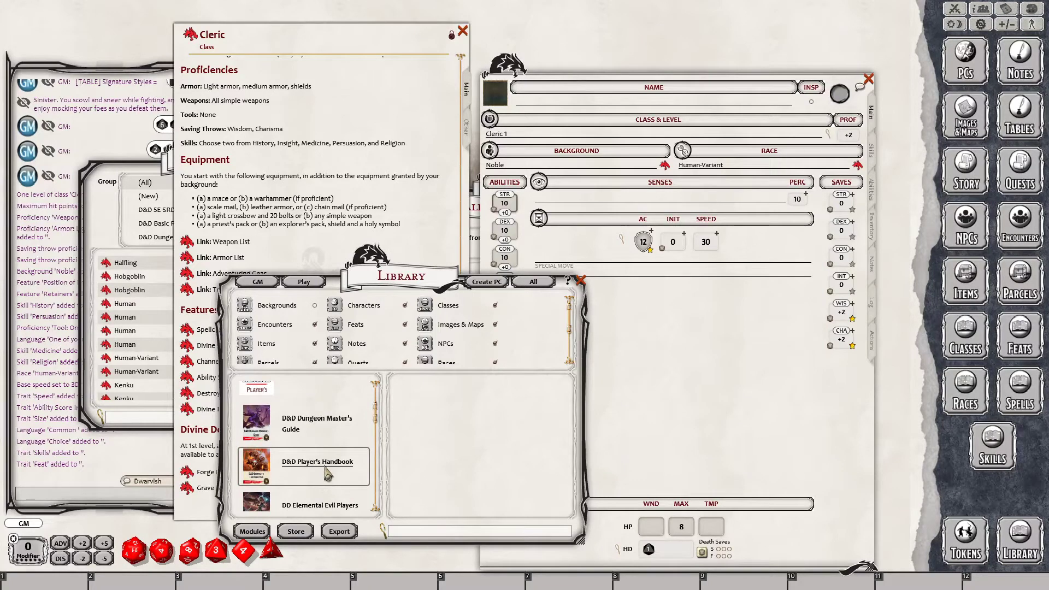
pyautogui.click(328, 474)
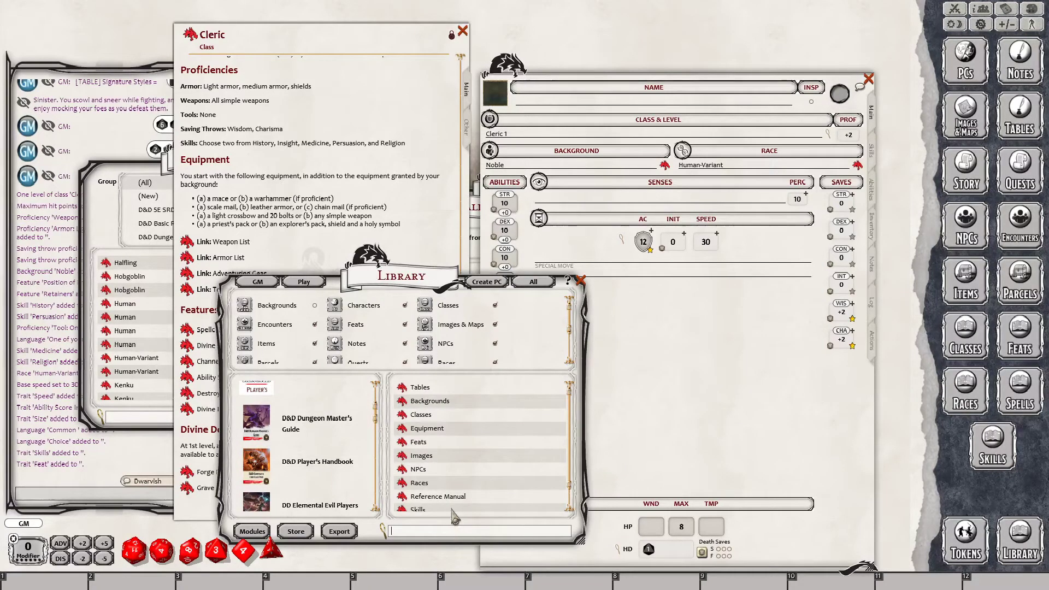
# - Try filtering the D&D Player's Handbook contents by "domain" and clear the filter again
pyautogui.write('domain')
pyautogui.press('BackSpace')
pyautogui.press('BackSpace')
pyautogui.press('BackSpace')
pyautogui.press('BackSpace')
pyautogui.press('BackSpace')
pyautogui.press('BackSpace')
# - Open the Cleric entry from the Player's Handbook classes, enlarge its window, and find the Divine Domains section at its end
pyautogui.click(423, 415)
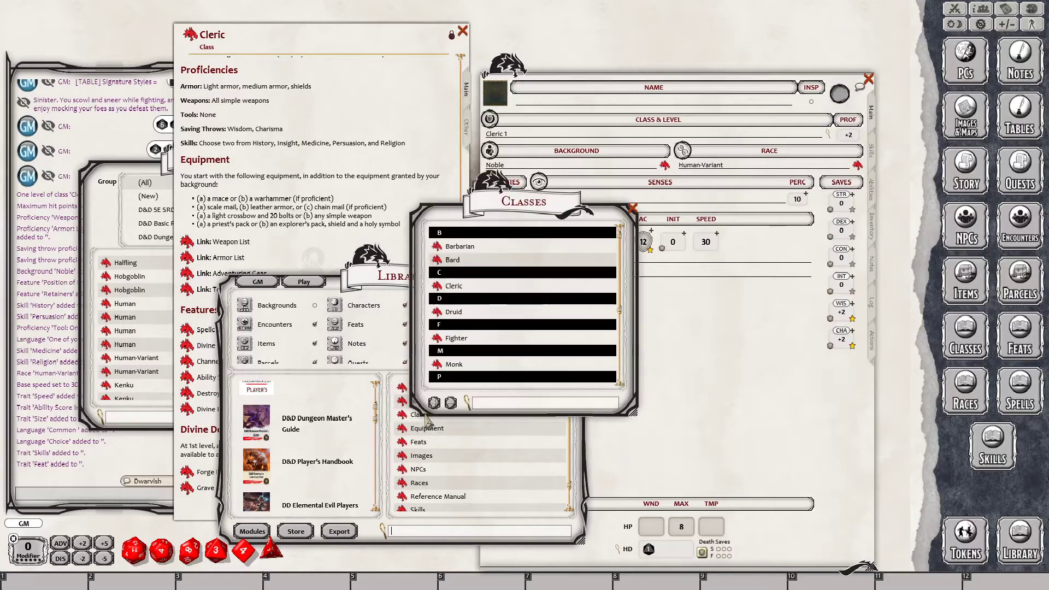
pyautogui.click(454, 286)
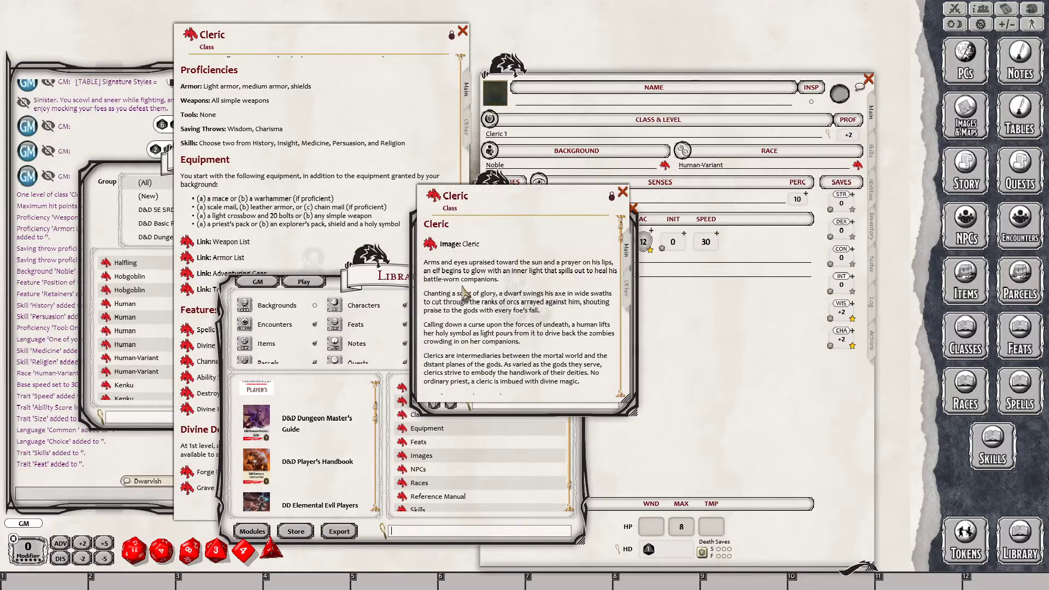
pyautogui.scroll(-10, 606, 268)
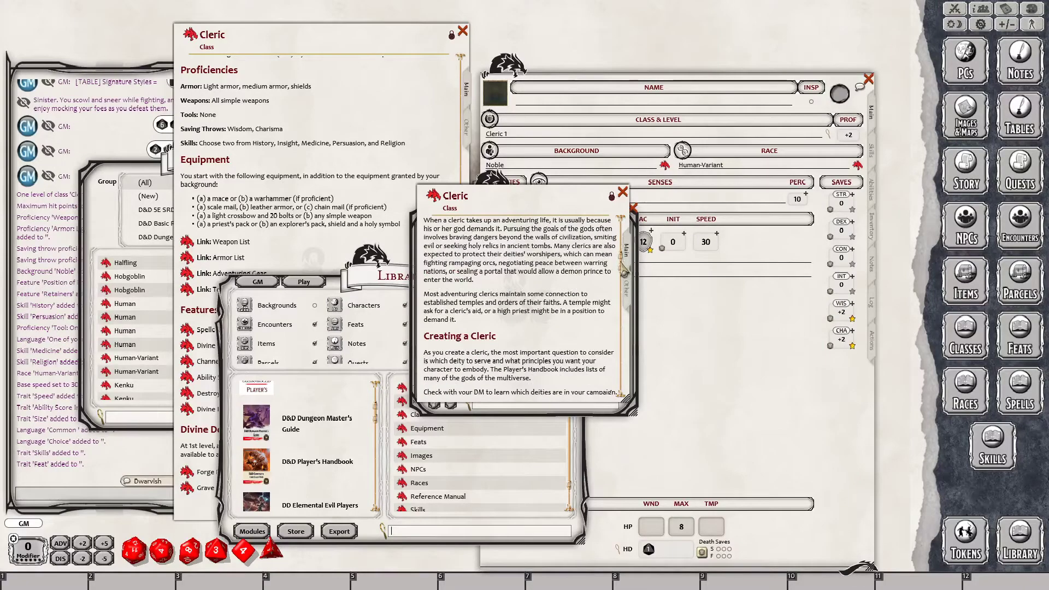
pyautogui.moveTo(626, 272); pyautogui.dragTo(621, 361)
pyautogui.moveTo(621, 363); pyautogui.dragTo(623, 383)
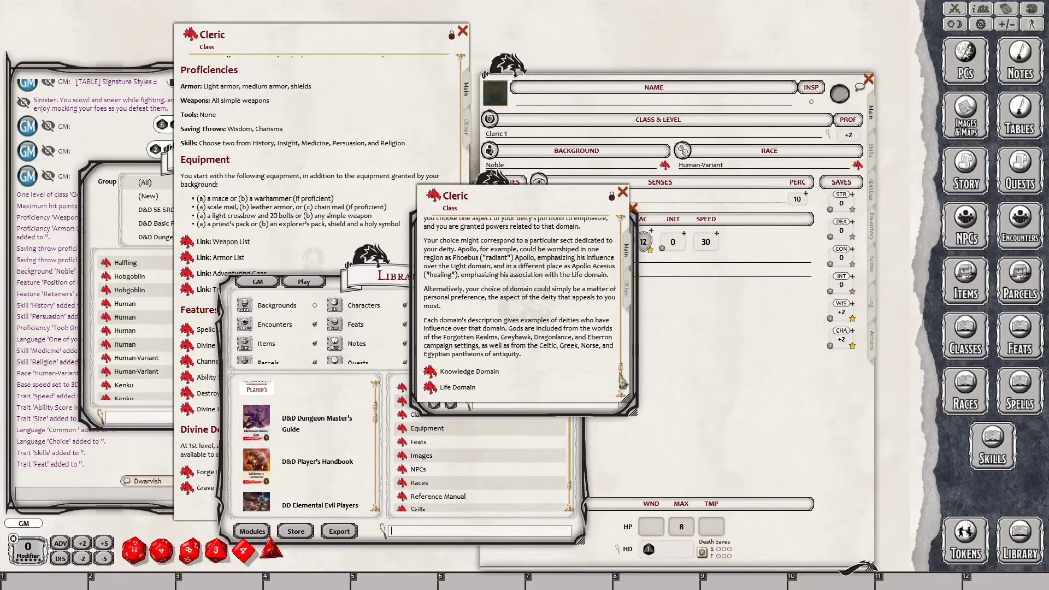
pyautogui.moveTo(623, 382); pyautogui.dragTo(716, 523)
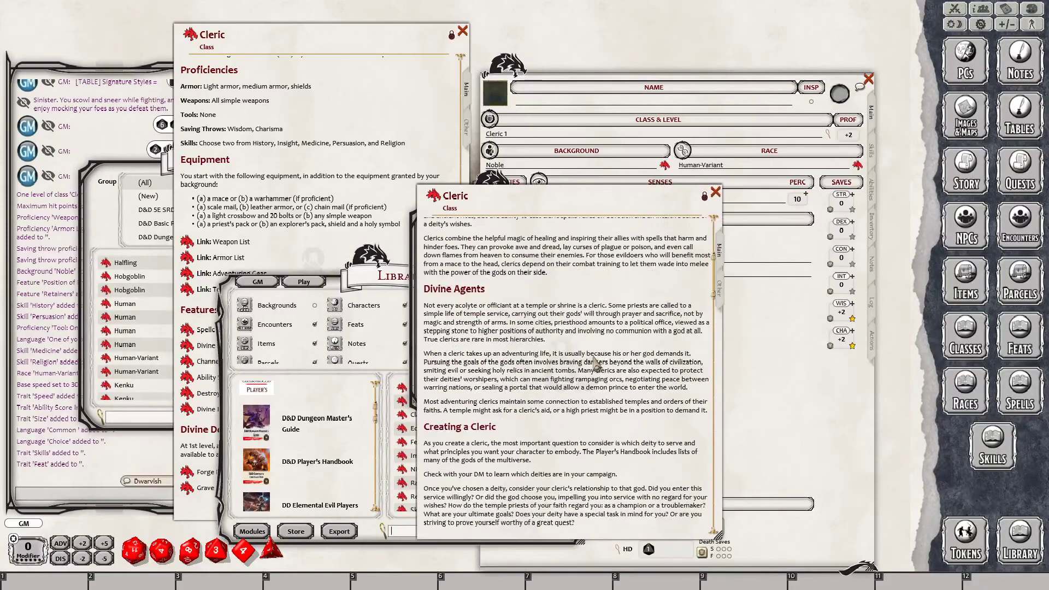
pyautogui.moveTo(715, 293); pyautogui.dragTo(717, 553)
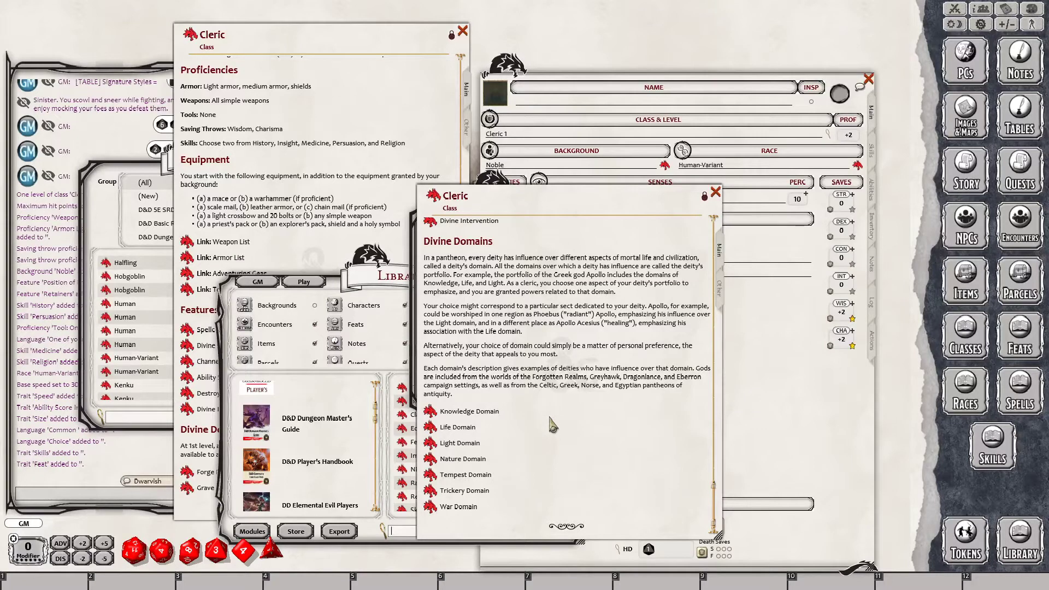
# - Open the Life Domain and War Domain entries, set them side by side, and compare their domain spell lists
pyautogui.click(431, 428)
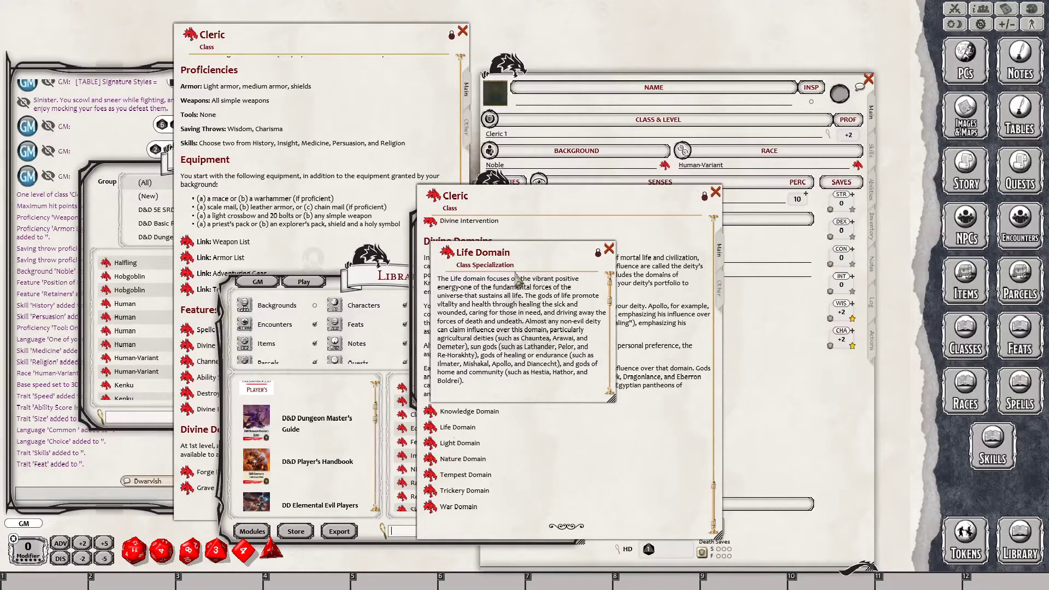
pyautogui.moveTo(516, 260); pyautogui.dragTo(646, 281)
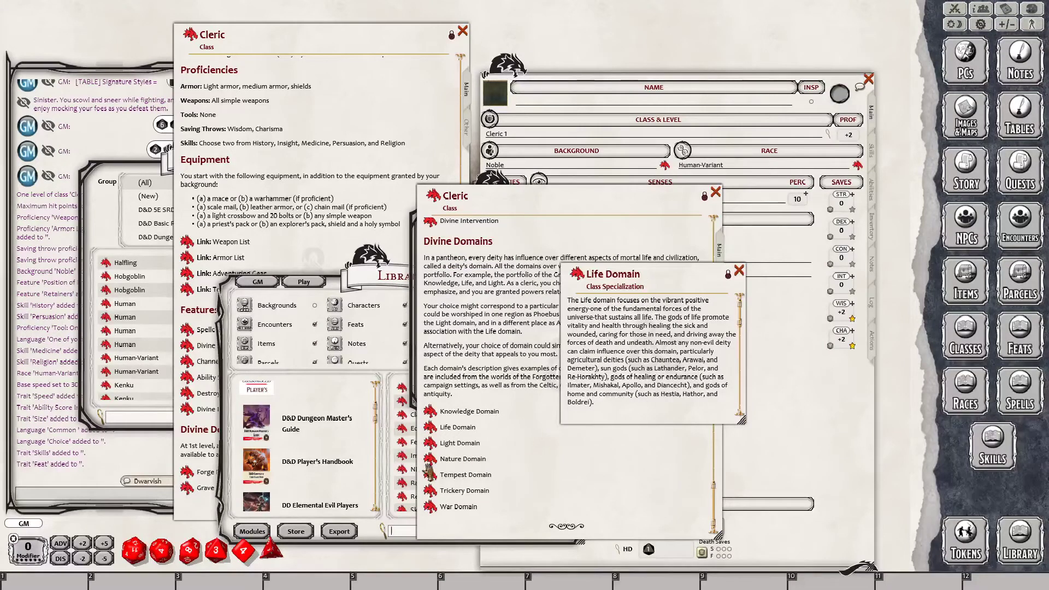
pyautogui.click(430, 507)
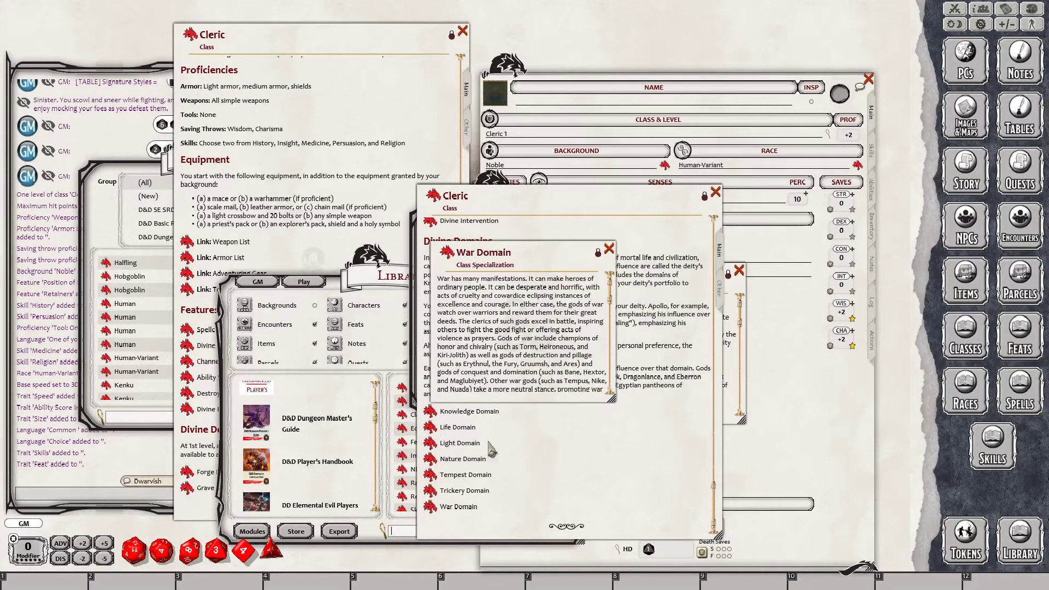
pyautogui.click(740, 371)
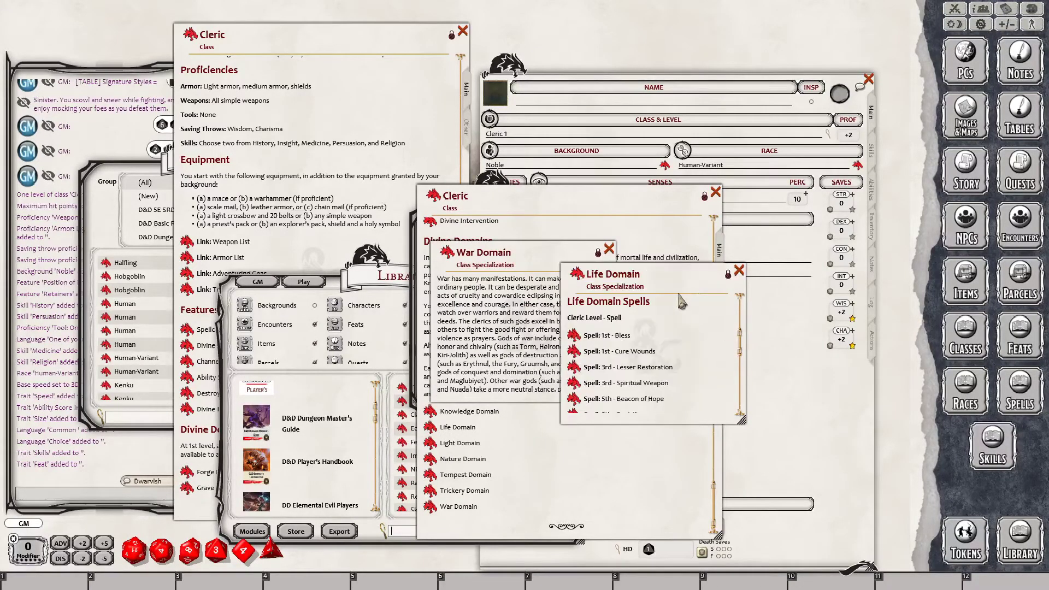
pyautogui.moveTo(666, 277); pyautogui.dragTo(756, 253)
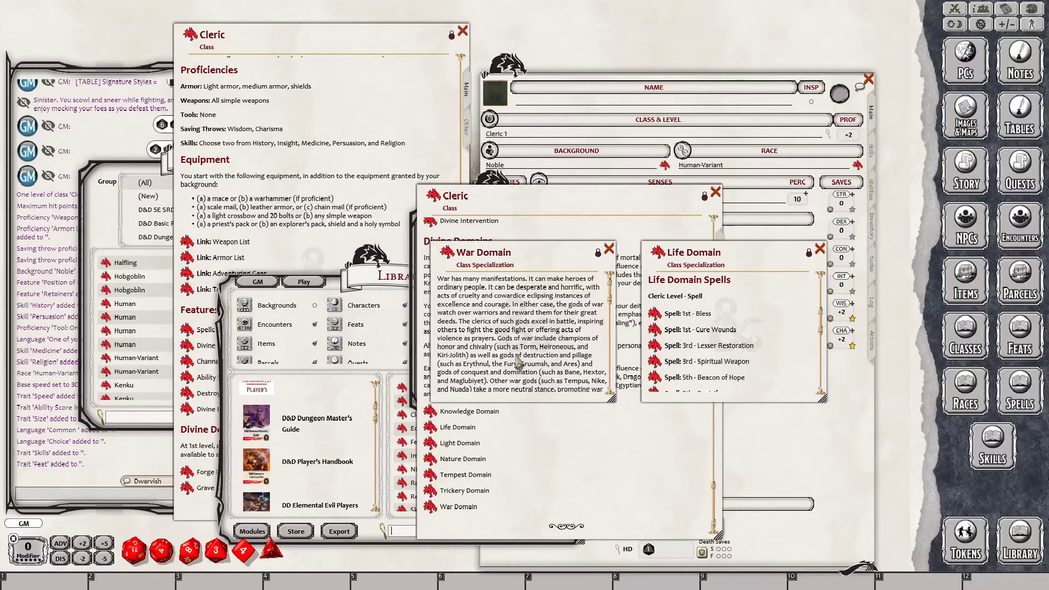
pyautogui.scroll(-6, 528, 346)
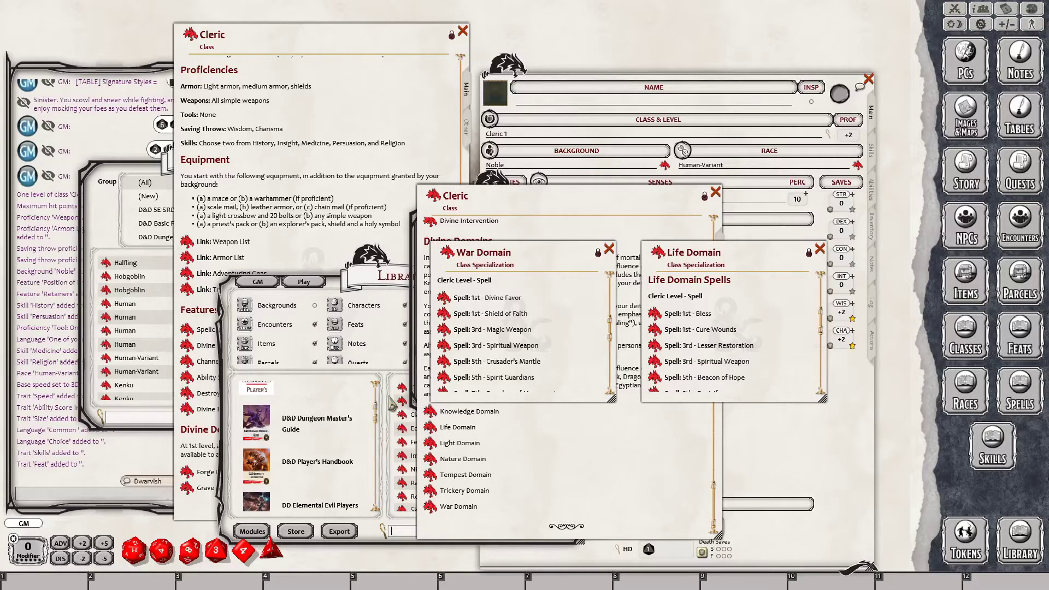
# - Return to the first Cleric entry, open its Grave Domain specialization, and review the description and features
pyautogui.click(312, 253)
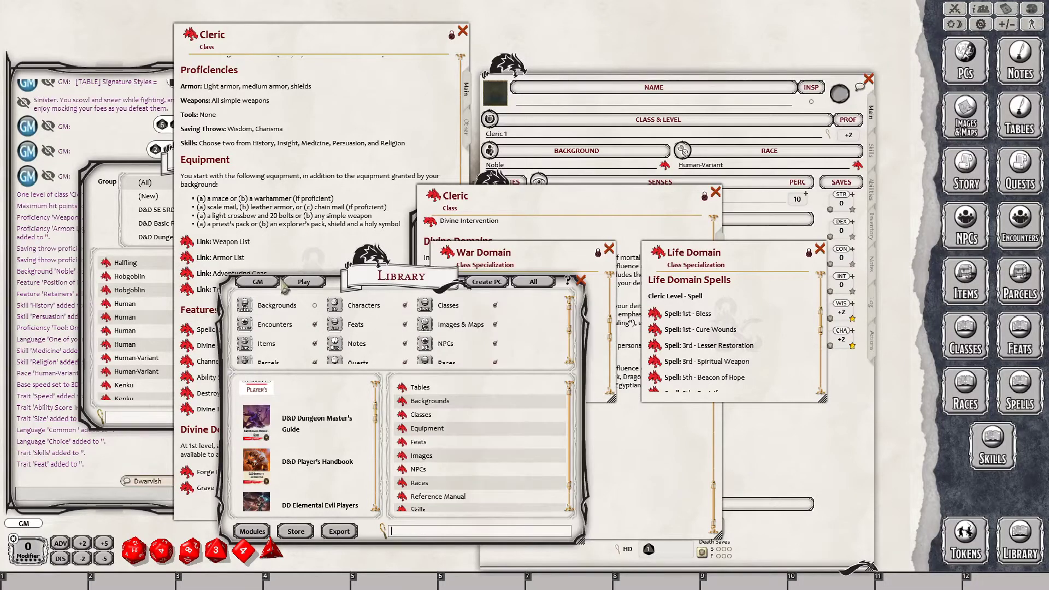
pyautogui.click(191, 487)
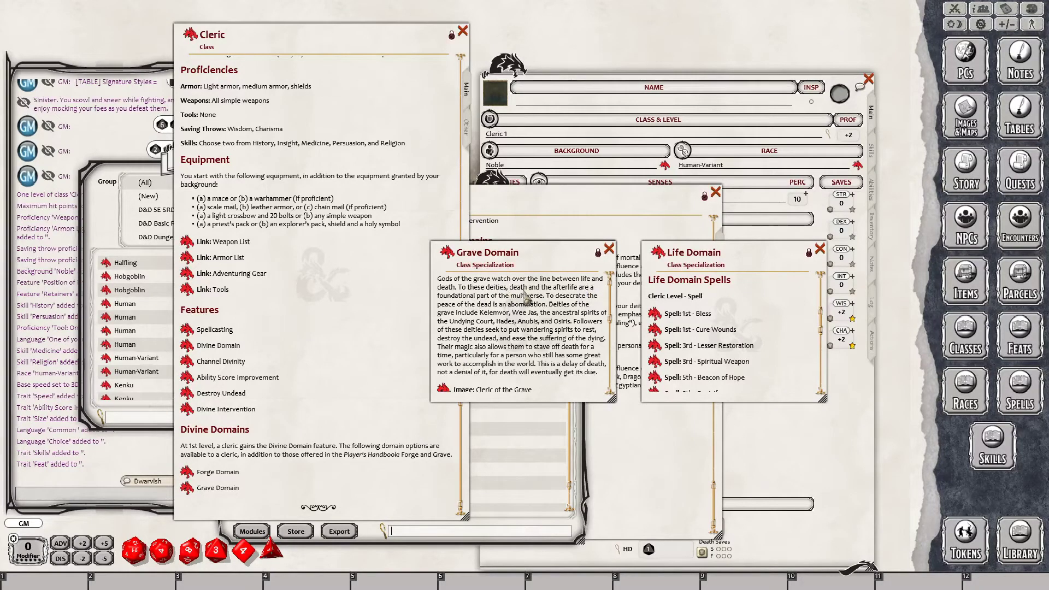
pyautogui.scroll(-3, 544, 325)
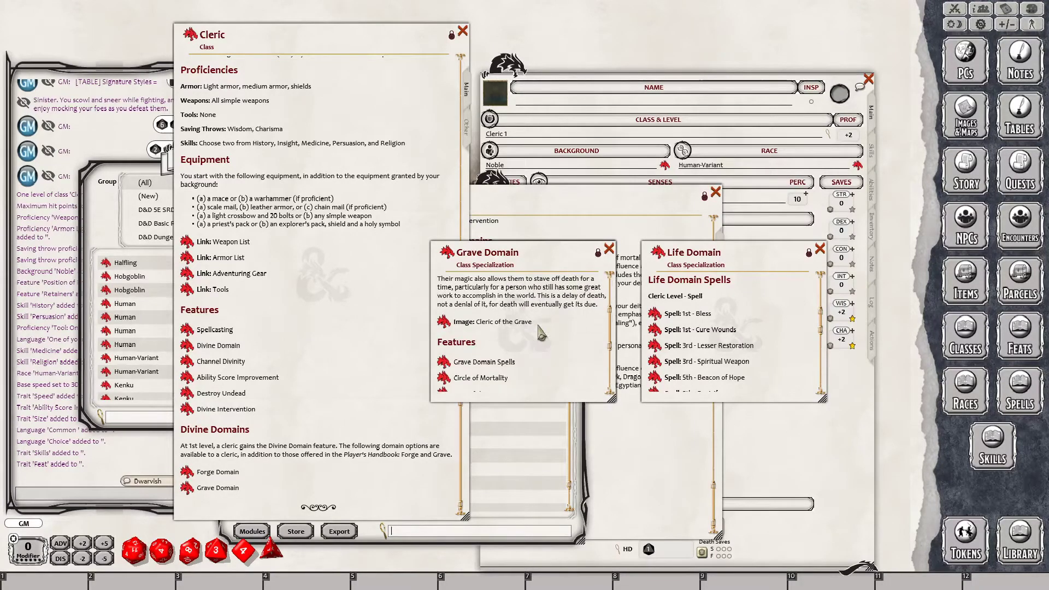
pyautogui.scroll(-3, 541, 331)
pyautogui.scroll(-1, 537, 313)
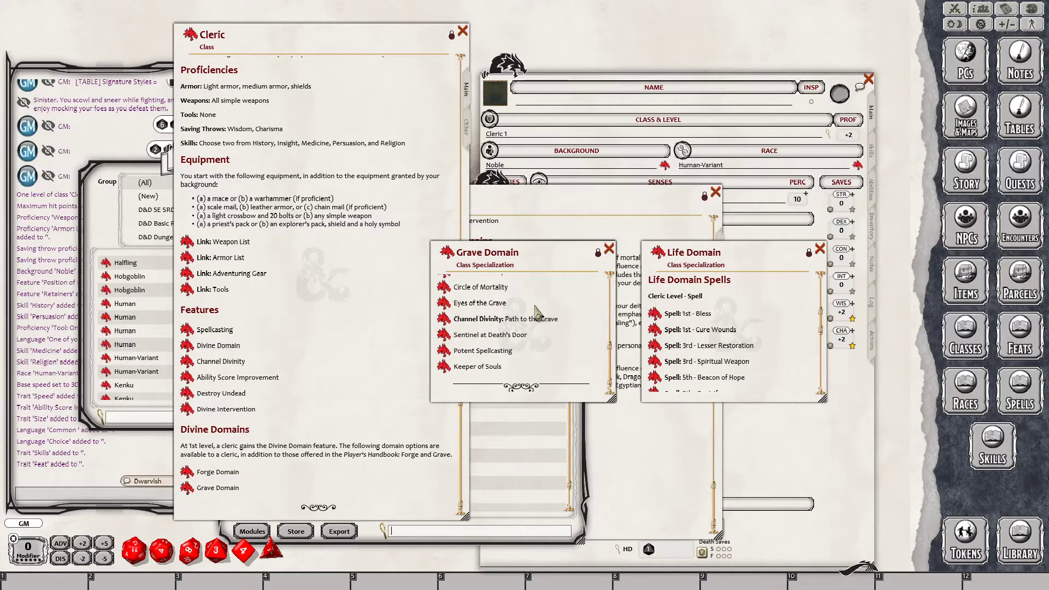
pyautogui.scroll(3, 537, 314)
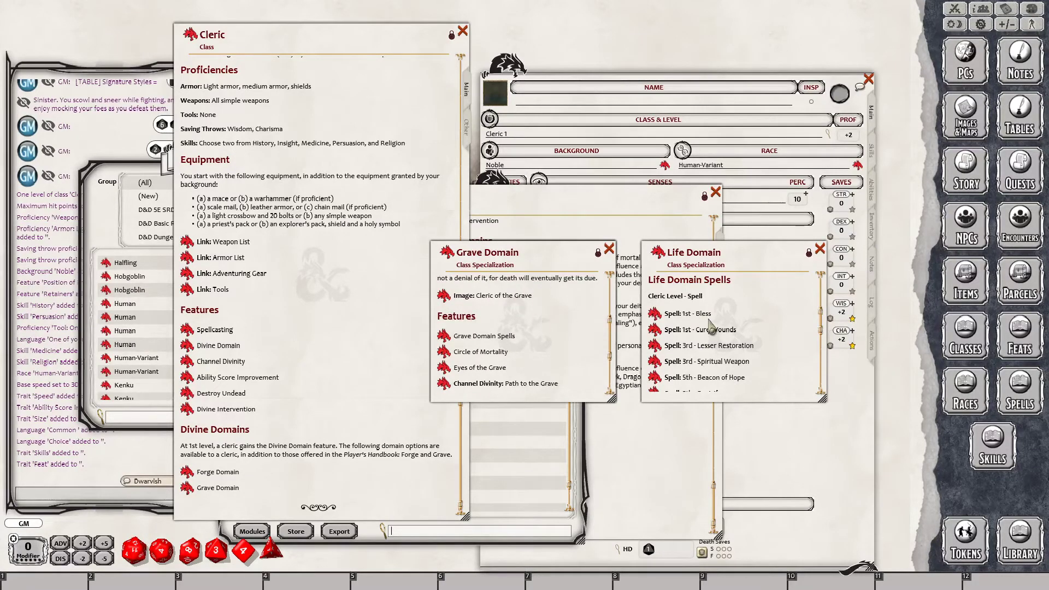
# - Open the Grave Domain Spells feature and compare its spell list with the Life Domain spells
pyautogui.scroll(-3, 716, 342)
pyautogui.click(444, 335)
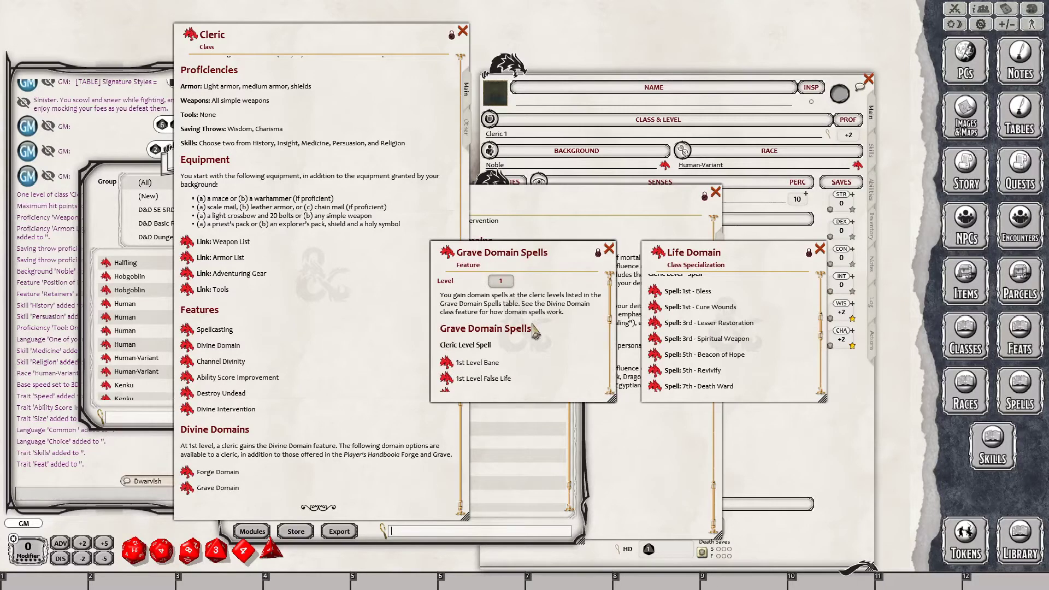
pyautogui.scroll(-1, 534, 332)
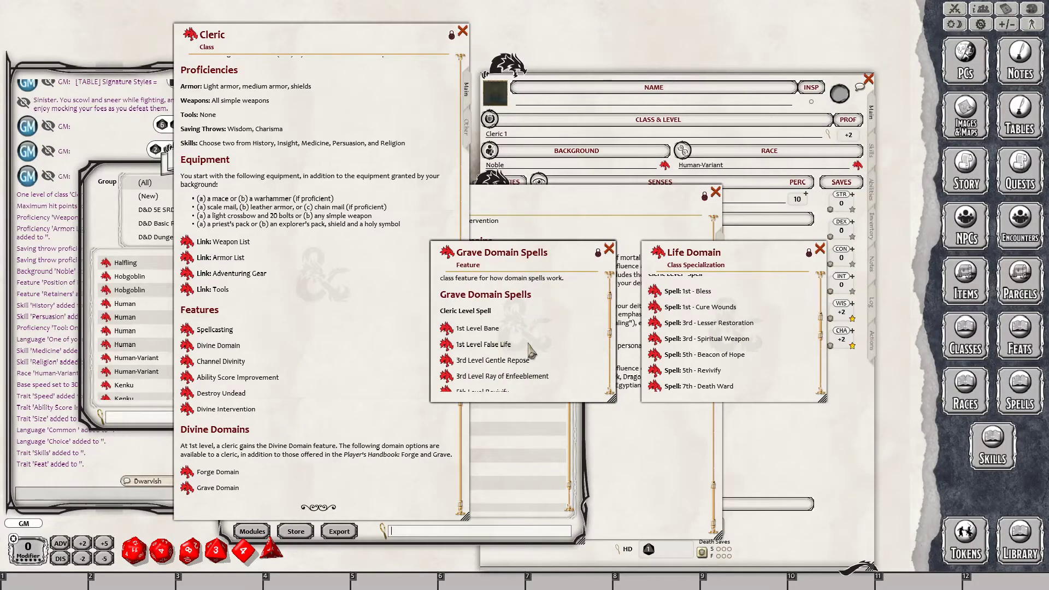
pyautogui.scroll(-3, 531, 350)
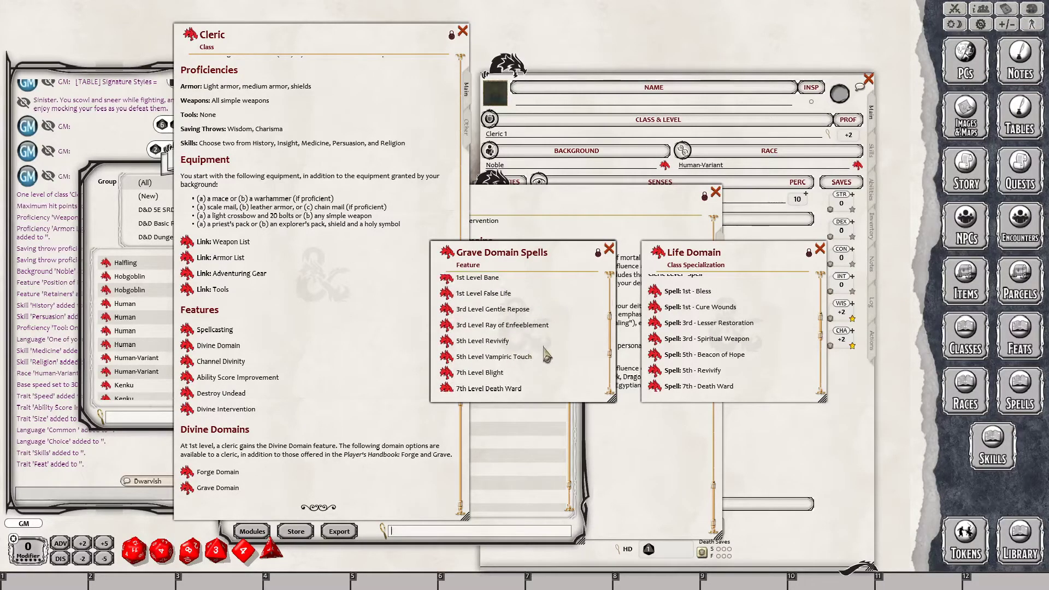
# - Look through the Grave Domain spell list, read the False Life spell entry, and close it
pyautogui.scroll(-1, 546, 355)
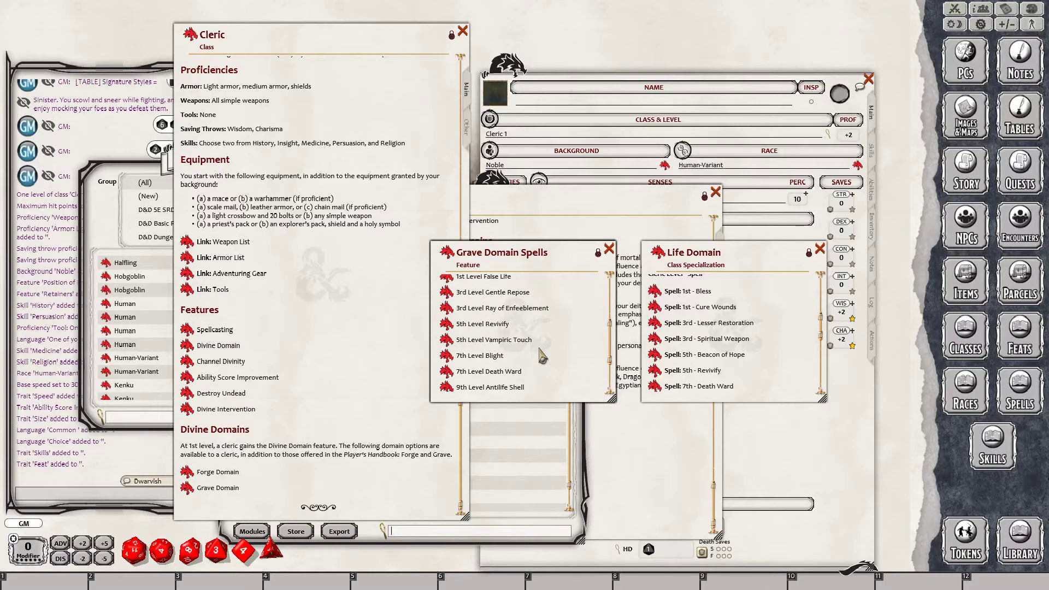
pyautogui.scroll(4, 541, 356)
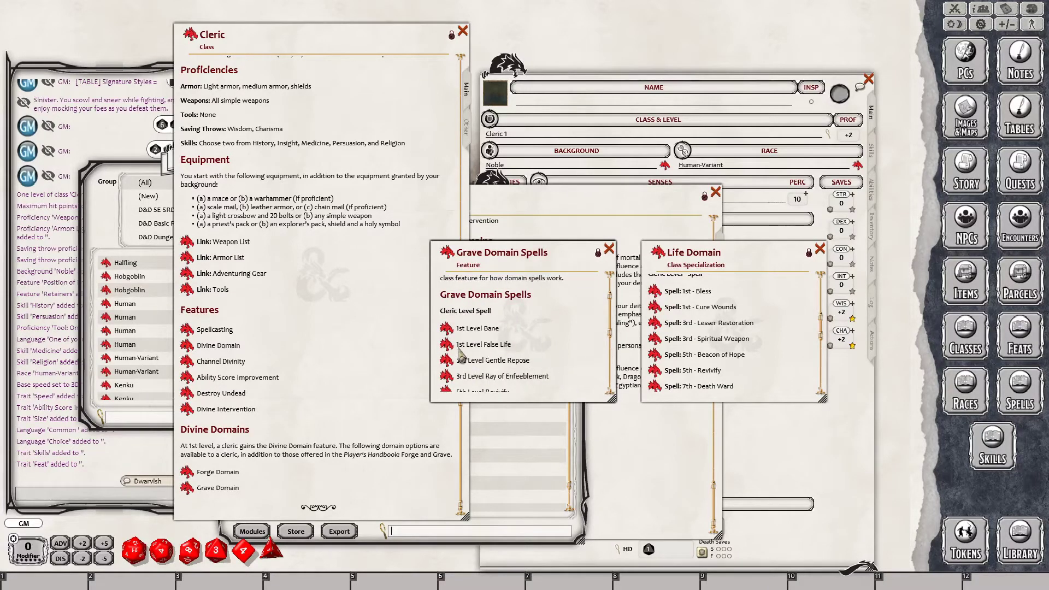
pyautogui.click(448, 345)
pyautogui.scroll(-2, 513, 316)
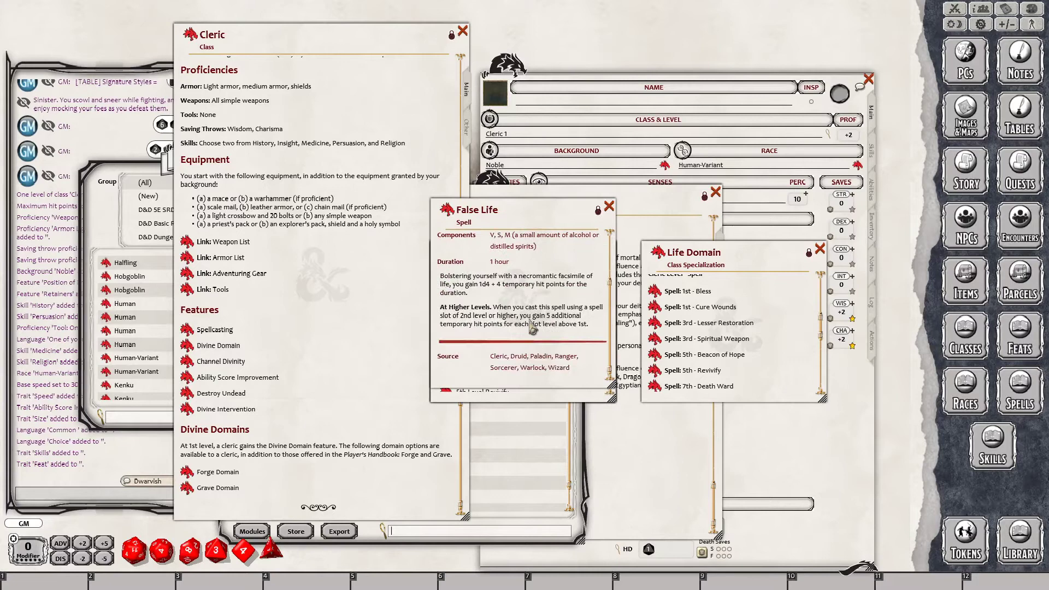
pyautogui.click(609, 207)
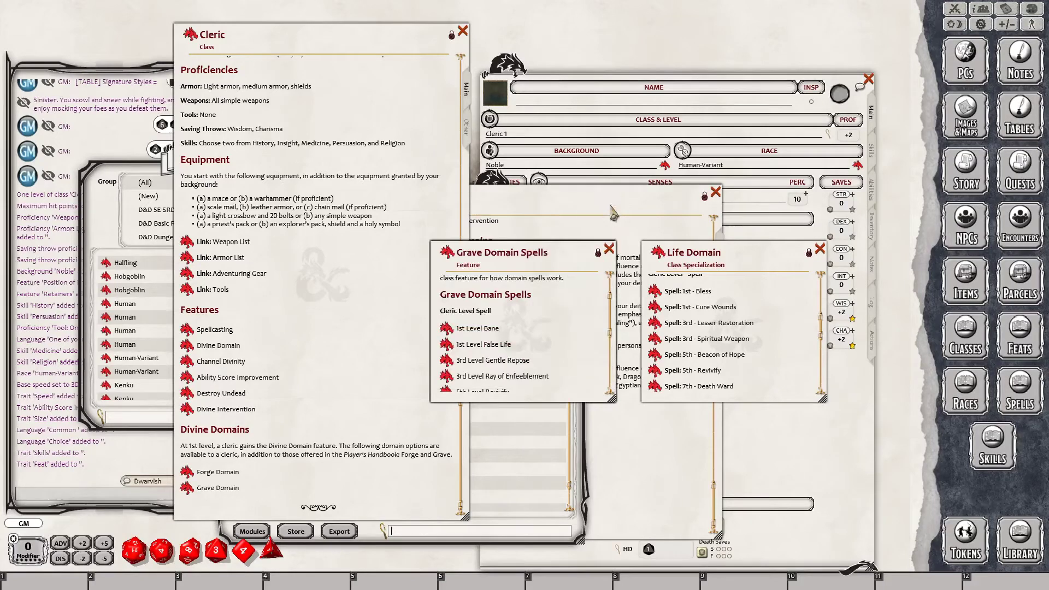
# - Close the Grave Domain, War Domain and Library windows, the second Cleric entry, and the Classes list
pyautogui.click(610, 251)
pyautogui.click(608, 250)
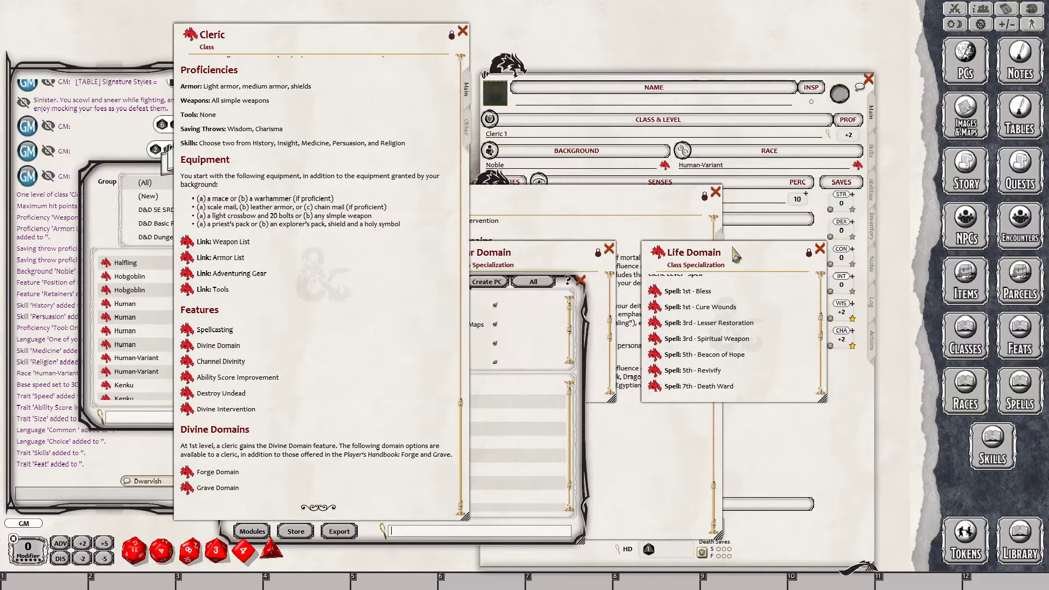
pyautogui.click(544, 271)
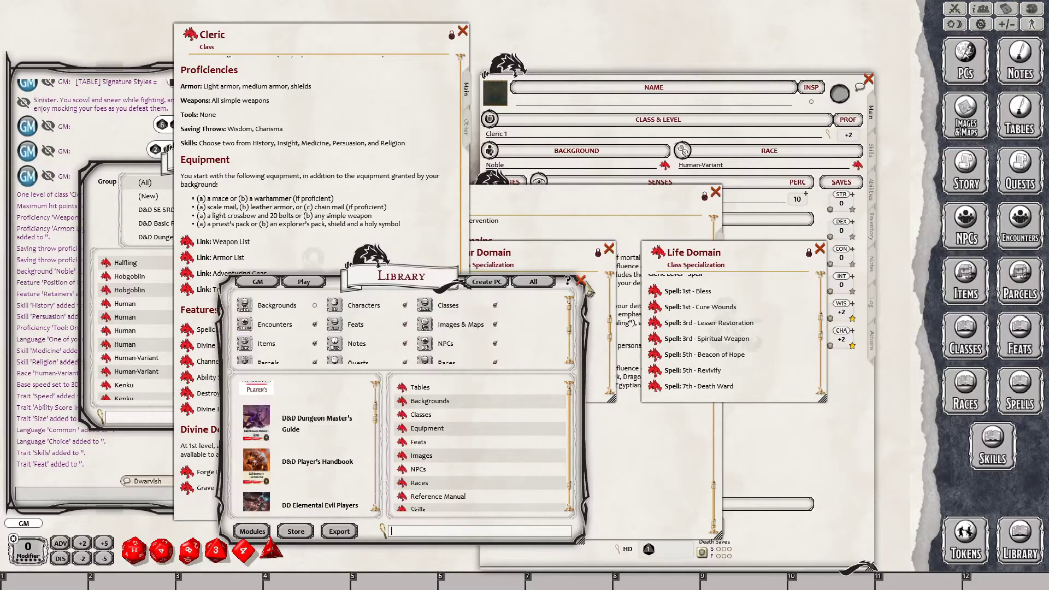
pyautogui.click(581, 280)
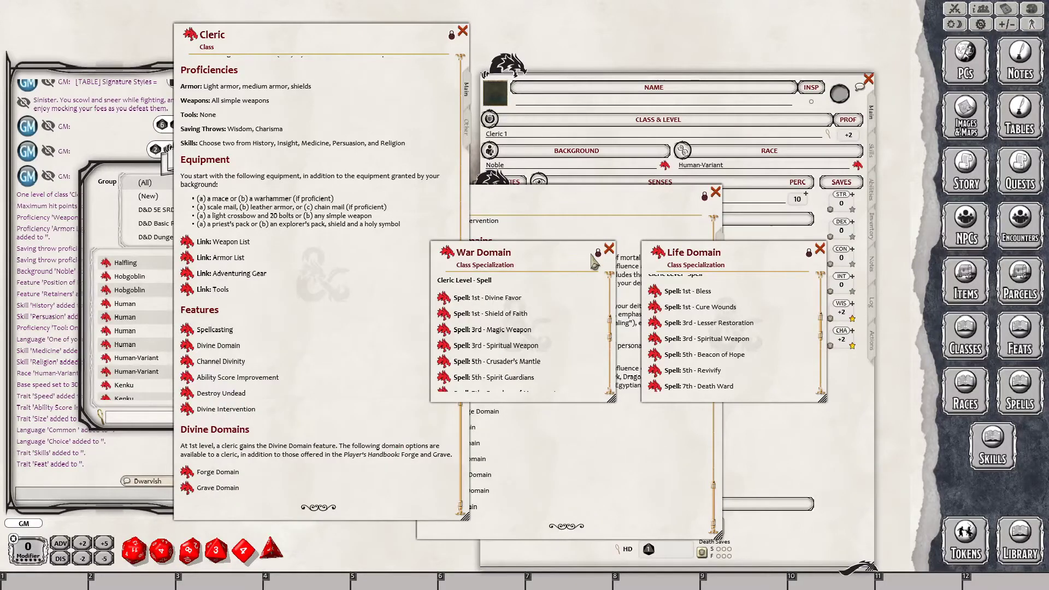
pyautogui.click(609, 249)
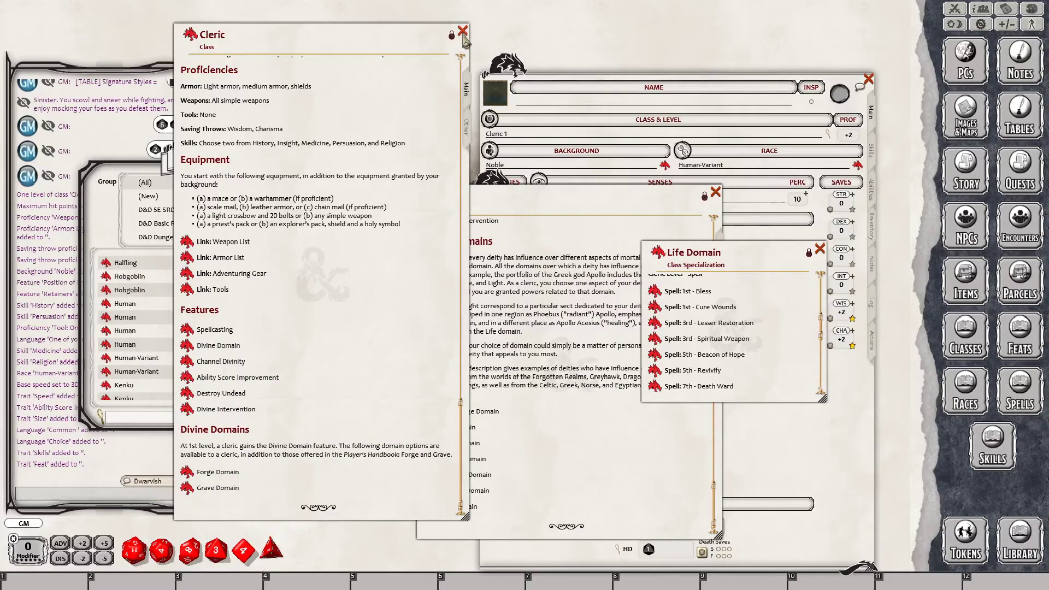
pyautogui.click(546, 192)
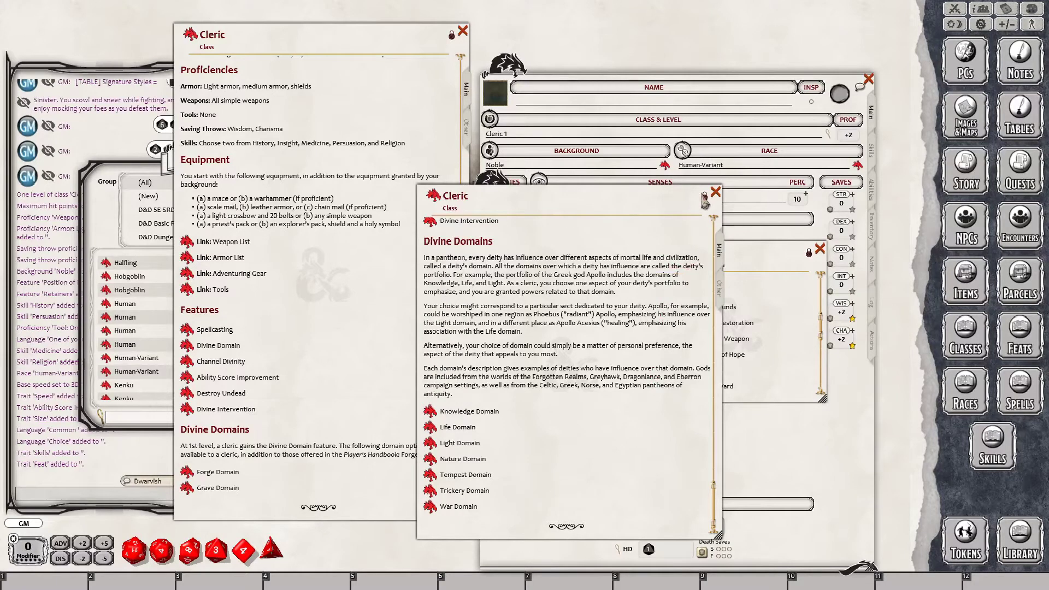
pyautogui.click(715, 192)
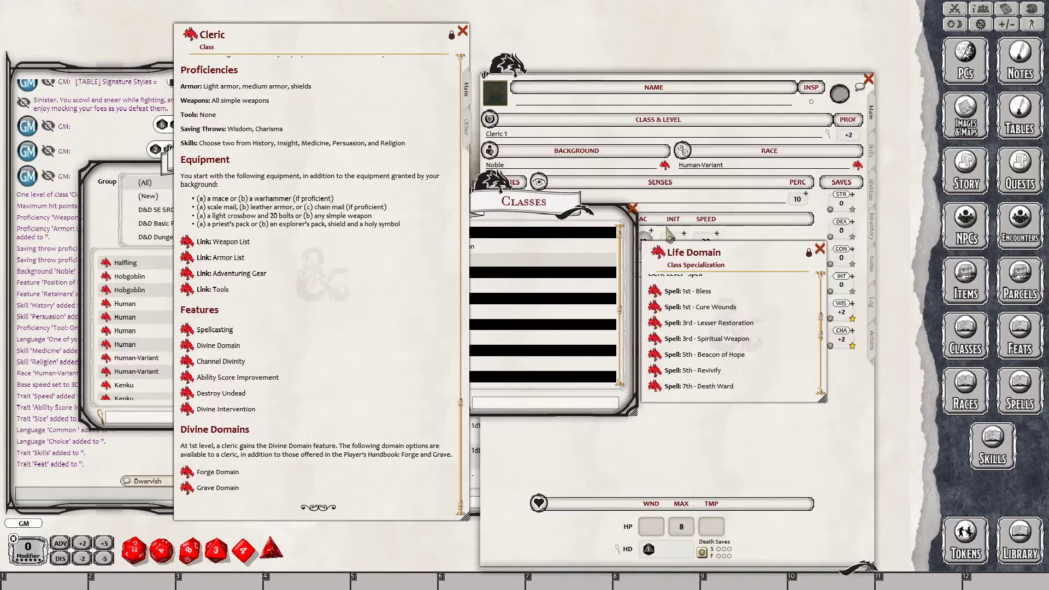
pyautogui.click(633, 208)
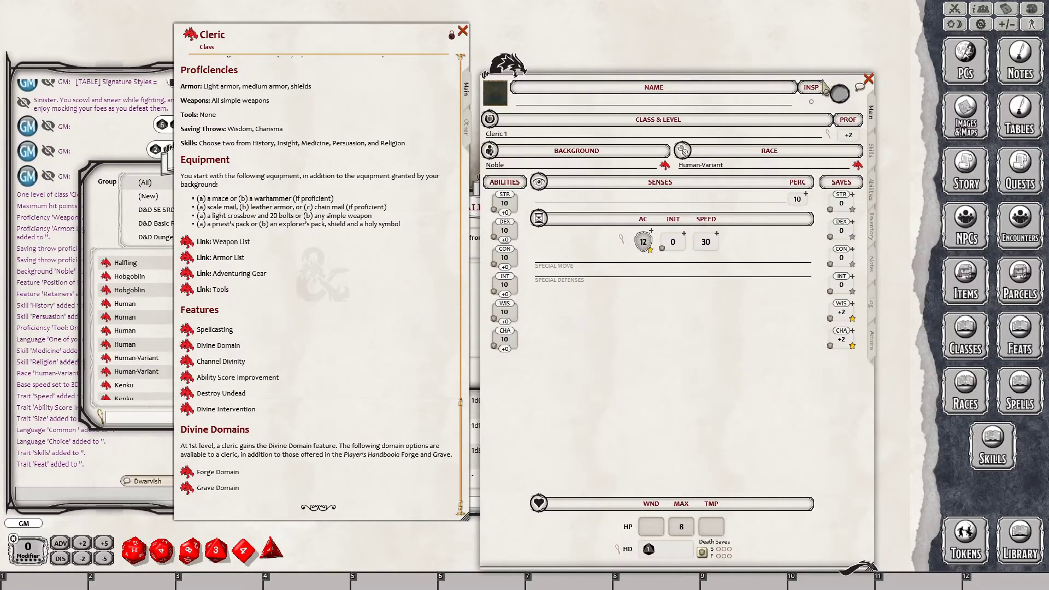
# - Choose the Life Domain as the Divine Domain and apply the two racial ability increases to Strength and Wisdom
pyautogui.moveTo(828, 87); pyautogui.dragTo(927, 75)
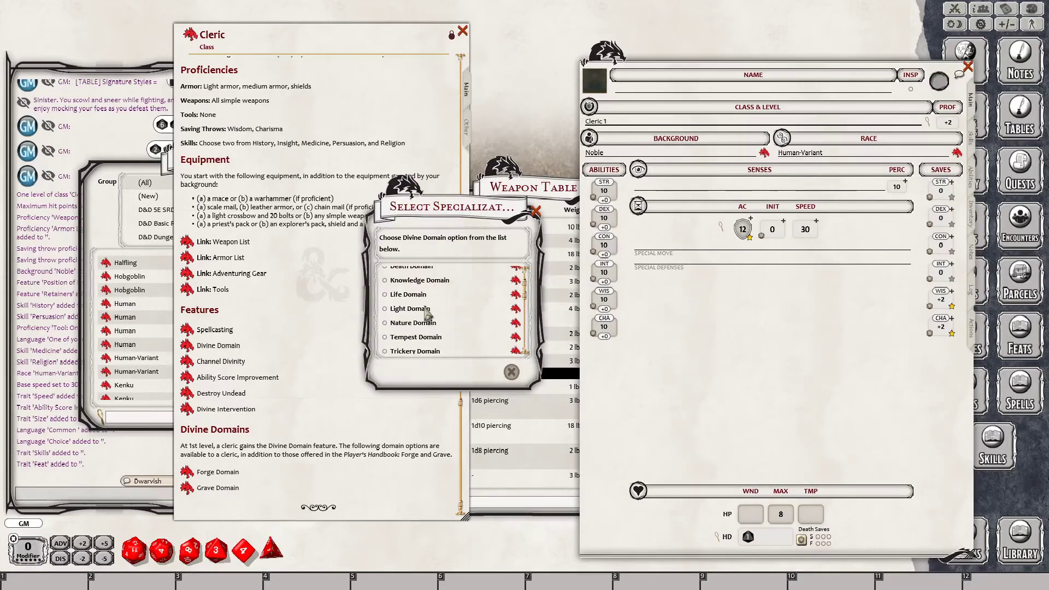
pyautogui.scroll(-3, 426, 316)
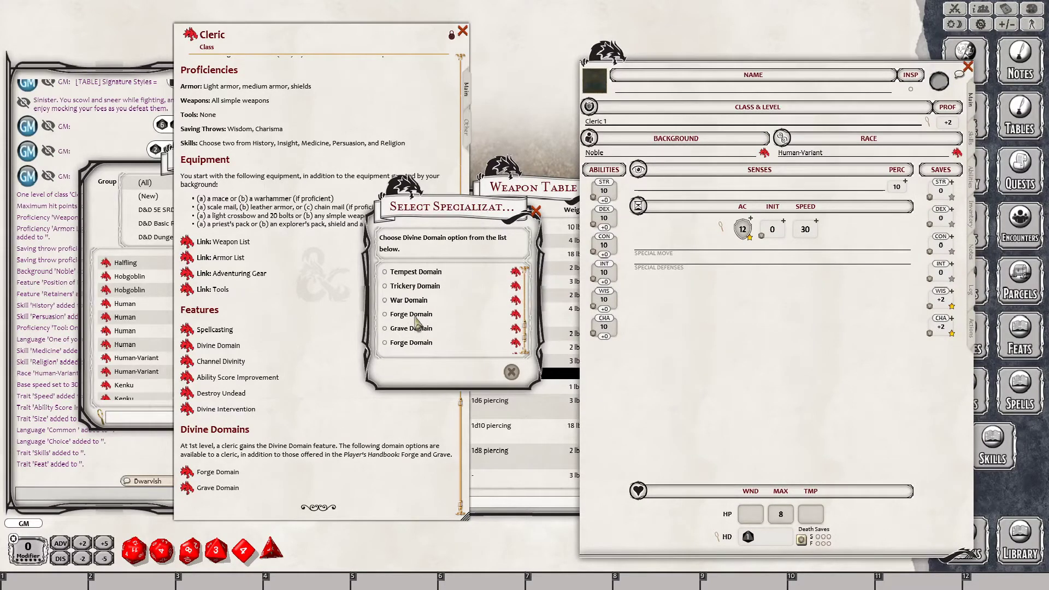
pyautogui.scroll(4, 416, 322)
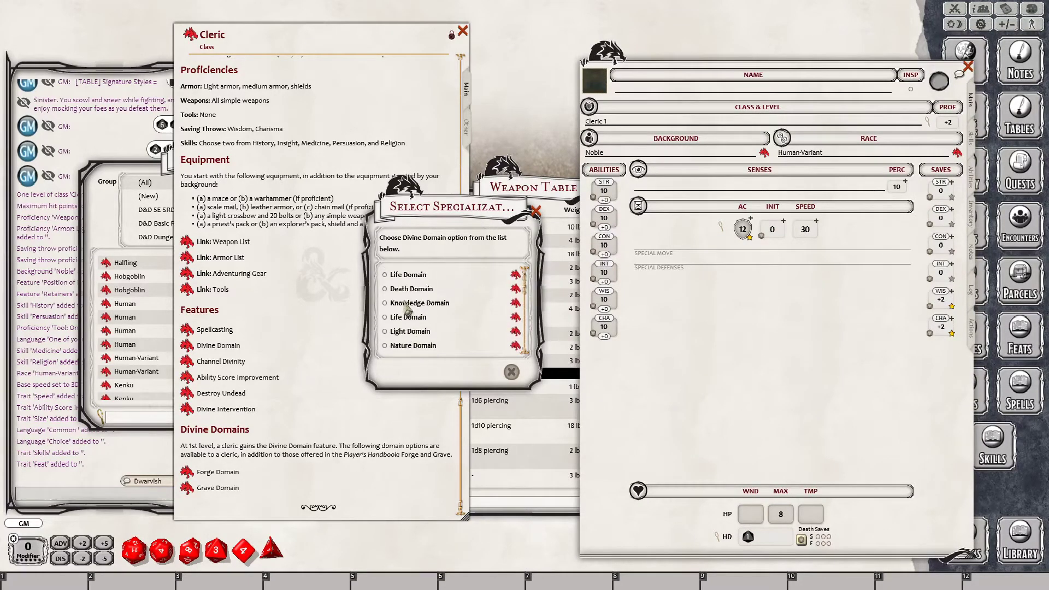
pyautogui.click(384, 274)
pyautogui.click(493, 374)
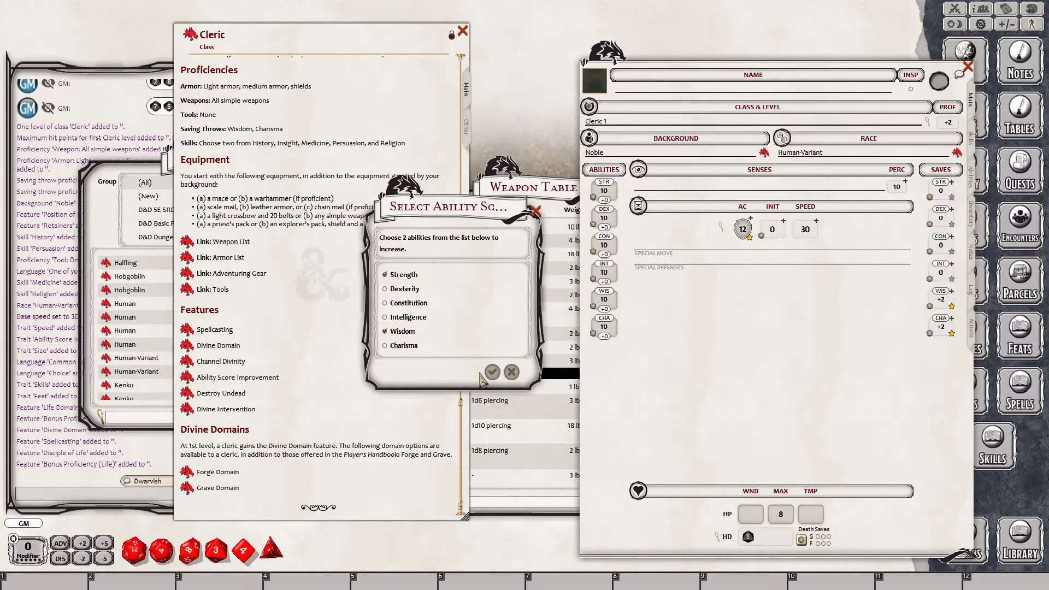
pyautogui.click(492, 372)
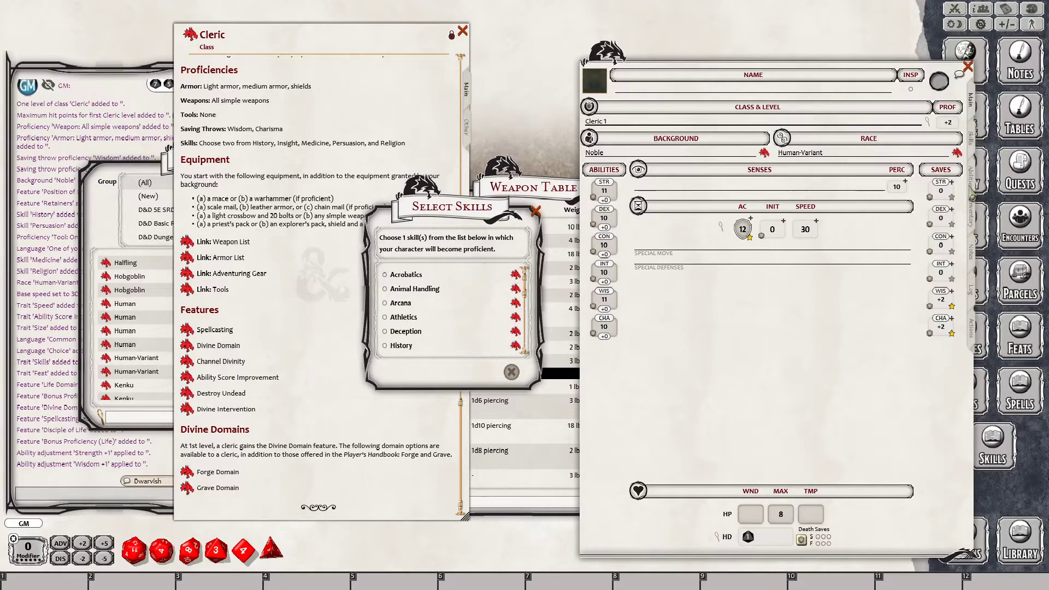
# - Clear the existing Perception proficiency mark on the character's skills and choose Perception as the bonus skill
pyautogui.click(972, 147)
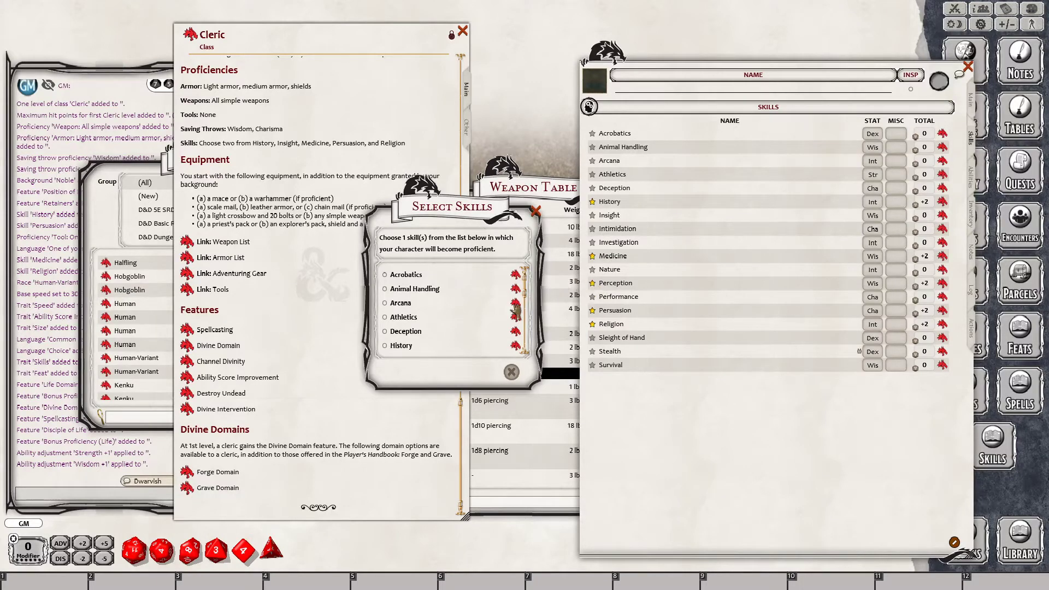
pyautogui.click(592, 283)
pyautogui.click(592, 283)
pyautogui.scroll(-6, 388, 322)
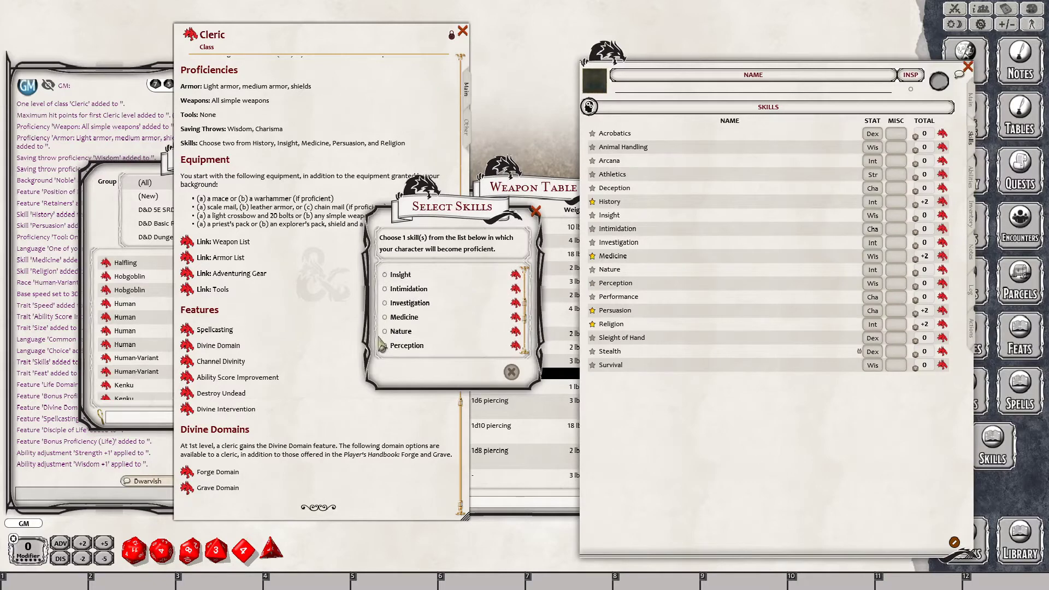
pyautogui.click(385, 347)
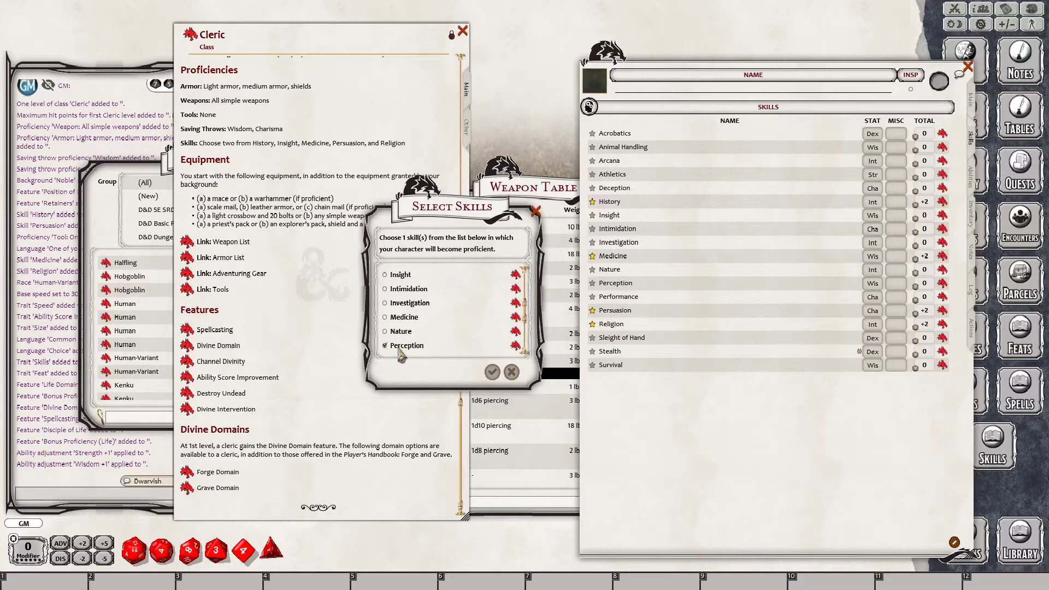
pyautogui.click(494, 372)
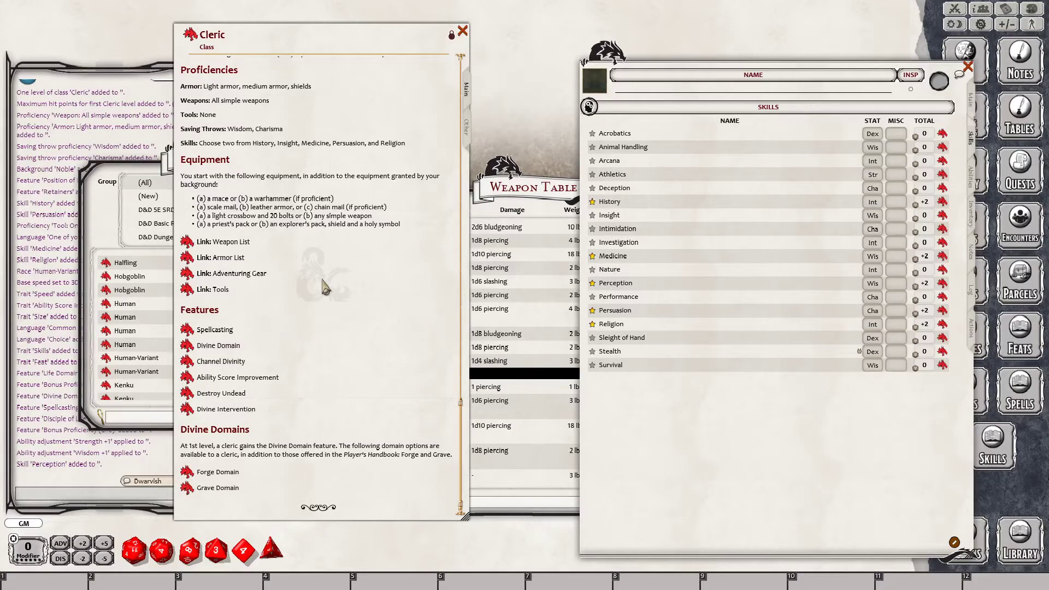
# - Show the character's inventory, then open the Cleric's Weapon List and look through the martial weapons
pyautogui.click(970, 213)
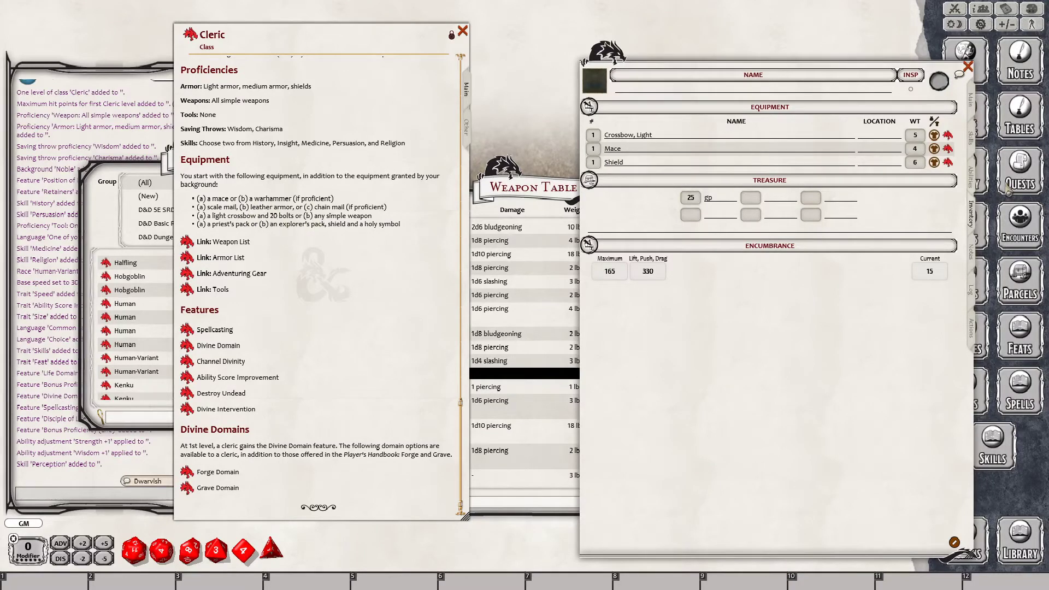
pyautogui.click(187, 244)
pyautogui.moveTo(456, 210); pyautogui.dragTo(522, 222)
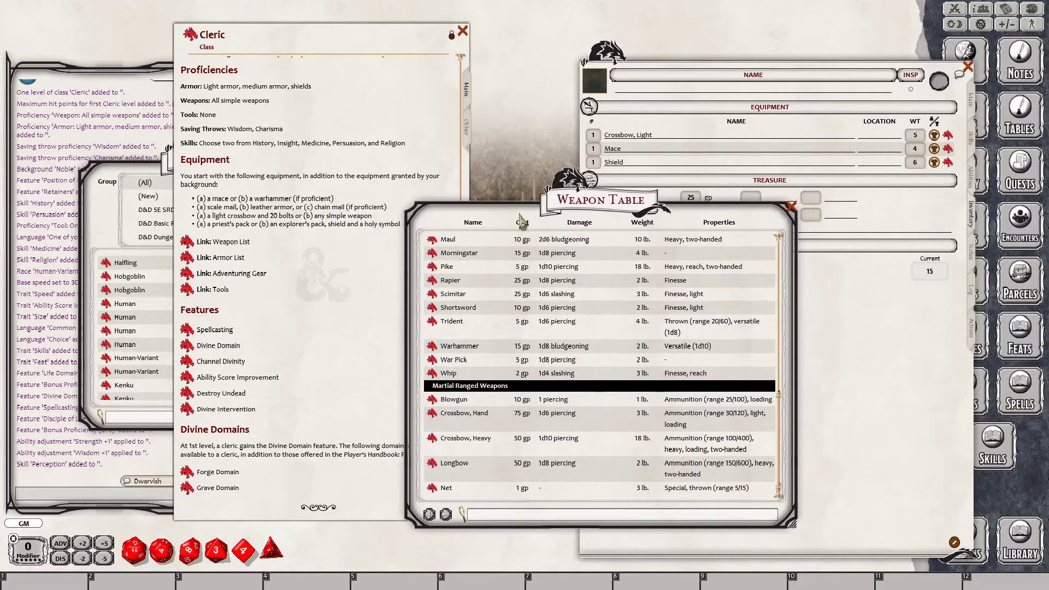
pyautogui.scroll(1, 483, 429)
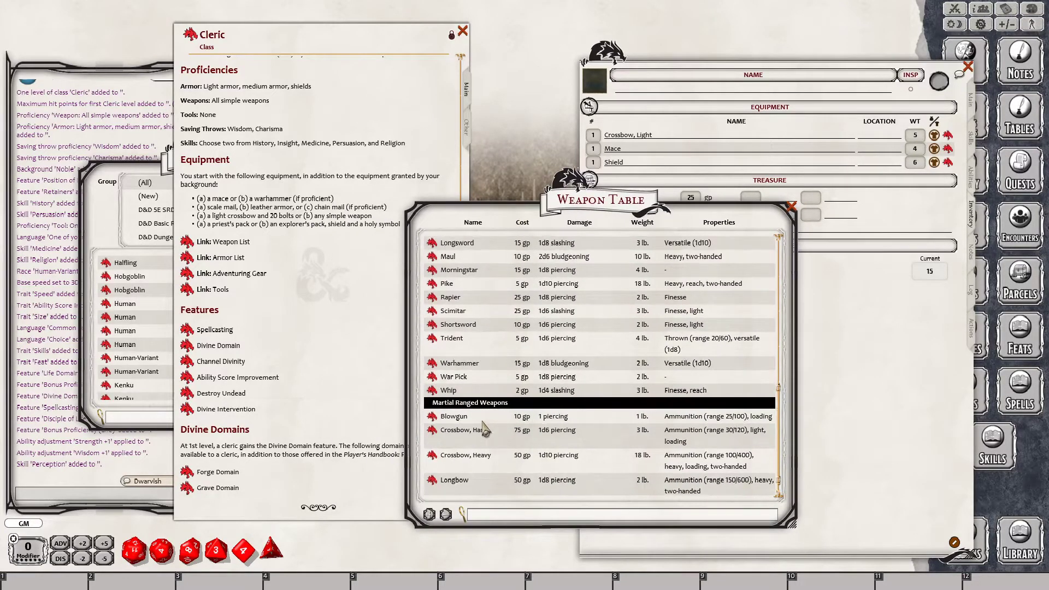
pyautogui.scroll(9, 482, 424)
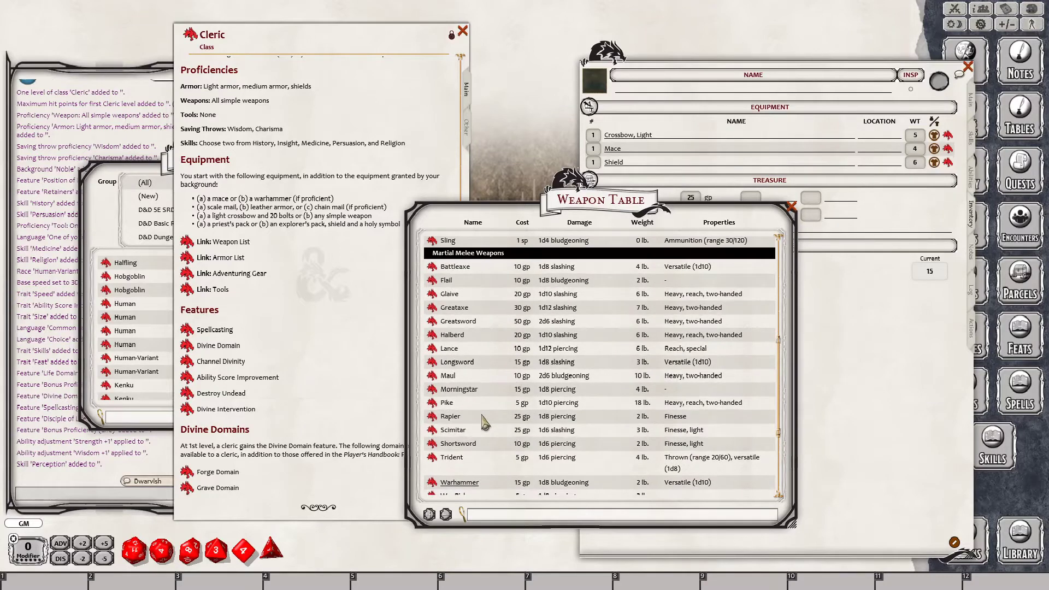
pyautogui.scroll(-1, 497, 415)
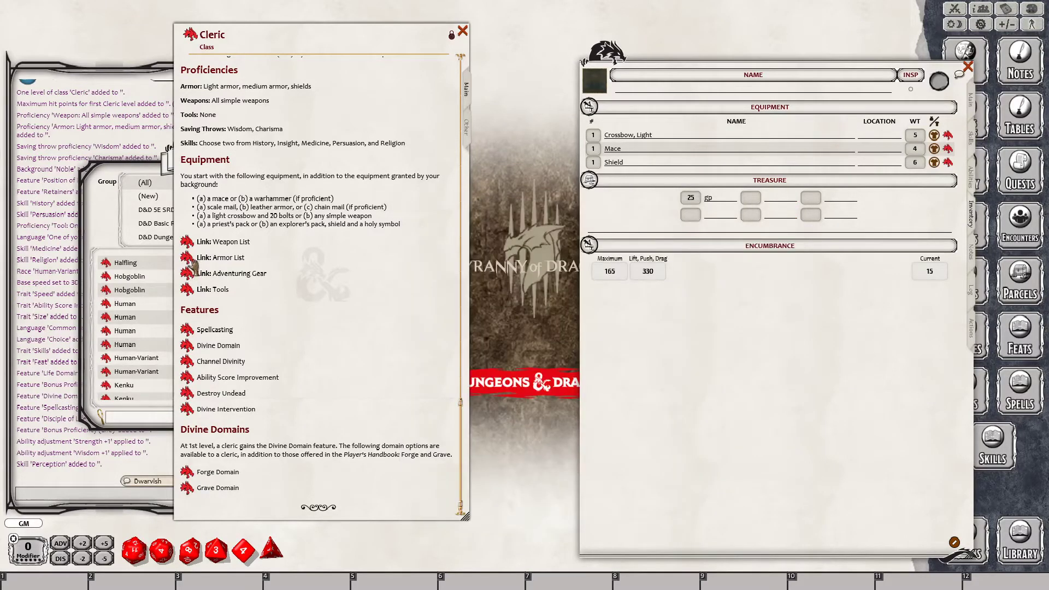
# - Open the Cleric's Armor List beside the character sheet and check the sheet's notes, log, abilities, inventory and skills
pyautogui.click(191, 260)
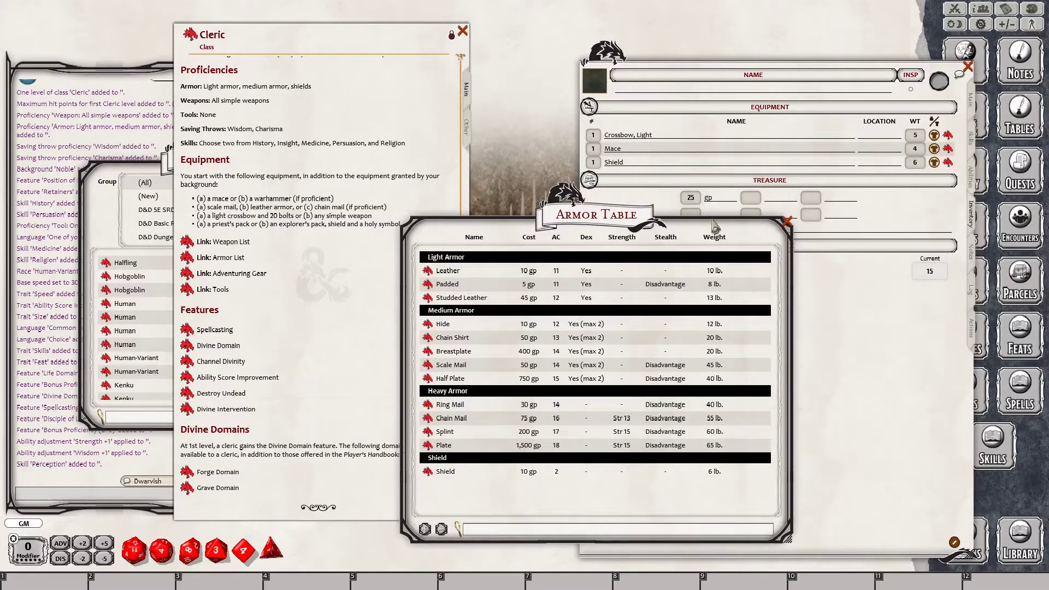
pyautogui.moveTo(698, 228); pyautogui.dragTo(529, 236)
pyautogui.click(970, 257)
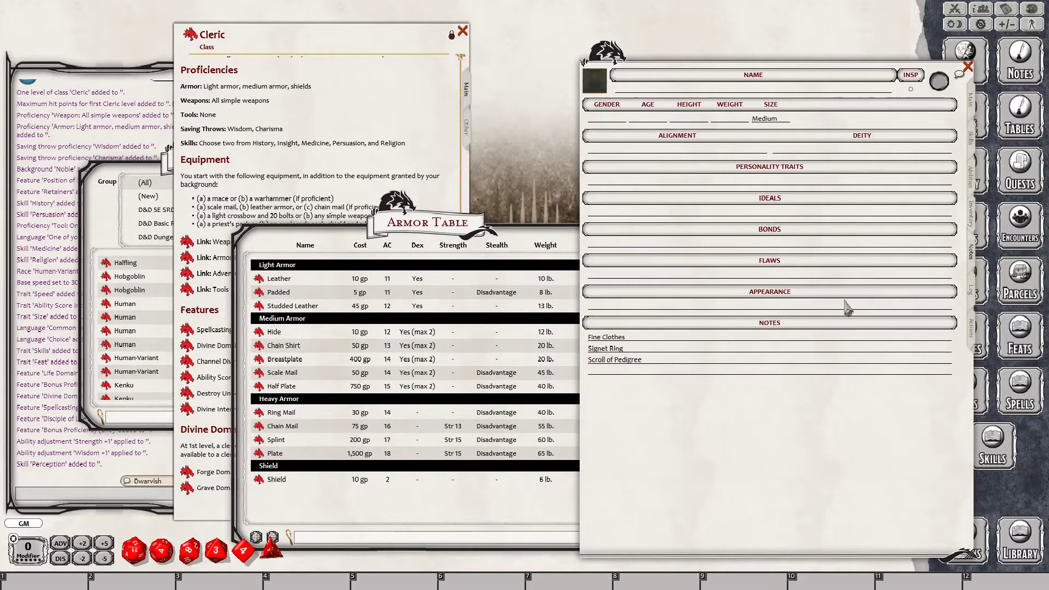
pyautogui.click(974, 327)
pyautogui.click(973, 304)
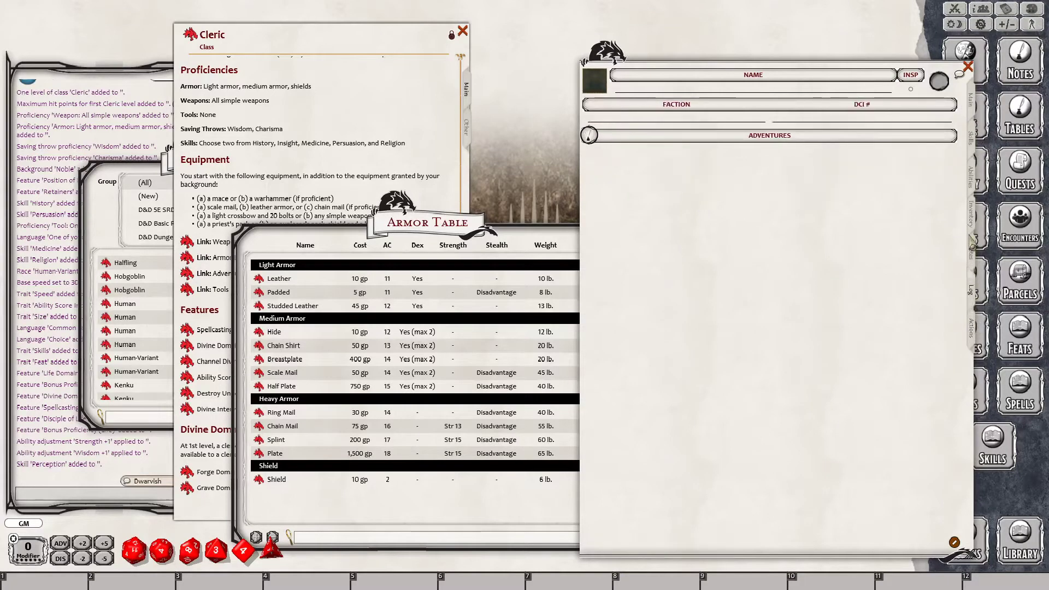
pyautogui.click(971, 214)
pyautogui.click(972, 176)
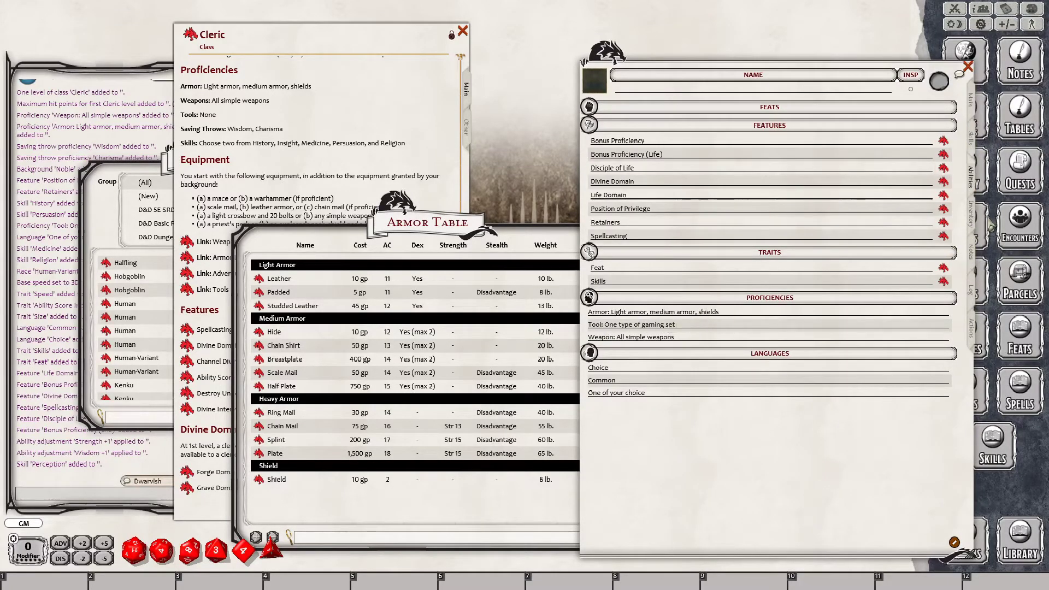
pyautogui.click(972, 216)
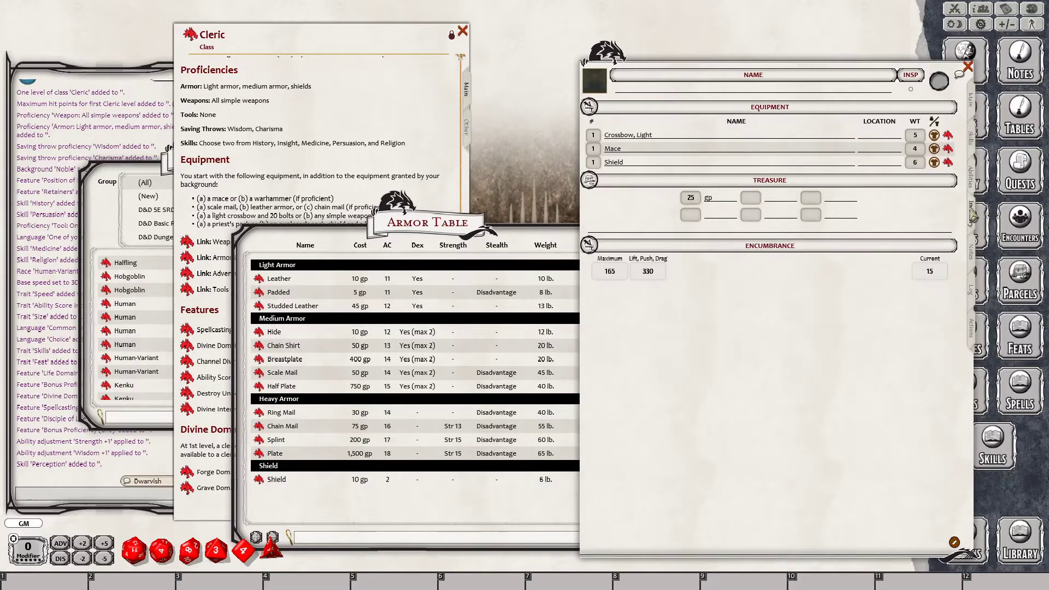
pyautogui.click(972, 141)
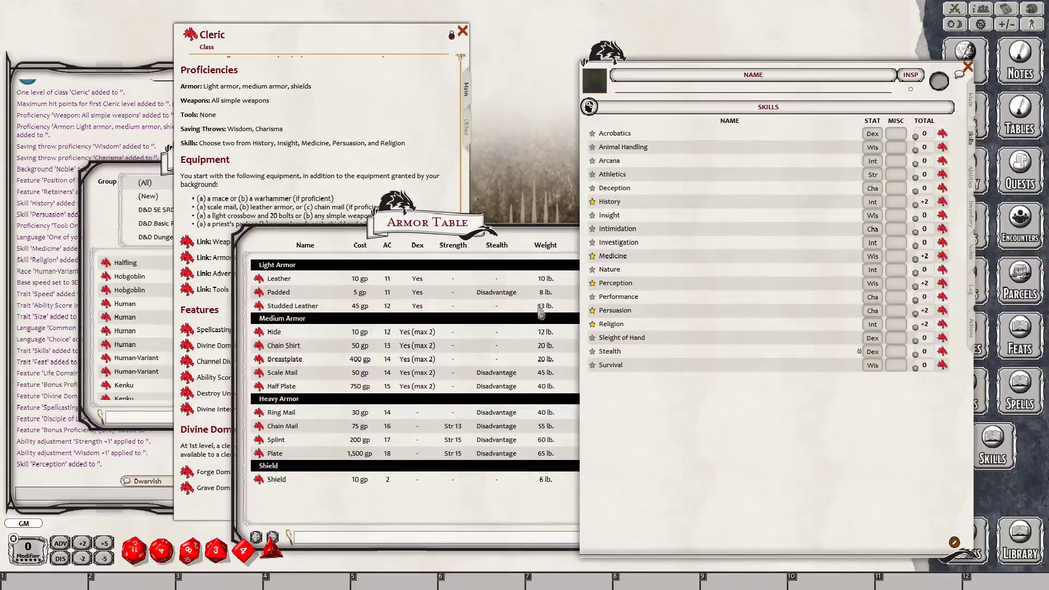
# - Add Scale Mail from the Armor Table to the character's inventory and close the table
pyautogui.click(971, 225)
pyautogui.moveTo(259, 373); pyautogui.dragTo(654, 170)
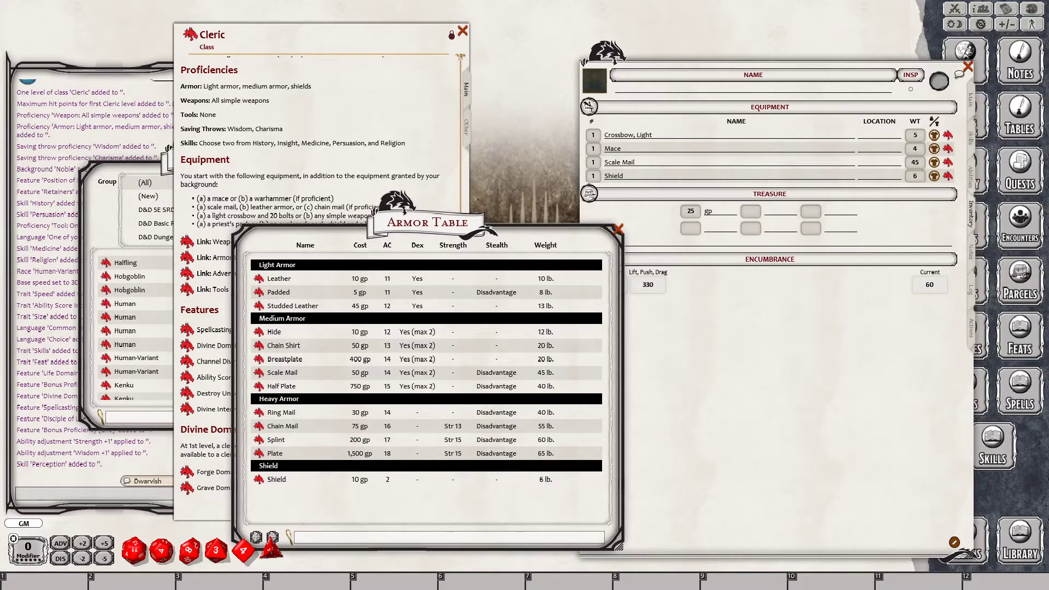
pyautogui.moveTo(440, 233); pyautogui.dragTo(551, 222)
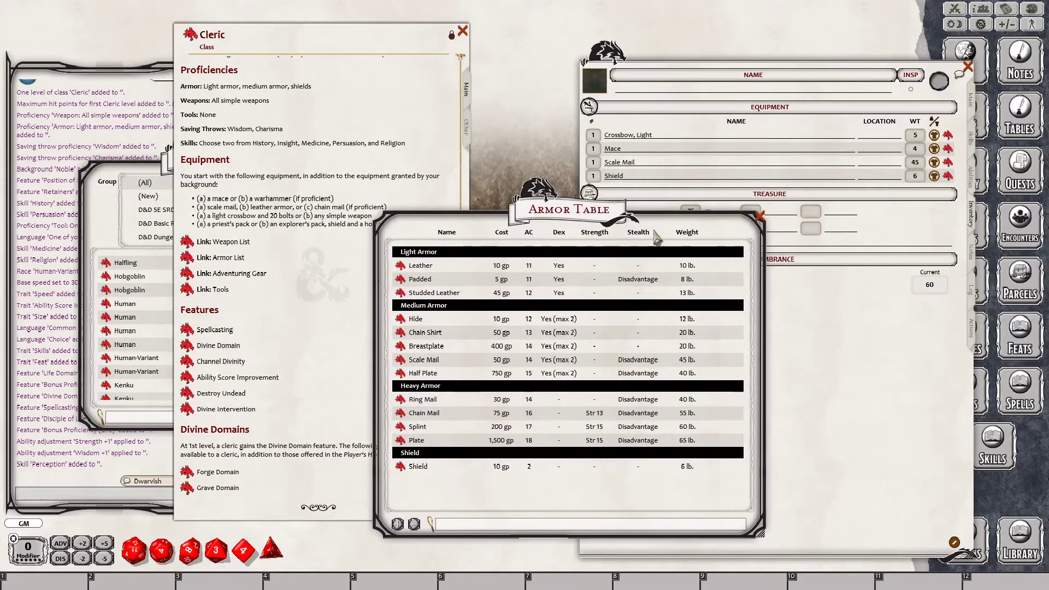
pyautogui.click(760, 216)
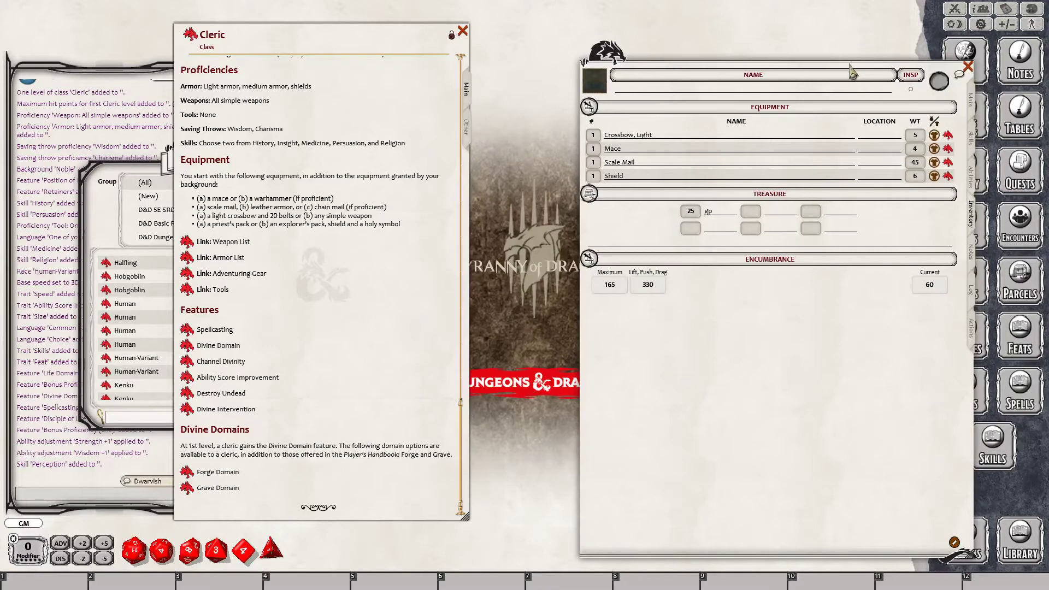
# - Open the Items list beside the character sheet and compare the descriptions of the Priest's Pack and the Explorer's Pack
pyautogui.moveTo(852, 66); pyautogui.dragTo(737, 67)
pyautogui.click(976, 279)
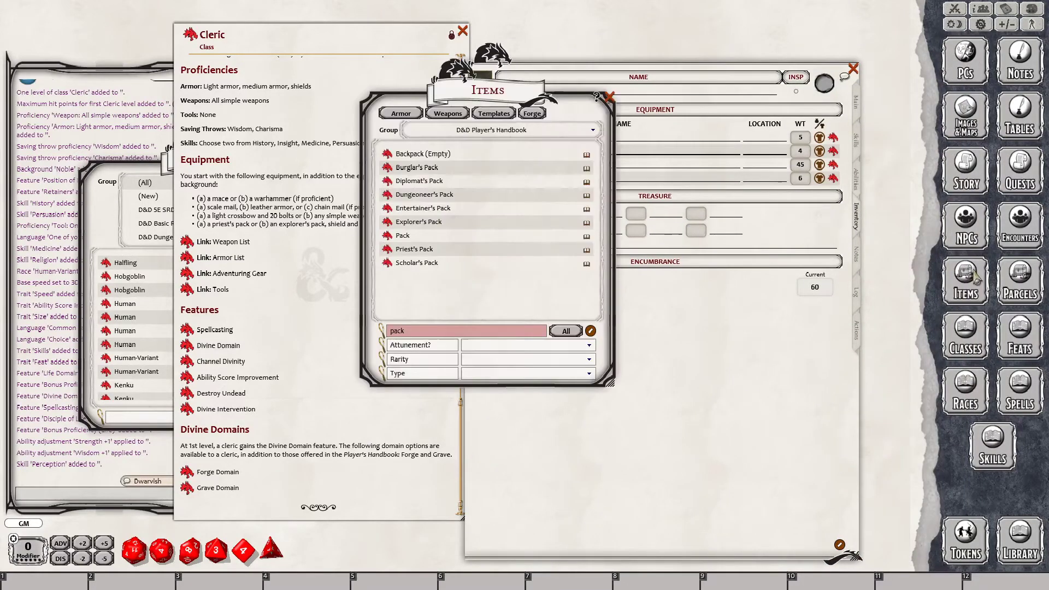
pyautogui.click(482, 331)
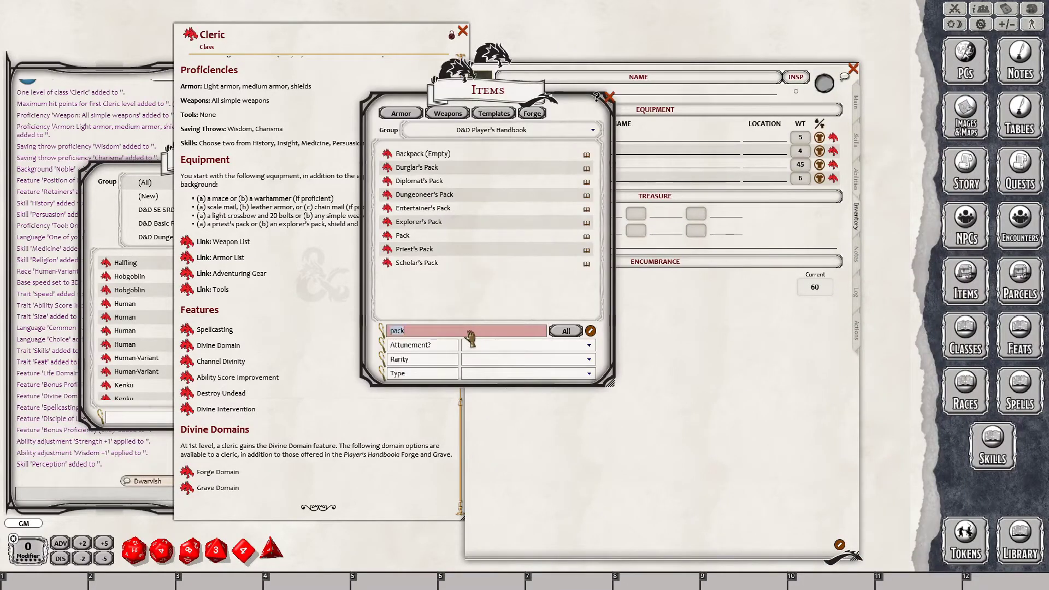
pyautogui.click(402, 251)
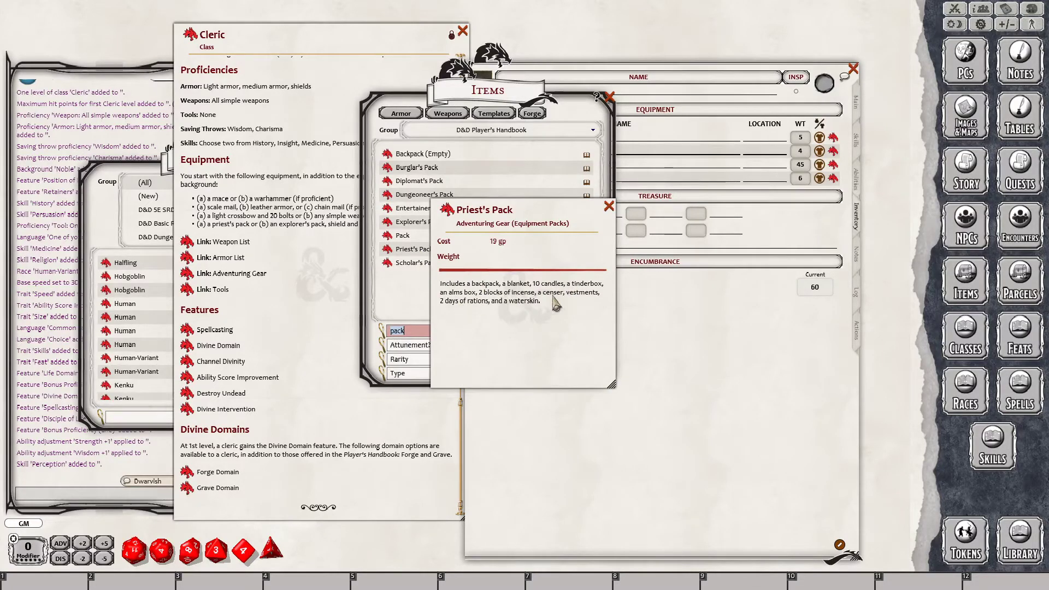
pyautogui.click(610, 207)
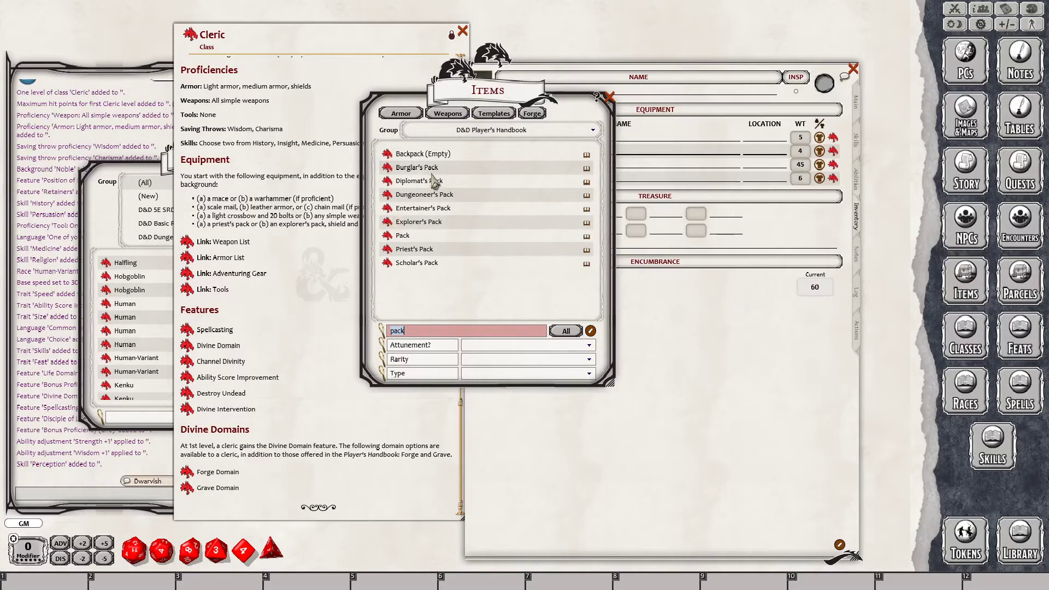
pyautogui.click(388, 222)
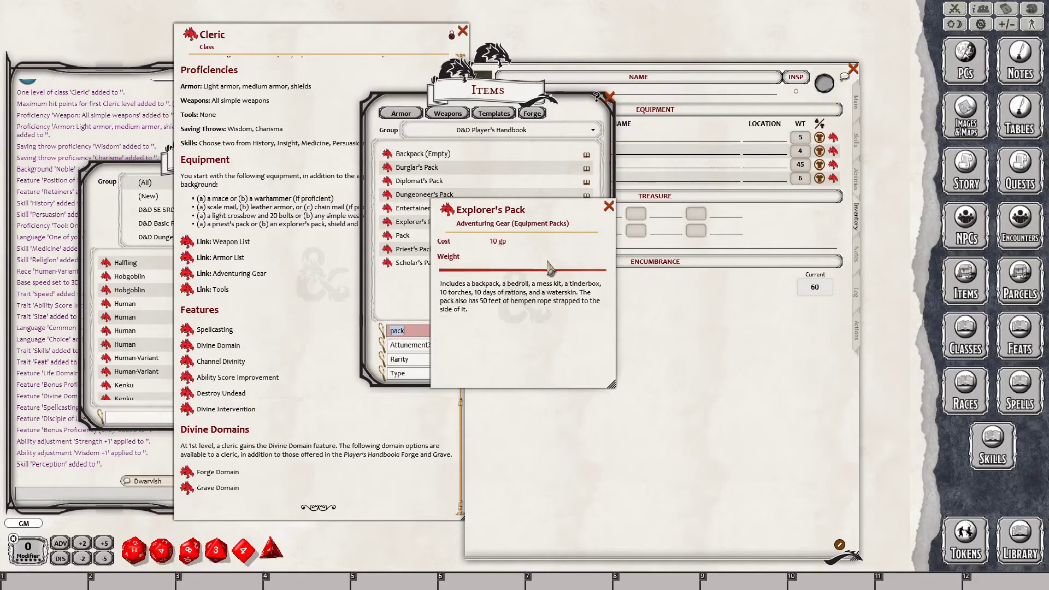
pyautogui.click(609, 207)
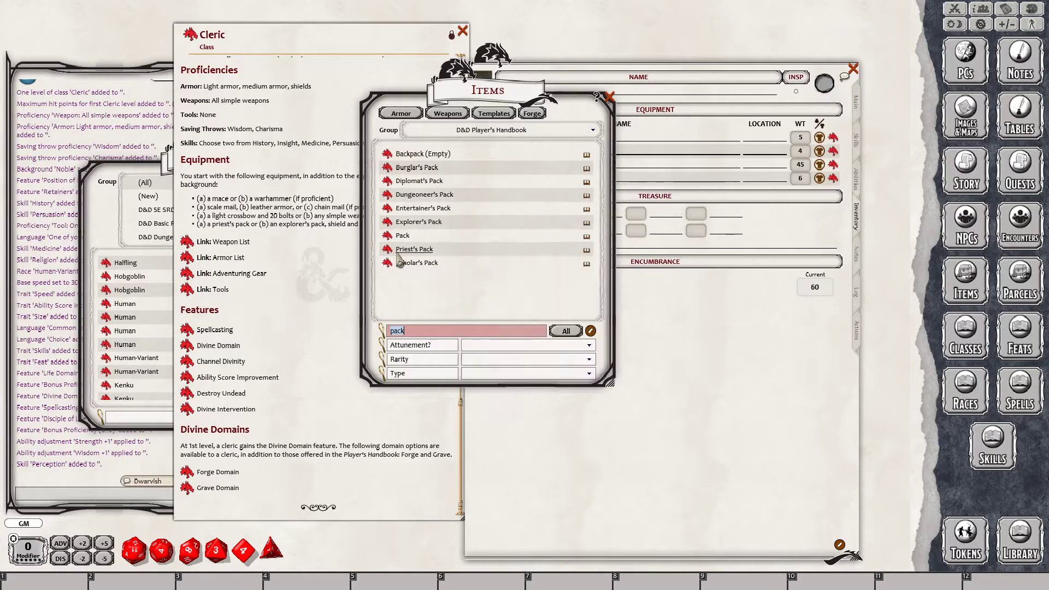
# - Add the contents of the Priest's Pack to the character's inventory and close the Items list
pyautogui.moveTo(685, 235); pyautogui.dragTo(683, 235)
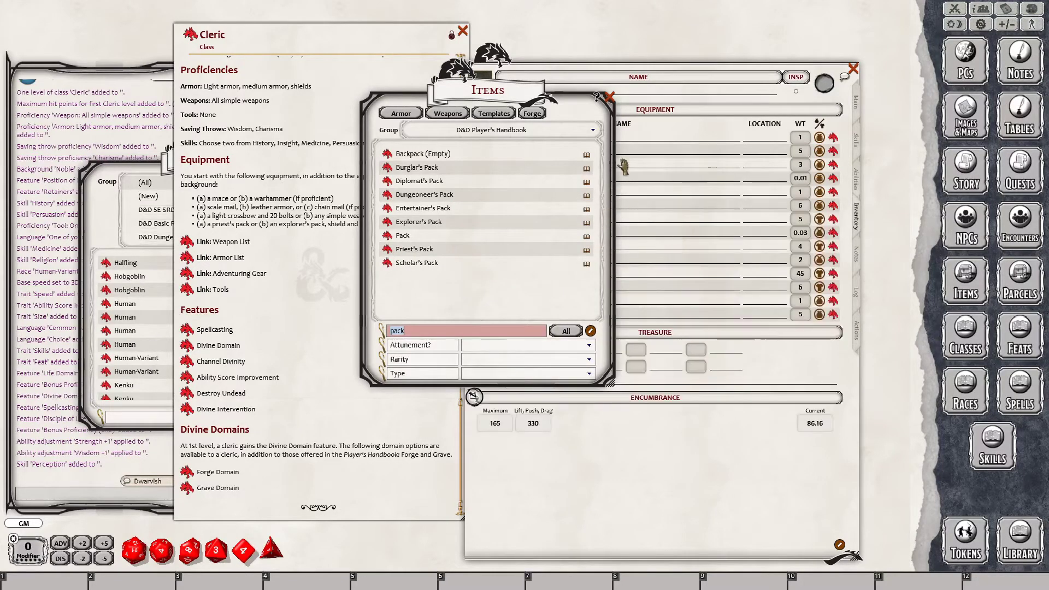
pyautogui.click(610, 97)
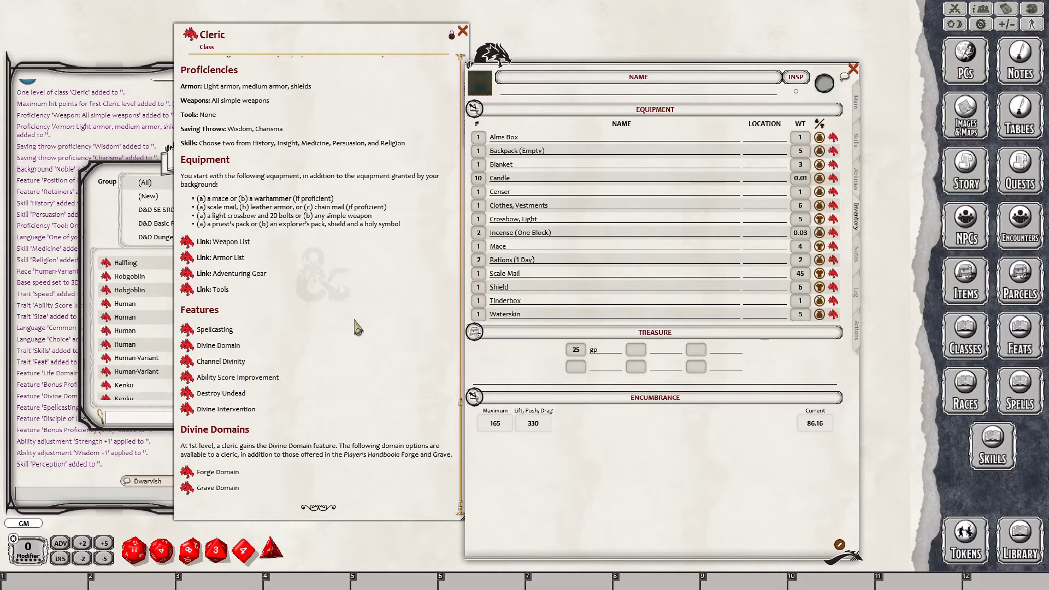
# - Review the Cleric class entry and the sheet's notes, log and actions, and open the class's Spellcasting feature
pyautogui.scroll(1, 345, 327)
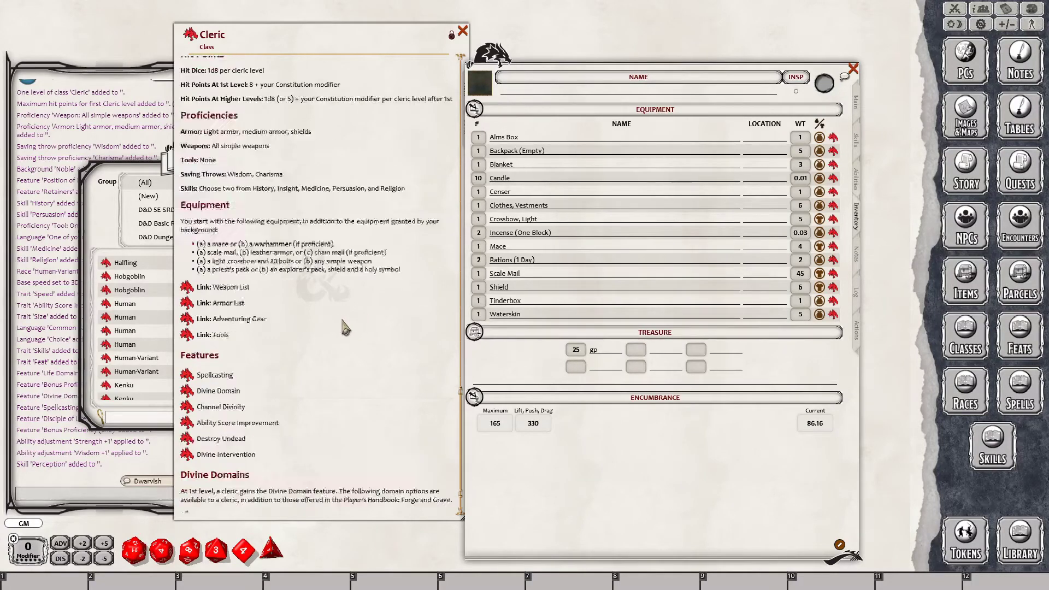
pyautogui.scroll(3, 344, 326)
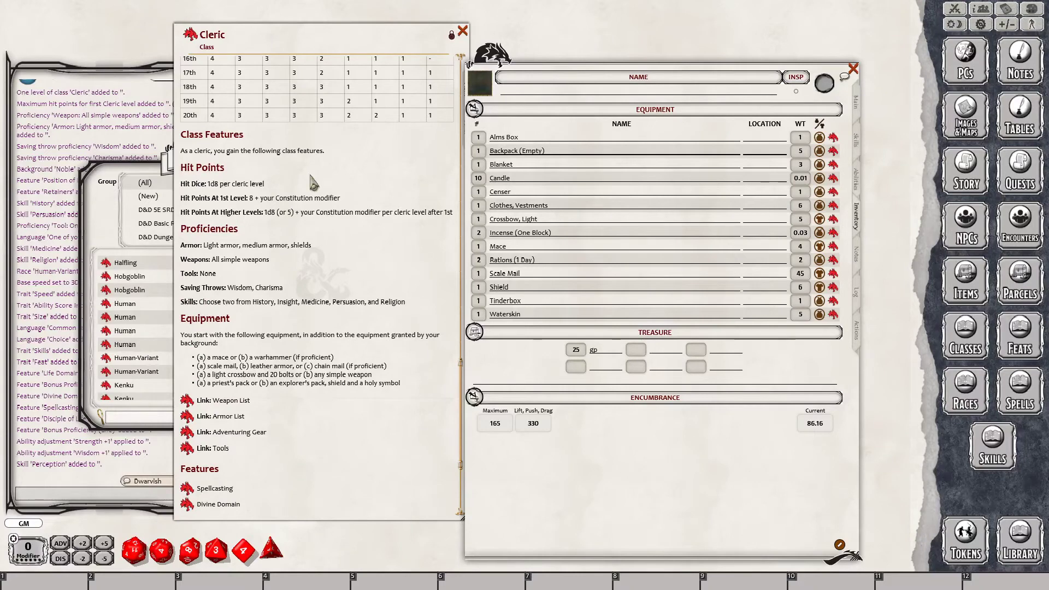
pyautogui.scroll(-3, 322, 300)
pyautogui.scroll(-1, 324, 303)
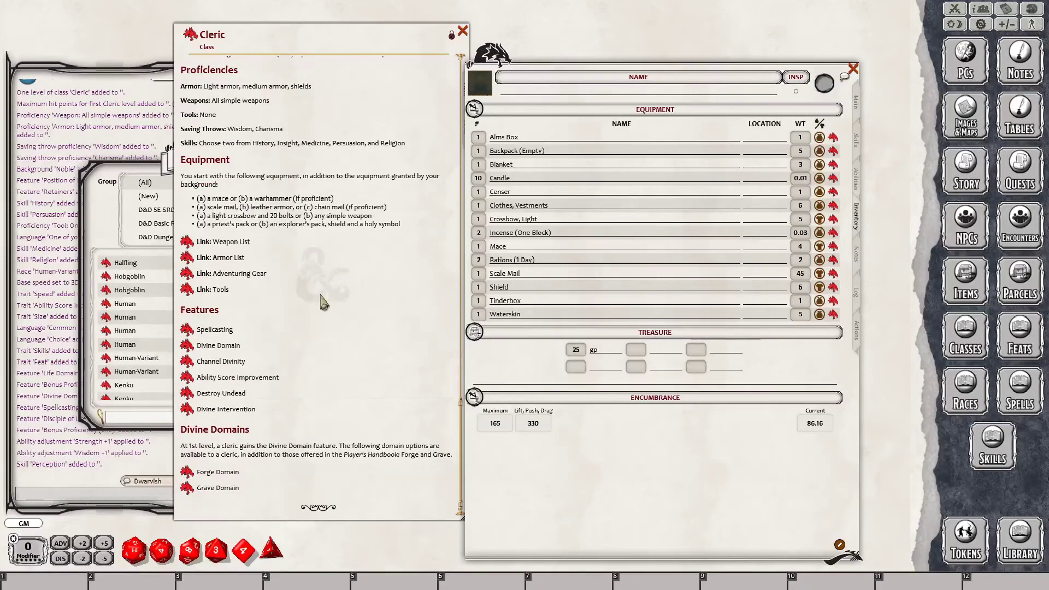
pyautogui.click(857, 256)
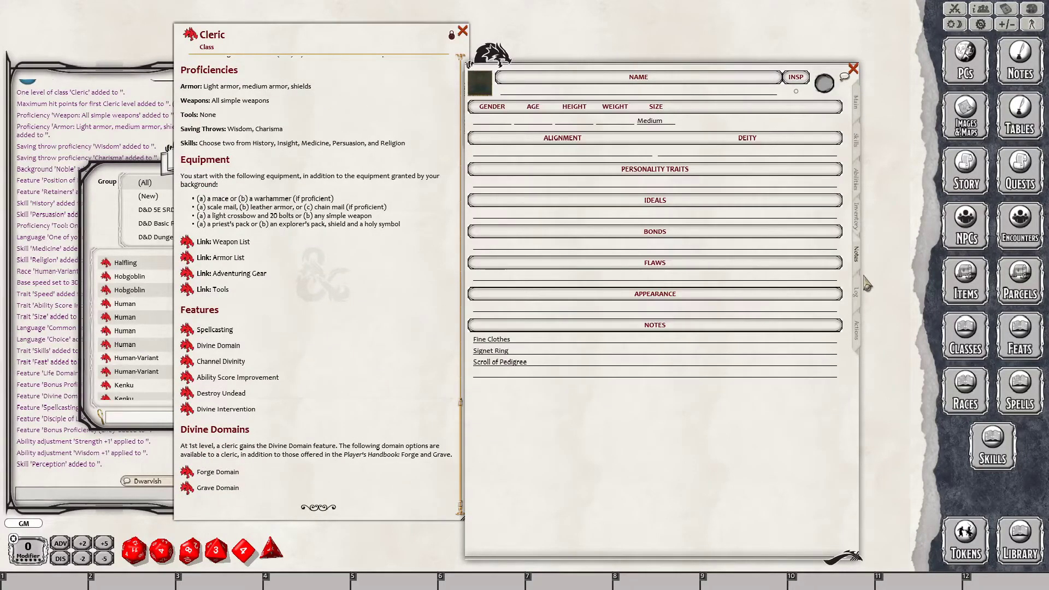
pyautogui.click(864, 304)
pyautogui.click(863, 334)
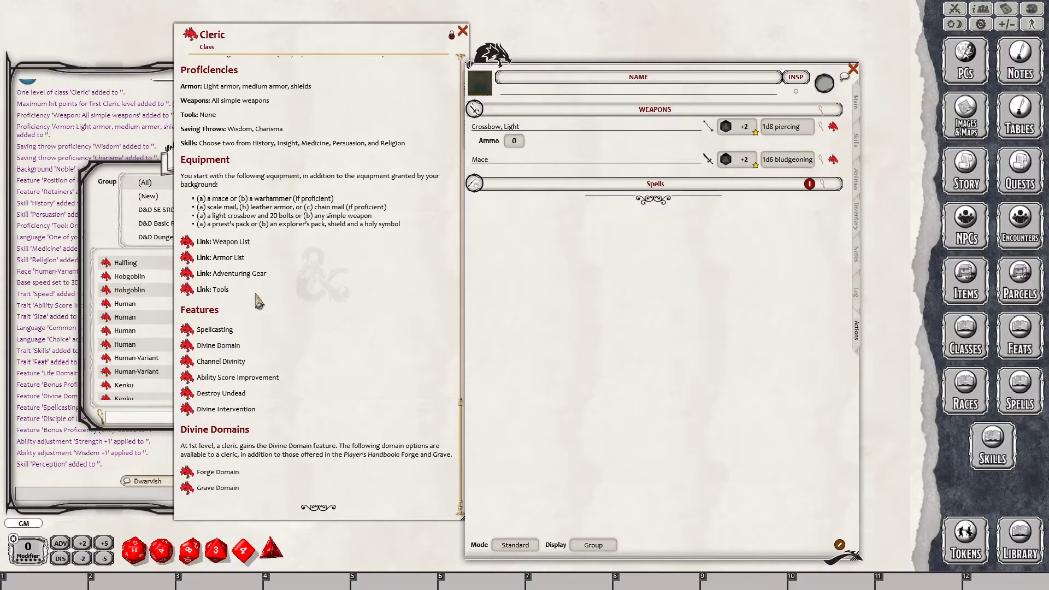
pyautogui.click(192, 330)
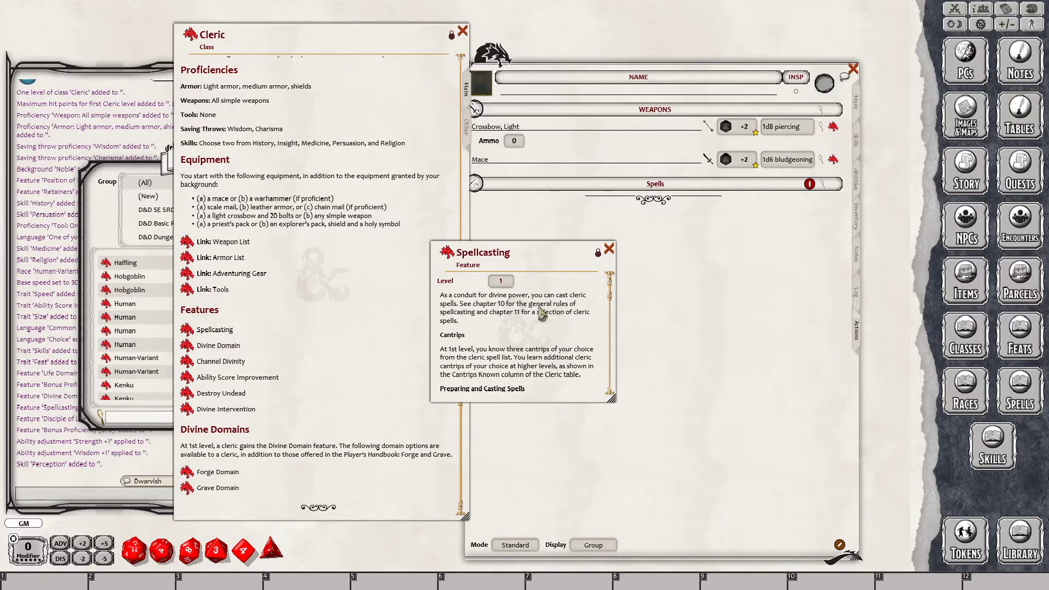
# - Read the cantrip and spell preparation rules in the Spellcasting feature
pyautogui.scroll(-2, 519, 322)
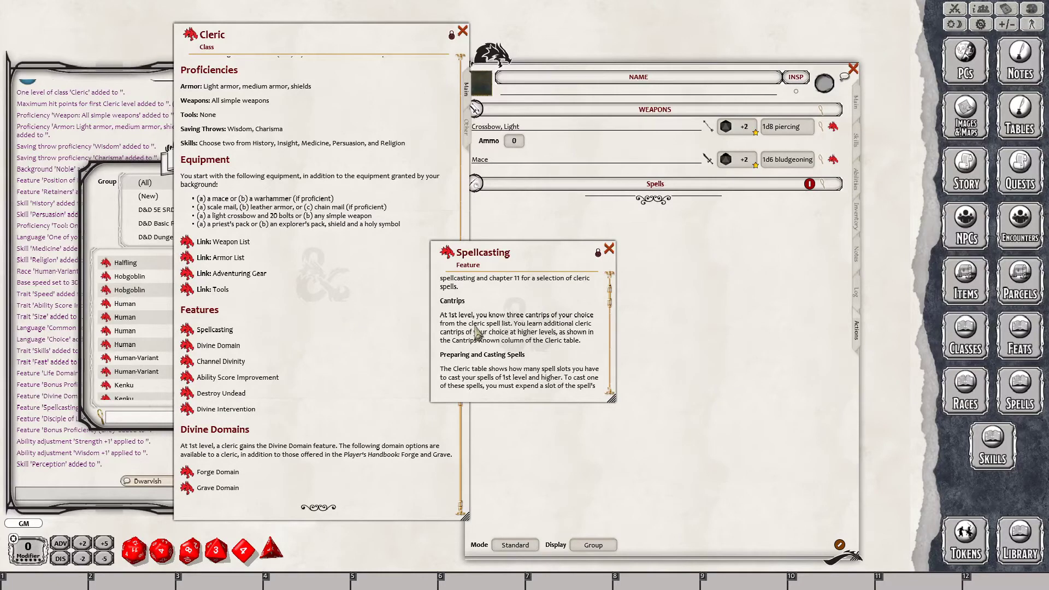
pyautogui.scroll(-3, 477, 333)
pyautogui.scroll(3, 477, 333)
# - Close the Races list and move the Spellcasting window aside so the character sheet's actions are in view
pyautogui.click(117, 222)
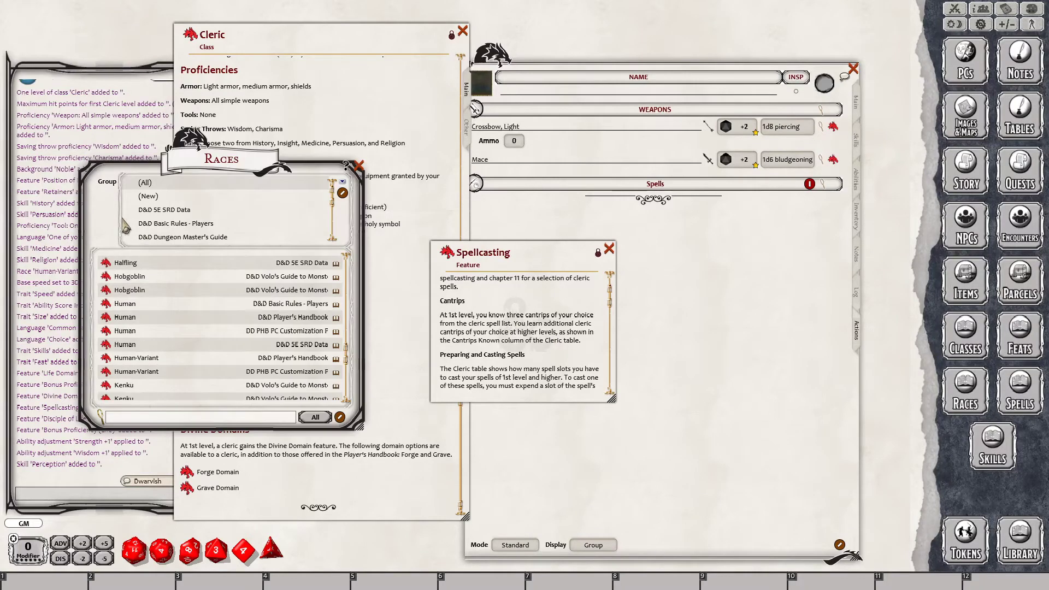
pyautogui.click(358, 165)
pyautogui.moveTo(539, 255); pyautogui.dragTo(417, 277)
pyautogui.click(855, 290)
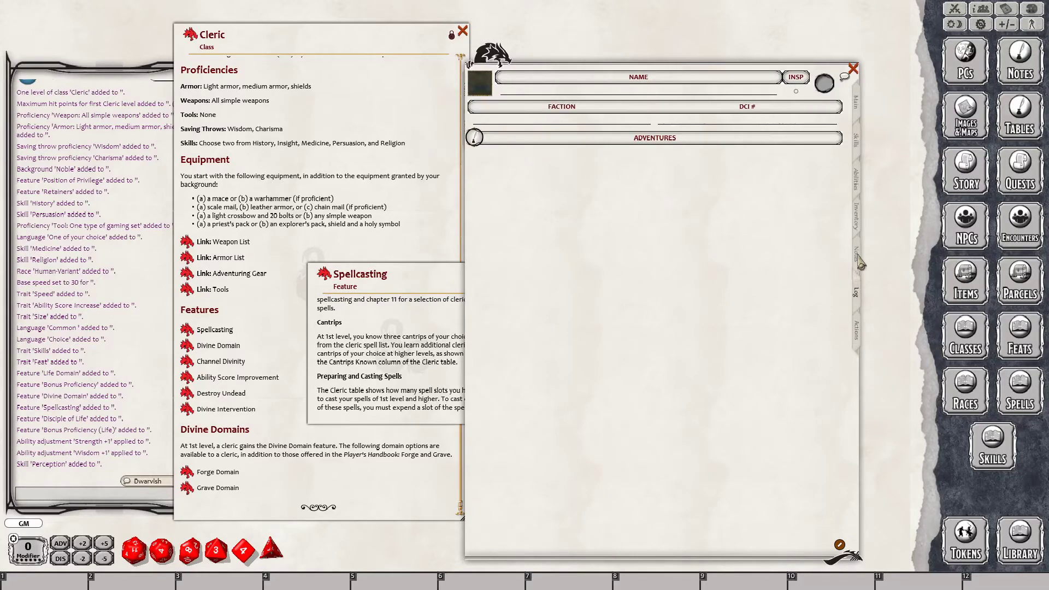
pyautogui.click(856, 331)
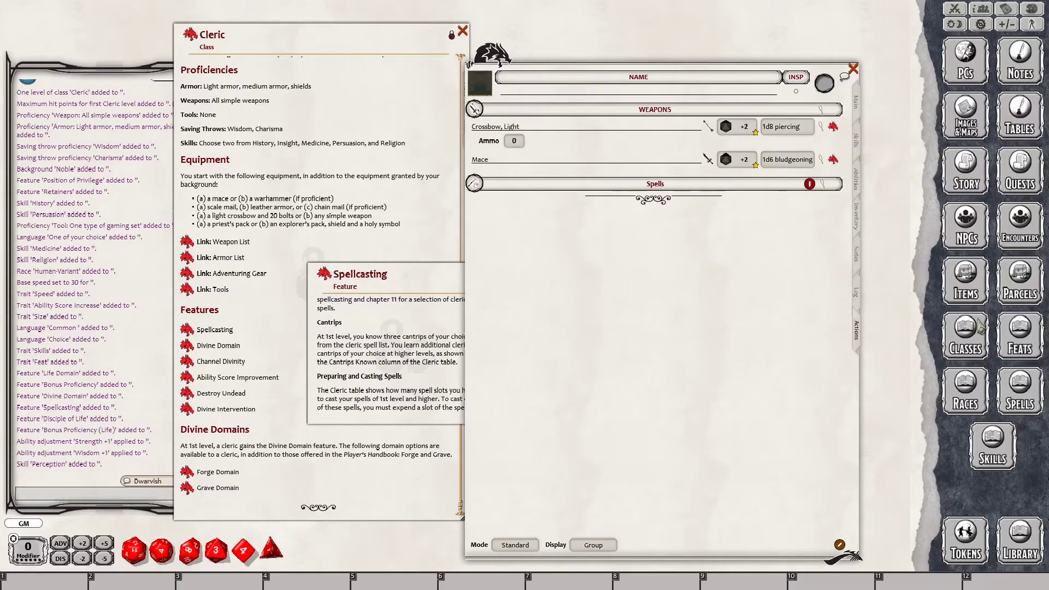
# - Open the Feats list and filter it to the D&D Player's Handbook group
pyautogui.click(1014, 339)
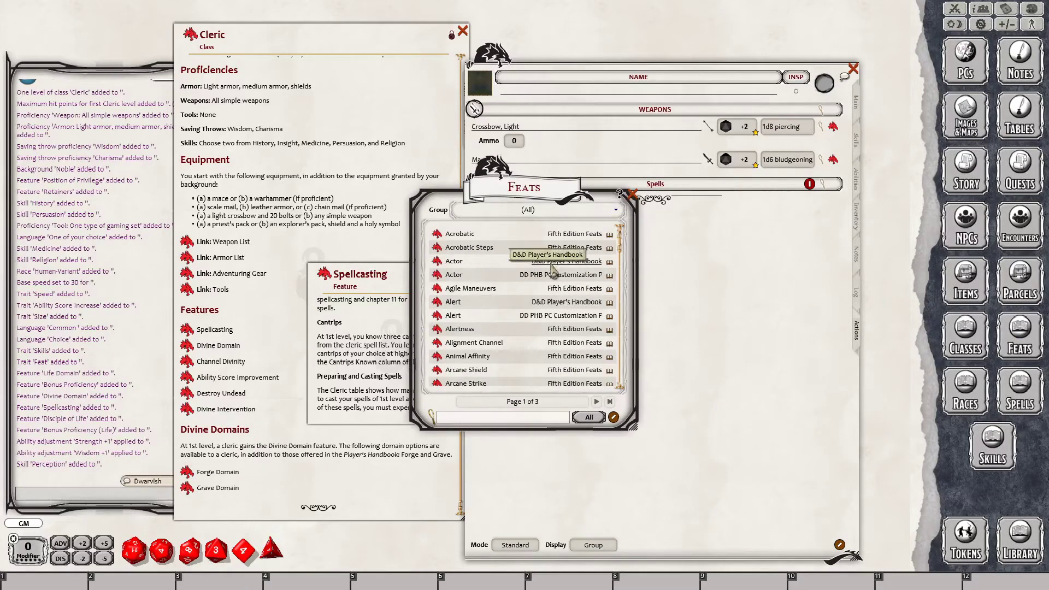
pyautogui.scroll(-1, 541, 276)
pyautogui.scroll(1, 527, 284)
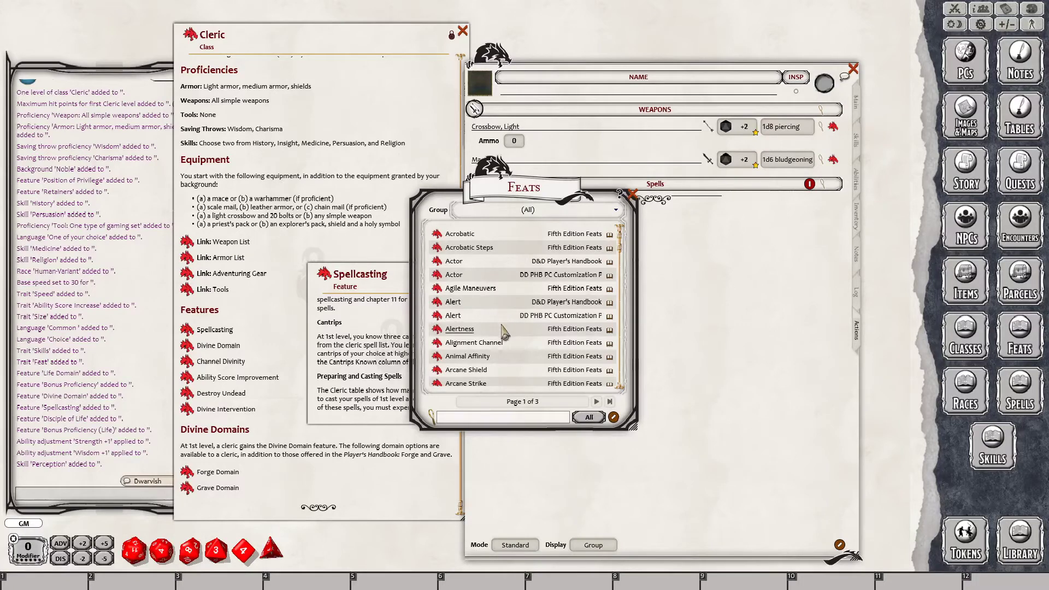
pyautogui.scroll(-1, 502, 327)
pyautogui.scroll(-1, 508, 336)
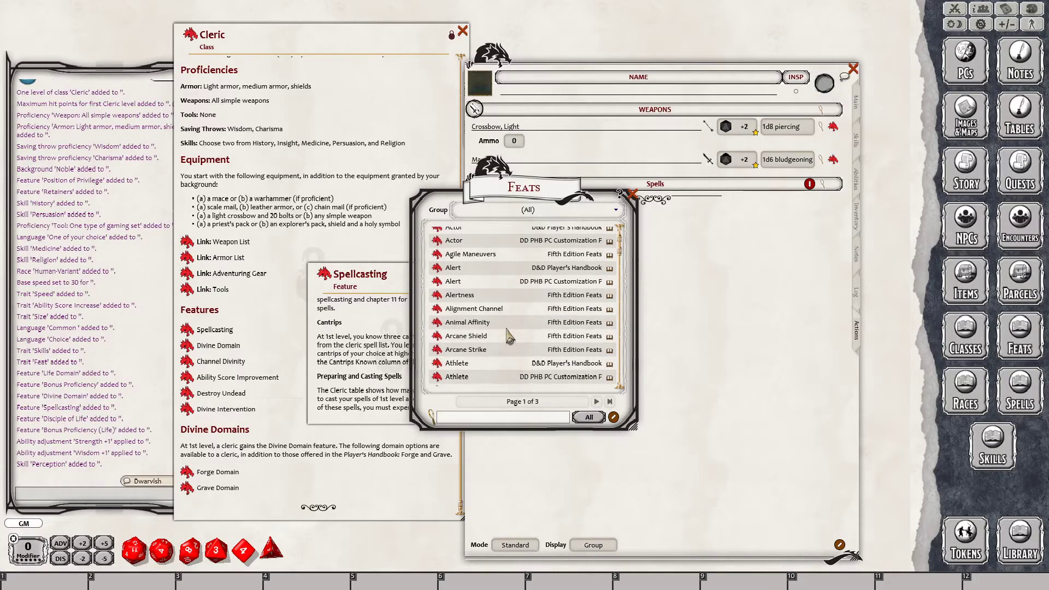
pyautogui.click(546, 213)
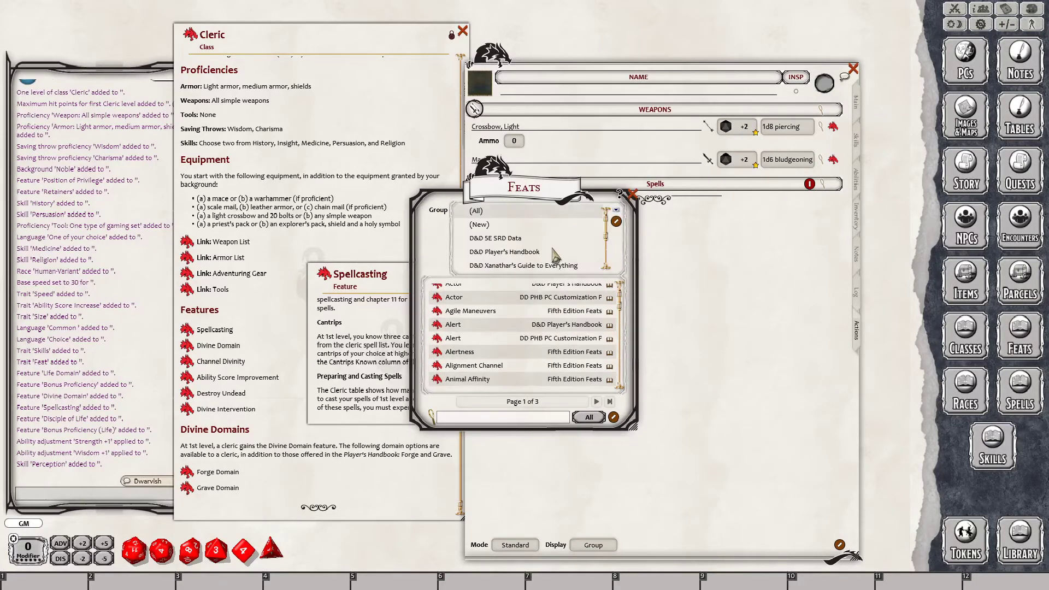
pyautogui.scroll(-5, 553, 252)
pyautogui.scroll(5, 555, 255)
pyautogui.click(544, 252)
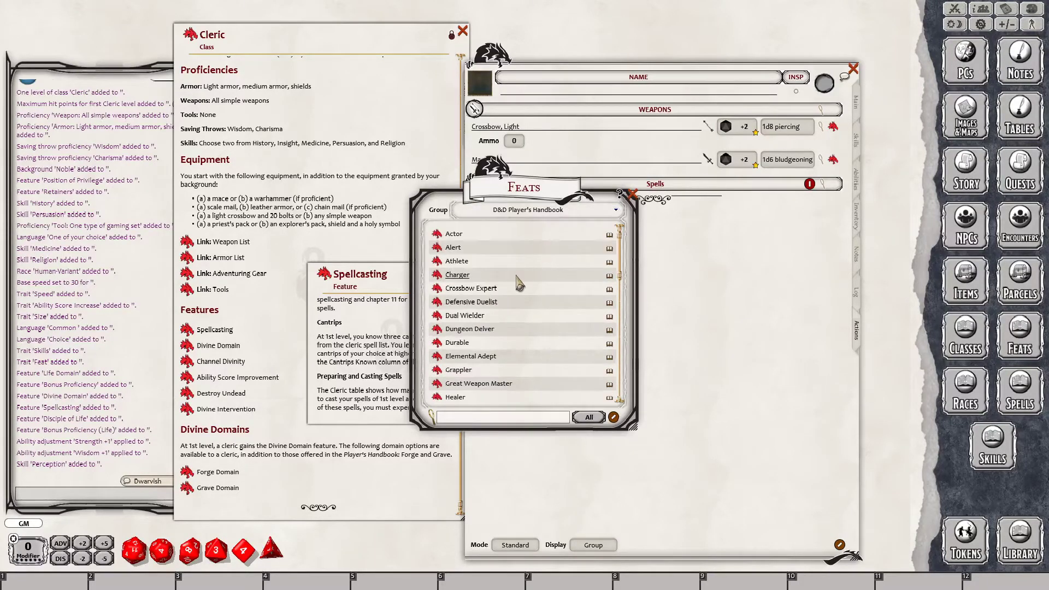
# - Read the War Caster feat's prerequisite and benefits, and close its description
pyautogui.scroll(-10, 524, 306)
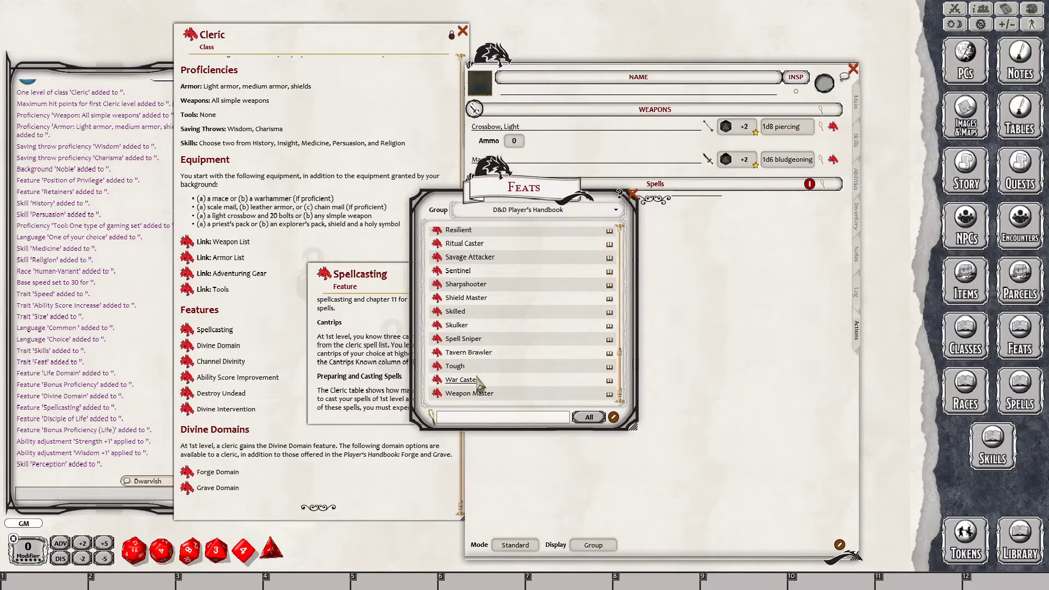
pyautogui.click(437, 380)
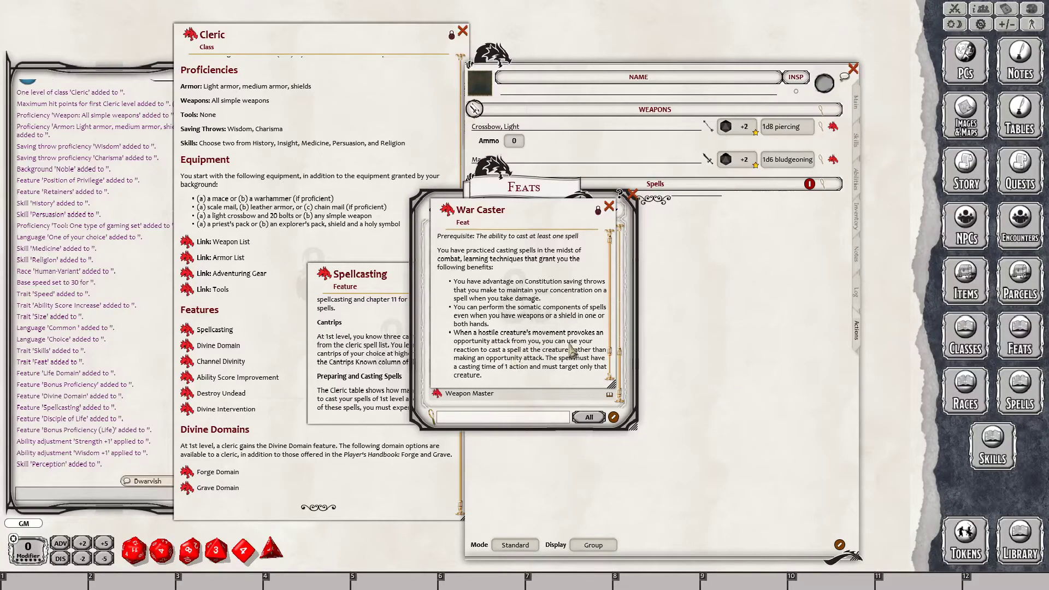
pyautogui.scroll(-2, 539, 365)
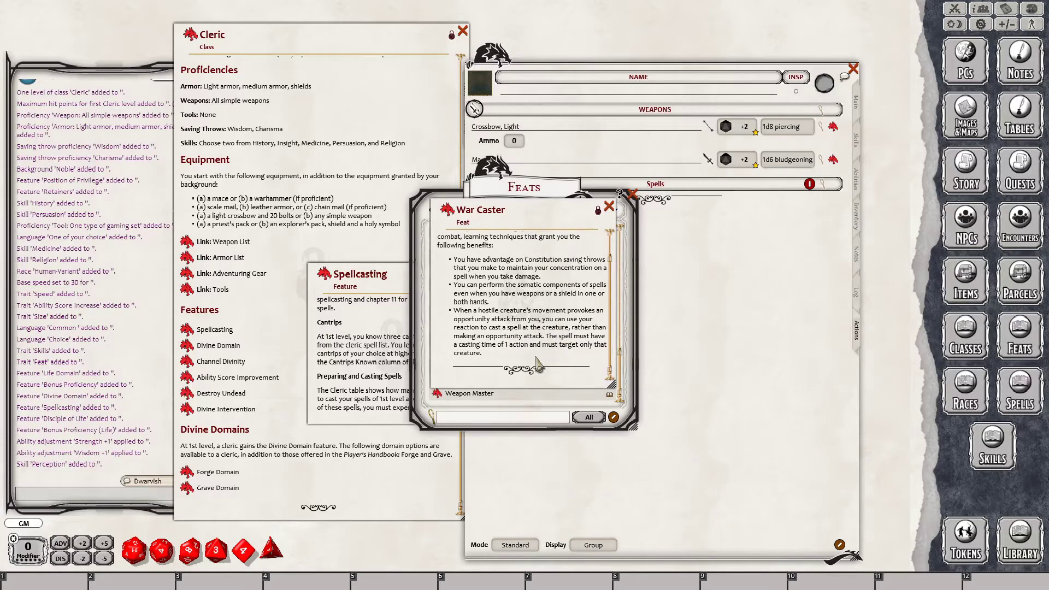
pyautogui.click(609, 206)
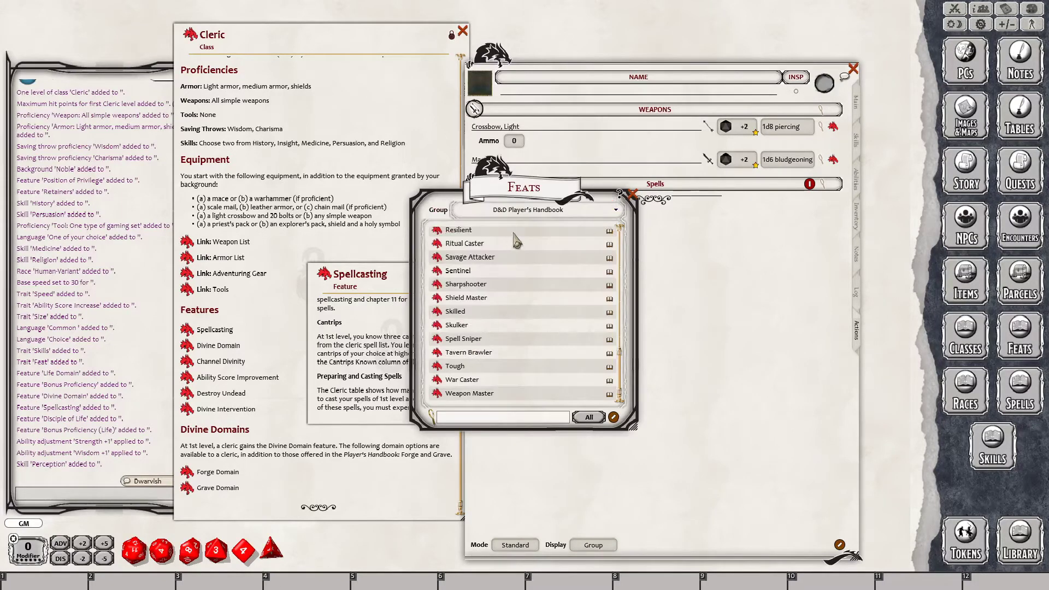
# - Add the War Caster feat from the Player's Handbook feats to the character sheet
pyautogui.moveTo(486, 198); pyautogui.dragTo(354, 237)
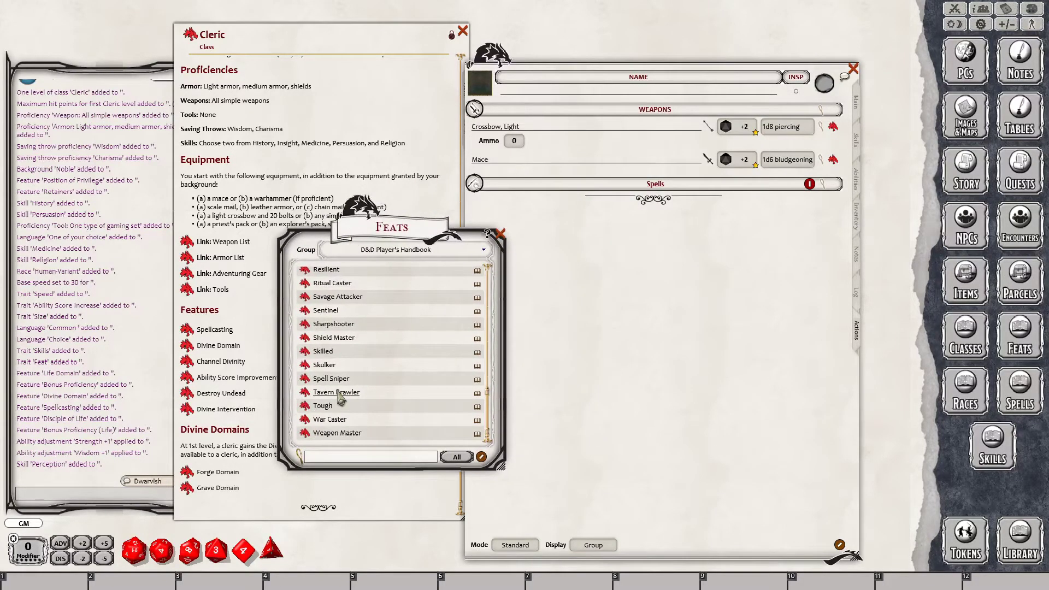
pyautogui.scroll(10, 349, 393)
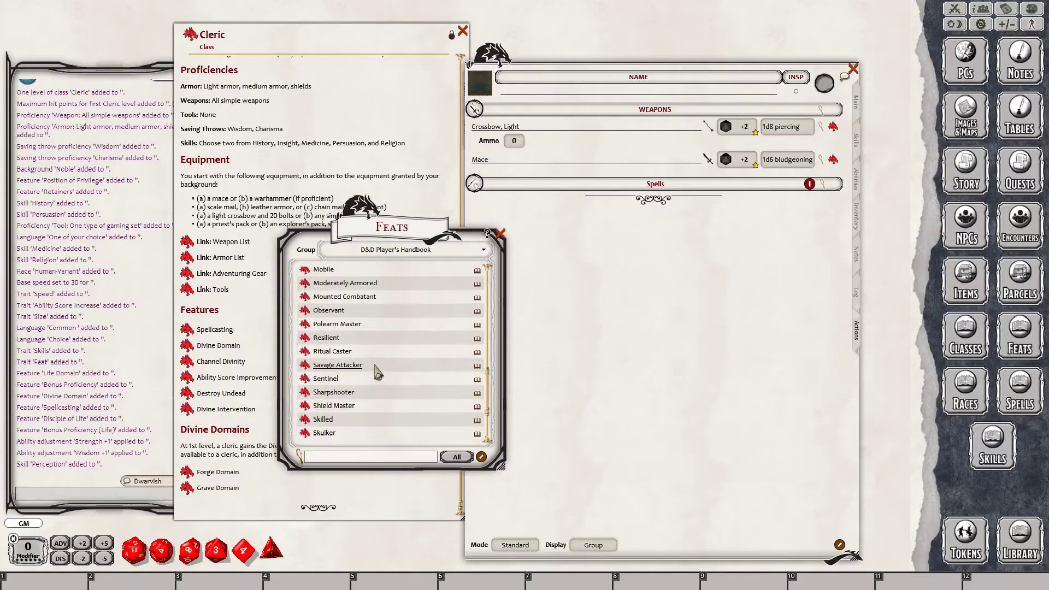
pyautogui.scroll(-10, 381, 371)
pyautogui.scroll(5, 381, 371)
pyautogui.scroll(-5, 382, 372)
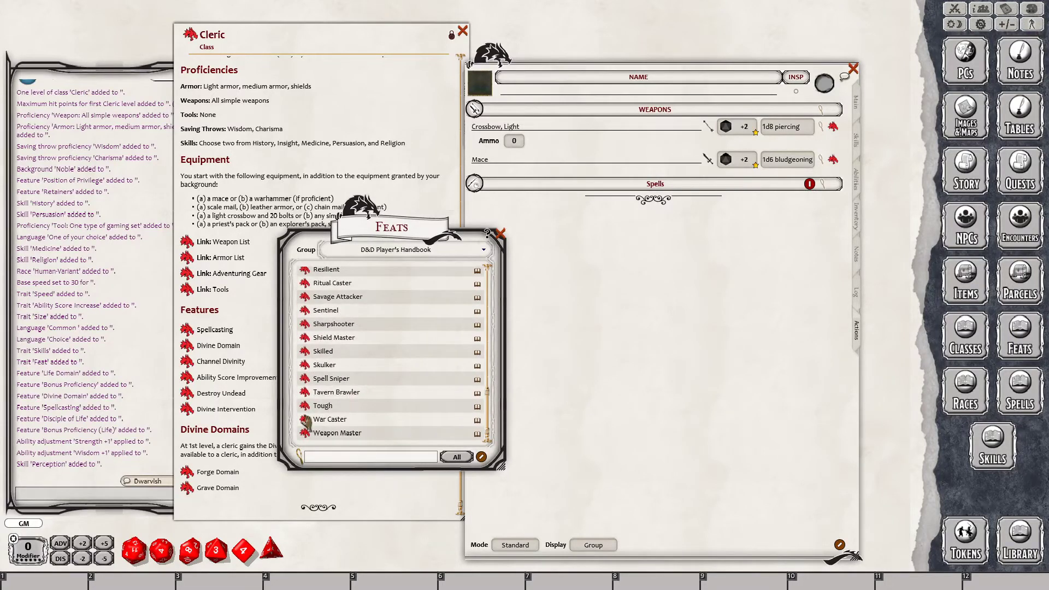
pyautogui.moveTo(306, 421); pyautogui.dragTo(665, 287)
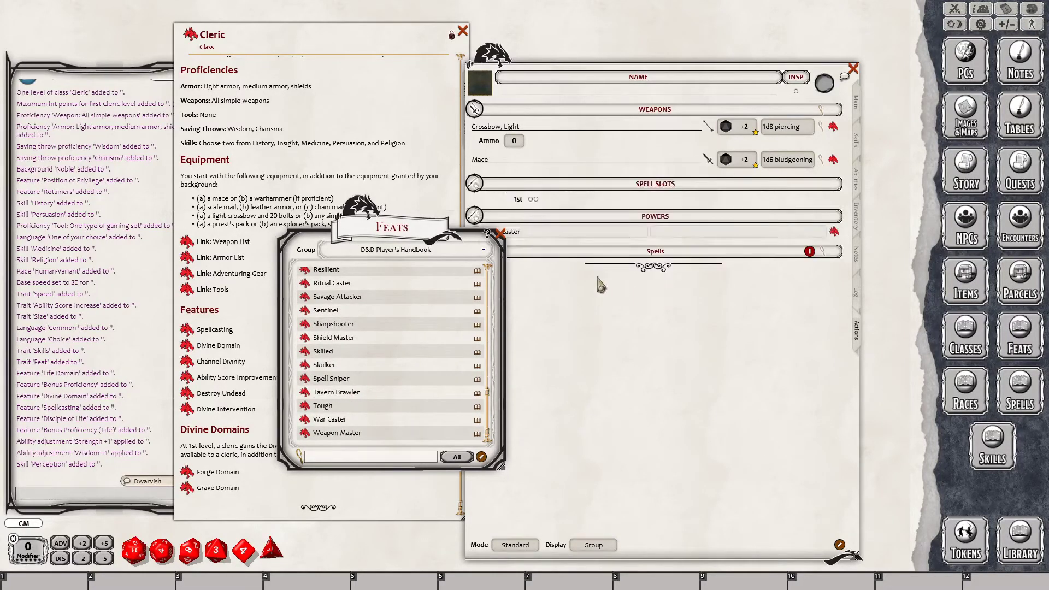
# - Post the War Caster power from the character sheet to the chat and bring the Spellcasting window forward
pyautogui.moveTo(432, 229); pyautogui.dragTo(705, 288)
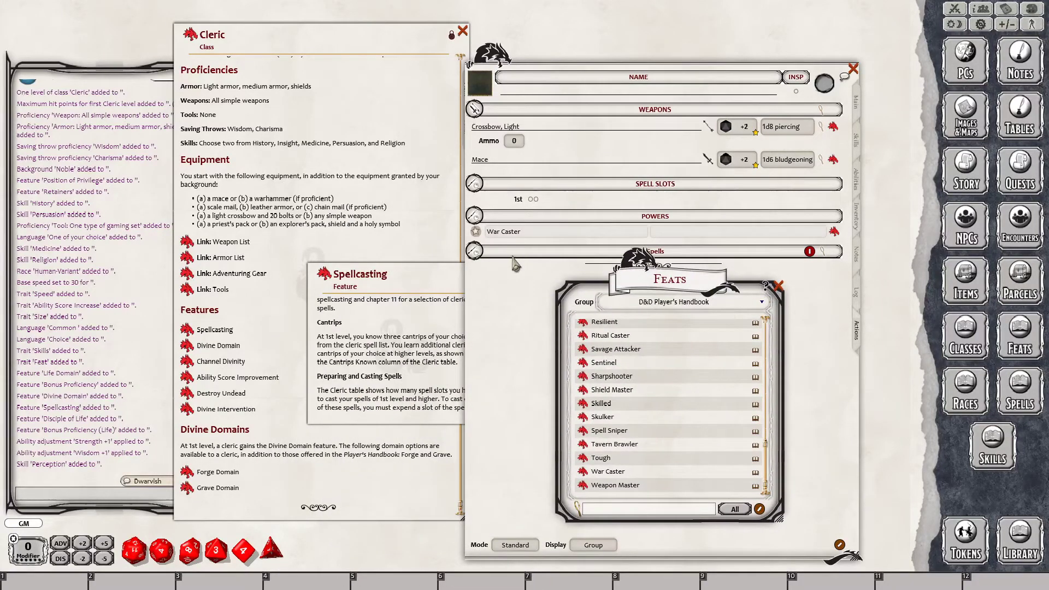
pyautogui.click(476, 232)
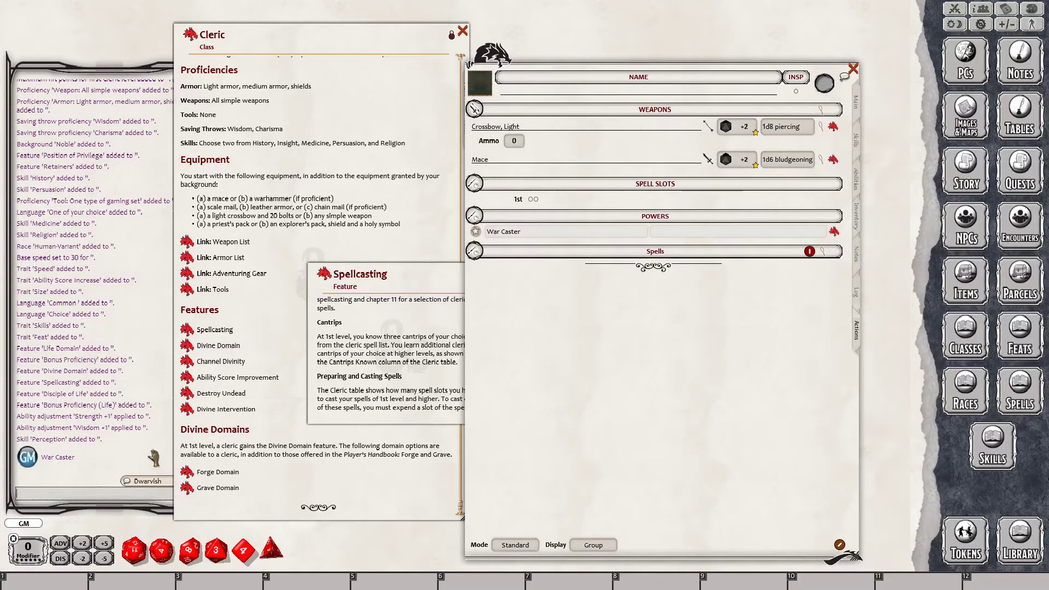
pyautogui.click(377, 350)
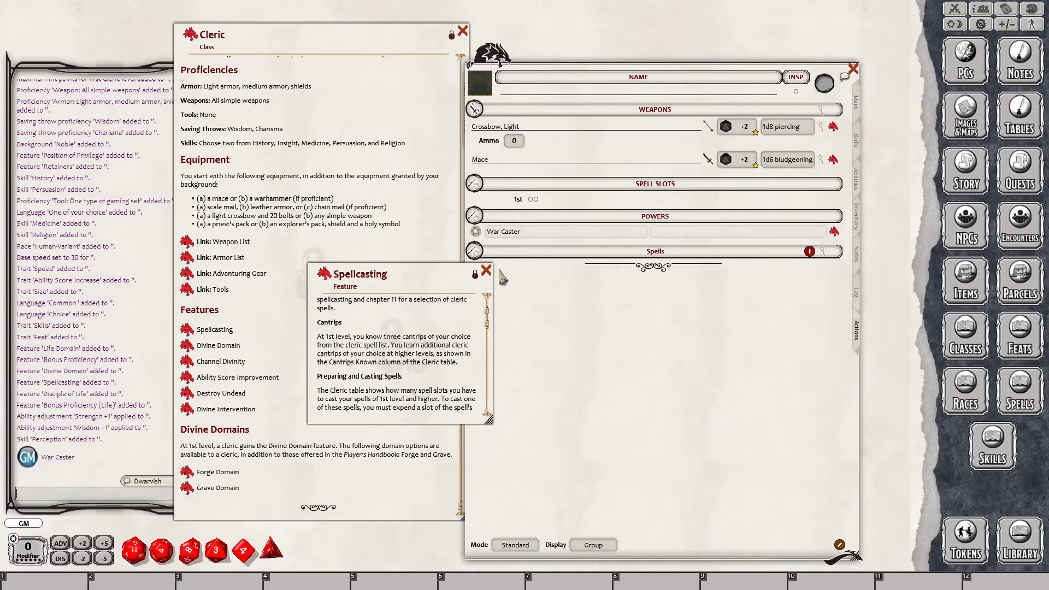
# - Open the D&D Player's Handbook entry for the Cleric class and view its linked Cleric image
pyautogui.click(964, 334)
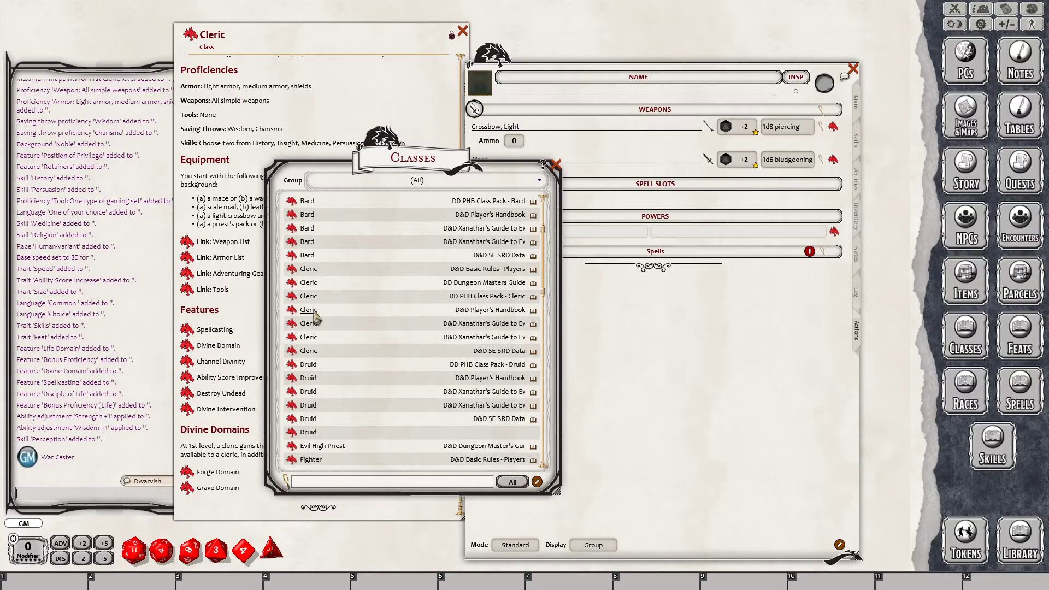
pyautogui.click(309, 310)
pyautogui.scroll(-1, 504, 301)
pyautogui.scroll(-1, 504, 300)
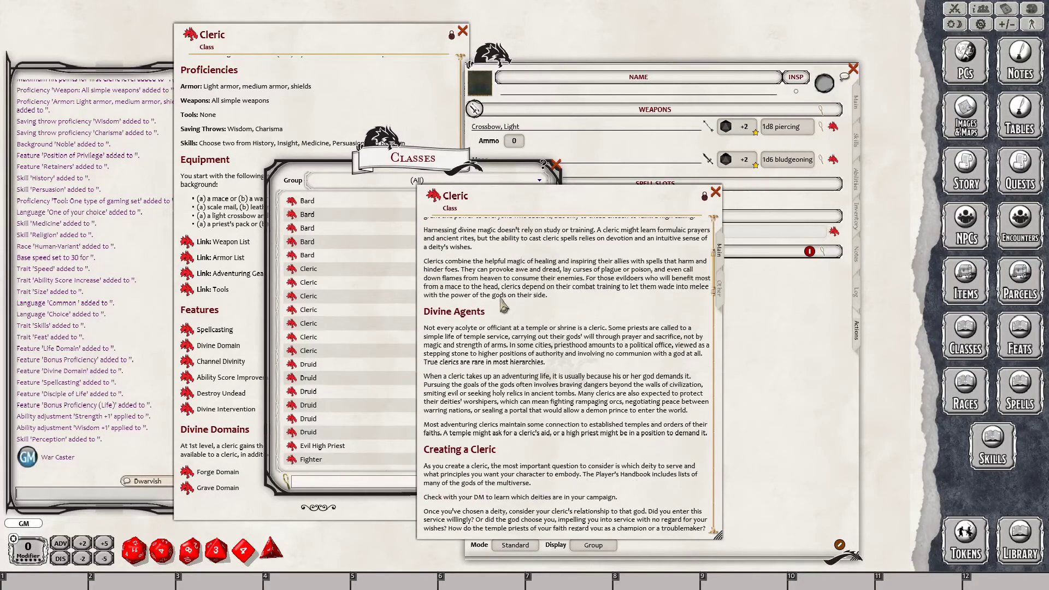
pyautogui.scroll(4, 503, 301)
pyautogui.click(431, 244)
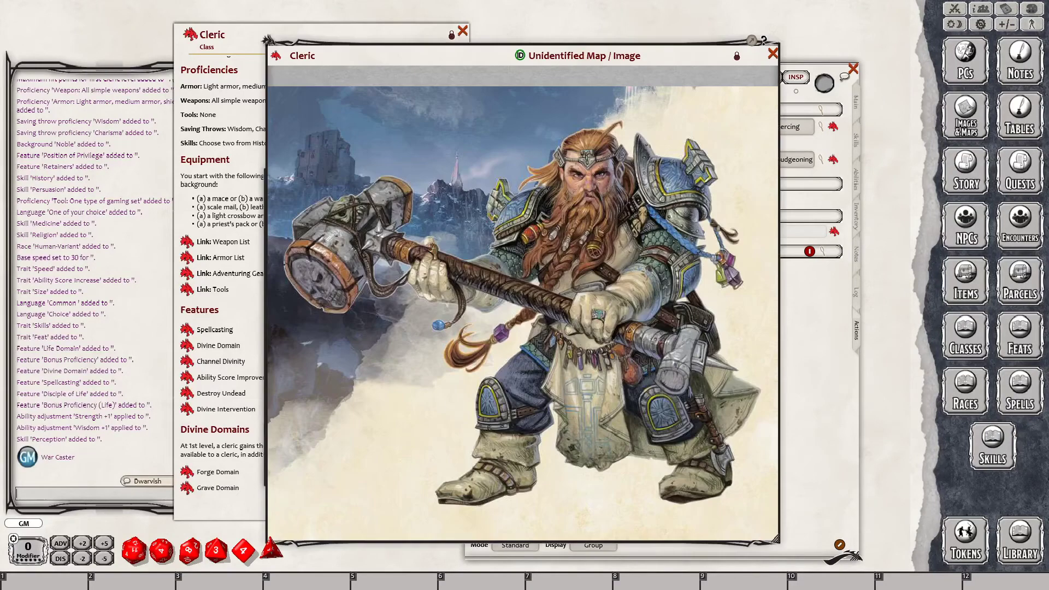
pyautogui.click(773, 56)
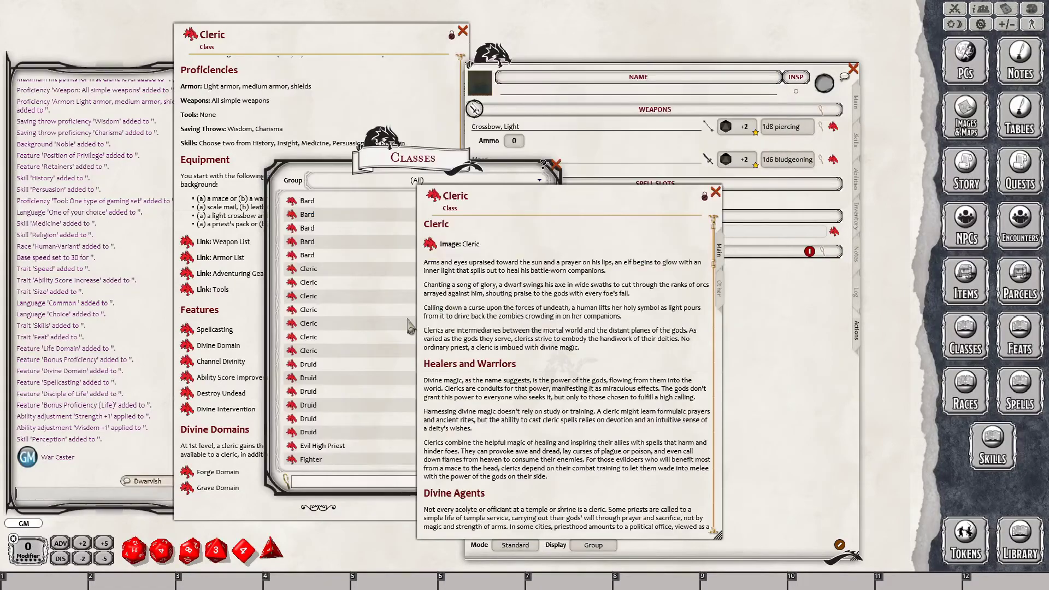
# - Open the Spellcasting feature from the Player's Handbook Cleric entry and close the Classes list
pyautogui.scroll(-5, 549, 373)
pyautogui.scroll(-20, 549, 374)
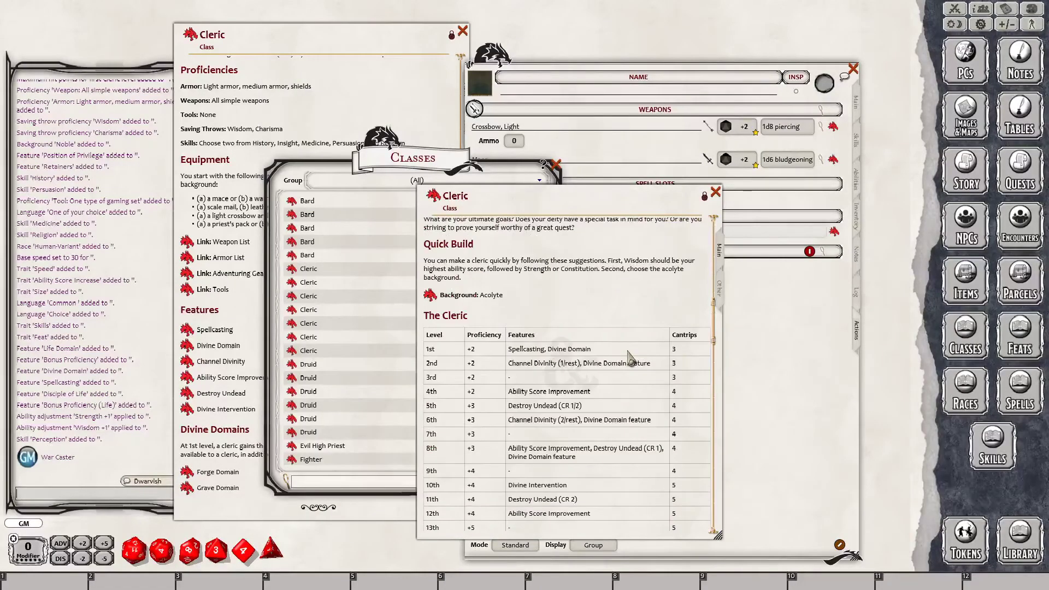
pyautogui.scroll(-6, 618, 363)
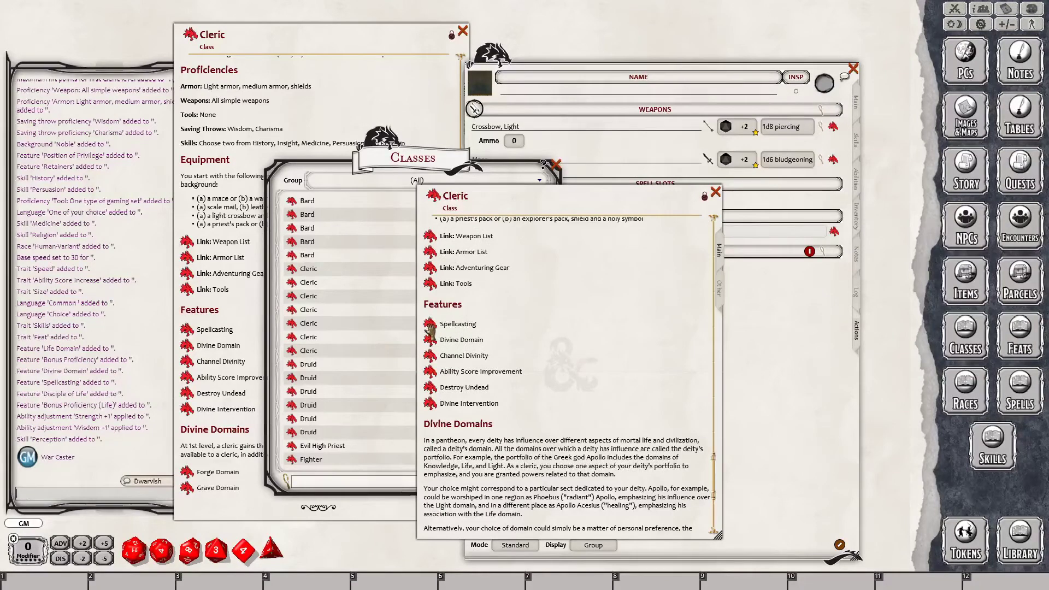
pyautogui.scroll(-4, 435, 334)
pyautogui.scroll(3, 448, 341)
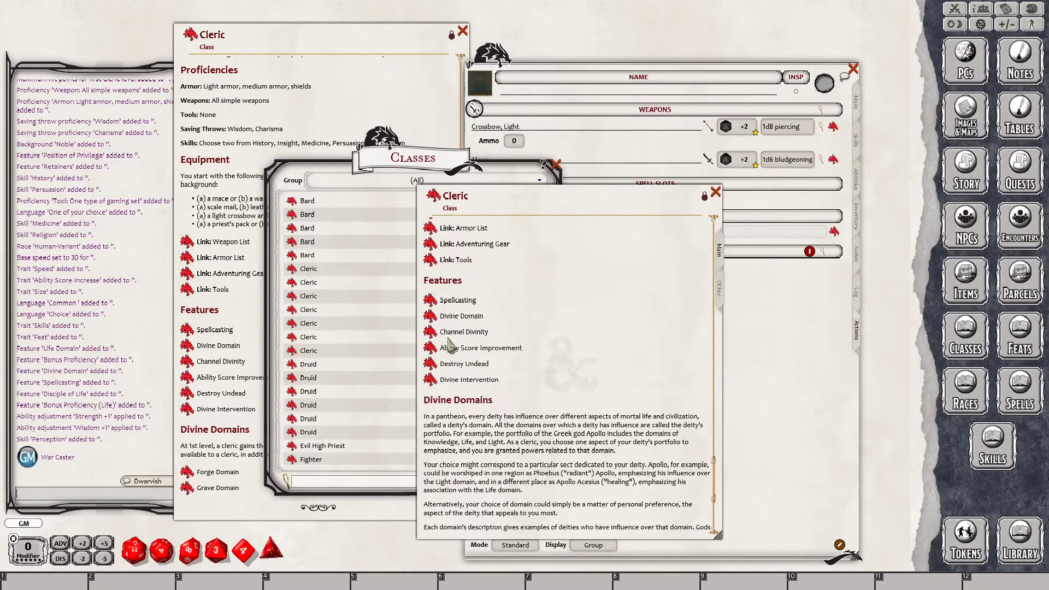
pyautogui.click(430, 301)
pyautogui.scroll(-3, 455, 330)
pyautogui.scroll(3, 455, 332)
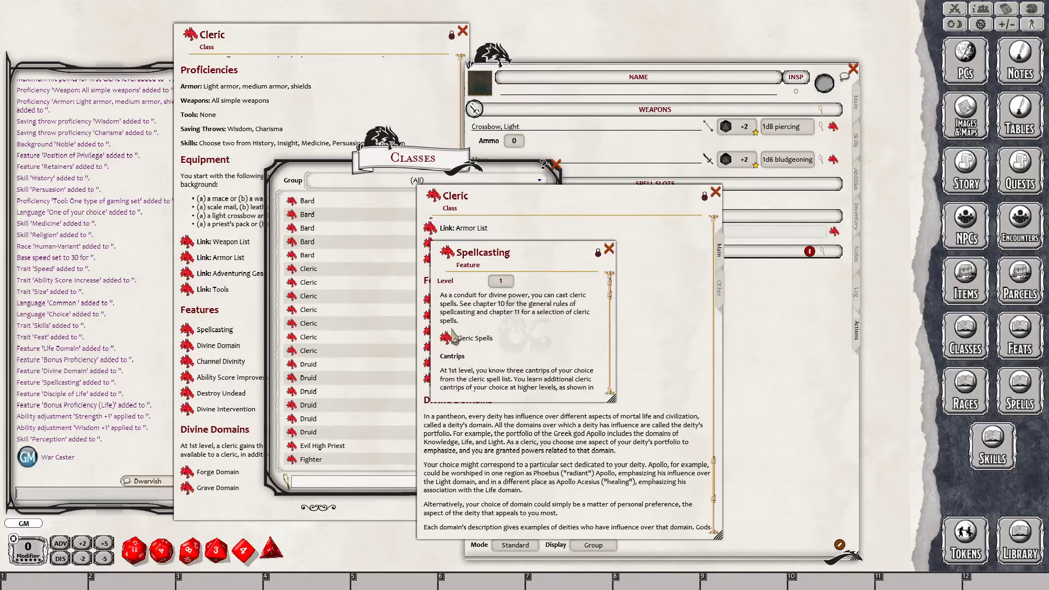
pyautogui.moveTo(459, 173); pyautogui.dragTo(279, 184)
pyautogui.click(377, 176)
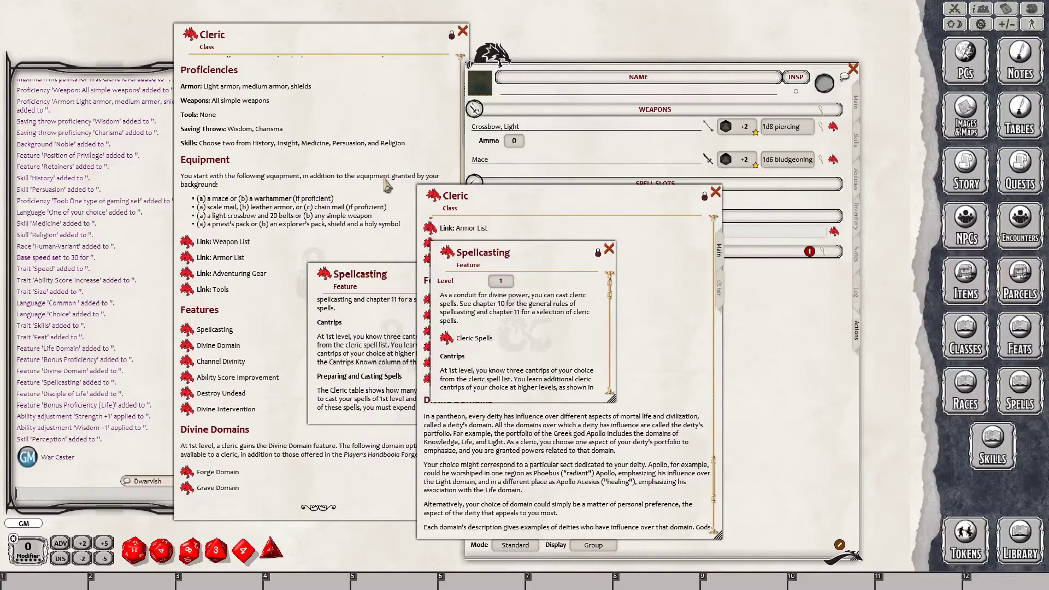
# - Compare the earlier Spellcasting feature window with the Player's Handbook version, and close the earlier one
pyautogui.scroll(3, 353, 306)
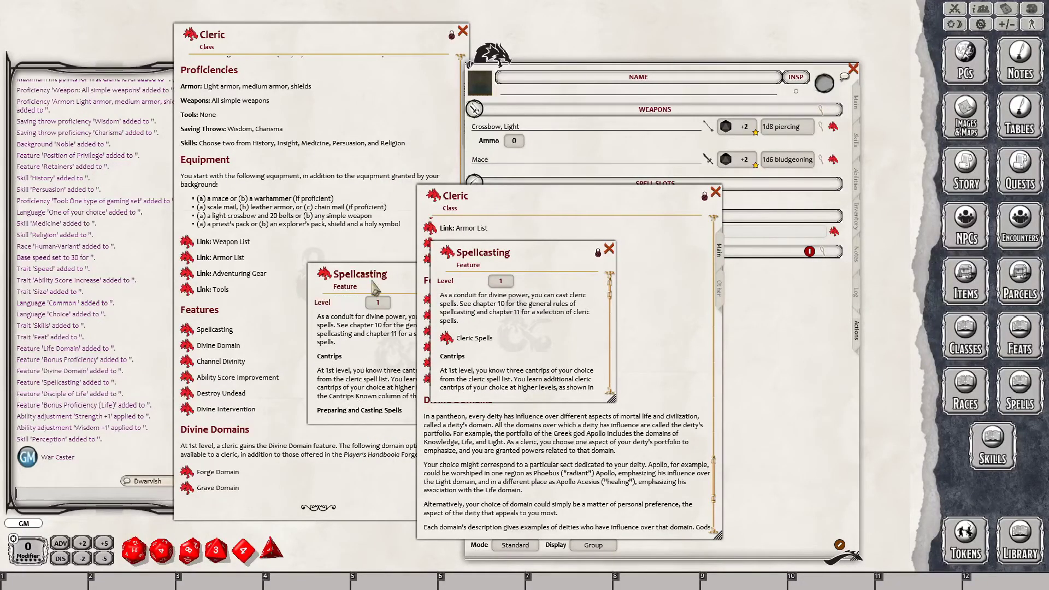
pyautogui.moveTo(375, 288); pyautogui.dragTo(297, 265)
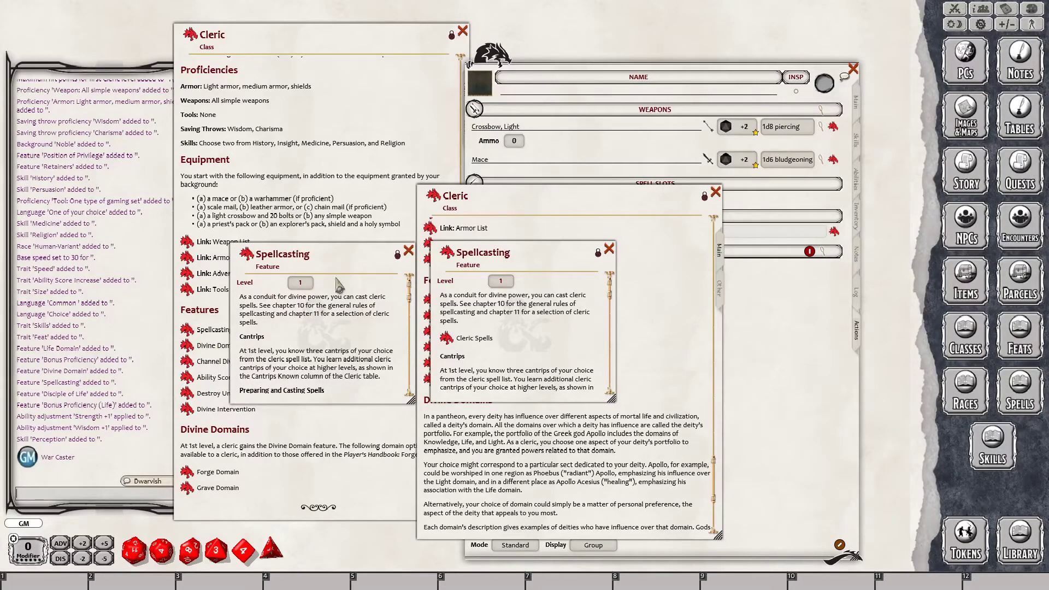
pyautogui.scroll(-1, 282, 353)
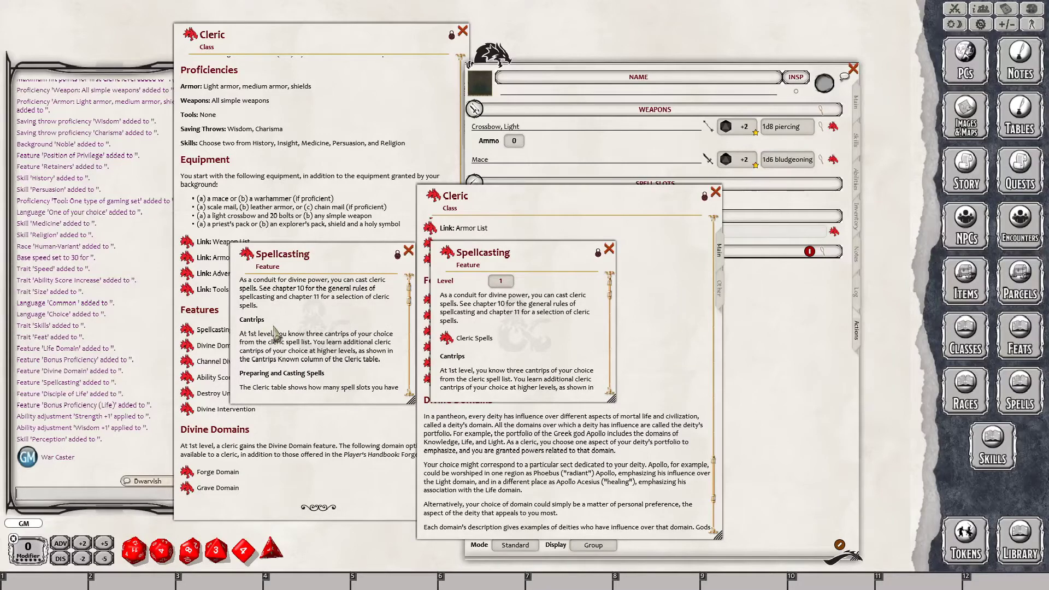
pyautogui.scroll(-1, 281, 359)
pyautogui.scroll(-5, 281, 360)
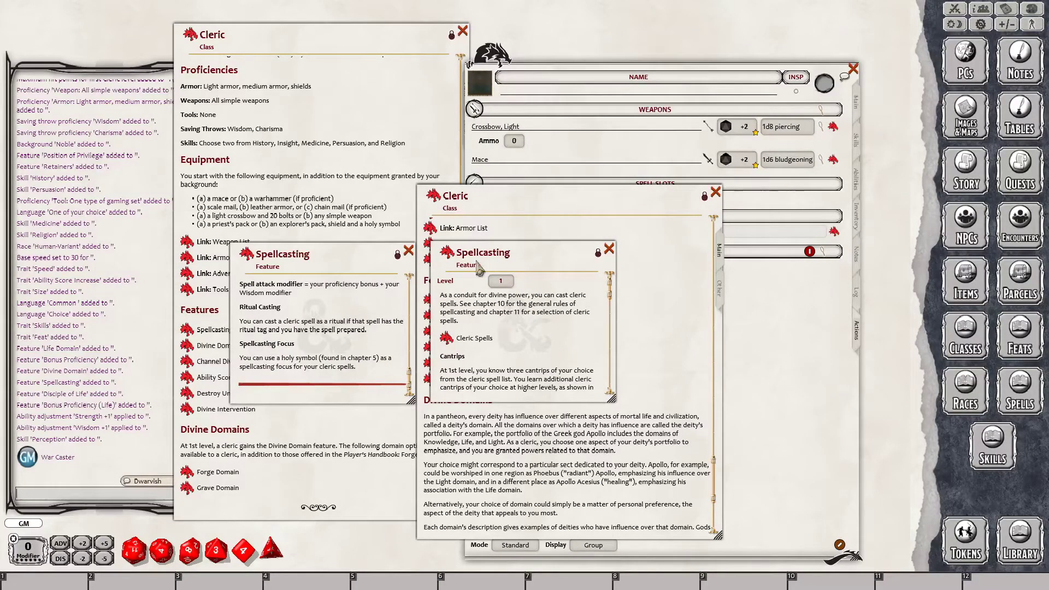
pyautogui.click(408, 251)
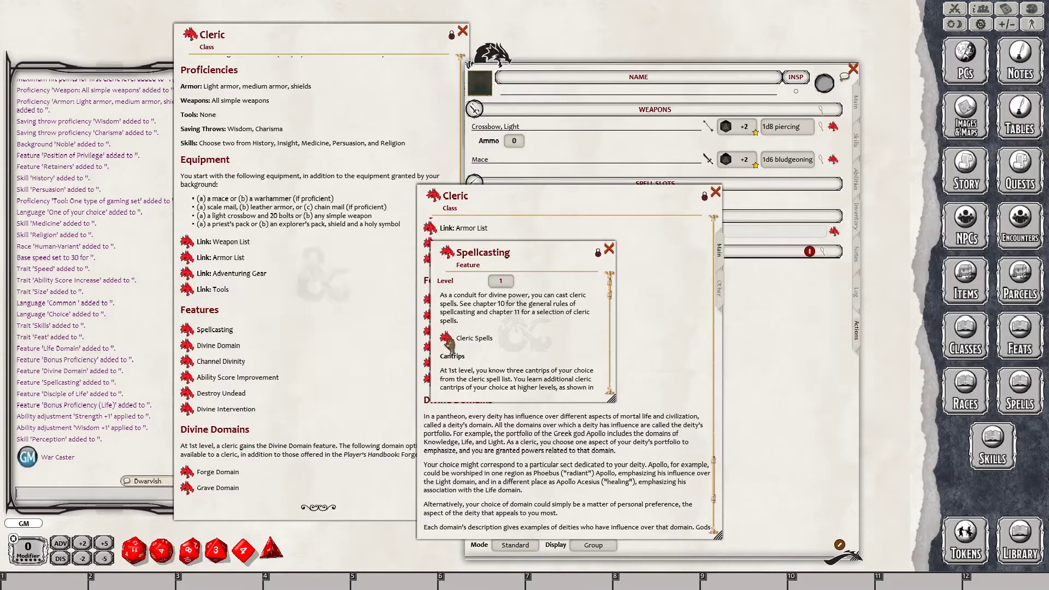
# - Open the Cleric Spells list linked in the Spellcasting feature and move it clear of the feature window
pyautogui.click(448, 337)
pyautogui.moveTo(540, 218); pyautogui.dragTo(329, 158)
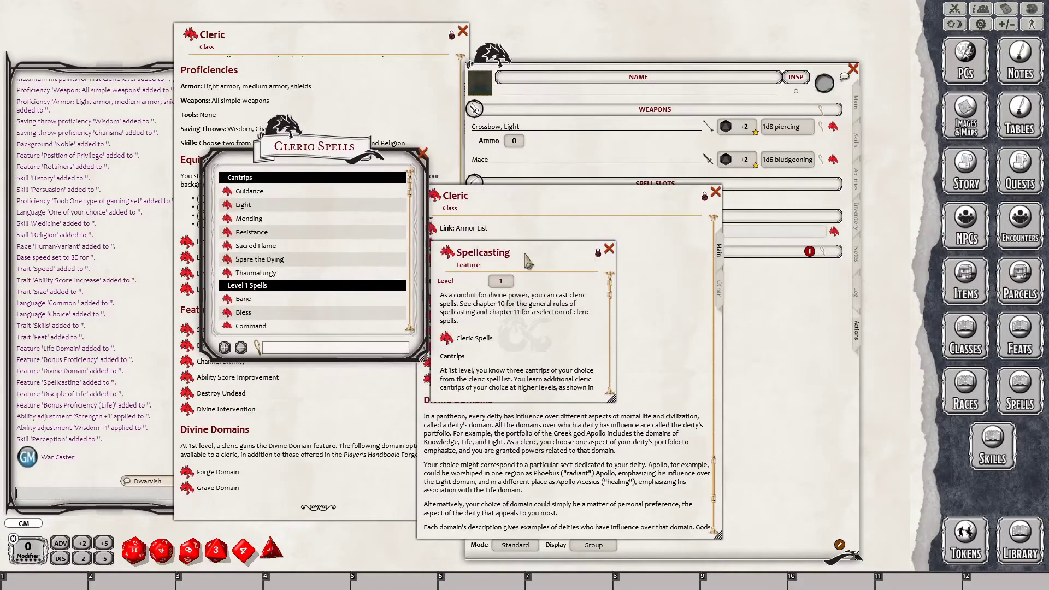
# - Move the Spellcasting feature and Player's Handbook Cleric windows off the character sheet, keeping the Cleric Spells list in front
pyautogui.moveTo(528, 257); pyautogui.dragTo(125, 379)
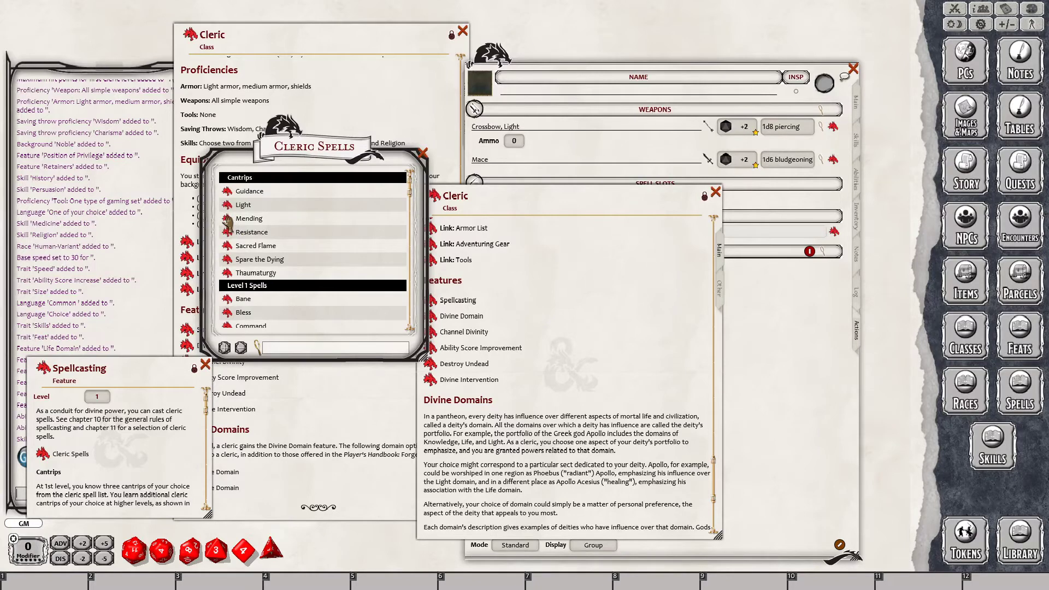
pyautogui.moveTo(583, 202); pyautogui.dragTo(638, 208)
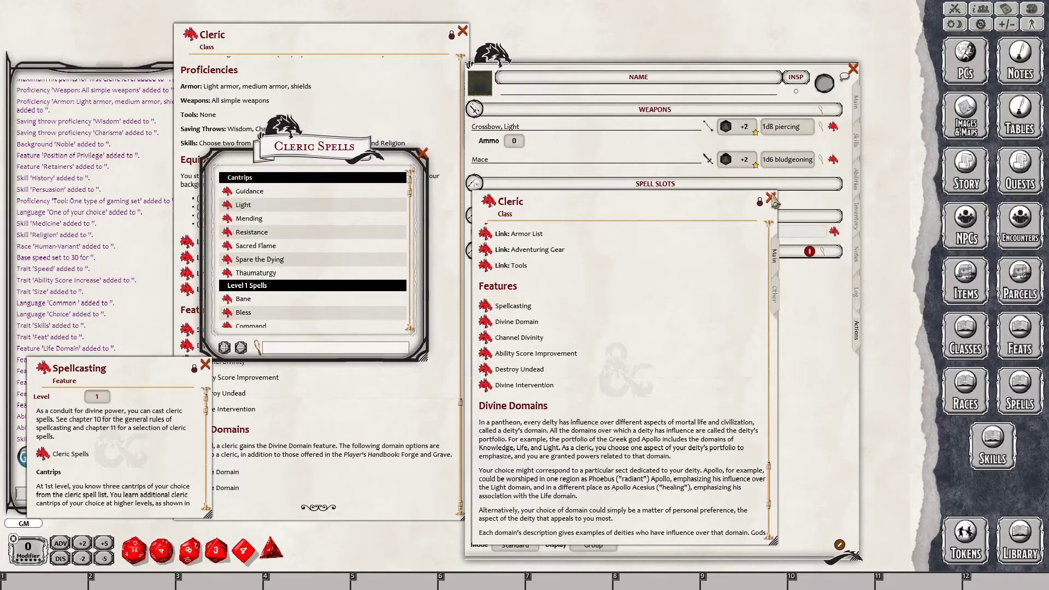
pyautogui.moveTo(701, 205); pyautogui.dragTo(240, 204)
pyautogui.click(363, 160)
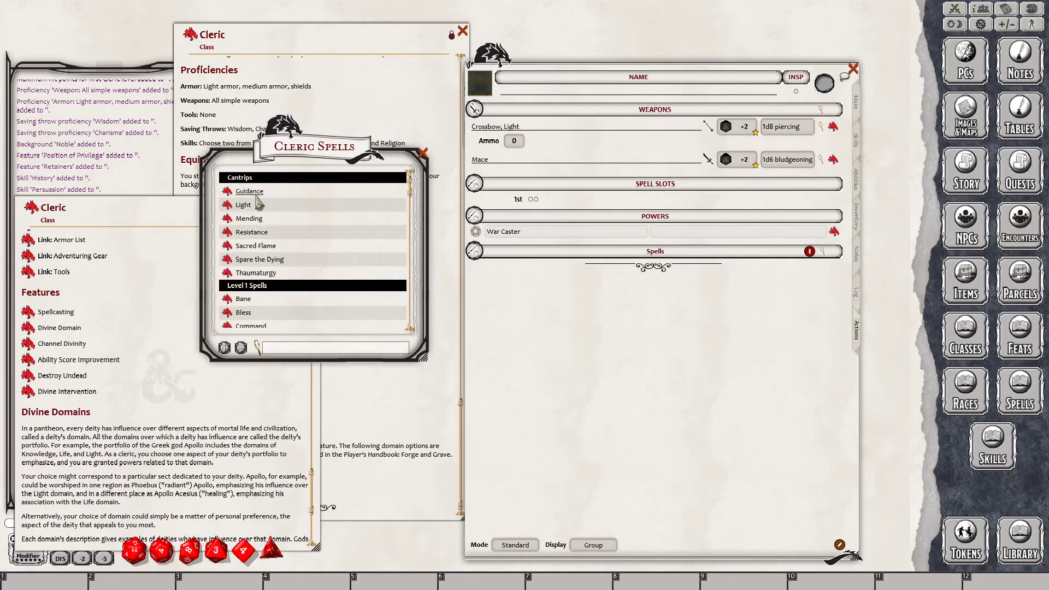
# - Review the Guidance cantrip's description, and add Guidance and Light from the Cleric Spells list to the character sheet's spells
pyautogui.click(227, 191)
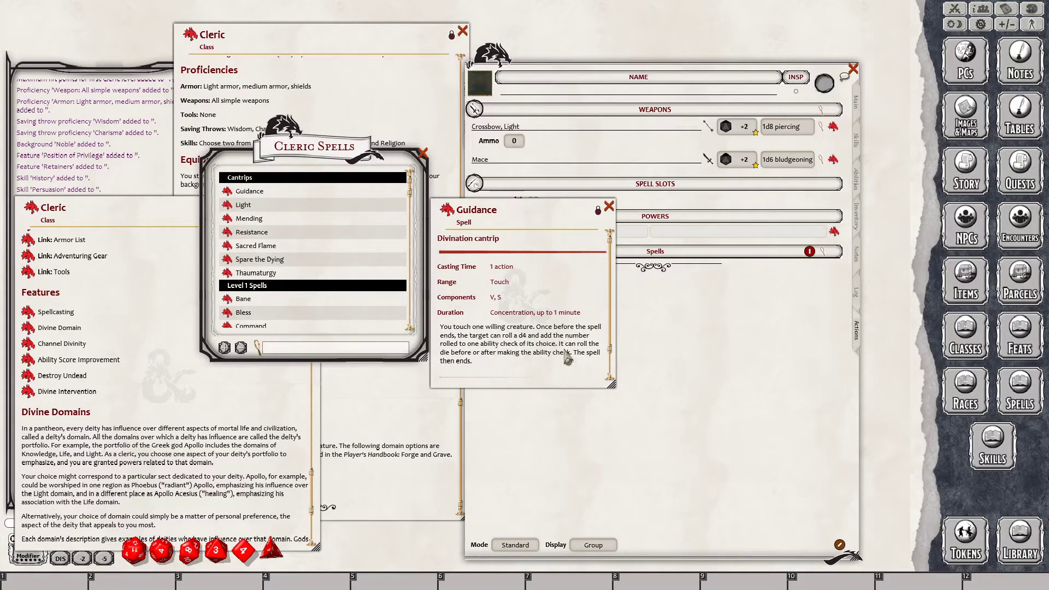
pyautogui.click(608, 206)
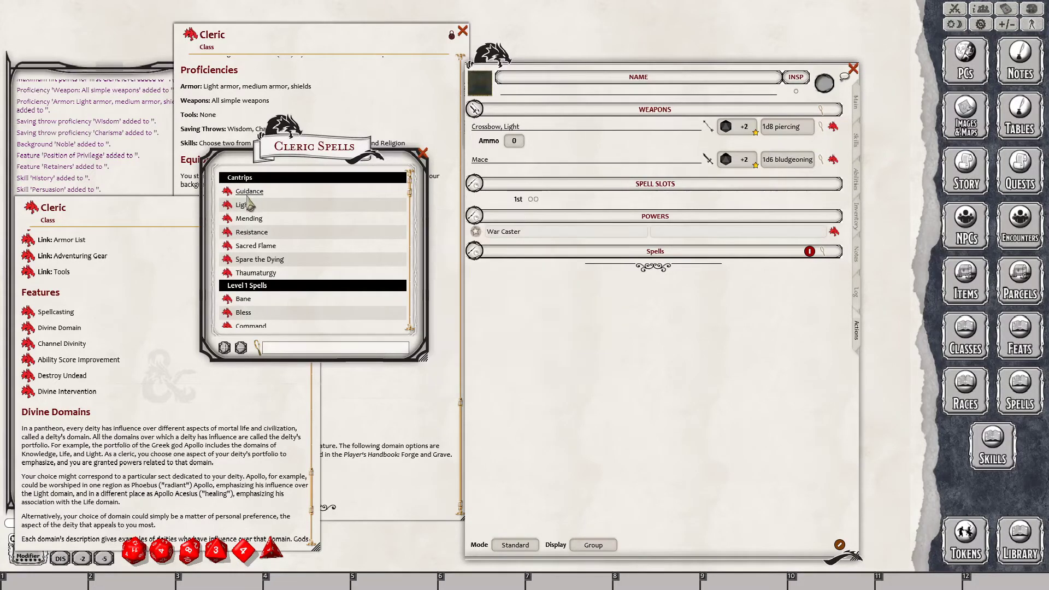
pyautogui.moveTo(228, 197); pyautogui.dragTo(542, 253)
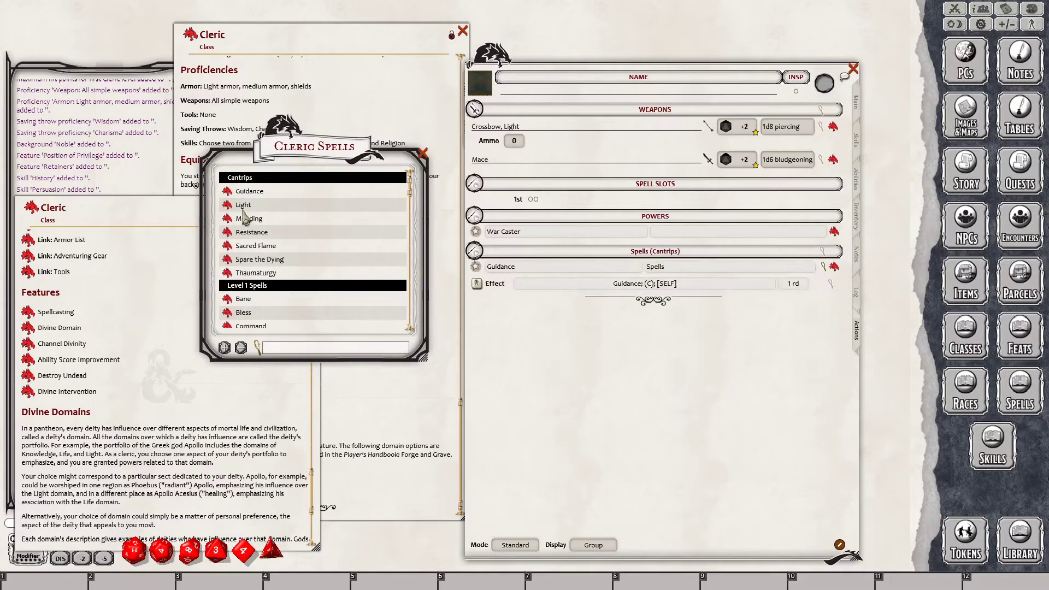
pyautogui.moveTo(235, 216); pyautogui.dragTo(519, 295)
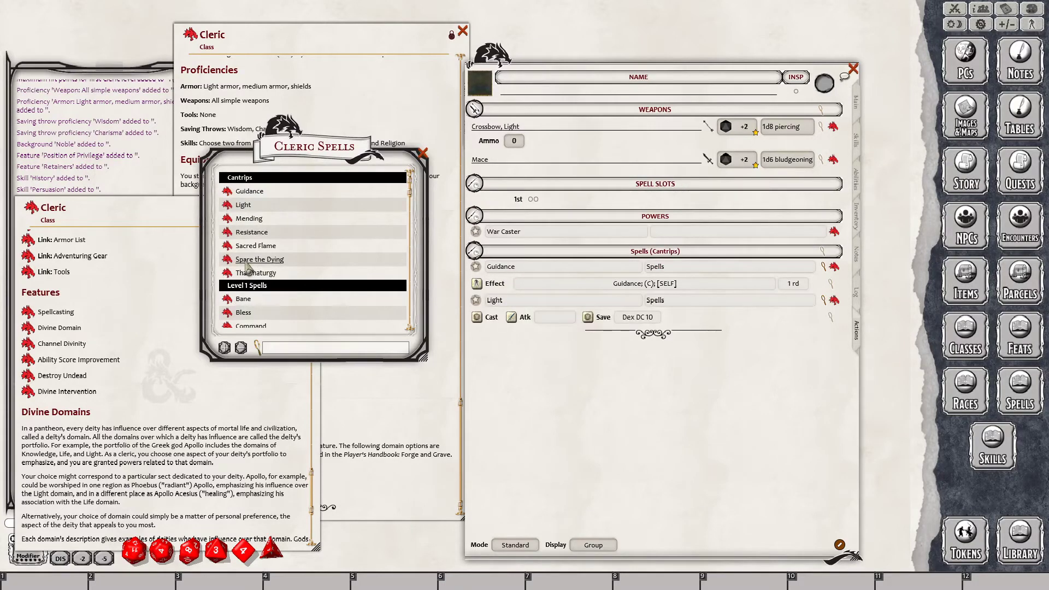
# - Read the descriptions of the Resistance, Spare the Dying and Thaumaturgy cantrips, closing each one
pyautogui.click(228, 232)
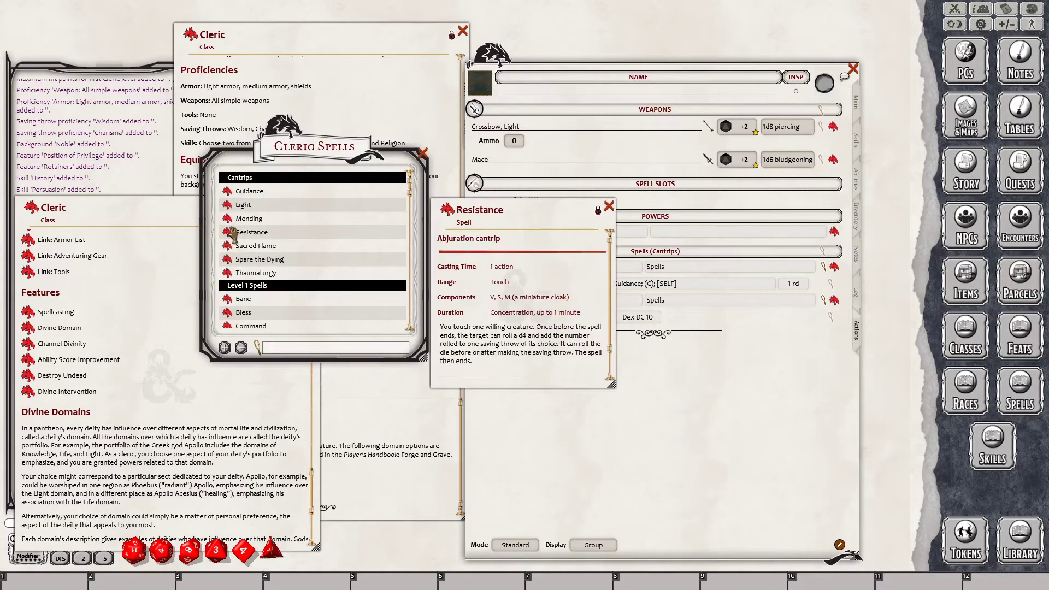
pyautogui.click(609, 206)
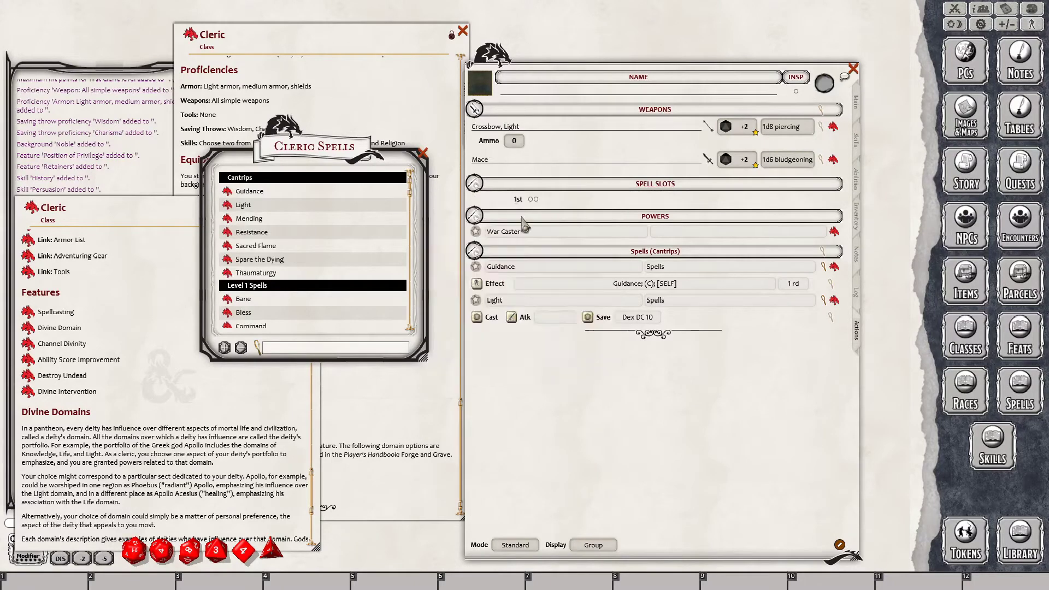
pyautogui.click(227, 259)
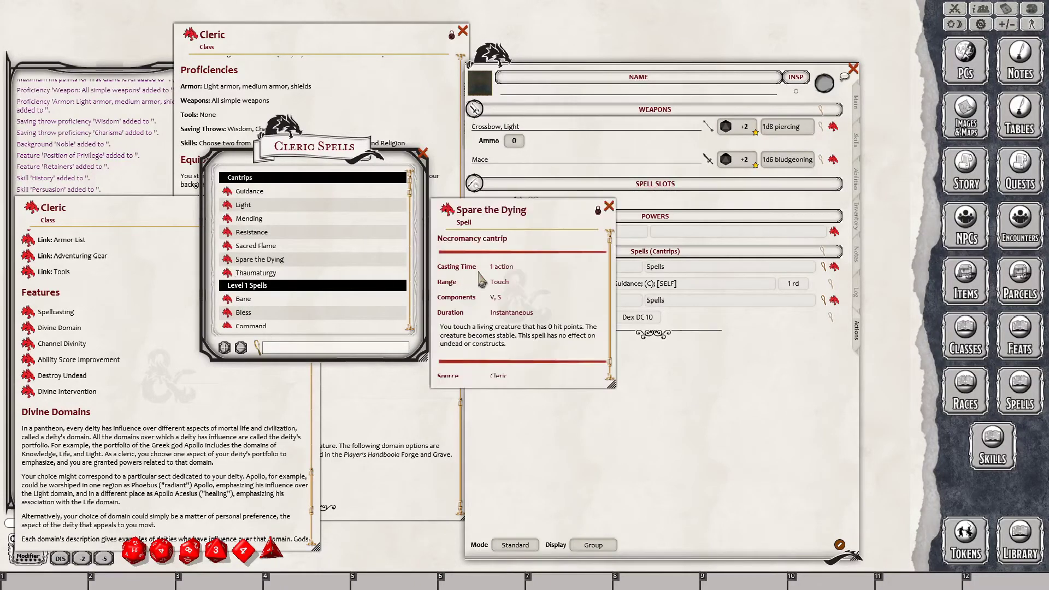
pyautogui.click(608, 207)
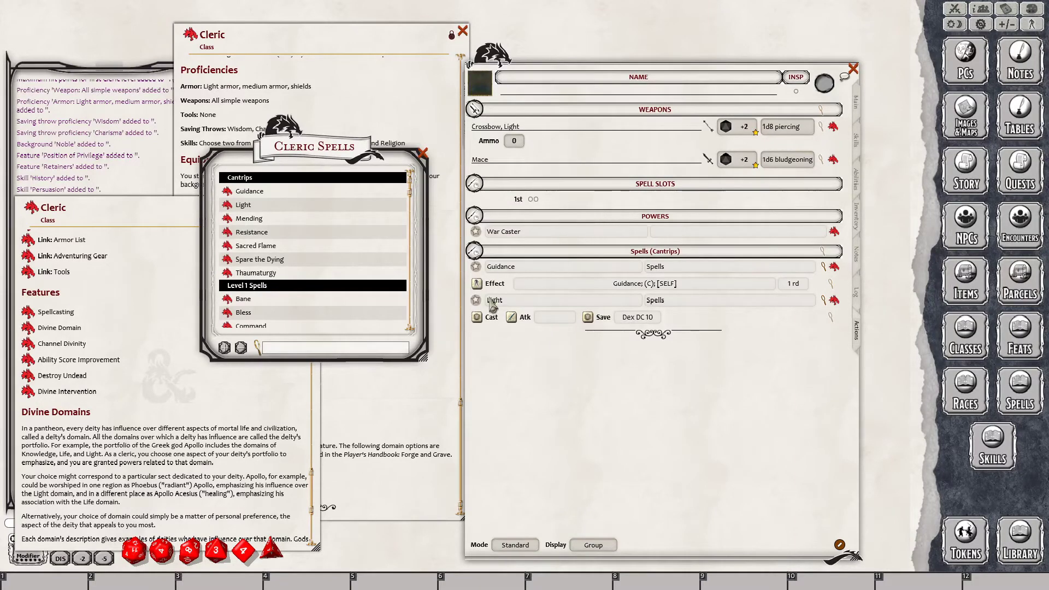
pyautogui.click(228, 273)
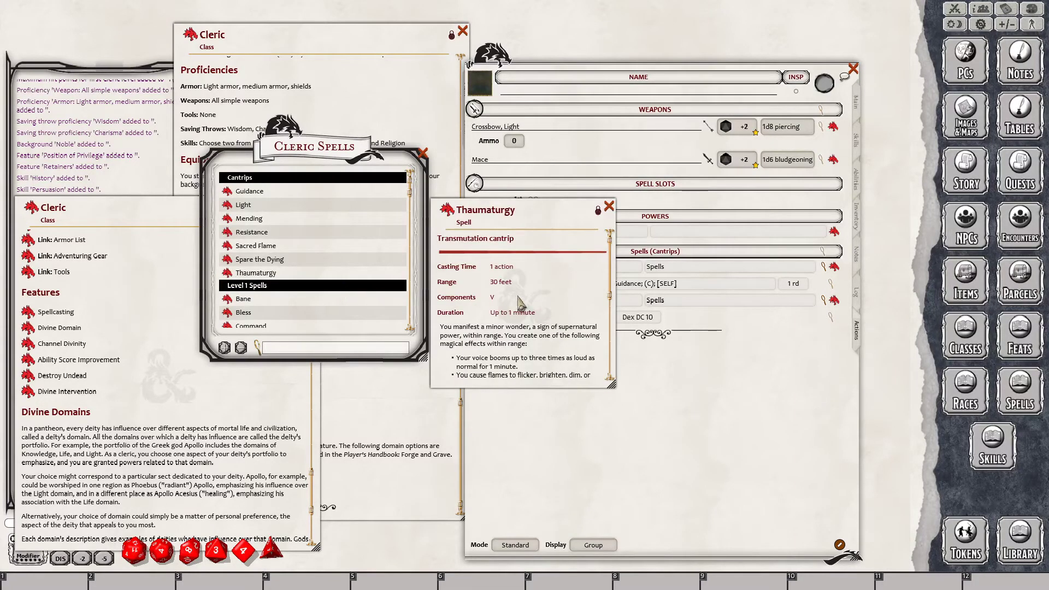
pyautogui.scroll(-1, 549, 300)
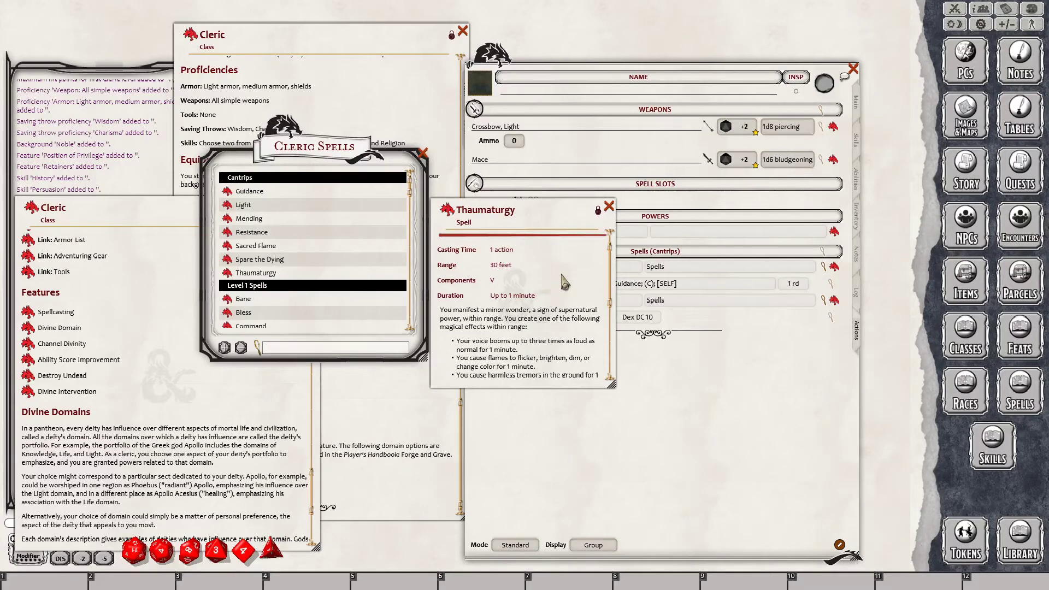
pyautogui.click(609, 206)
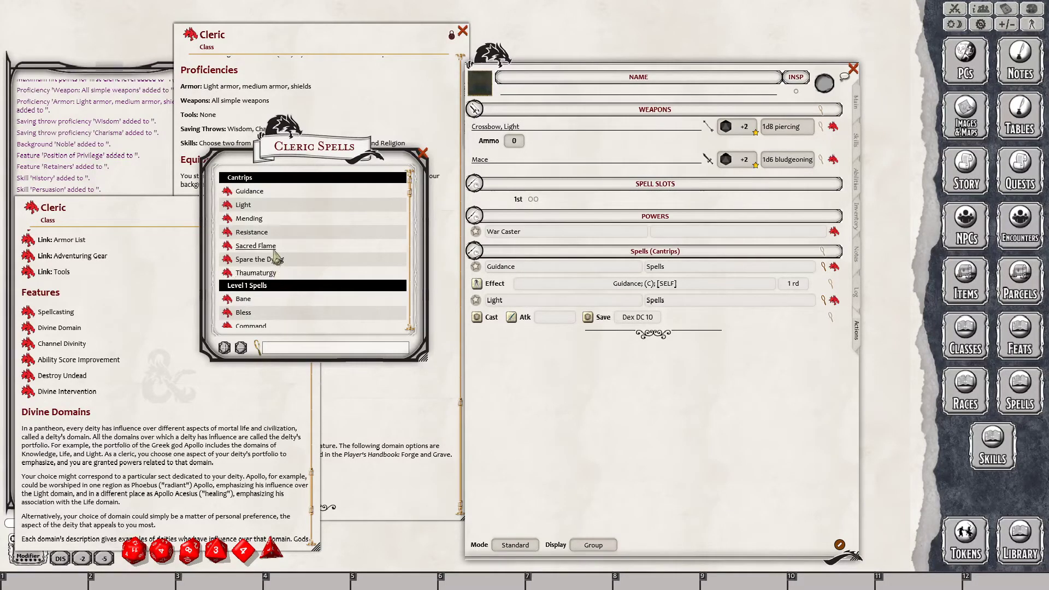
# - Read the Sacred Flame cantrip's full description down to its source, and close it
pyautogui.click(232, 247)
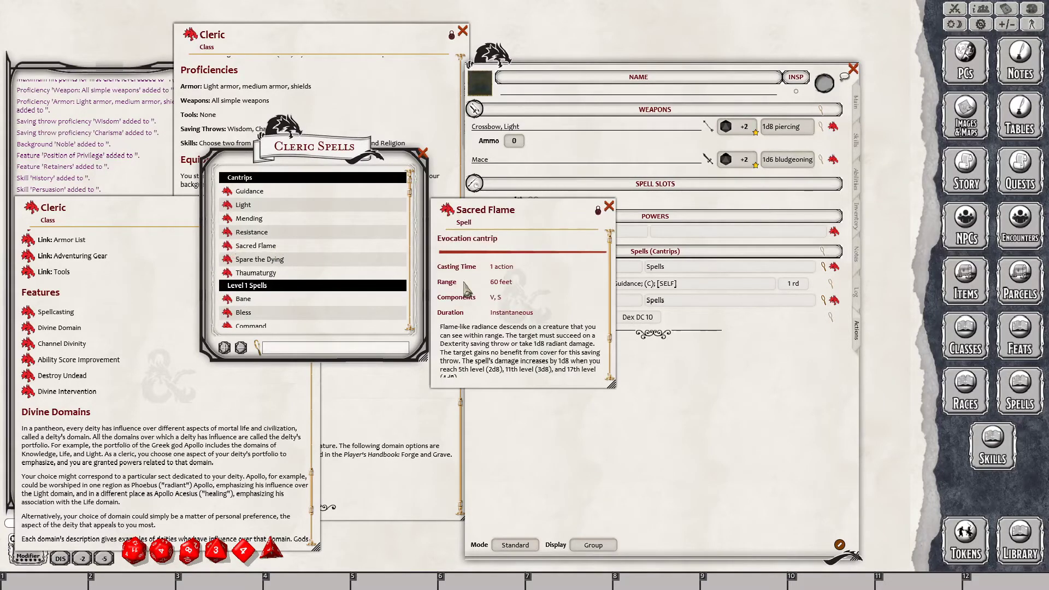
pyautogui.scroll(-1, 525, 282)
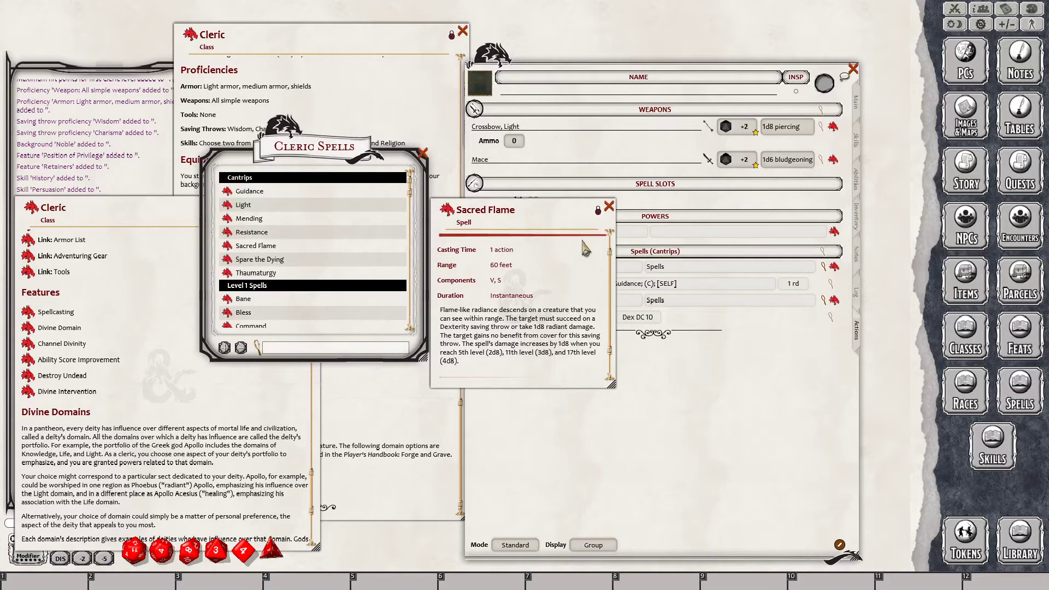
pyautogui.scroll(-1, 583, 256)
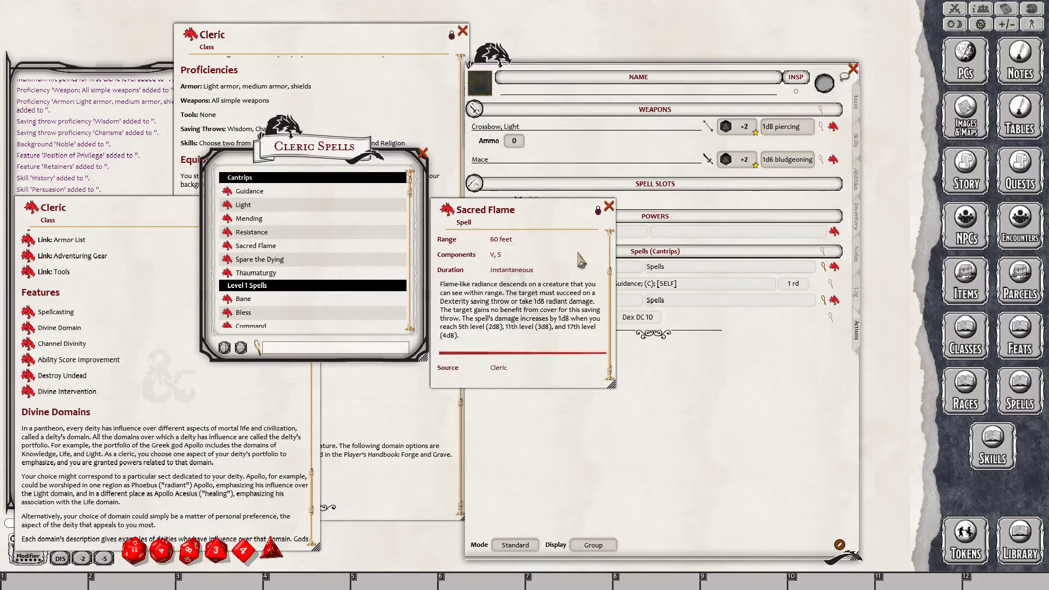
pyautogui.scroll(1, 579, 261)
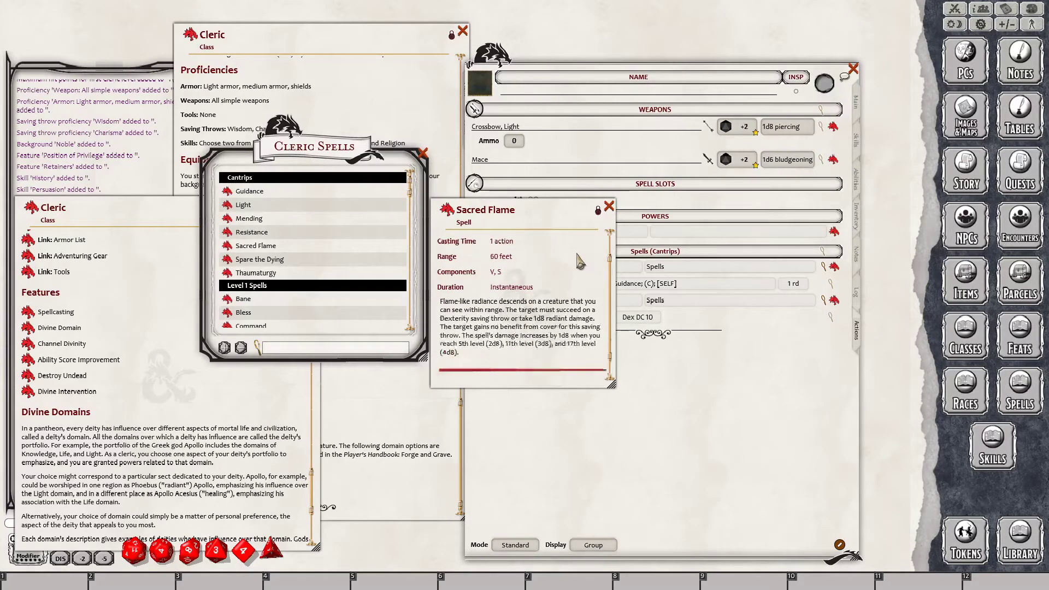
pyautogui.click(608, 206)
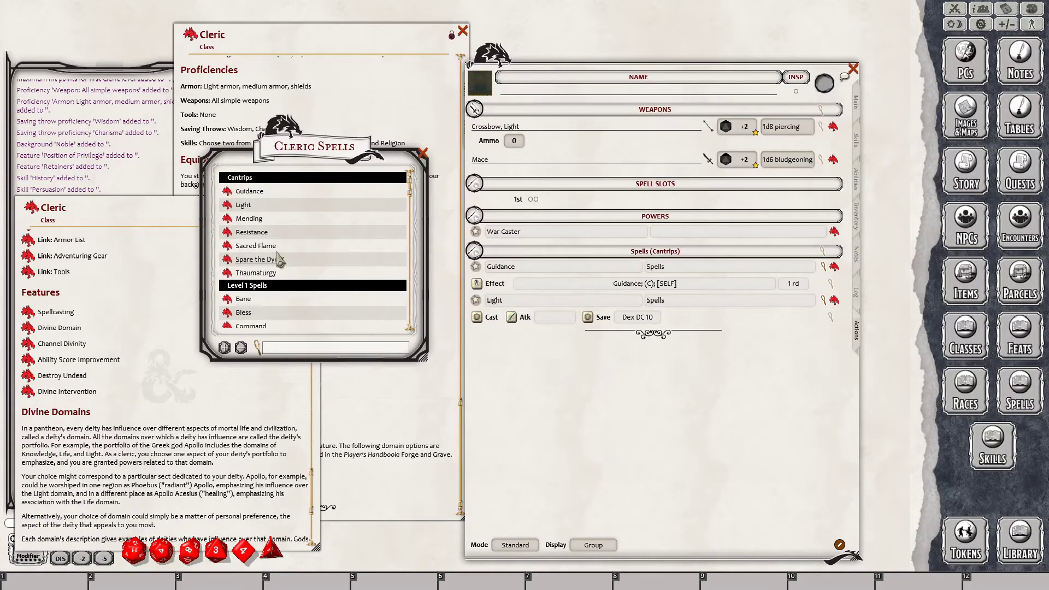
# - Check the Resistance cantrip again, close it, and look over the cantrips and level 1 spells in the Cleric Spells list
pyautogui.click(252, 235)
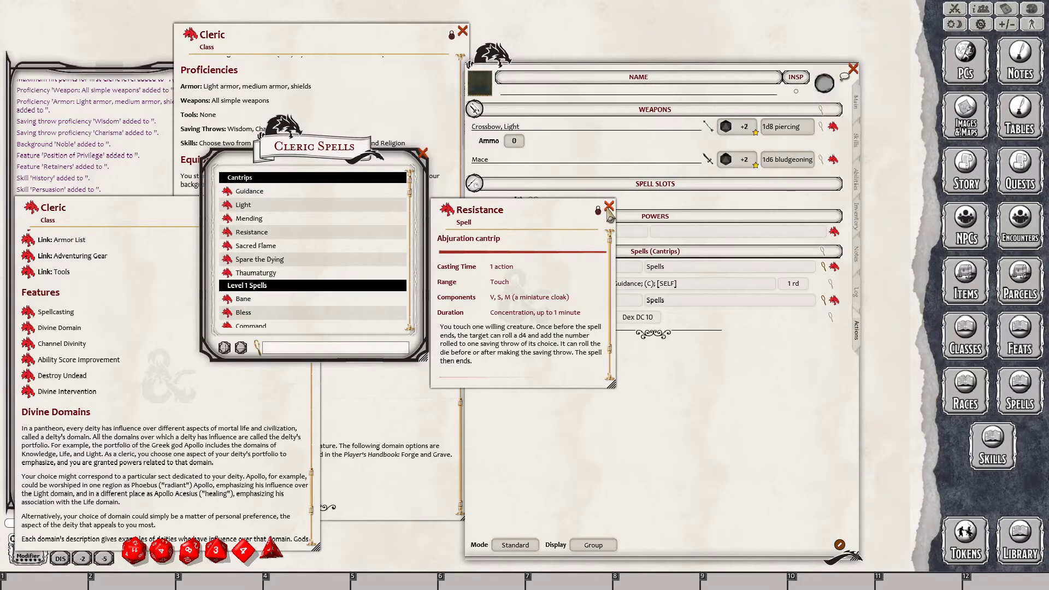
pyautogui.click(609, 213)
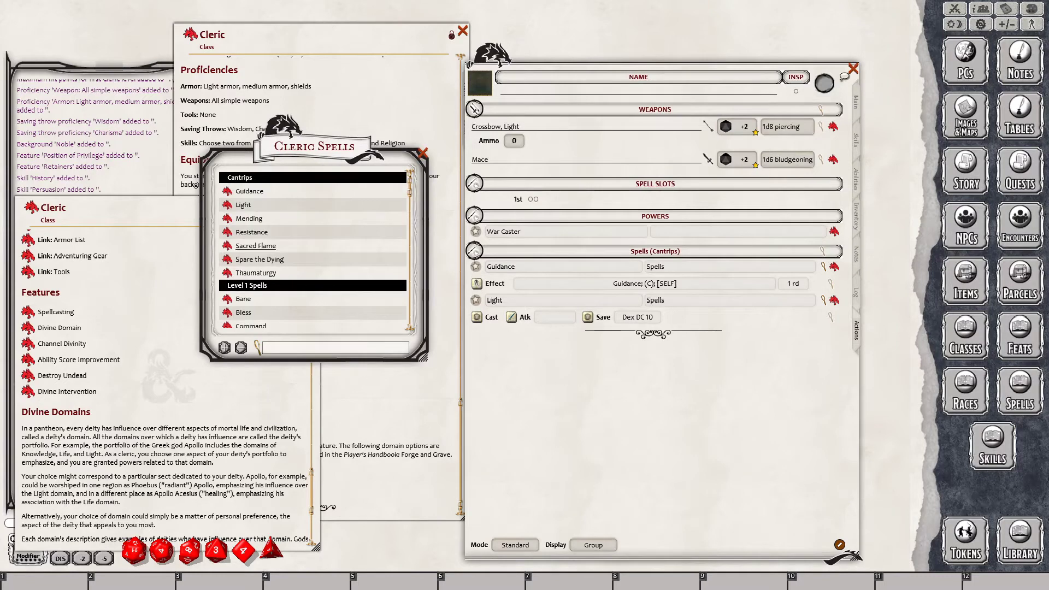
pyautogui.scroll(-2, 316, 249)
pyautogui.scroll(2, 315, 250)
pyautogui.scroll(-2, 316, 249)
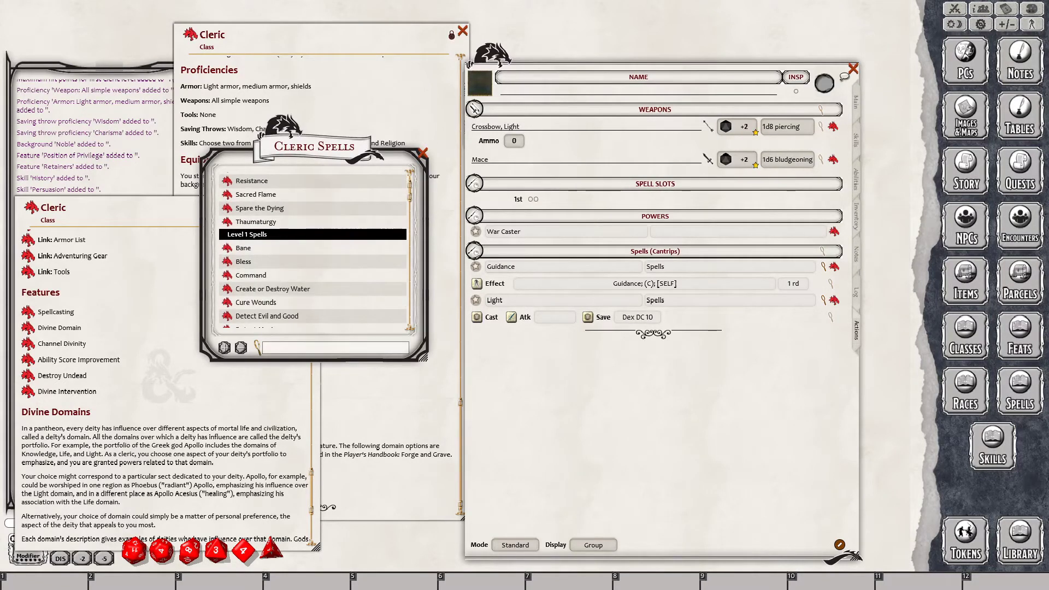
pyautogui.scroll(2, 315, 249)
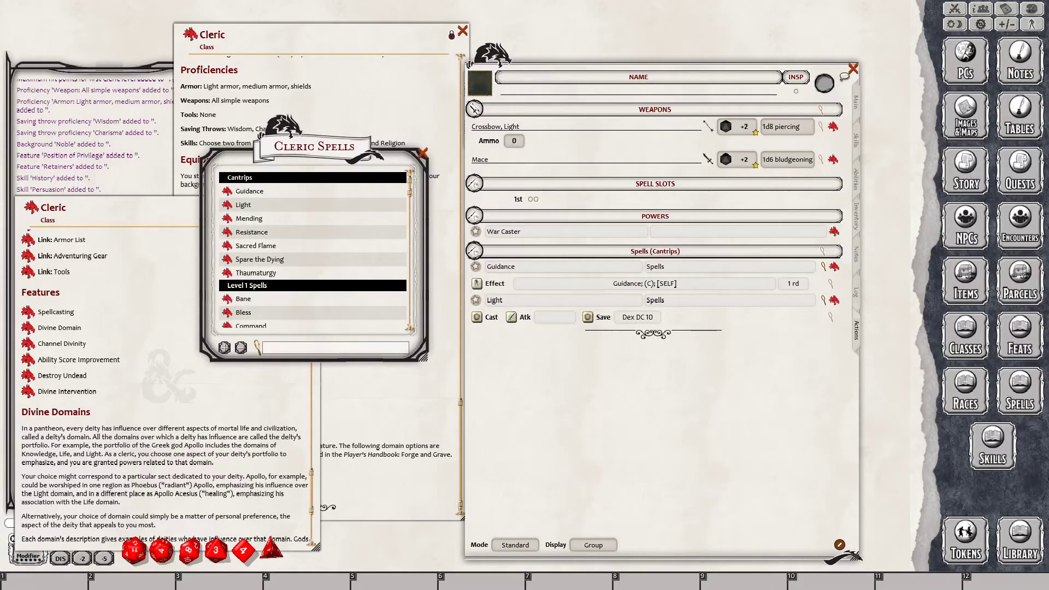
# - Reposition the Cleric Spells list and reread the Sacred Flame cantrip's casting details and damage scaling
pyautogui.moveTo(293, 209); pyautogui.dragTo(319, 302)
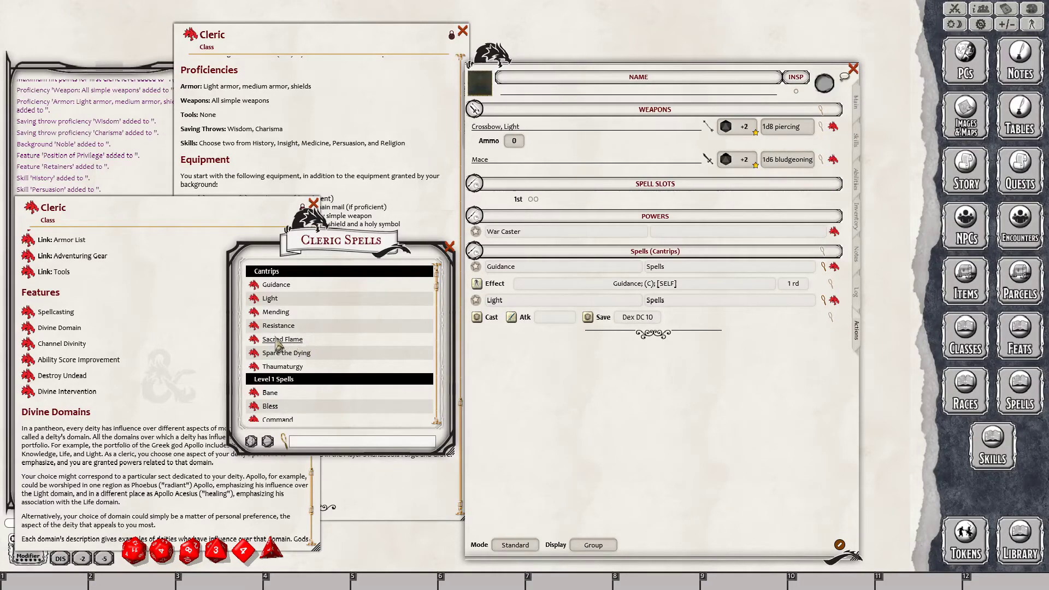
pyautogui.click(253, 343)
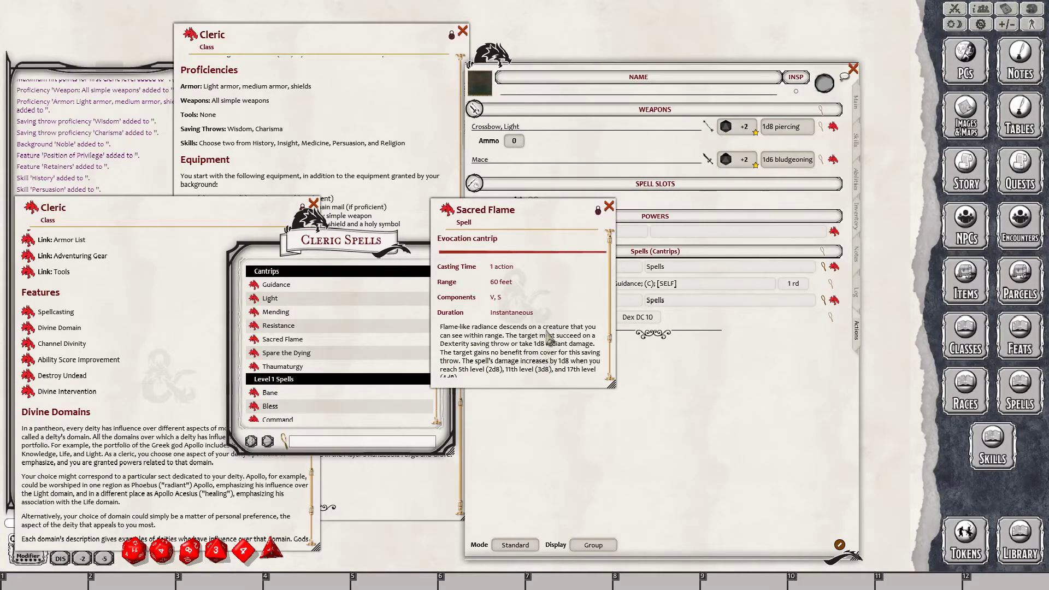
pyautogui.scroll(-2, 568, 276)
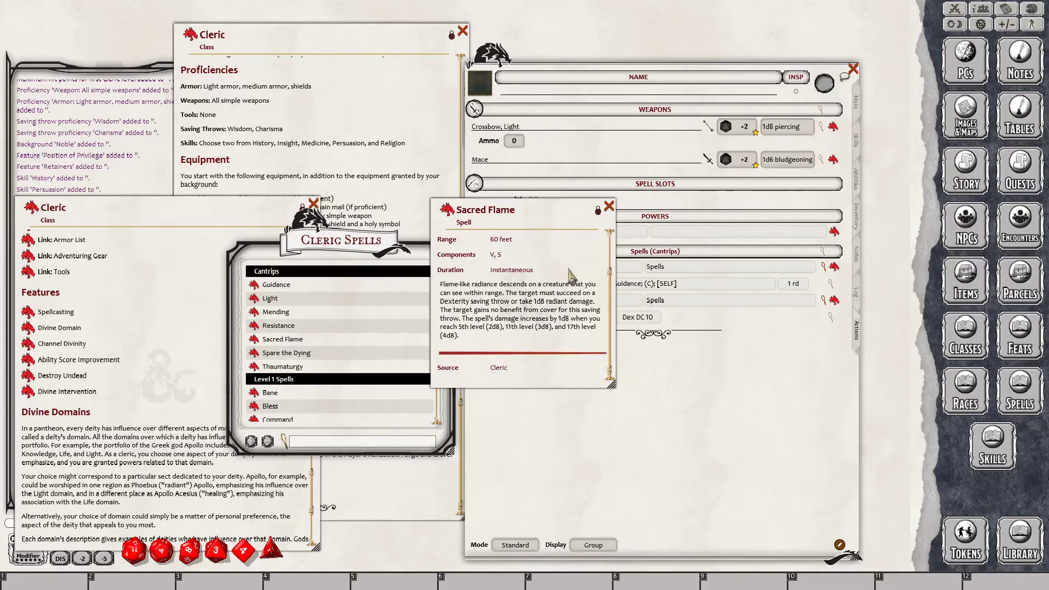
pyautogui.scroll(2, 568, 276)
pyautogui.scroll(-2, 568, 276)
pyautogui.scroll(2, 568, 269)
pyautogui.moveTo(494, 270); pyautogui.dragTo(514, 268)
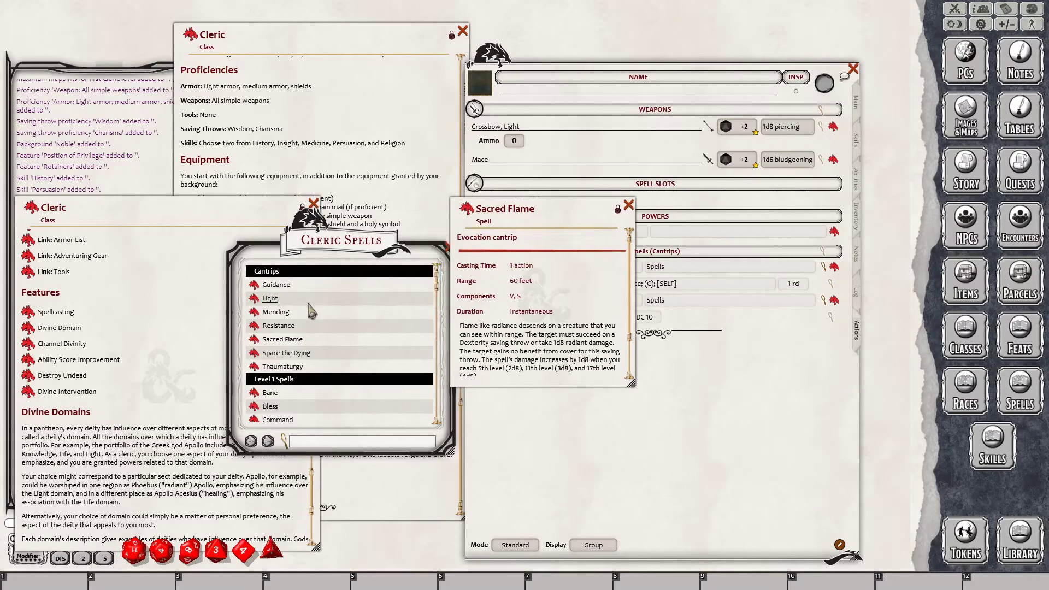
# - Examine the Mending and Light cantrip descriptions alongside Sacred Flame, and close all three spell windows
pyautogui.click(254, 312)
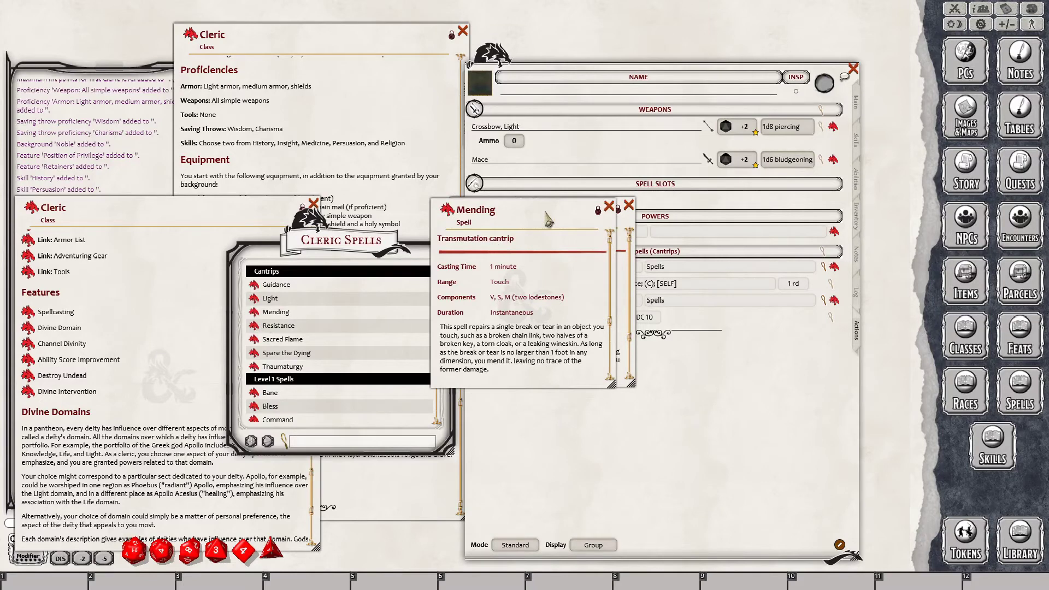
pyautogui.moveTo(548, 219); pyautogui.dragTo(459, 378)
pyautogui.click(253, 298)
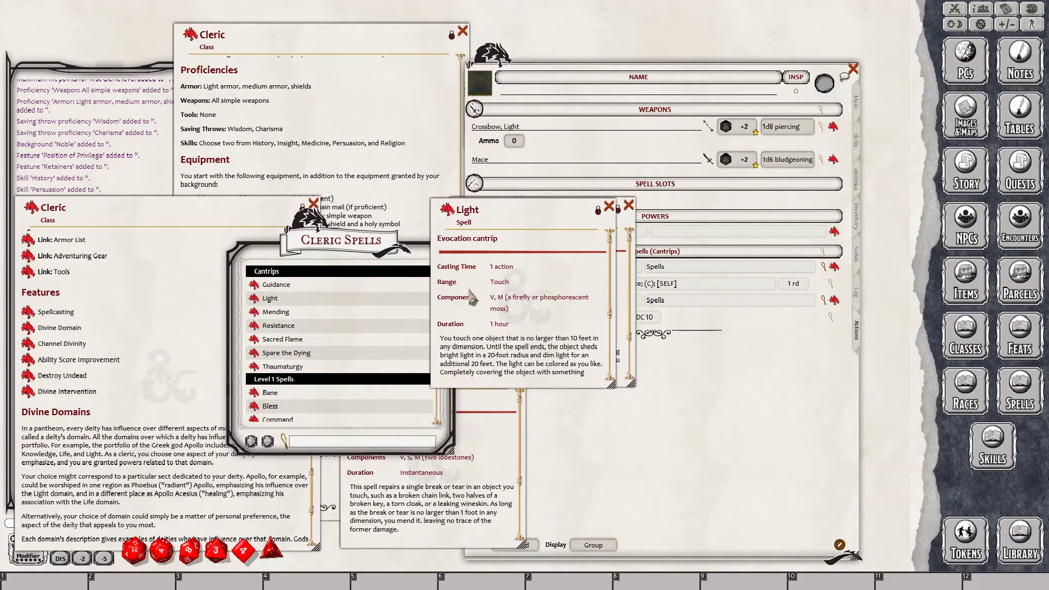
pyautogui.click(608, 206)
pyautogui.click(493, 403)
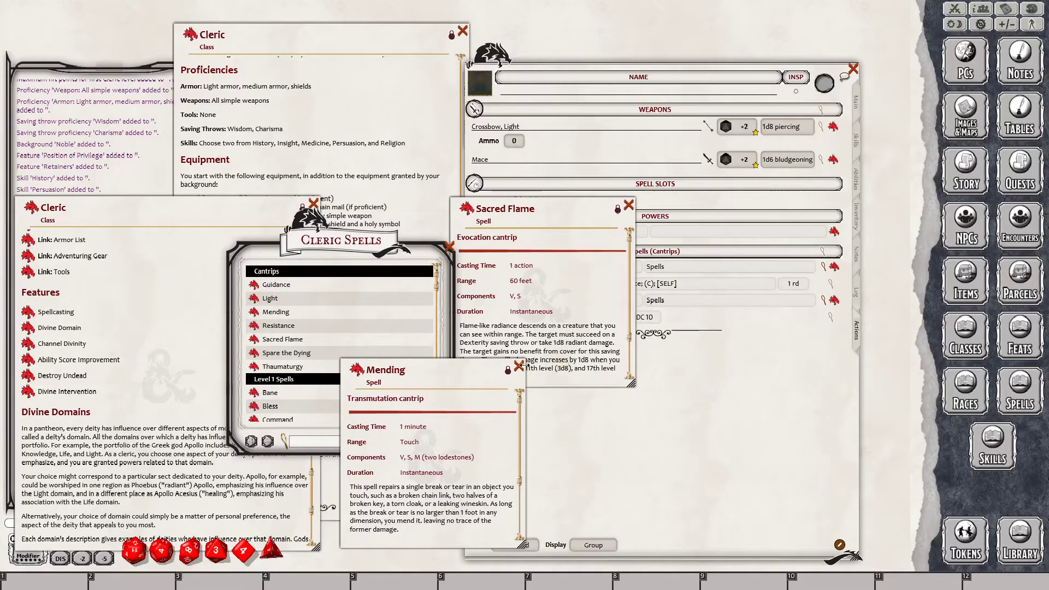
pyautogui.click(519, 366)
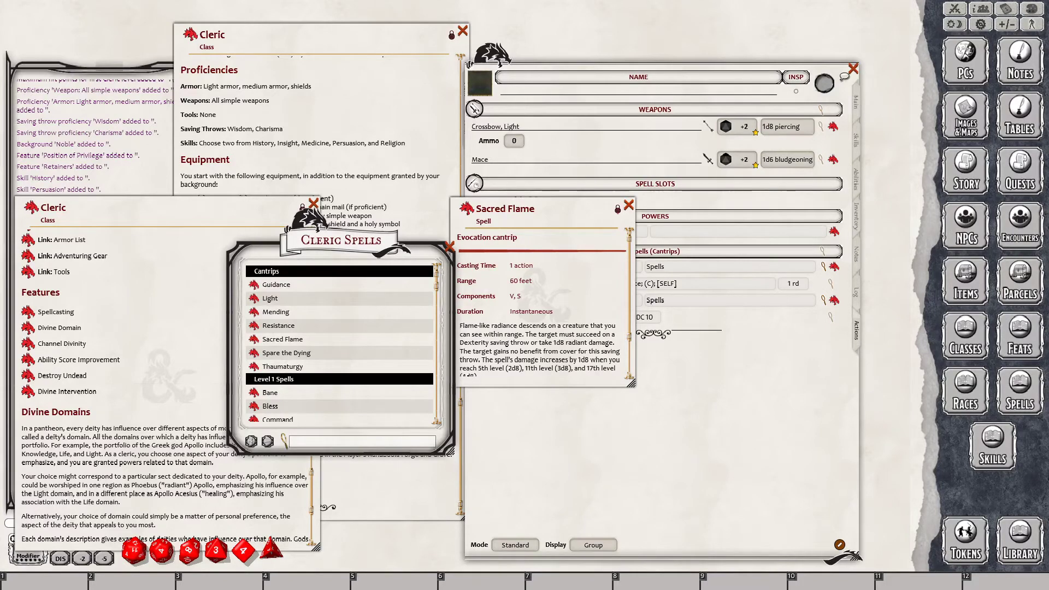
pyautogui.click(629, 205)
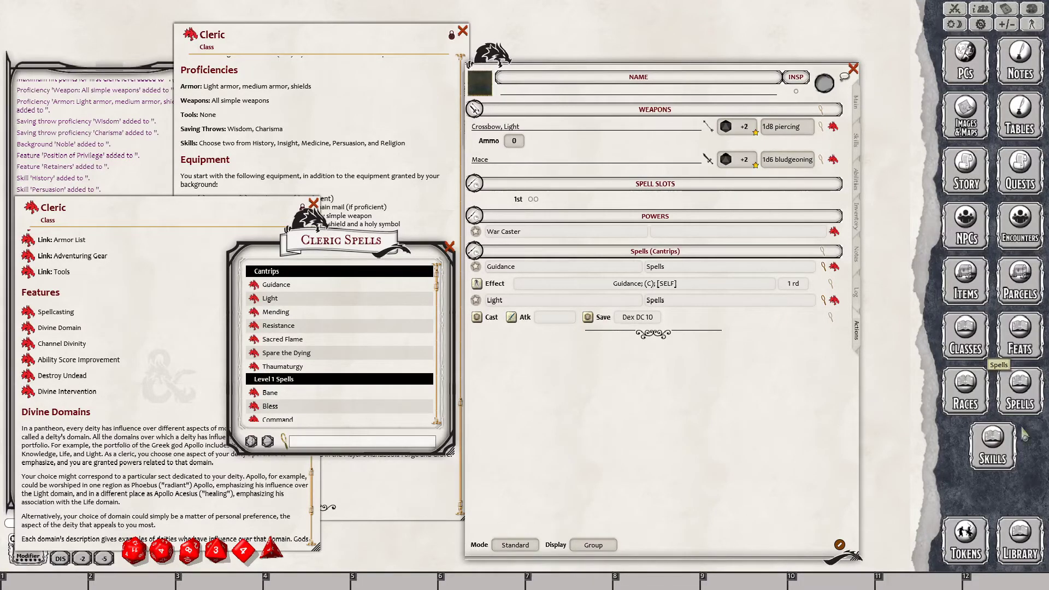
# - View the level 1 spells Bless and Command, close them, and return to the cantrips in the Cleric Spells list
pyautogui.scroll(-2, 273, 377)
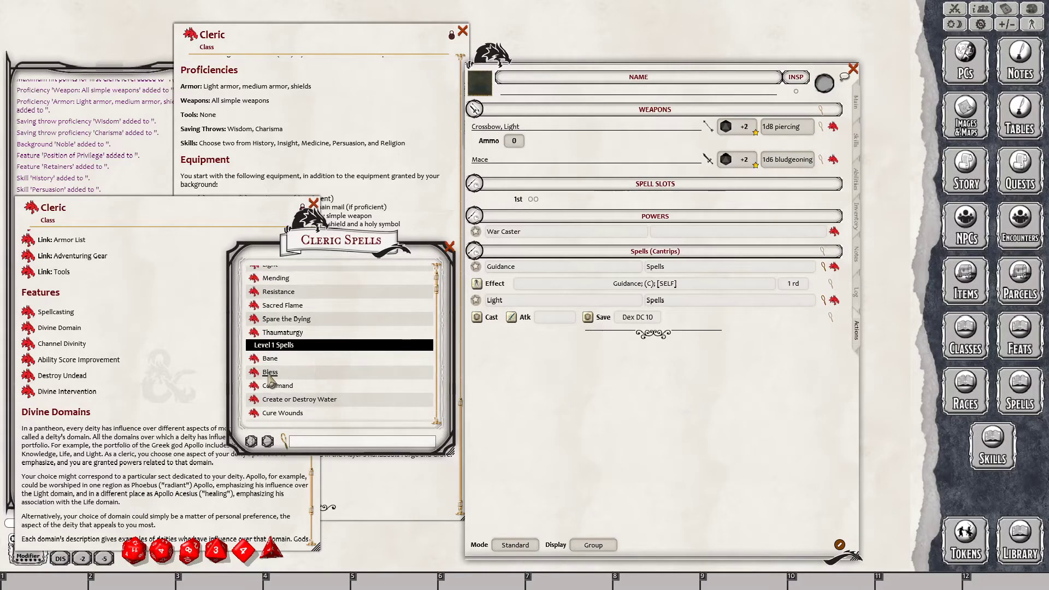
pyautogui.click(269, 374)
pyautogui.click(272, 385)
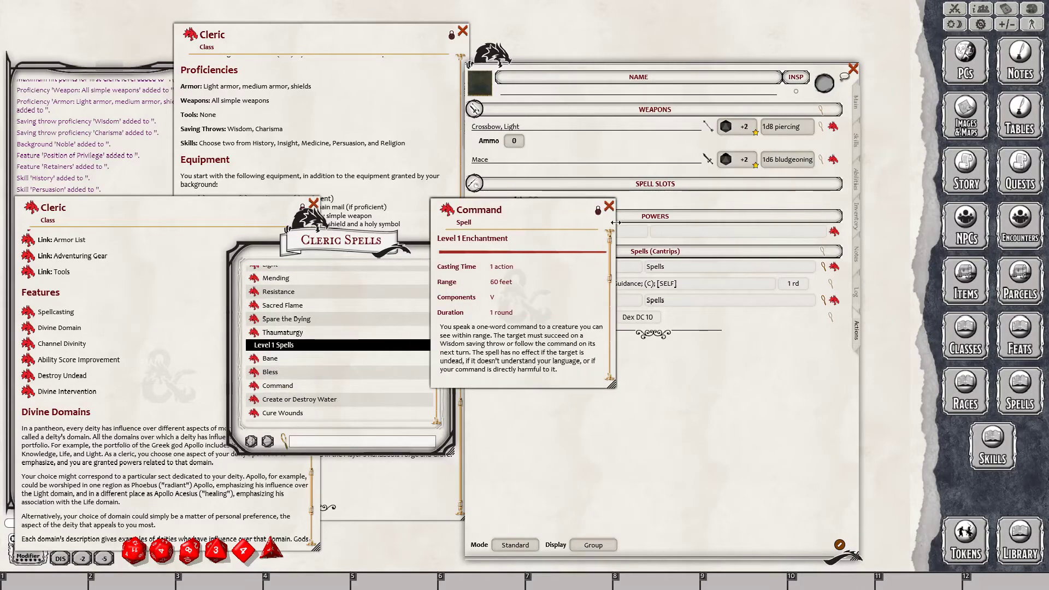
pyautogui.click(608, 207)
pyautogui.click(608, 206)
pyautogui.scroll(2, 297, 356)
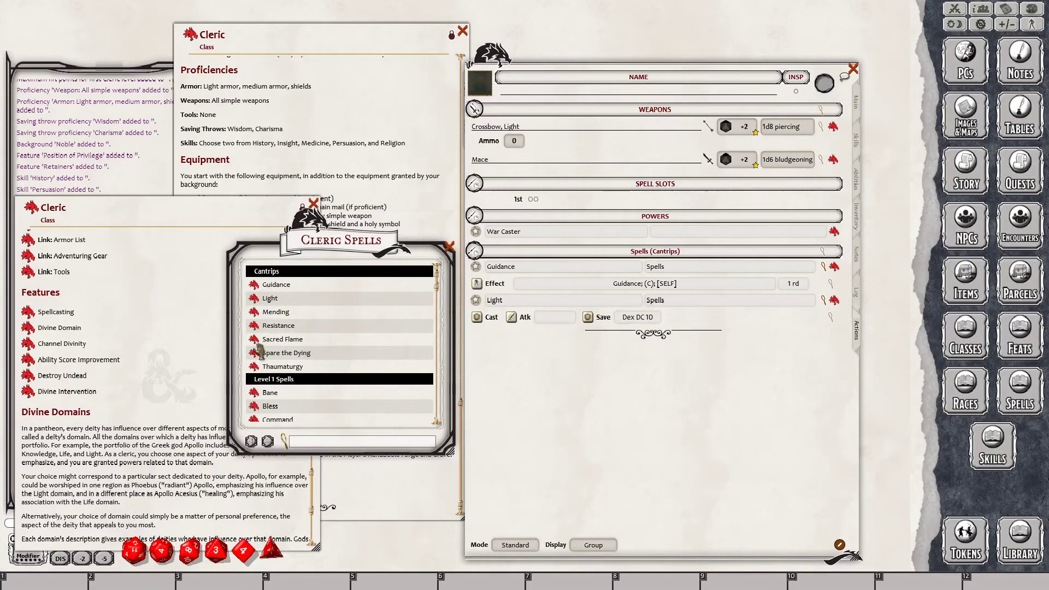
# - Add the Sacred Flame cantrip from the Cleric Spells list to the character's spells
pyautogui.moveTo(253, 340); pyautogui.dragTo(520, 346)
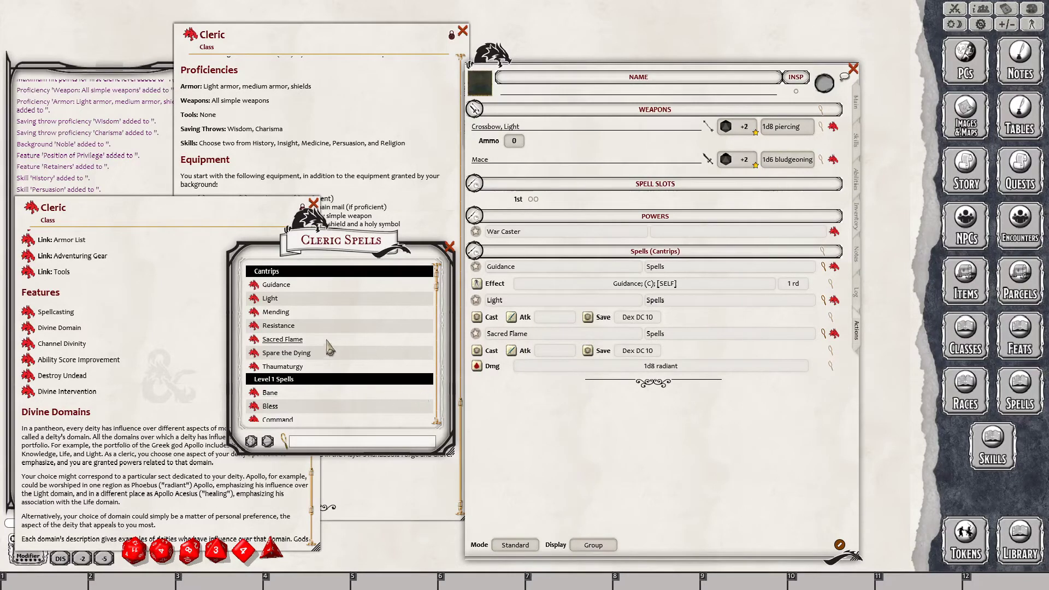
# - Look through the Cleric class entry, from its features and domains back to the class table and introduction, and return to the Cleric Spells list
pyautogui.click(170, 236)
pyautogui.scroll(4, 164, 322)
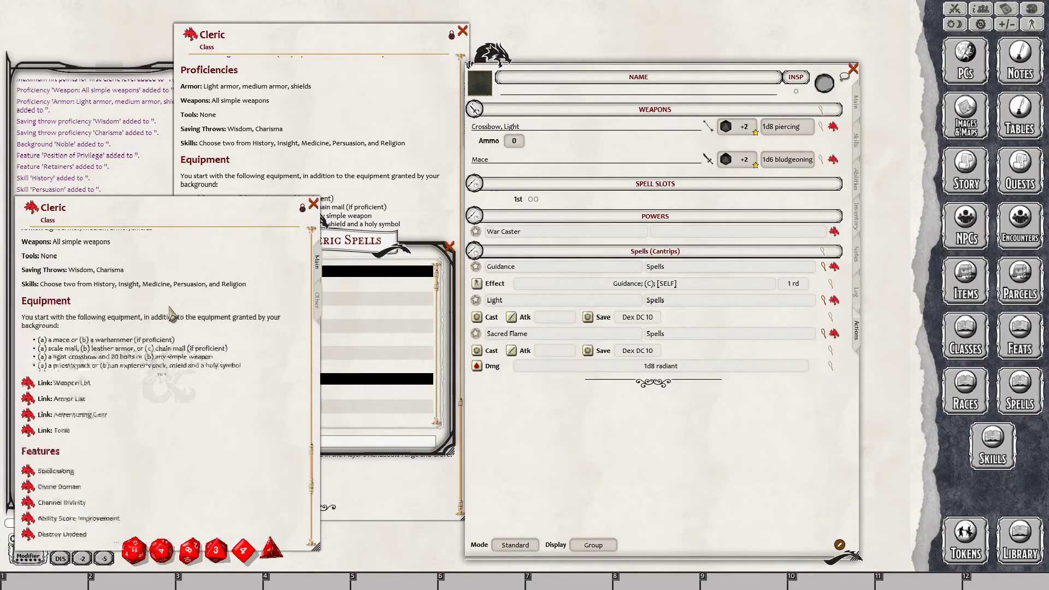
pyautogui.scroll(3, 168, 319)
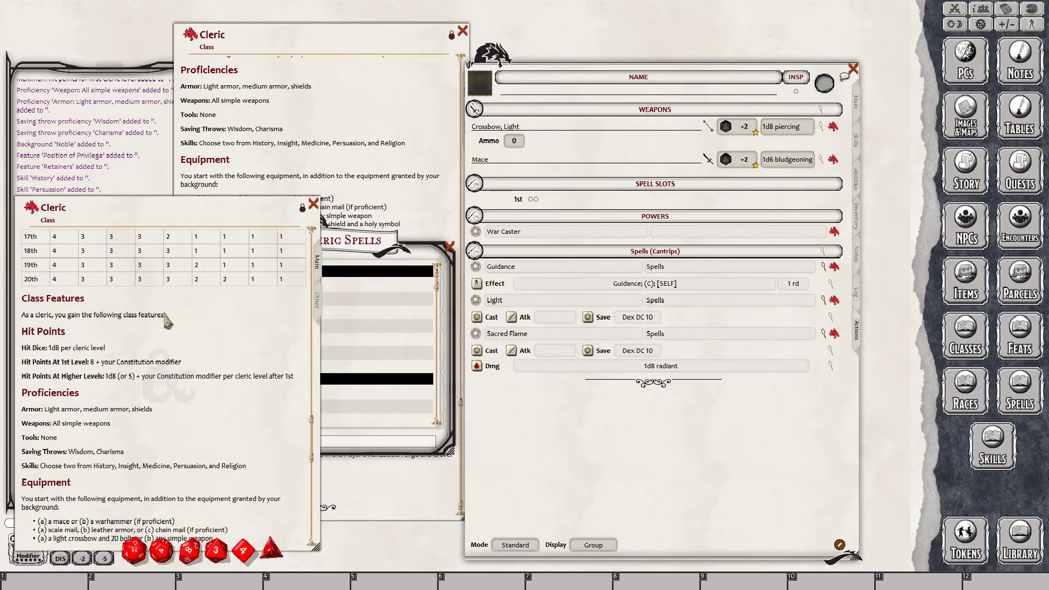
pyautogui.scroll(-8, 168, 320)
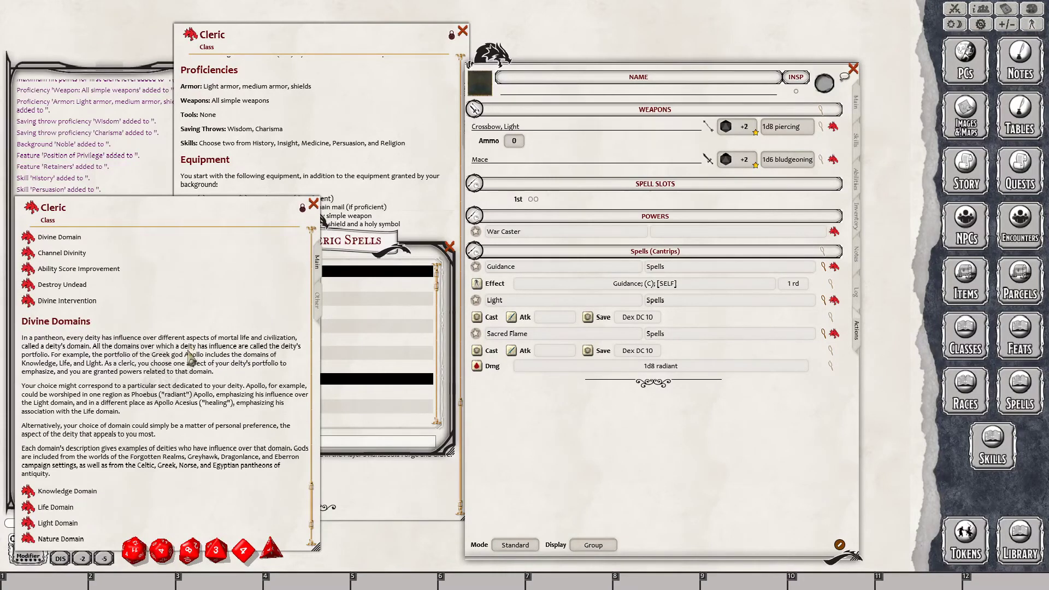
pyautogui.scroll(10, 192, 350)
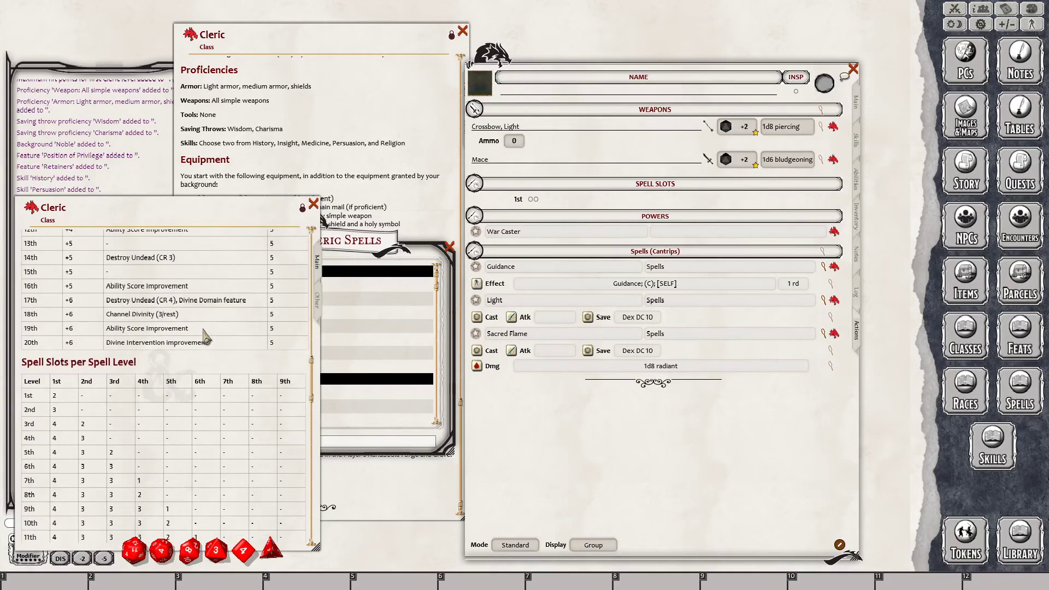
pyautogui.scroll(4, 206, 335)
pyautogui.scroll(6, 203, 332)
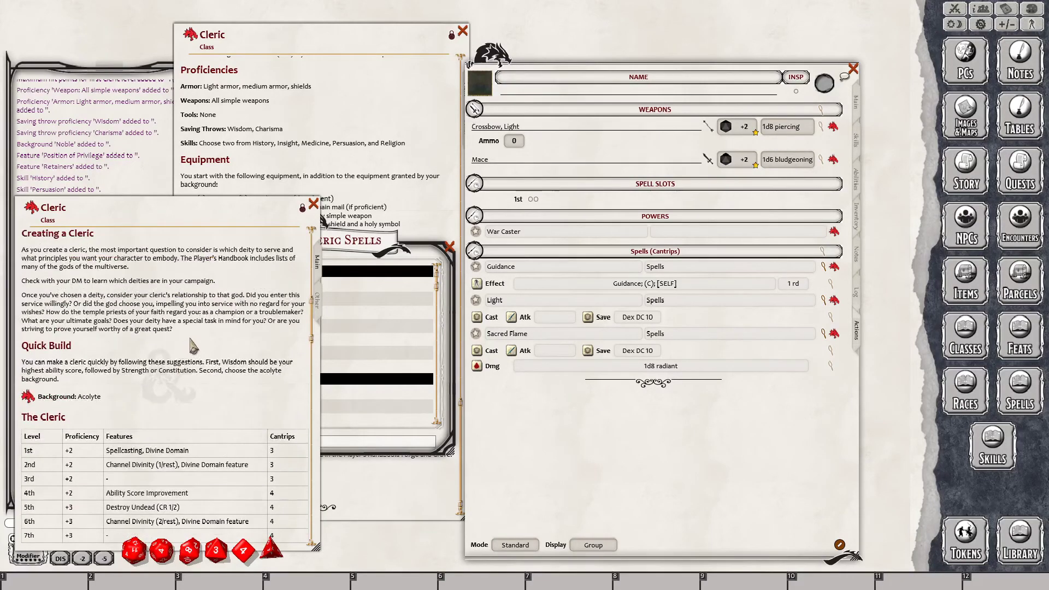
pyautogui.scroll(5, 189, 345)
pyautogui.scroll(-3, 194, 341)
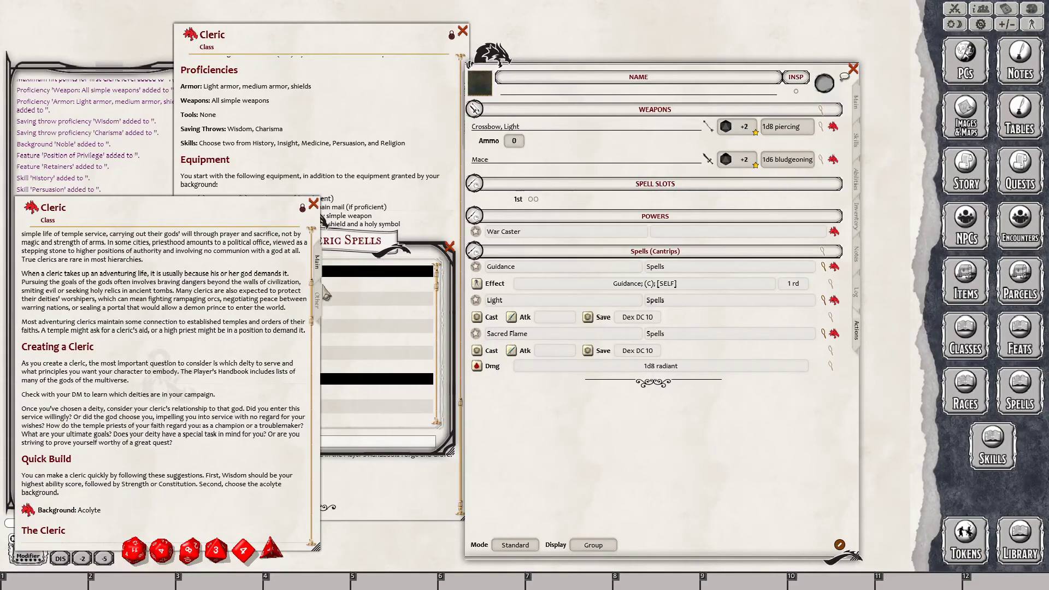
pyautogui.scroll(2, 174, 306)
pyautogui.click(347, 252)
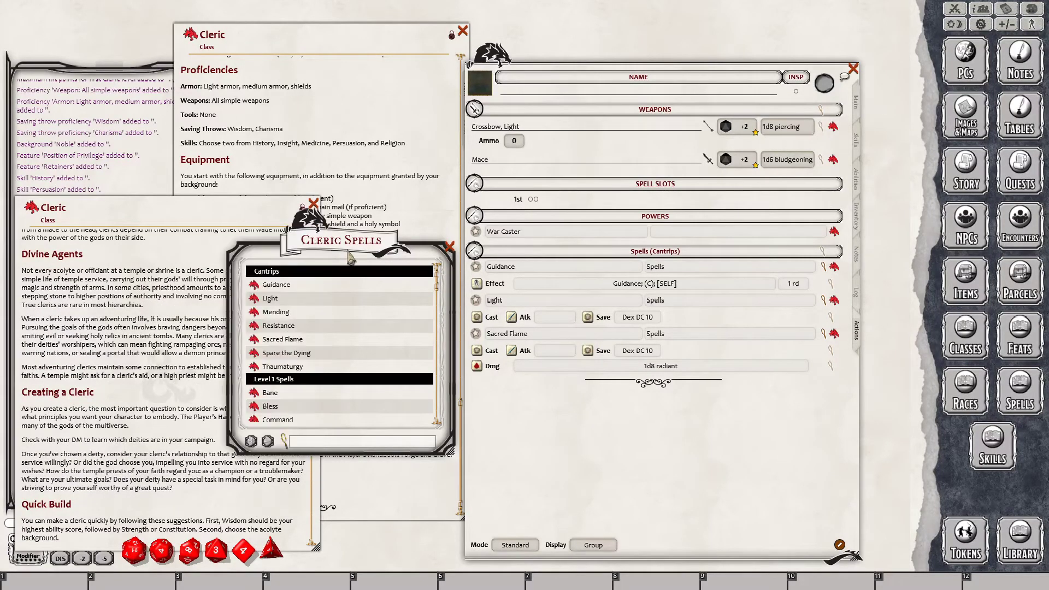
# - Examine the Cleric entry's class table and spell slots table, moving the Cleric Spells list aside to see them
pyautogui.scroll(-3, 318, 317)
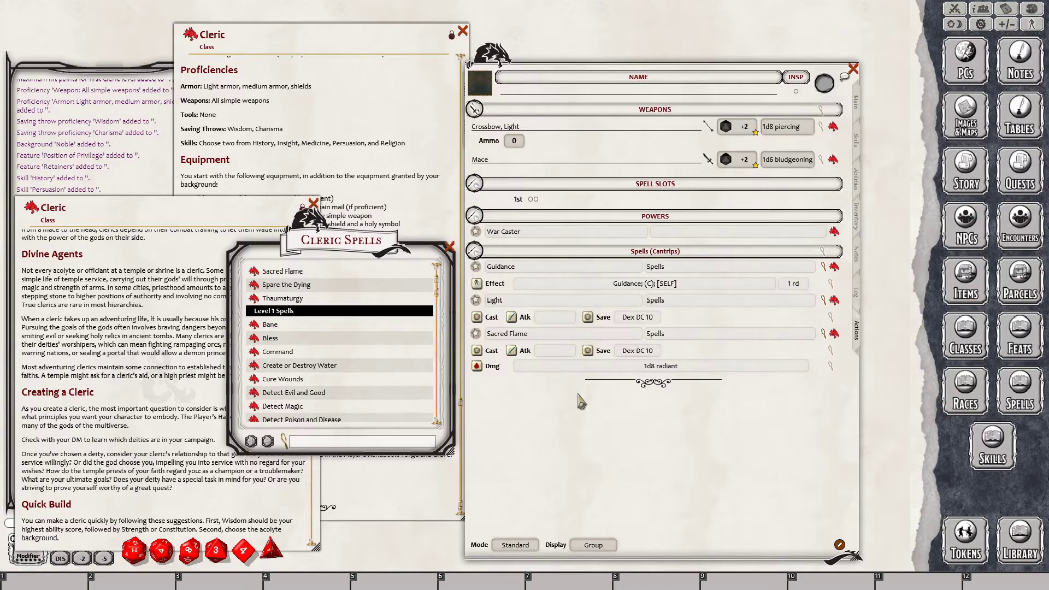
pyautogui.scroll(5, 161, 355)
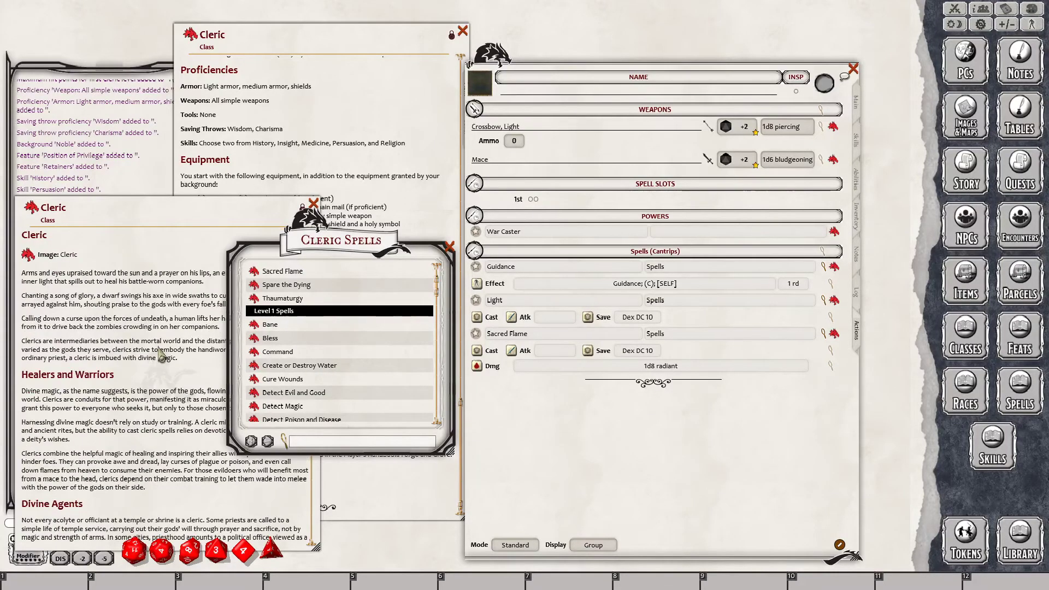
pyautogui.scroll(-15, 161, 355)
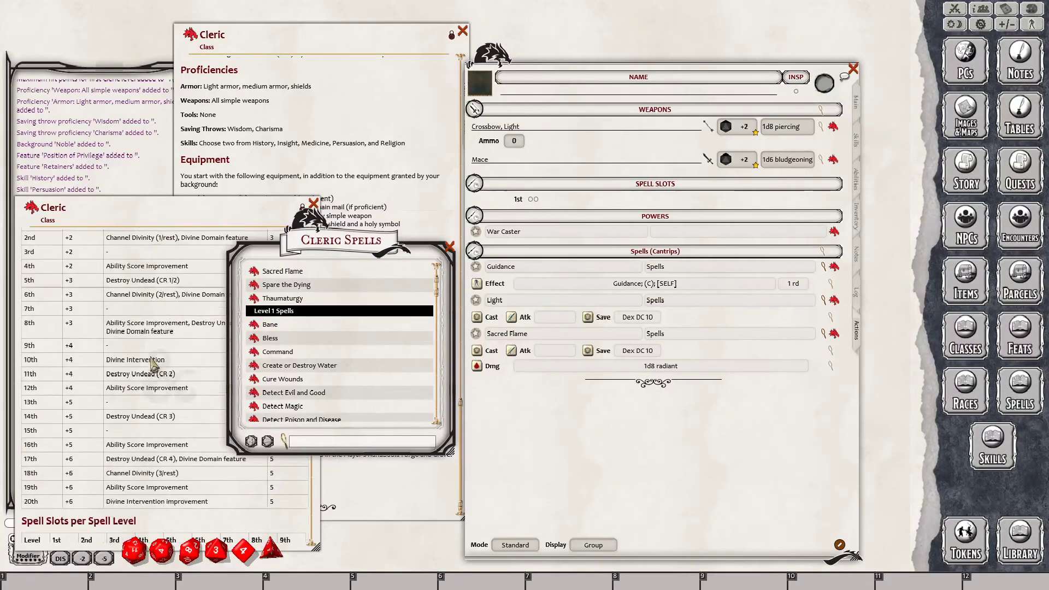
pyautogui.scroll(2, 153, 364)
pyautogui.moveTo(335, 243); pyautogui.dragTo(416, 258)
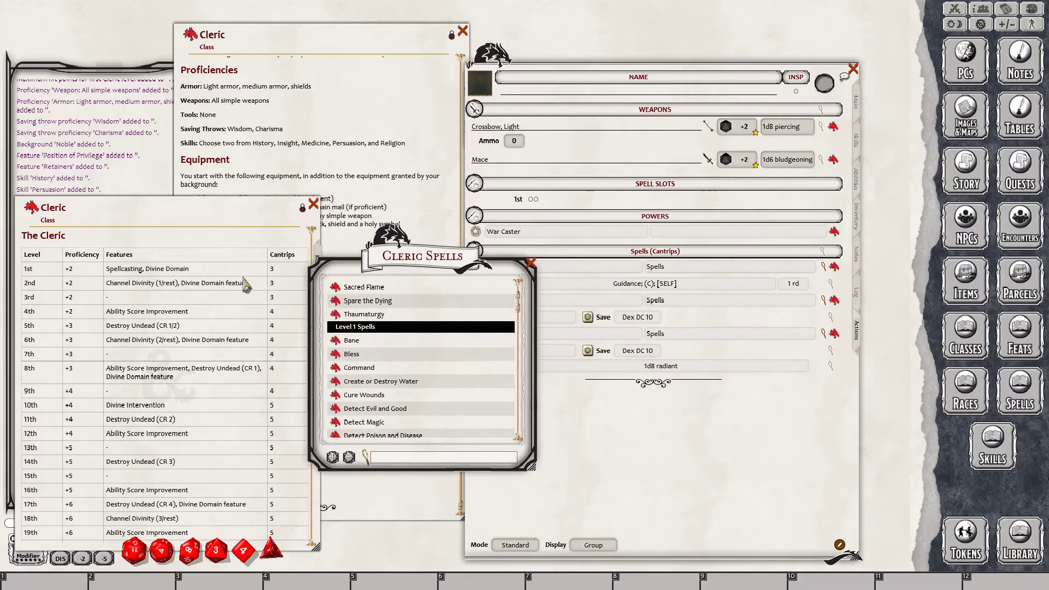
pyautogui.scroll(-5, 246, 285)
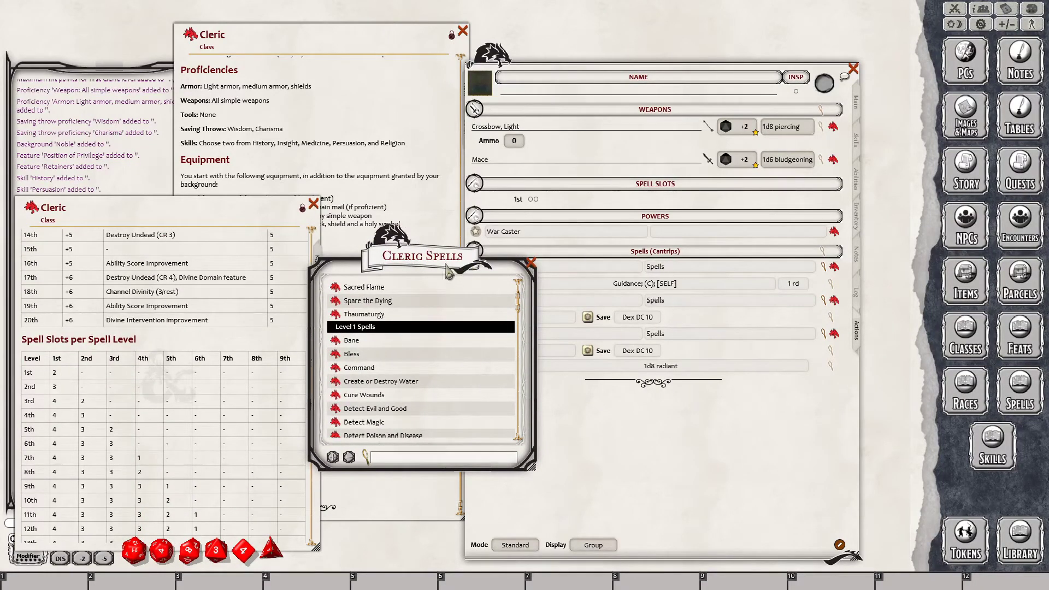
pyautogui.moveTo(448, 270); pyautogui.dragTo(370, 299)
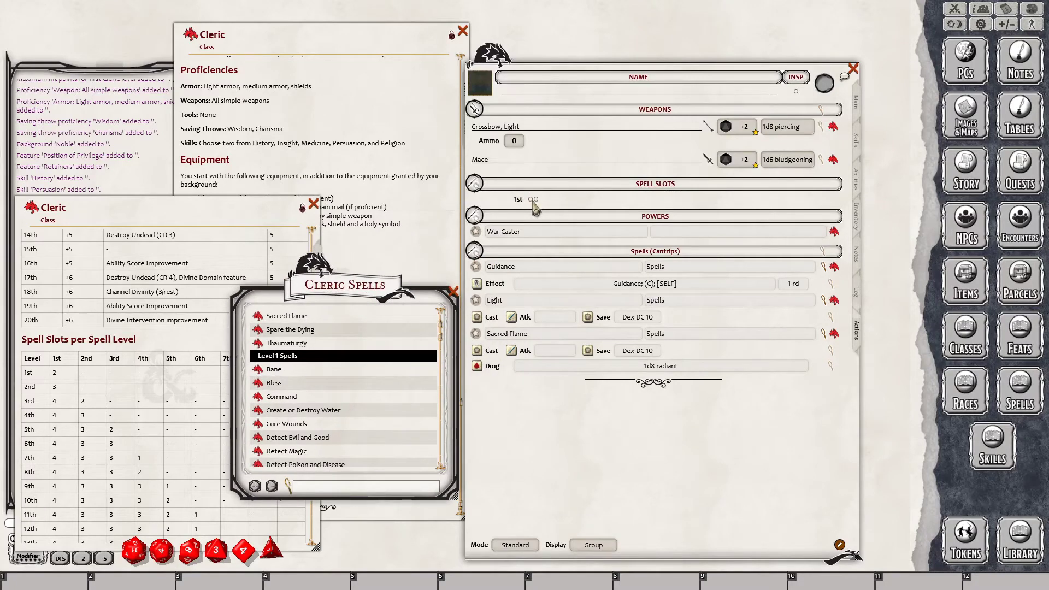
# - Collapse the cantrips group and add Bane, Bless, Command, Create or Destroy Water, Cure Wounds, and Detect Evil and Good to the character's spells
pyautogui.click(587, 249)
pyautogui.scroll(-5, 332, 389)
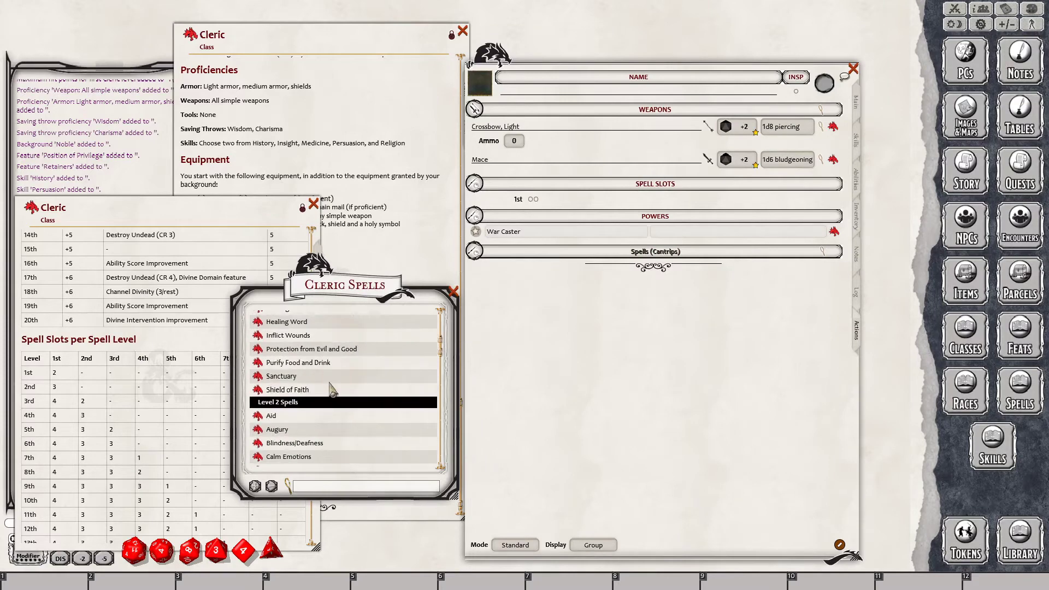
pyautogui.scroll(4, 332, 389)
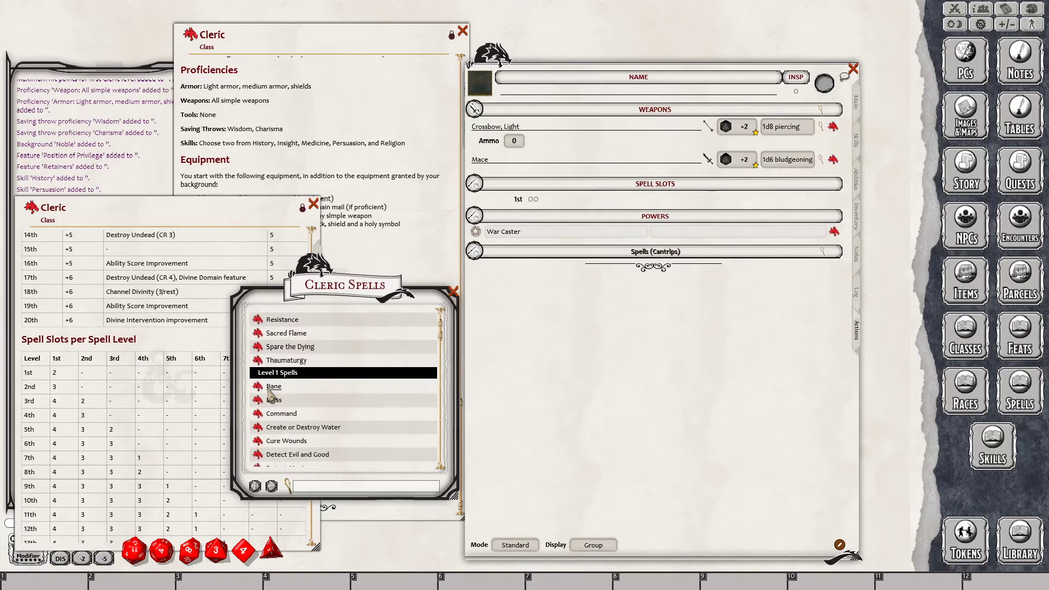
pyautogui.moveTo(270, 391)
pyautogui.mouseDown()
pyautogui.moveTo(538, 492)
pyautogui.moveTo(328, 546)
pyautogui.moveTo(266, 386)
pyautogui.mouseUp()
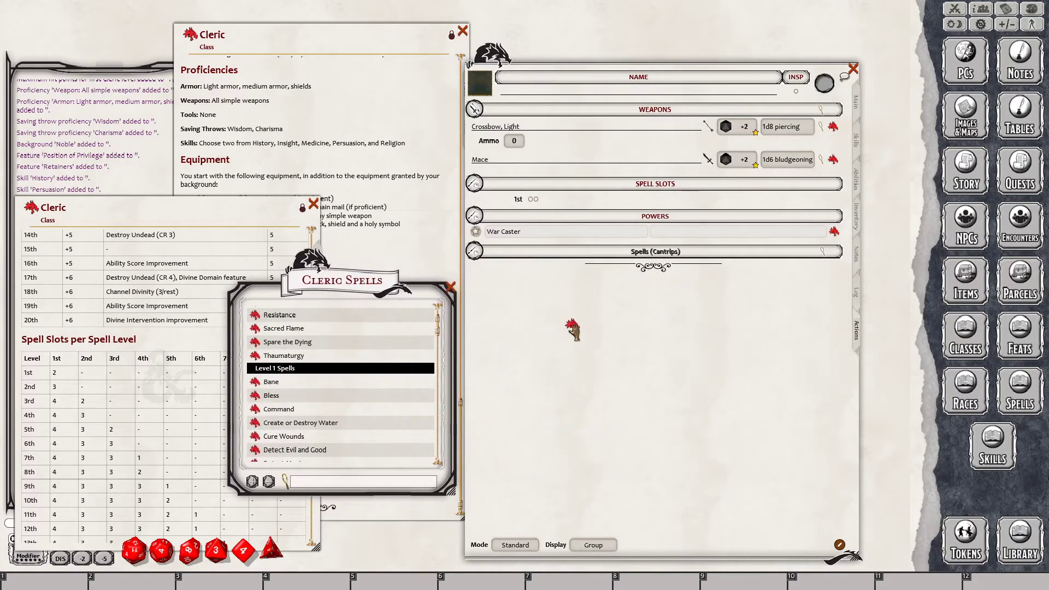
pyautogui.moveTo(572, 329); pyautogui.dragTo(573, 330)
pyautogui.moveTo(261, 396); pyautogui.dragTo(510, 404)
pyautogui.moveTo(250, 432)
pyautogui.mouseDown()
pyautogui.moveTo(491, 453)
pyautogui.moveTo(187, 427)
pyautogui.moveTo(548, 443)
pyautogui.moveTo(571, 469)
pyautogui.mouseUp()
pyautogui.moveTo(191, 433)
pyautogui.mouseDown()
pyautogui.moveTo(371, 445)
pyautogui.moveTo(589, 479)
pyautogui.moveTo(526, 496)
pyautogui.mouseUp()
# - Add Detect Magic and Detect Poison and Disease to the character's level 1 spells
pyautogui.scroll(-3, 224, 433)
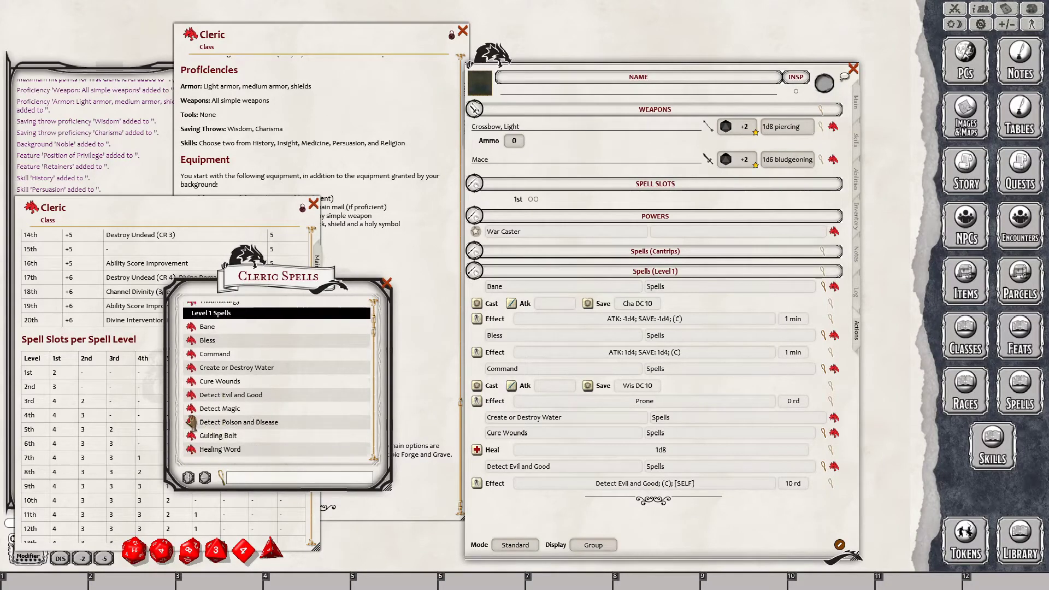
pyautogui.moveTo(191, 408); pyautogui.dragTo(505, 519)
pyautogui.scroll(-1, 528, 444)
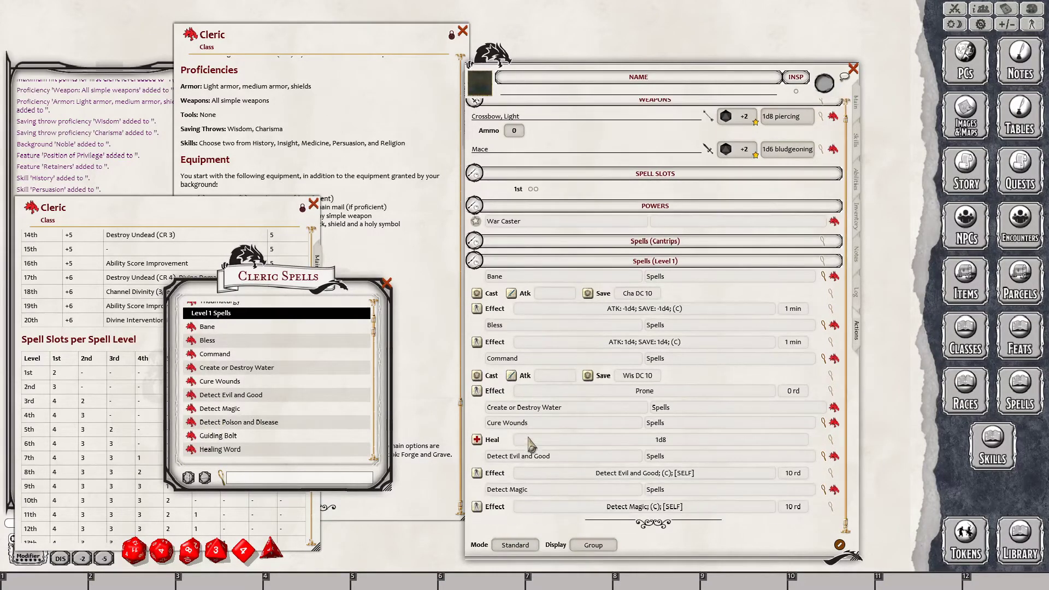
pyautogui.moveTo(199, 422); pyautogui.dragTo(558, 424)
pyautogui.moveTo(194, 423); pyautogui.dragTo(518, 524)
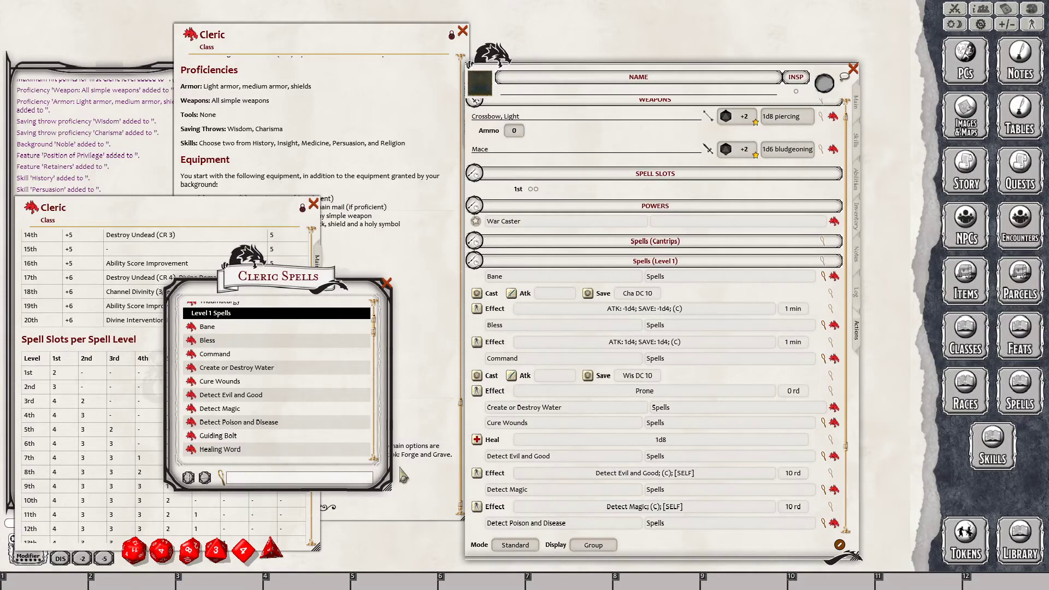
# - Add the remaining level 1 spells, Guiding Bolt through Shield of Faith, from the Cleric Spells list to the character
pyautogui.scroll(-2, 202, 442)
pyautogui.moveTo(193, 411); pyautogui.dragTo(567, 475)
pyautogui.moveTo(191, 425); pyautogui.dragTo(549, 495)
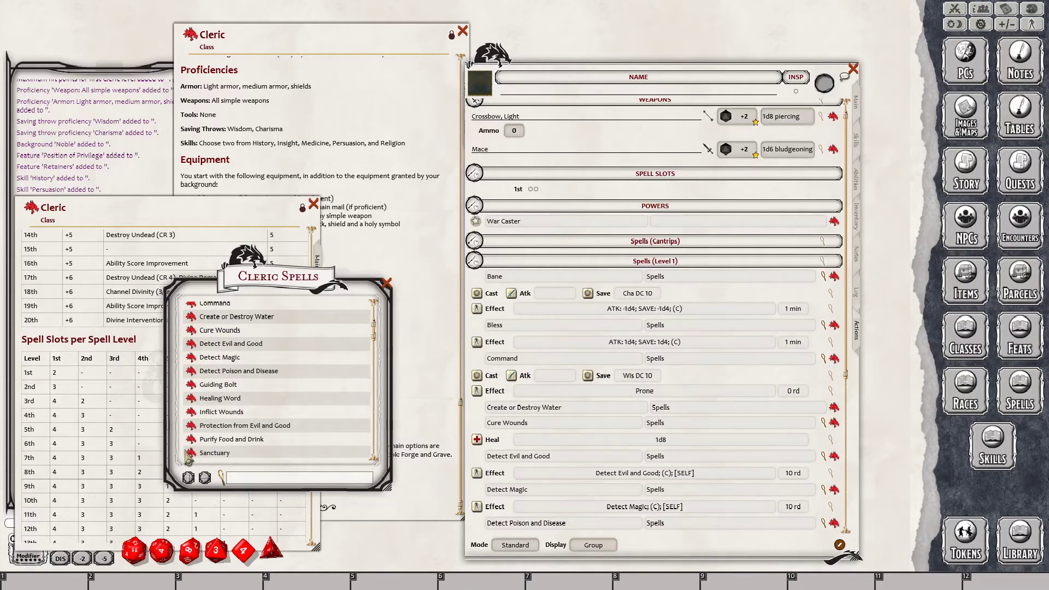
pyautogui.scroll(-2, 229, 432)
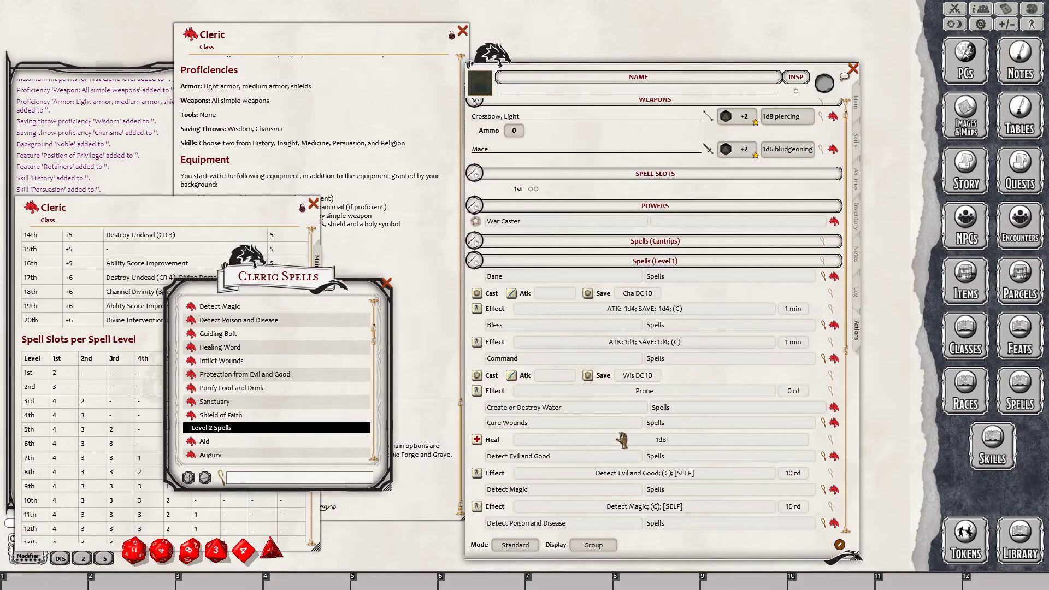
# - Collapse the action details of every level 1 spell on the sheet, from Bane to Shield of Faith
pyautogui.click(823, 276)
pyautogui.click(826, 278)
pyautogui.click(824, 277)
pyautogui.click(824, 292)
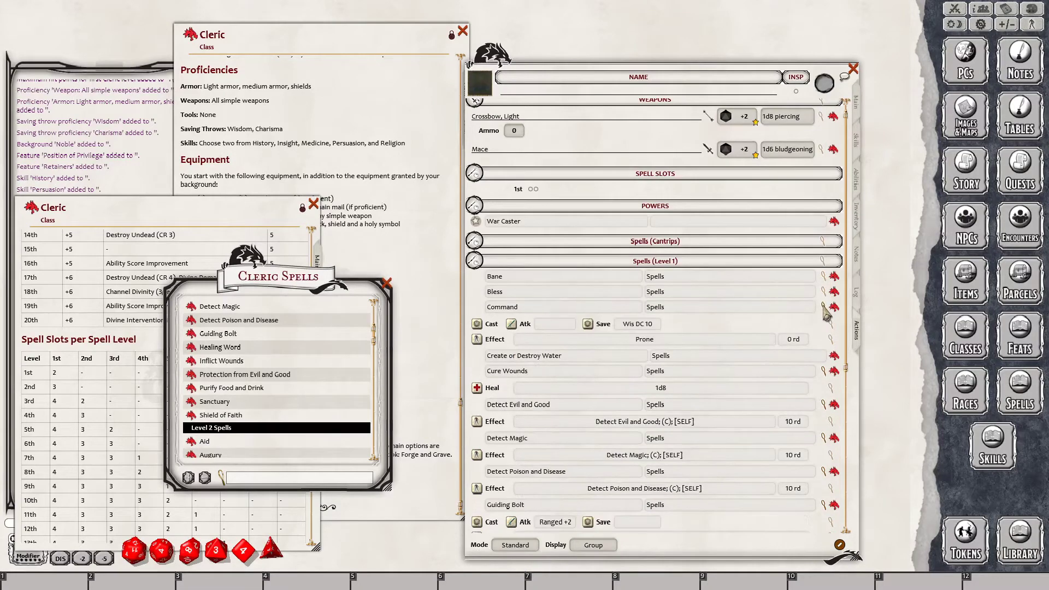
pyautogui.click(823, 307)
pyautogui.click(824, 338)
pyautogui.click(823, 353)
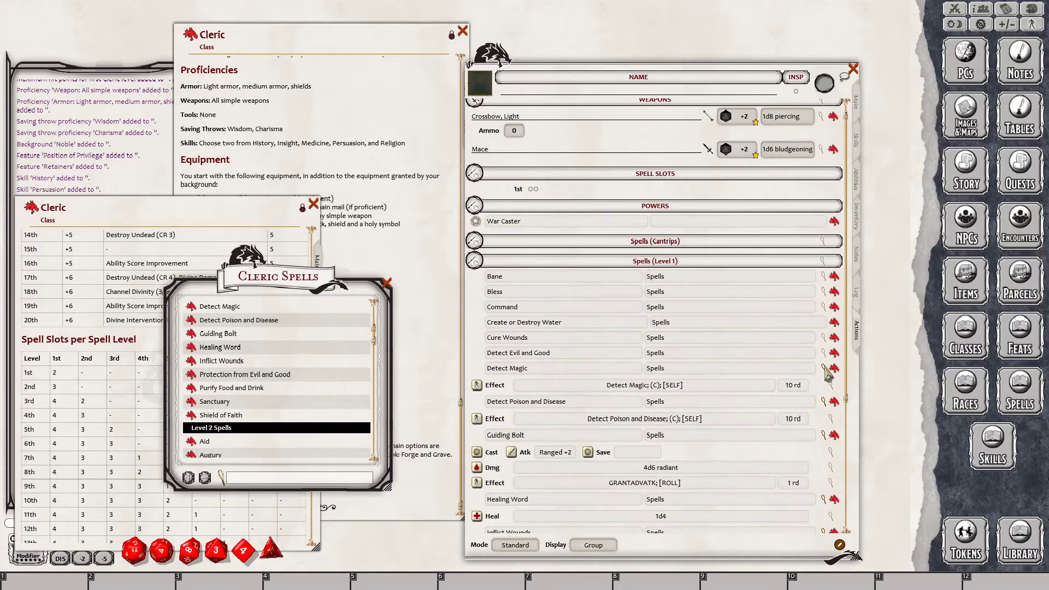
pyautogui.click(824, 368)
pyautogui.click(824, 385)
pyautogui.click(824, 399)
pyautogui.click(824, 415)
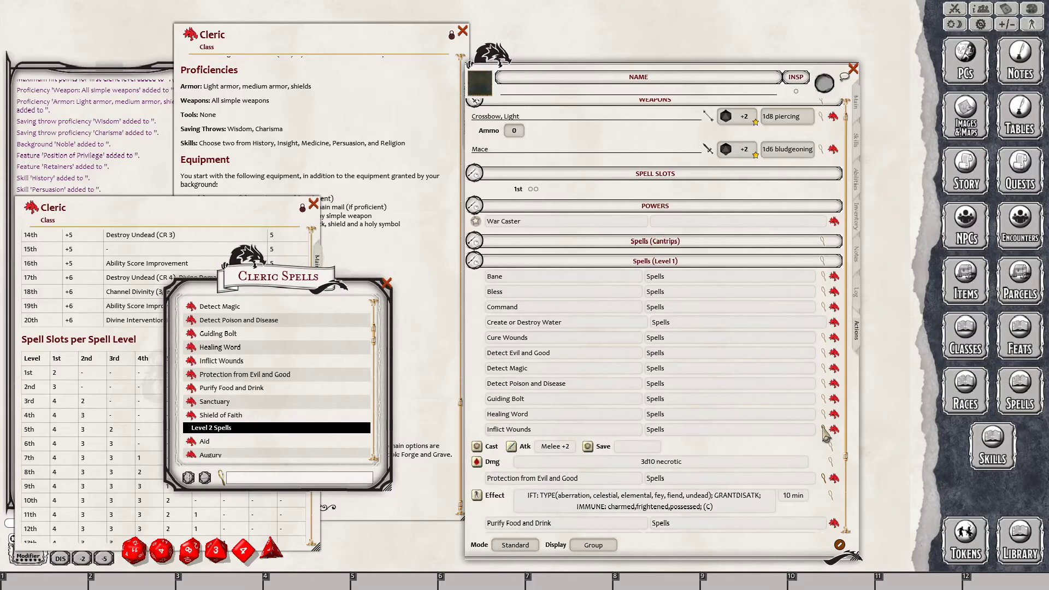
pyautogui.click(823, 430)
pyautogui.click(823, 445)
pyautogui.click(824, 476)
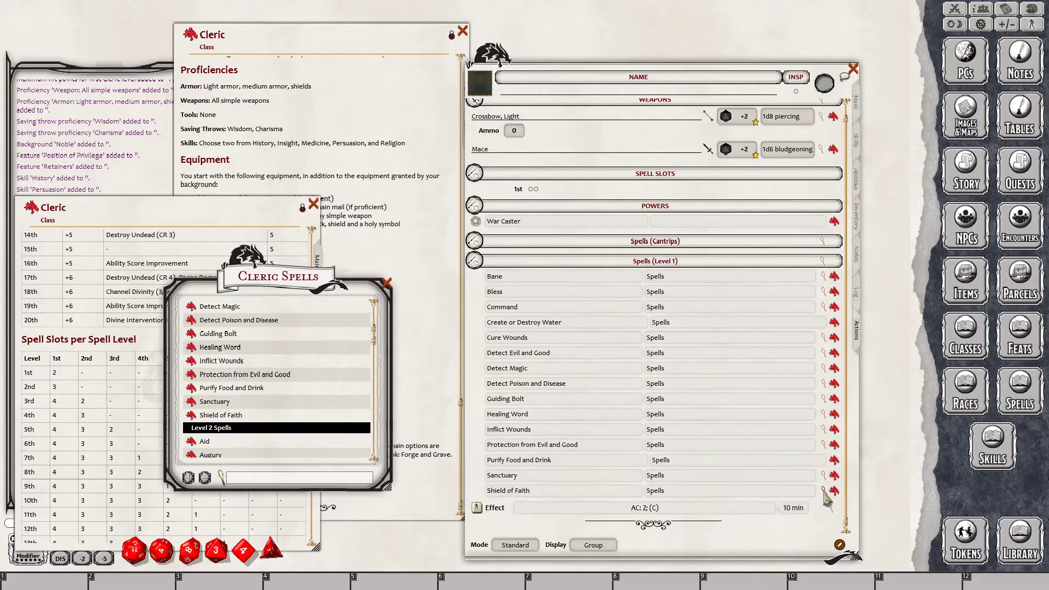
pyautogui.click(823, 492)
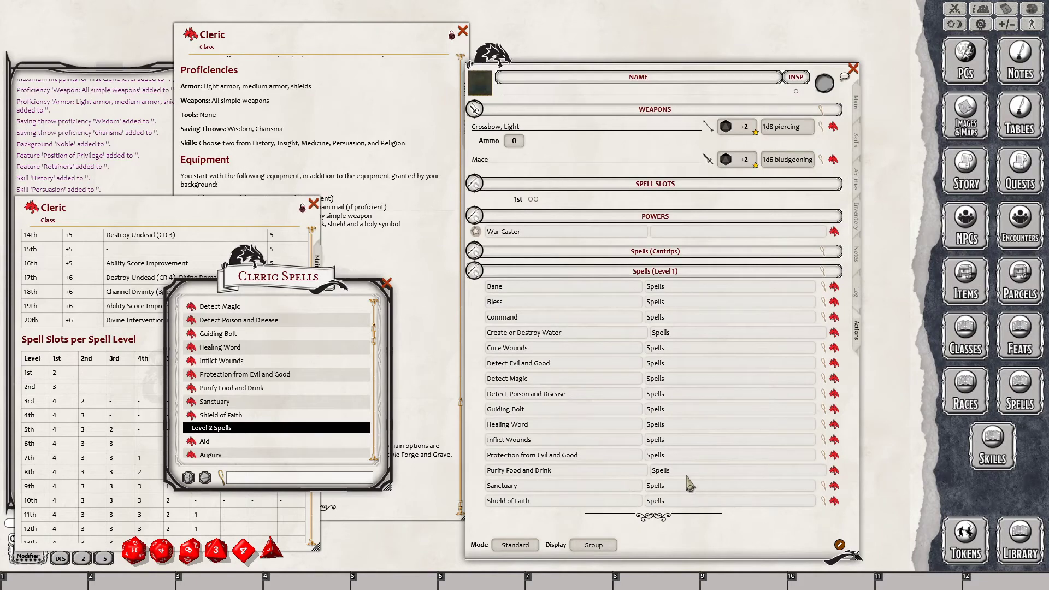
# - Close the Cleric Spells list, and expand Bane's action details for a look before collapsing them again
pyautogui.click(513, 287)
pyautogui.click(824, 288)
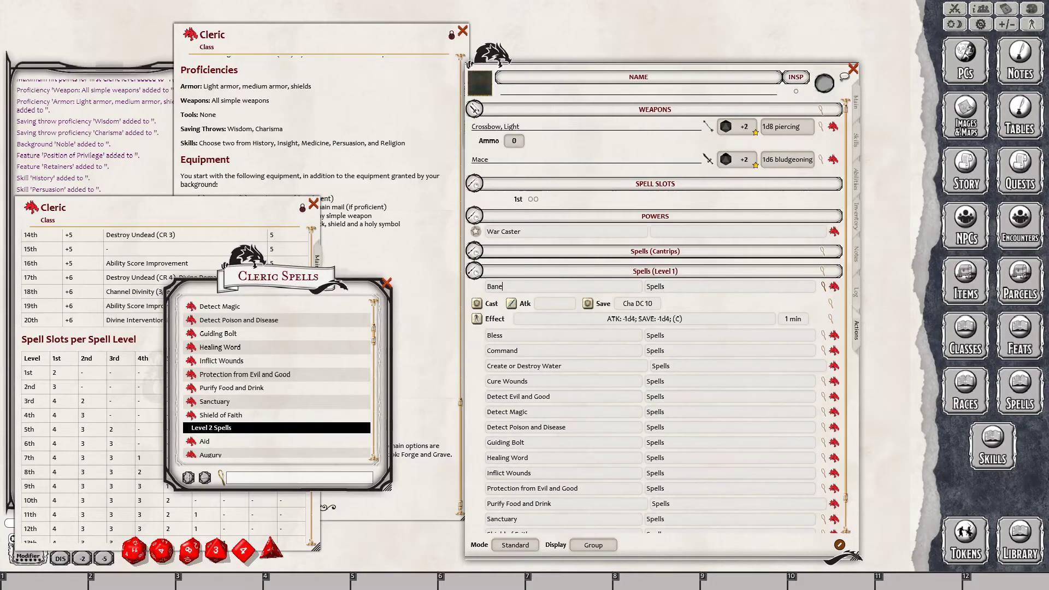
pyautogui.click(386, 283)
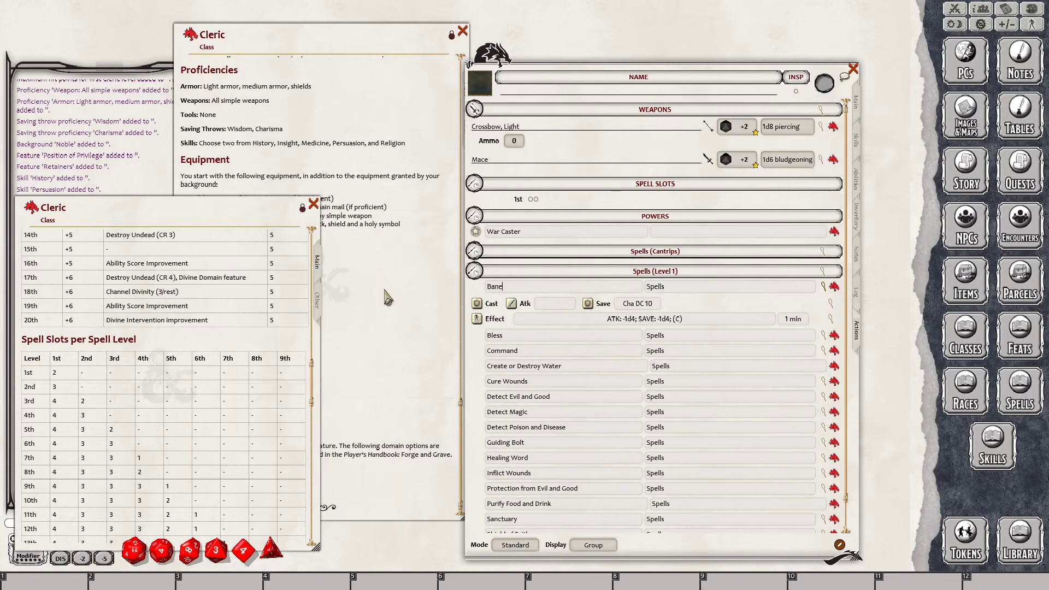
pyautogui.rightClick(824, 288)
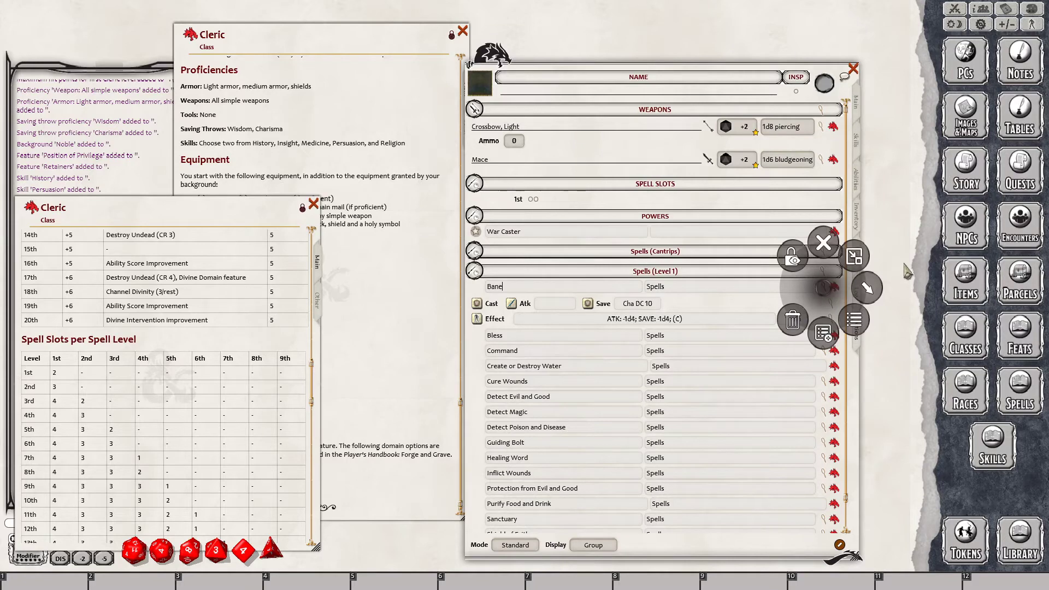
pyautogui.click(910, 245)
pyautogui.click(823, 286)
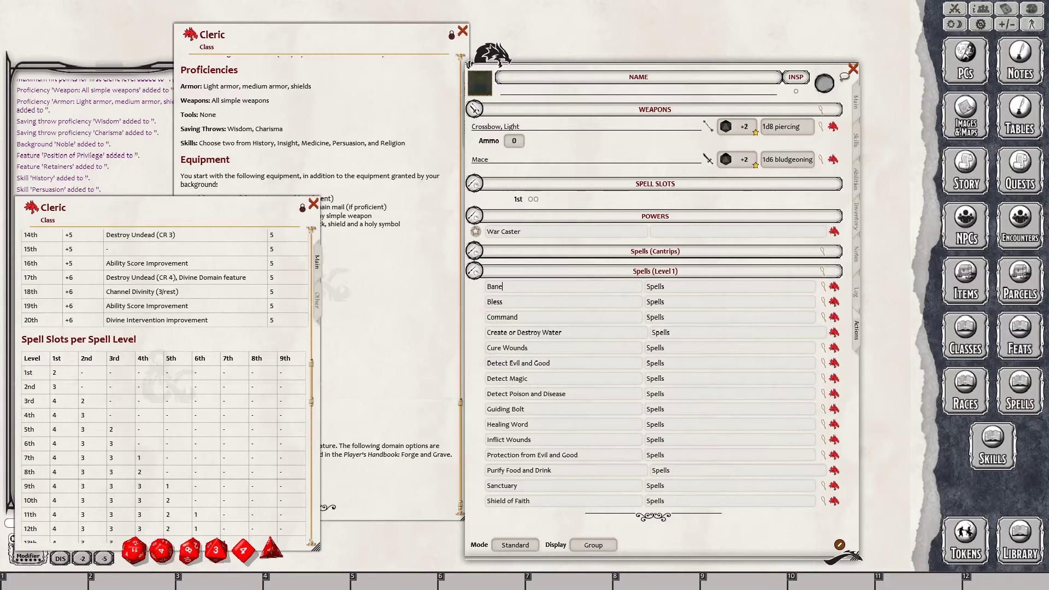
# - Expand the healing details of Cure Wounds and Healing Word in the level 1 spells
pyautogui.click(823, 347)
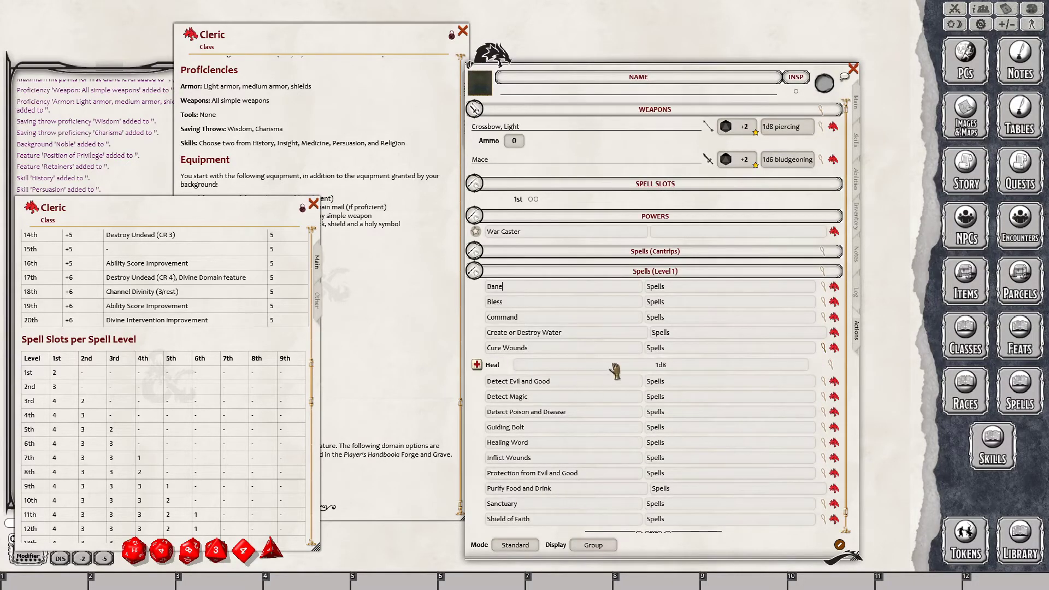
pyautogui.scroll(-1, 615, 374)
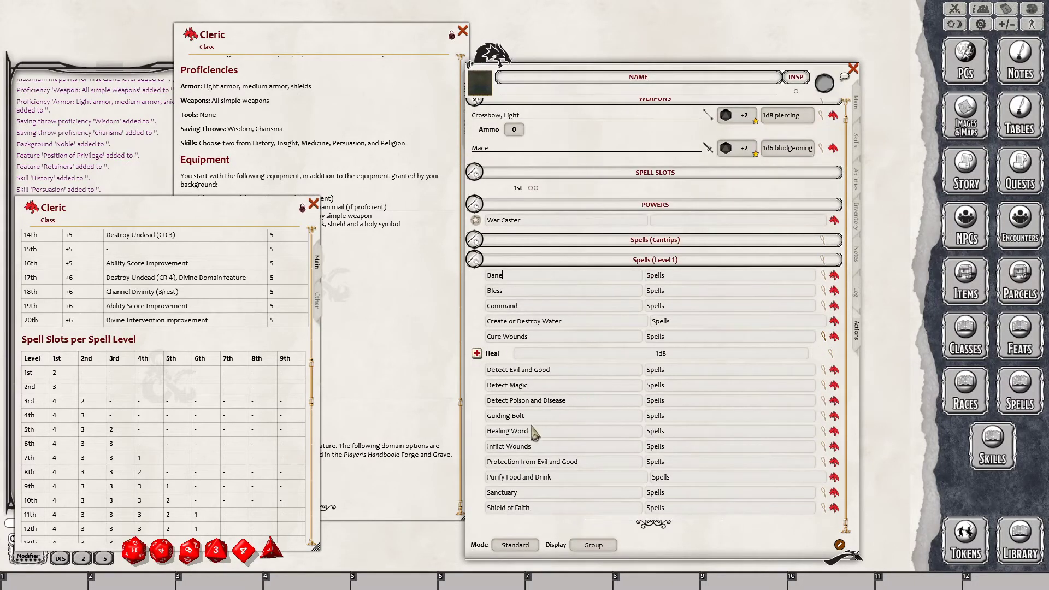
pyautogui.click(823, 431)
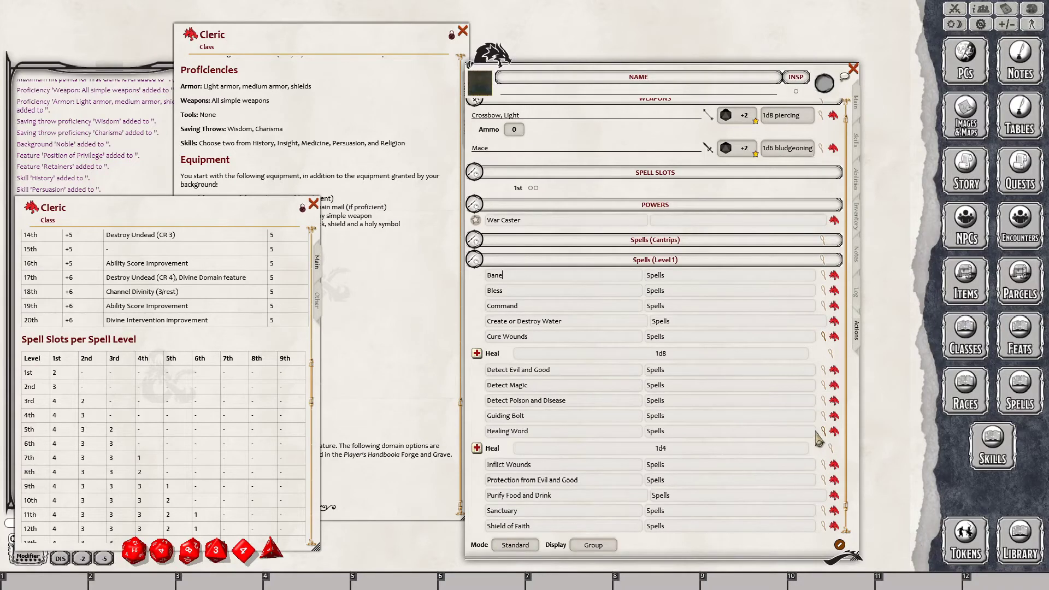
pyautogui.scroll(-1, 745, 440)
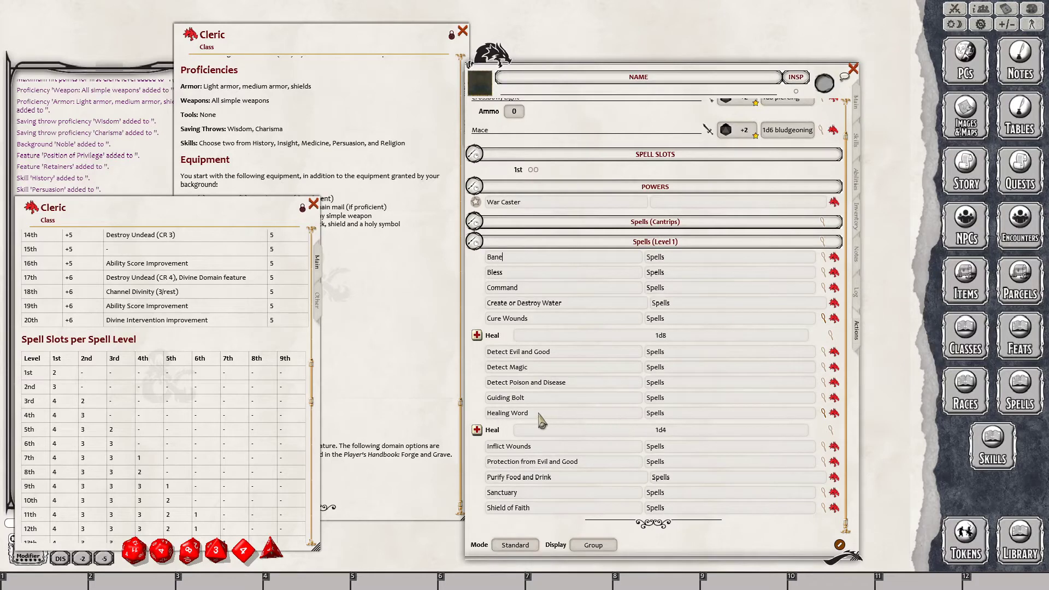
# - Read the spell descriptions of Healing Word and Cure Wounds from the level 1 spells, closing each one
pyautogui.click(834, 413)
pyautogui.scroll(-1, 477, 322)
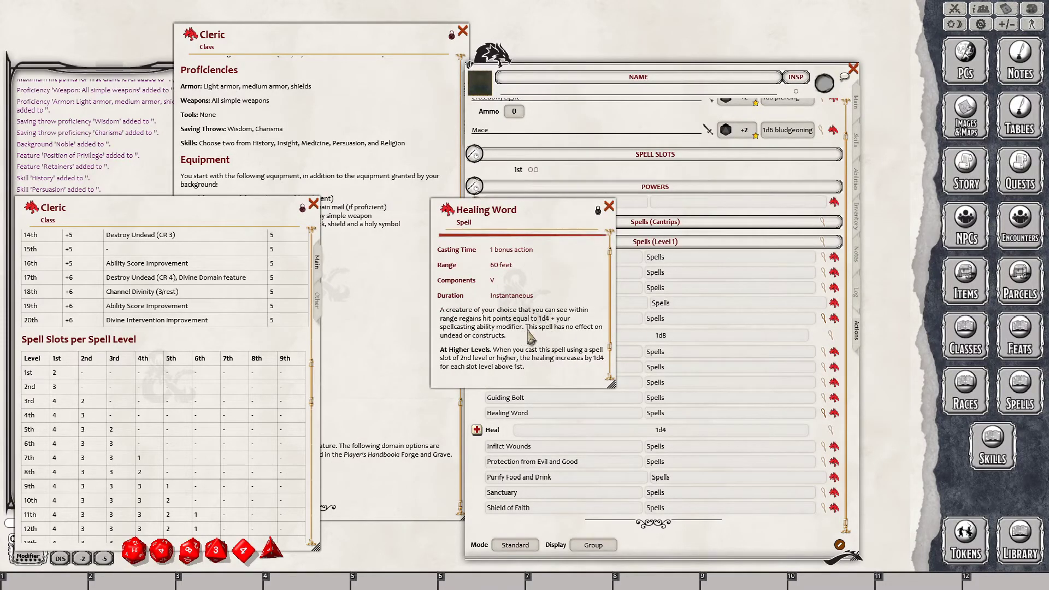
pyautogui.click(608, 206)
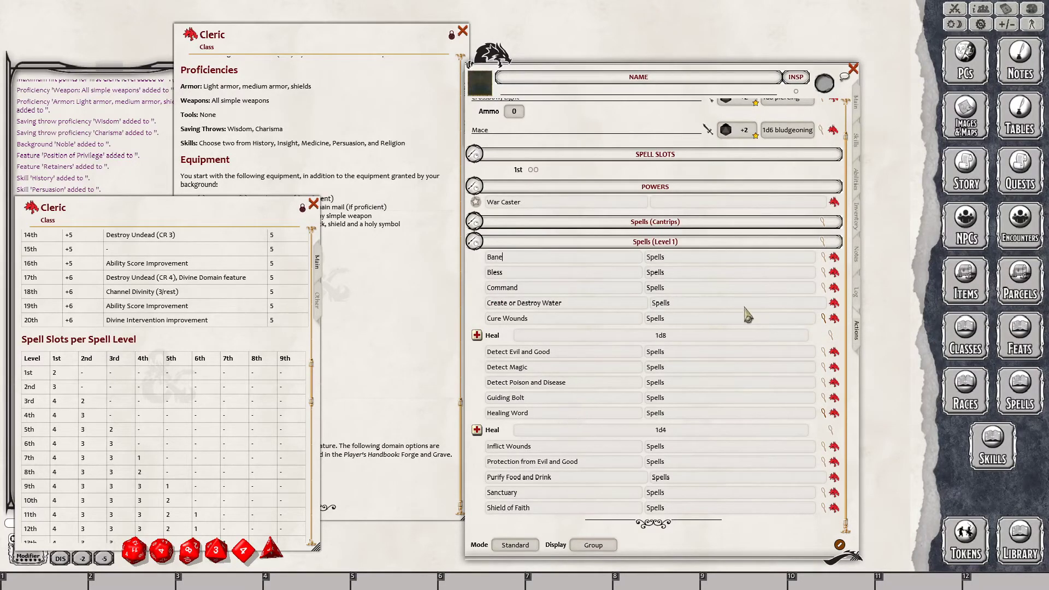
pyautogui.click(835, 322)
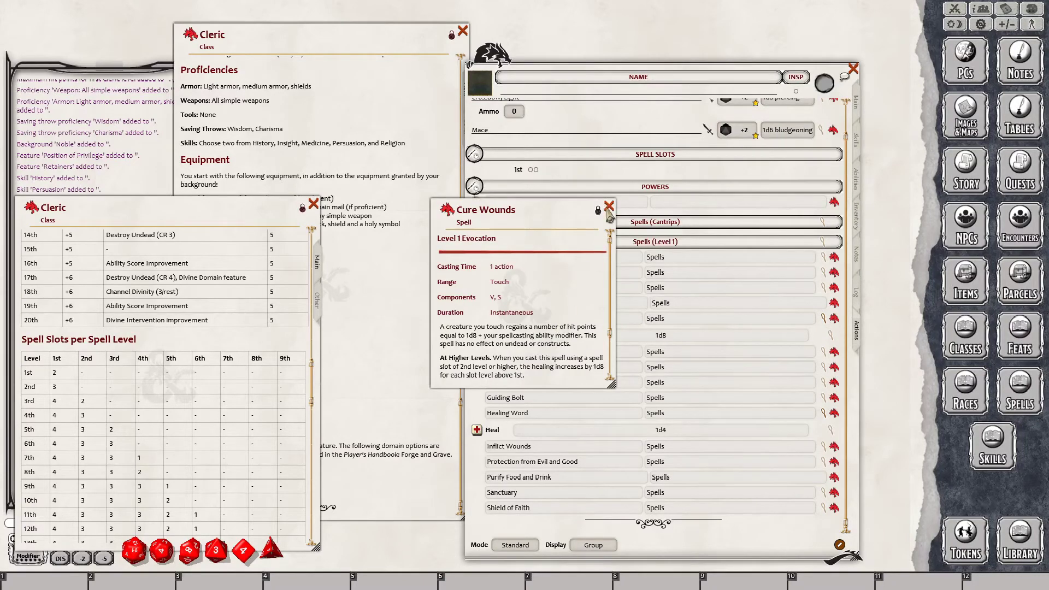
pyautogui.click(611, 204)
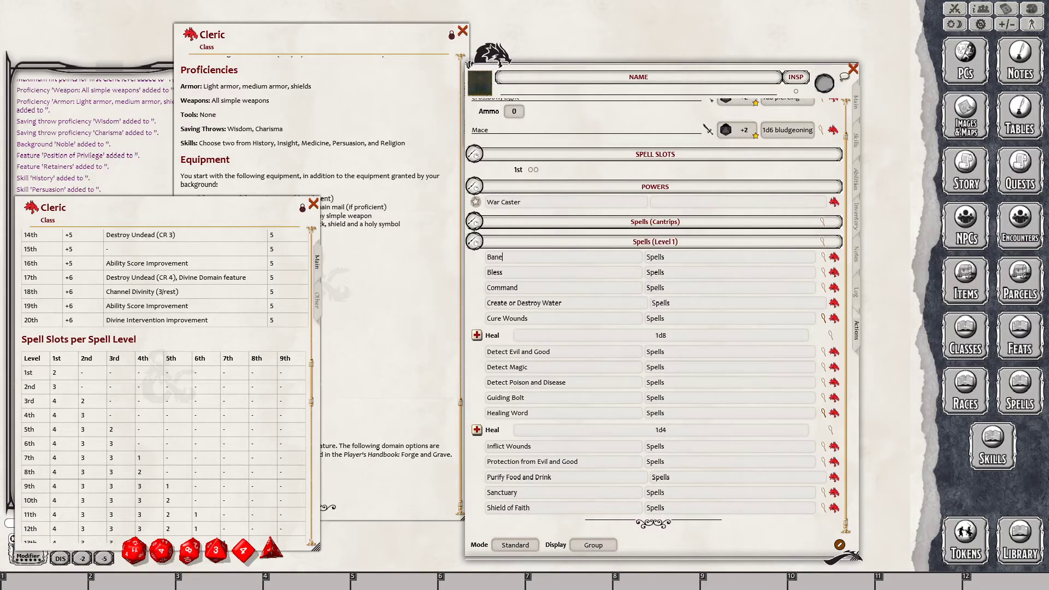
# - Review the level table, spell slots and features in the front Cleric class window, and close that window
pyautogui.moveTo(212, 219); pyautogui.dragTo(318, 154)
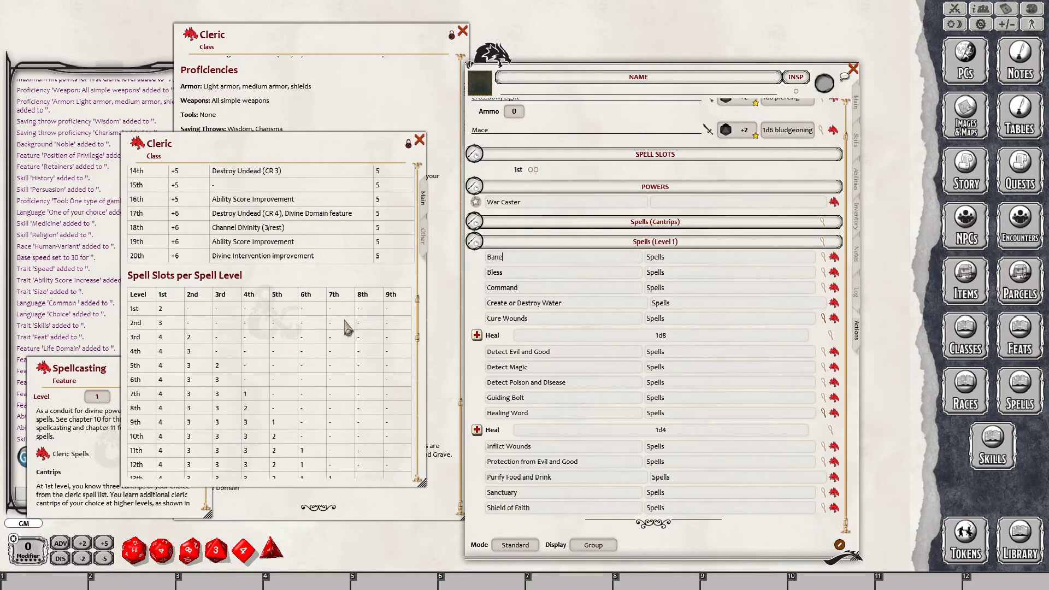
pyautogui.scroll(-3, 347, 330)
pyautogui.scroll(4, 347, 329)
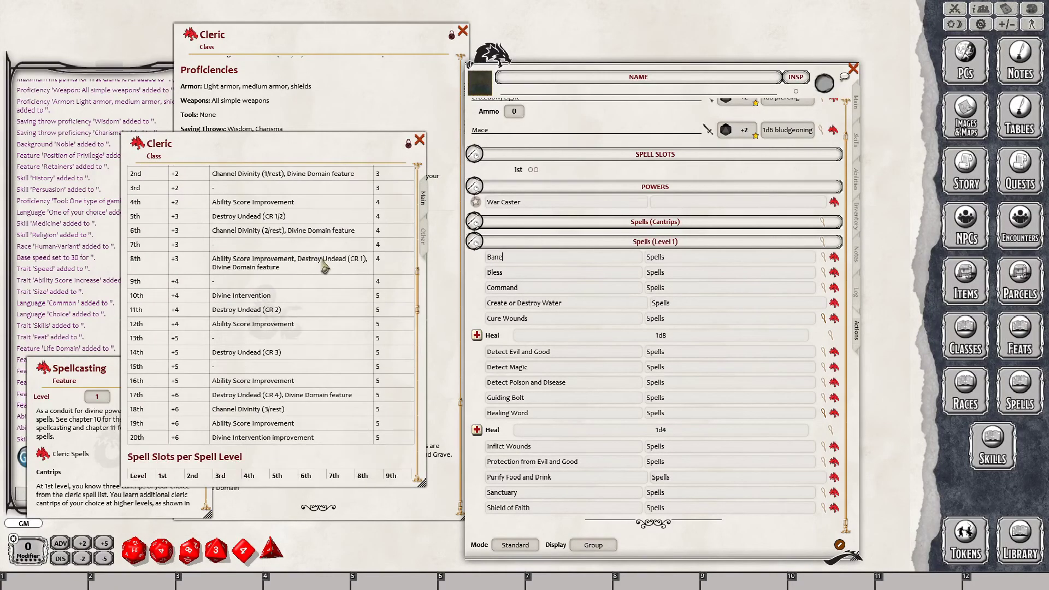
pyautogui.scroll(-2, 325, 268)
pyautogui.scroll(10, 349, 317)
pyautogui.scroll(-2, 328, 329)
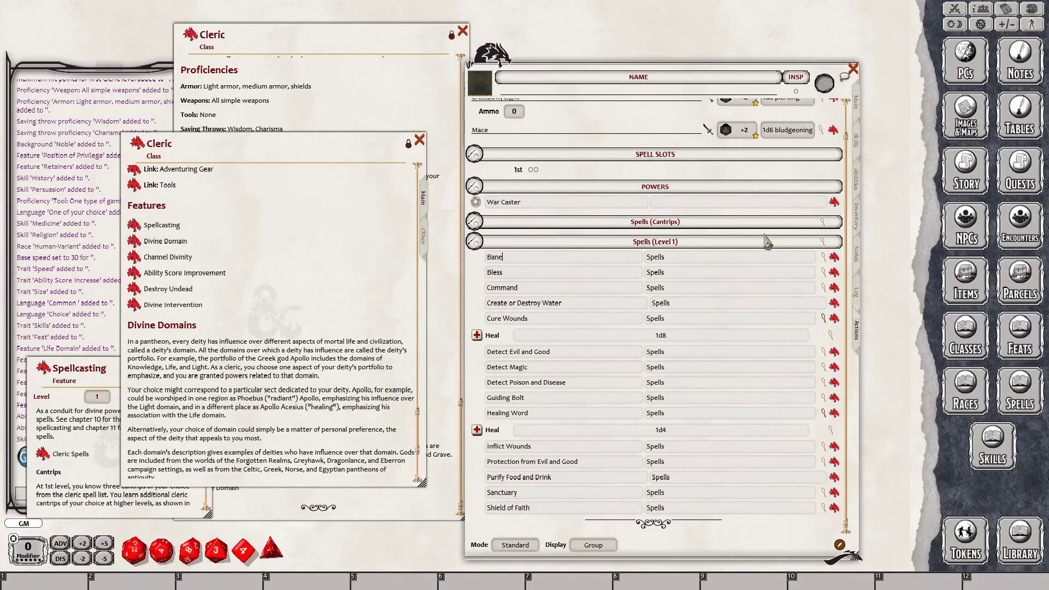
pyautogui.scroll(2, 432, 243)
pyautogui.scroll(1, 692, 241)
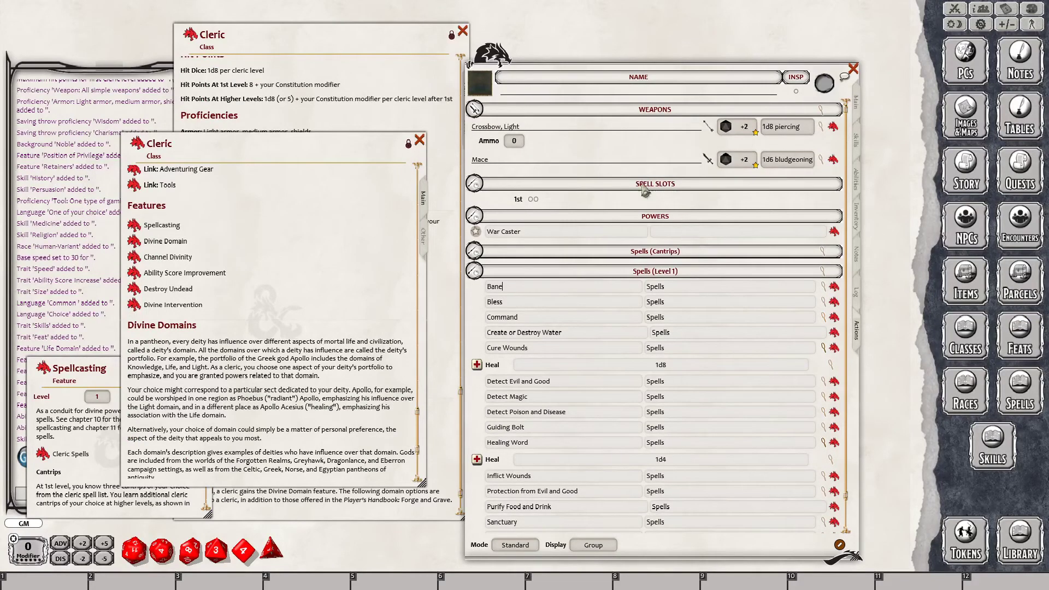
pyautogui.click(419, 139)
# - Browse the portrait images and set the character's portrait to Fighter_Human_Female.jpg
pyautogui.click(483, 86)
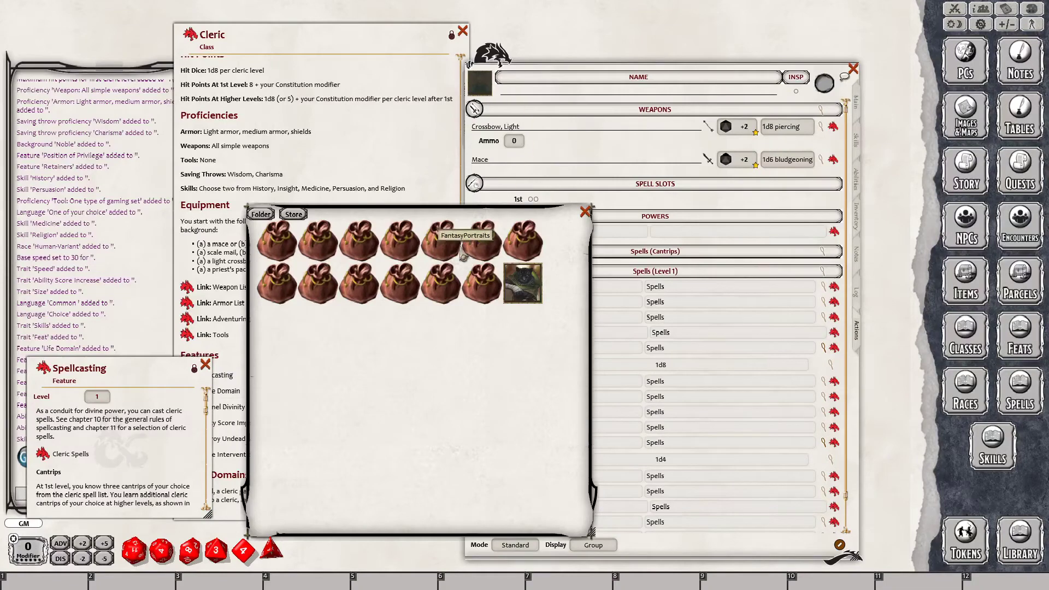
pyautogui.click(409, 249)
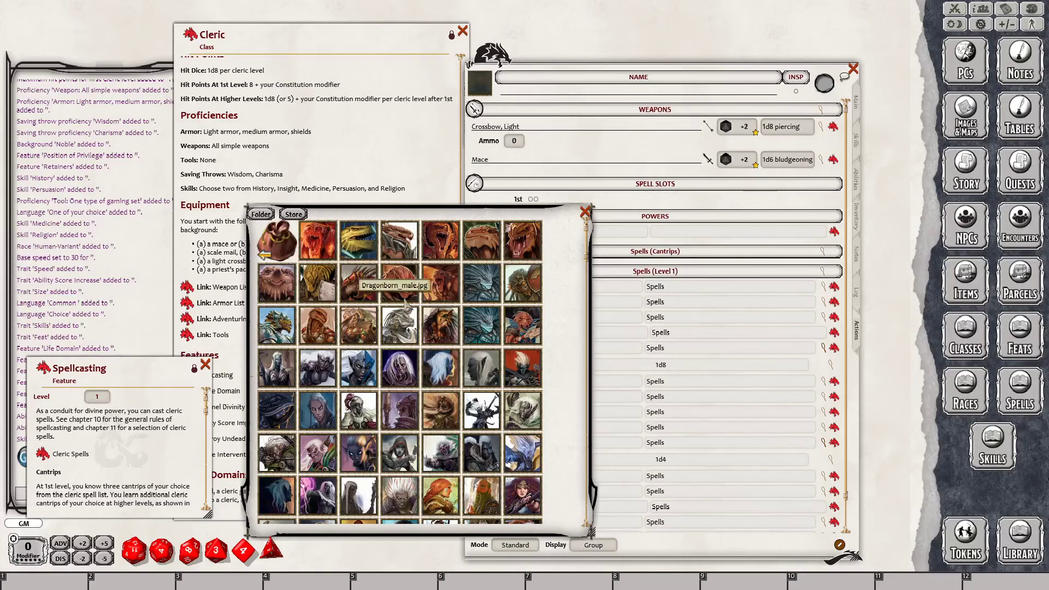
pyautogui.scroll(-2, 393, 284)
pyautogui.scroll(-5, 443, 307)
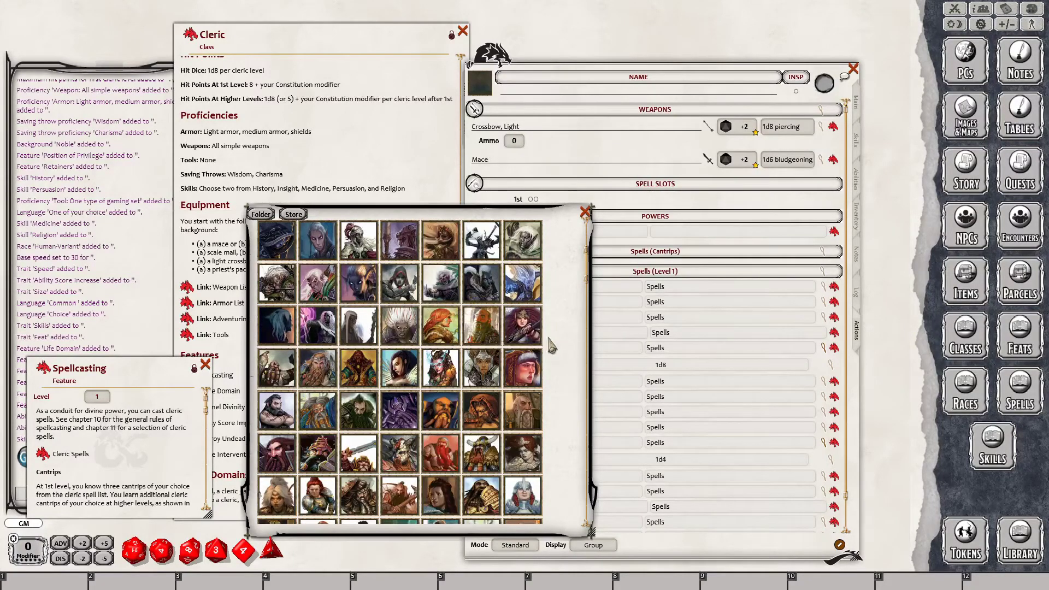
pyautogui.scroll(-5, 546, 350)
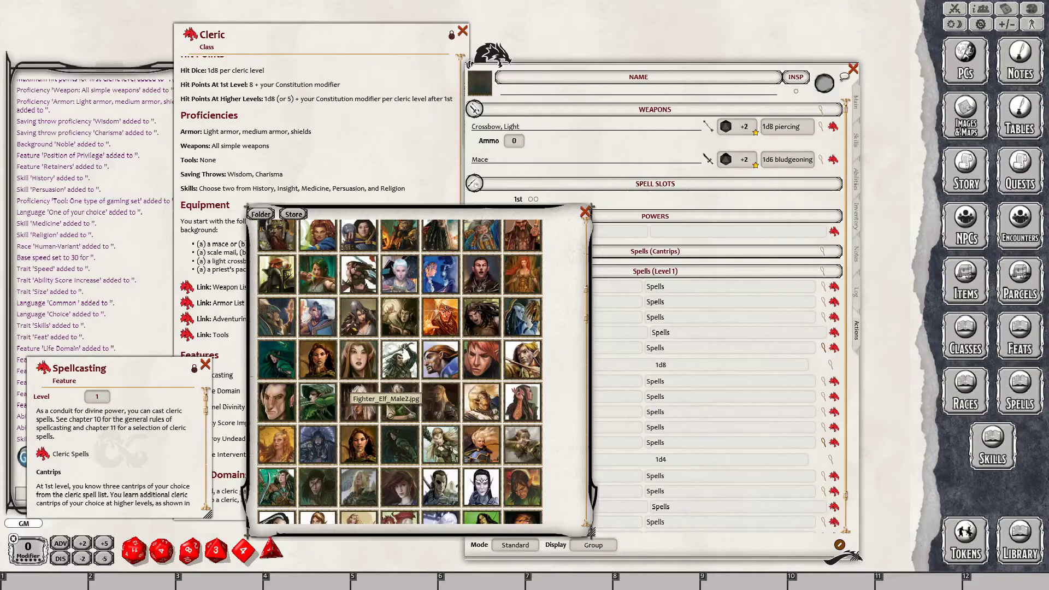
pyautogui.scroll(-1, 385, 409)
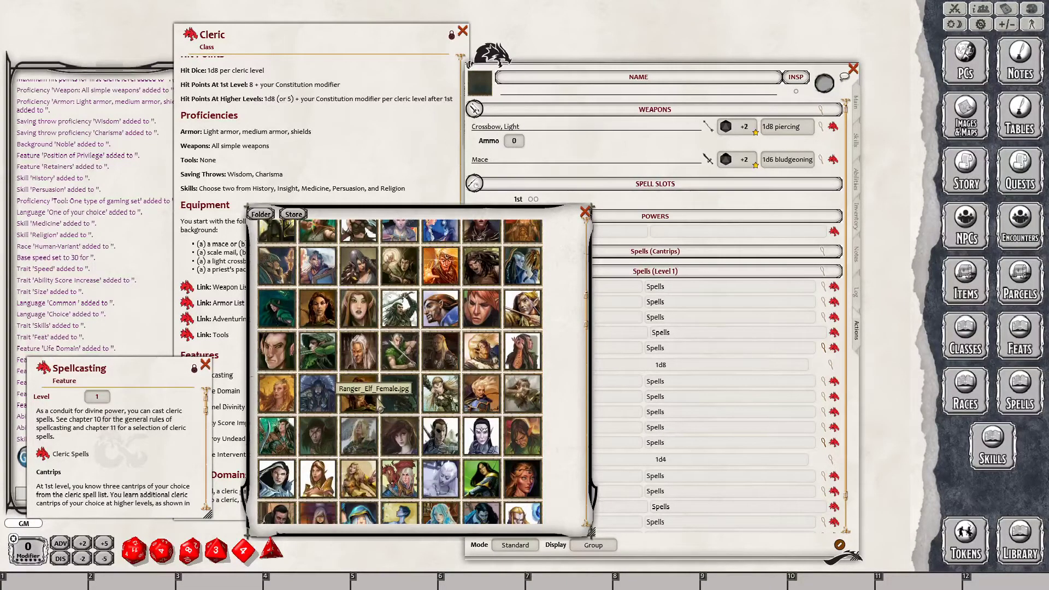
pyautogui.scroll(-2, 381, 408)
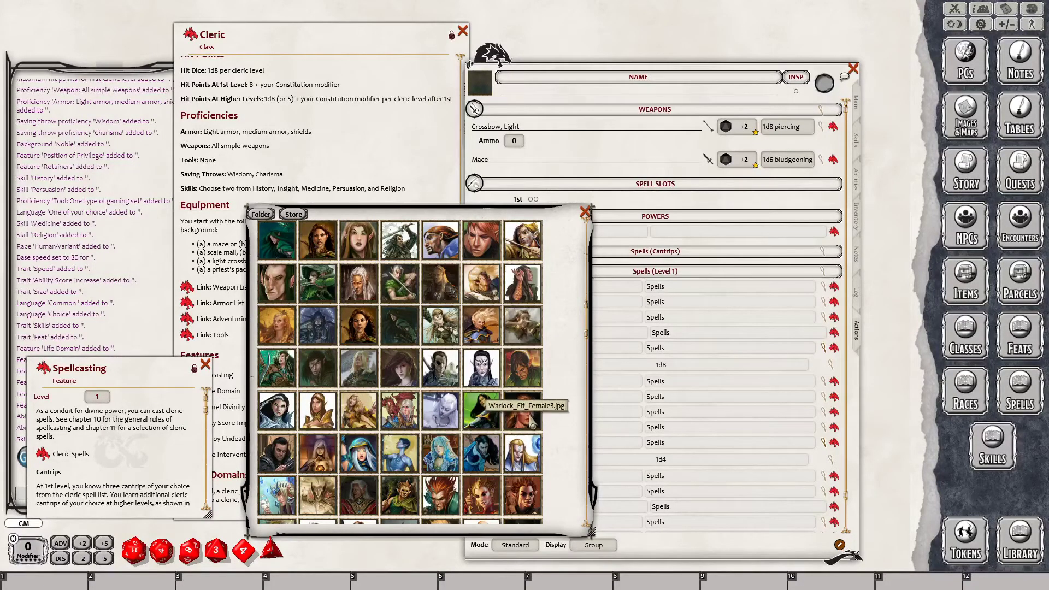
pyautogui.scroll(-1, 554, 402)
pyautogui.scroll(-3, 555, 401)
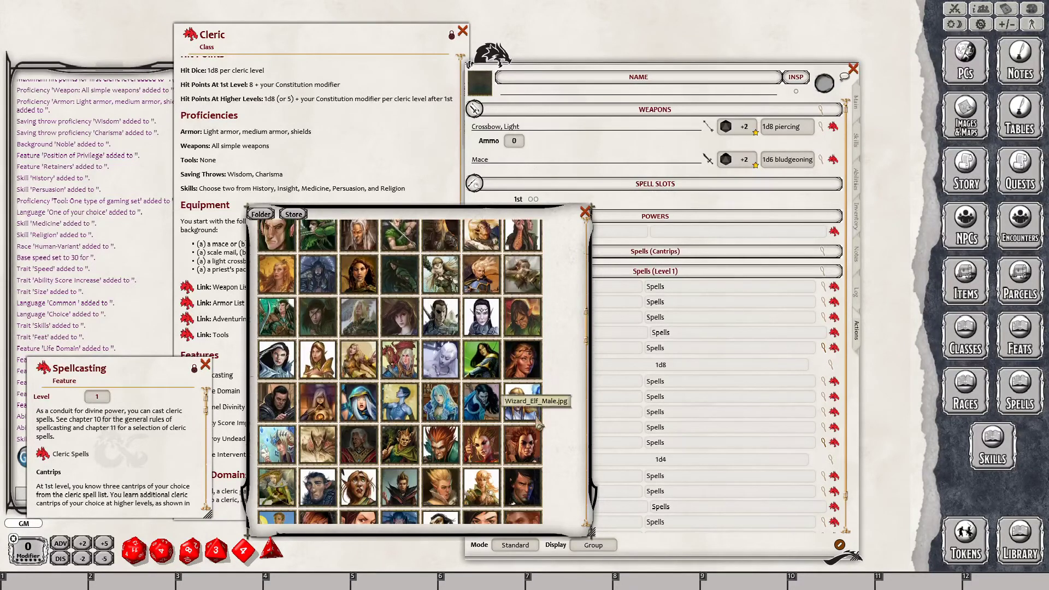
pyautogui.scroll(-5, 547, 410)
pyautogui.scroll(-6, 543, 432)
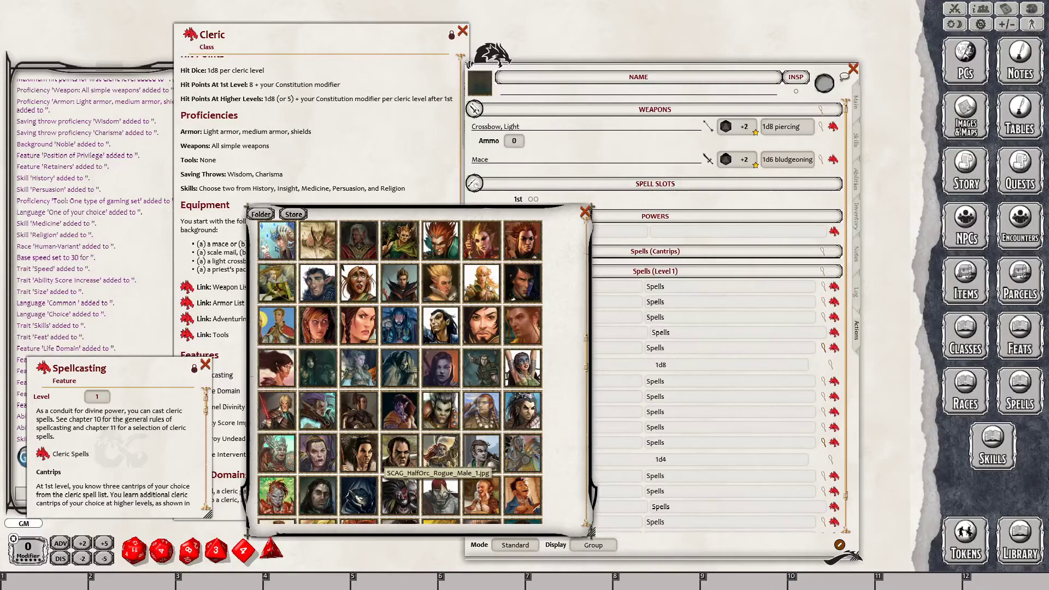
pyautogui.scroll(-3, 439, 427)
pyautogui.scroll(-3, 440, 458)
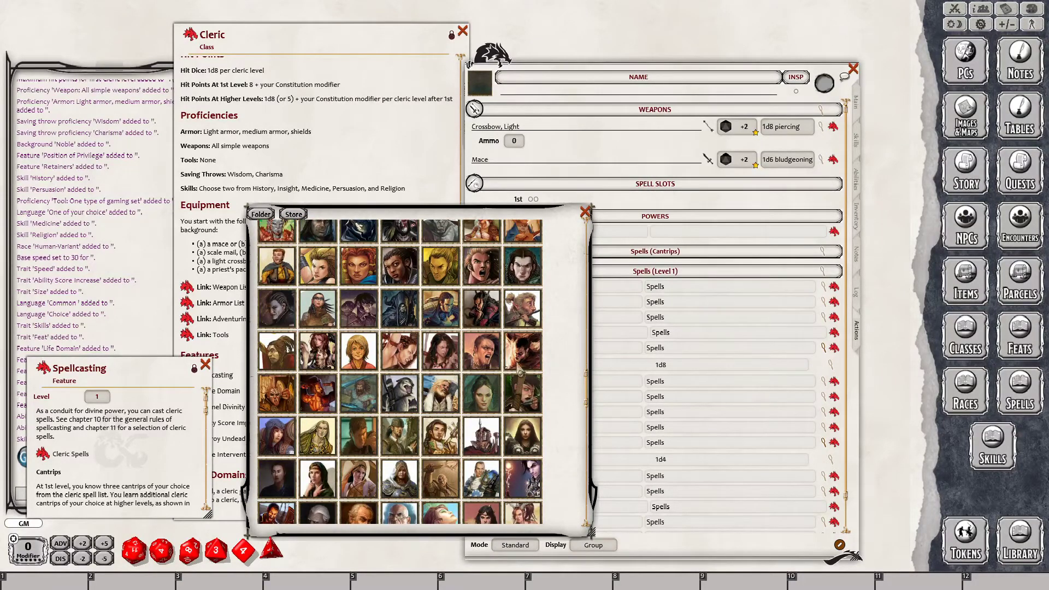
pyautogui.scroll(-3, 552, 352)
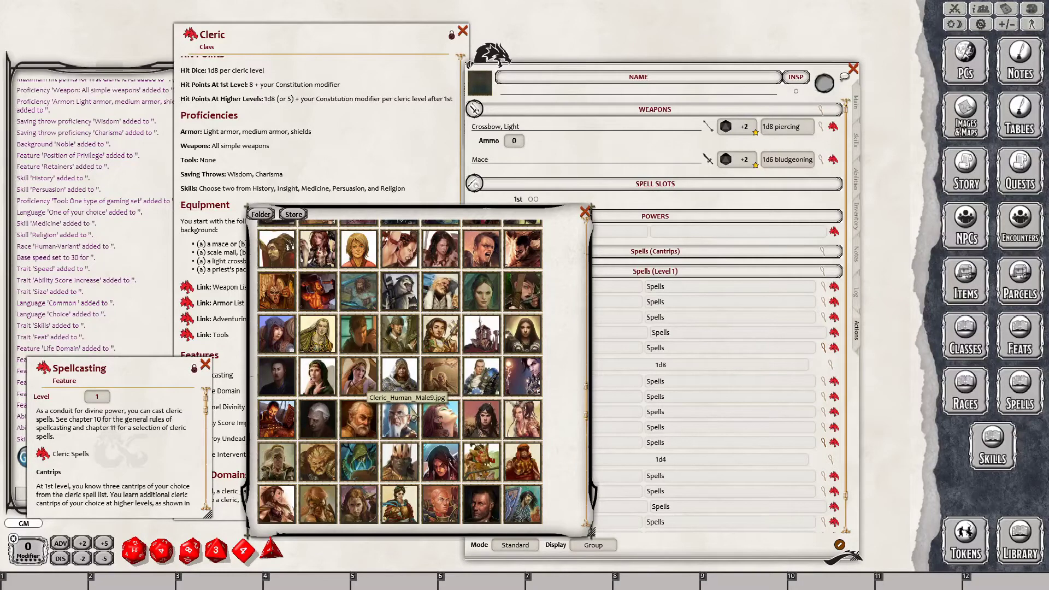
pyautogui.scroll(-1, 412, 418)
pyautogui.scroll(-2, 412, 418)
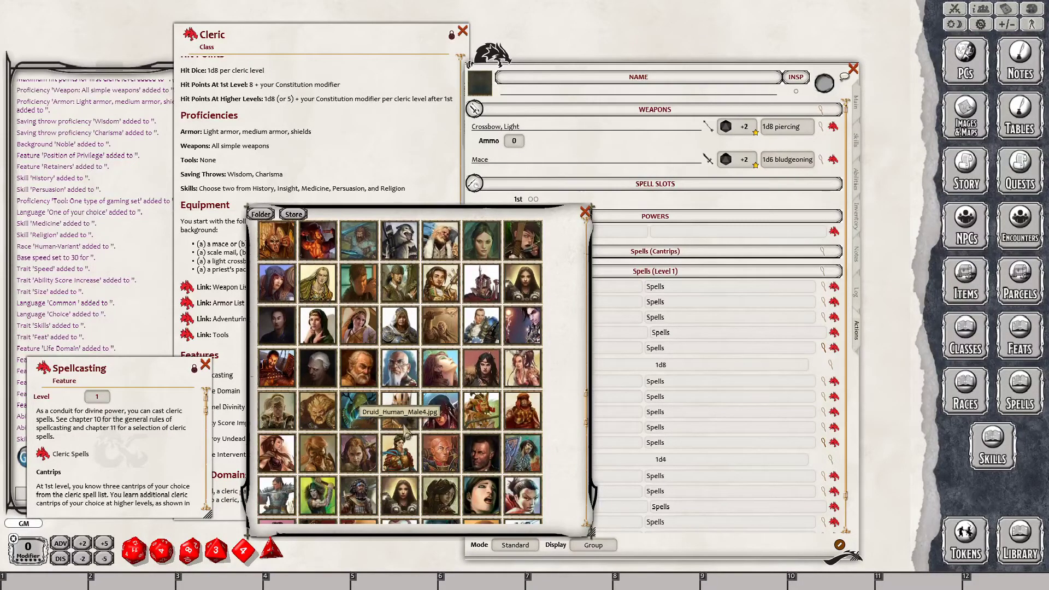
pyautogui.scroll(-2, 402, 439)
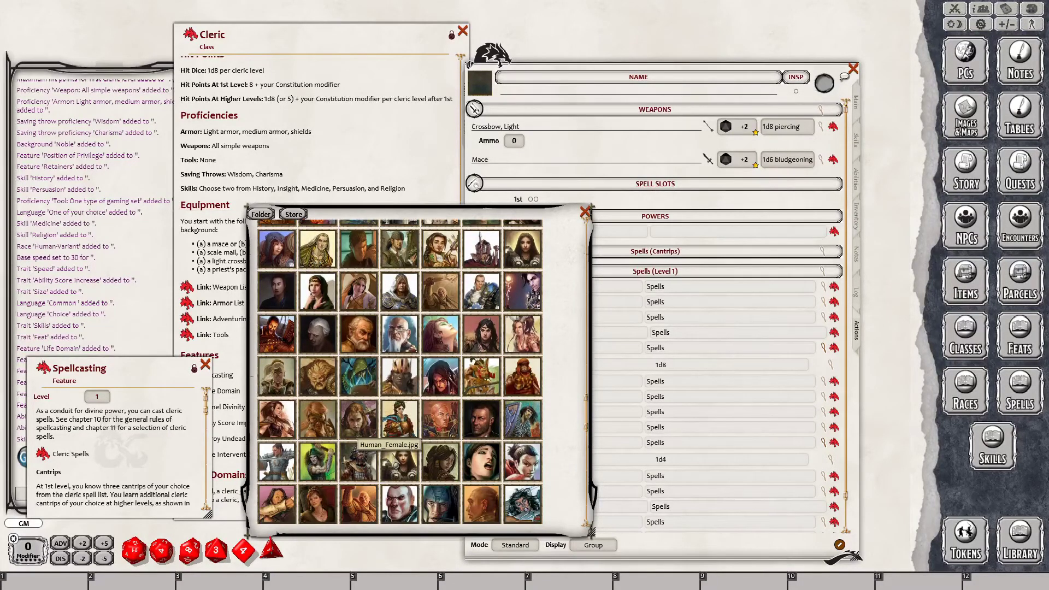
pyautogui.scroll(-3, 402, 439)
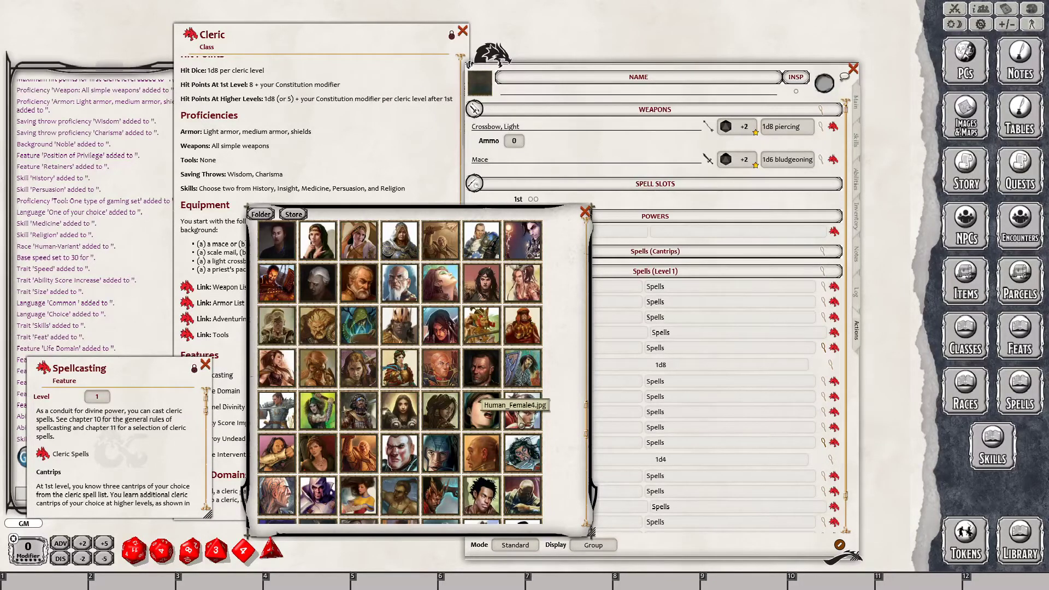
pyautogui.scroll(-1, 552, 404)
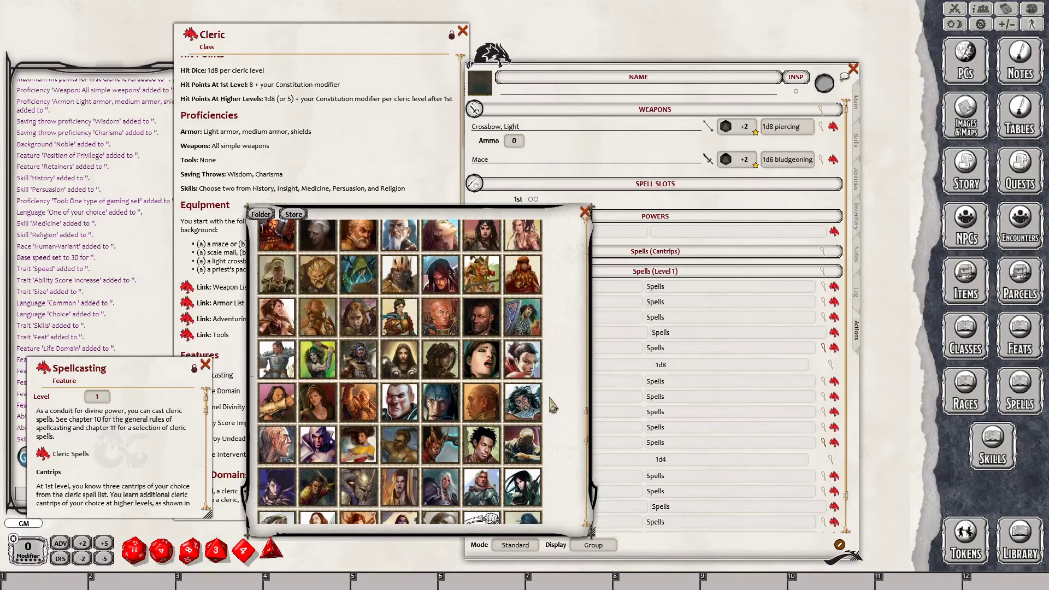
pyautogui.scroll(-1, 551, 404)
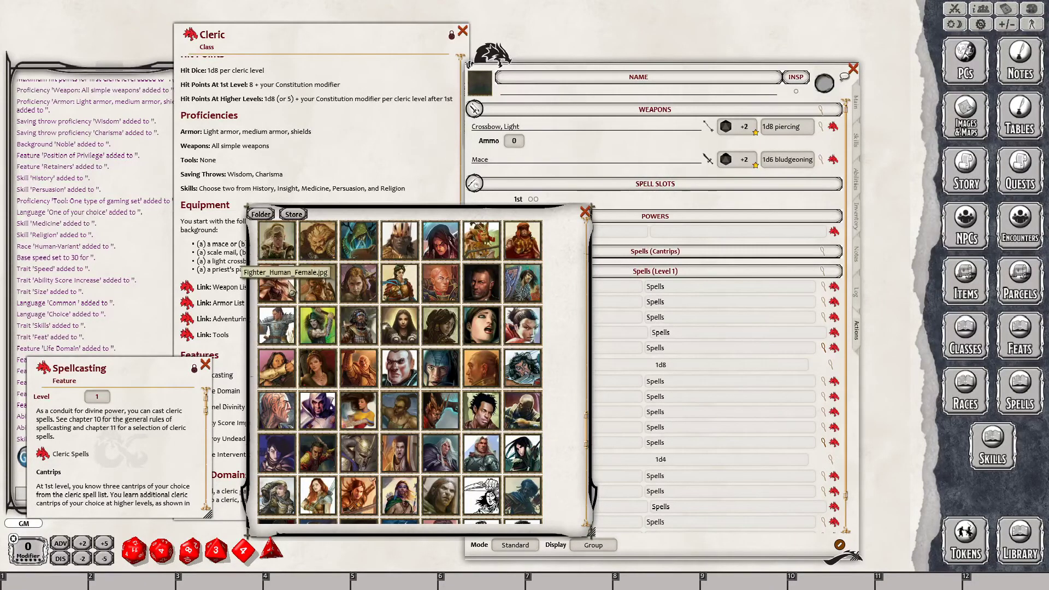
pyautogui.click(291, 290)
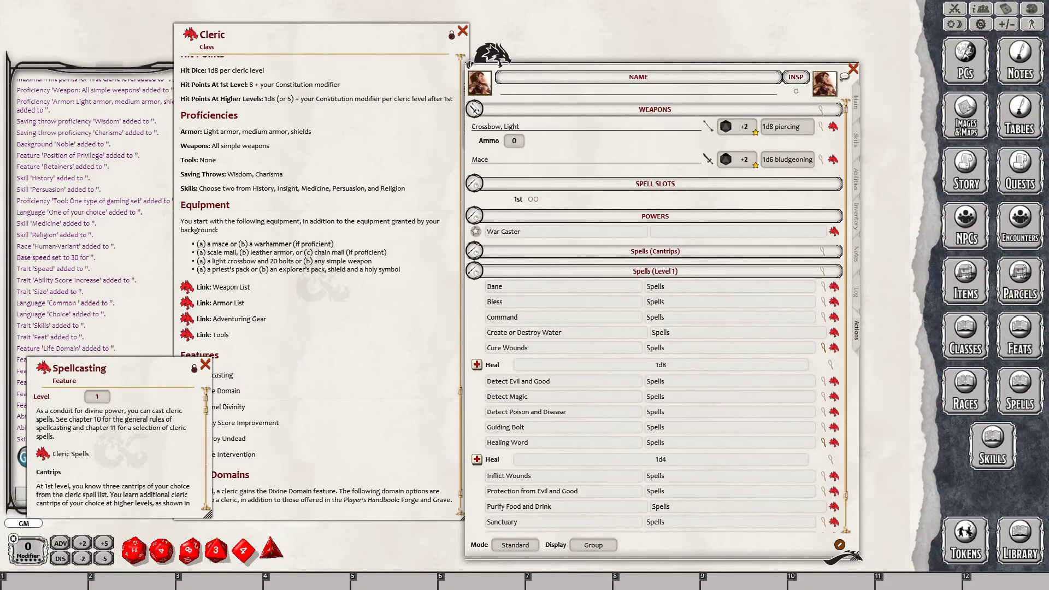
# - Show the sheet's main page, close the Spellcasting feature, and read the Cleric's Channel Divinity description
pyautogui.click(855, 103)
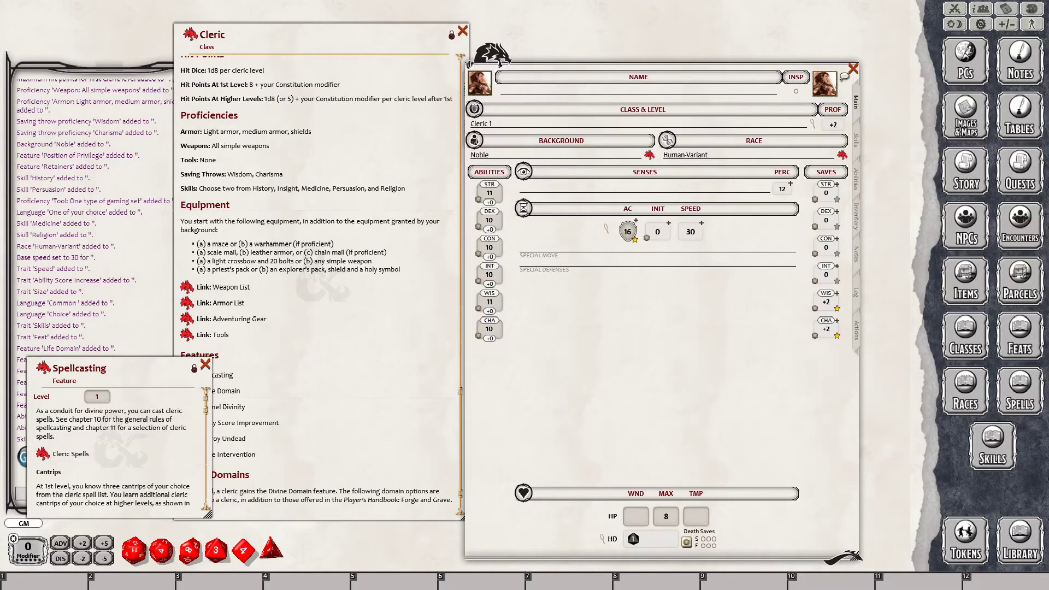
pyautogui.click(205, 365)
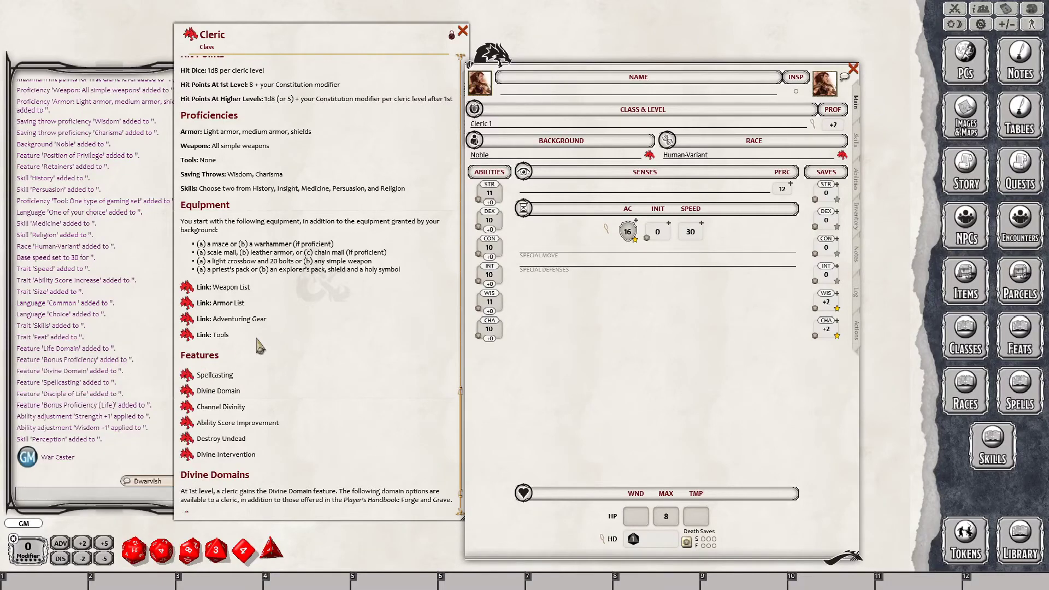
pyautogui.scroll(-2, 260, 345)
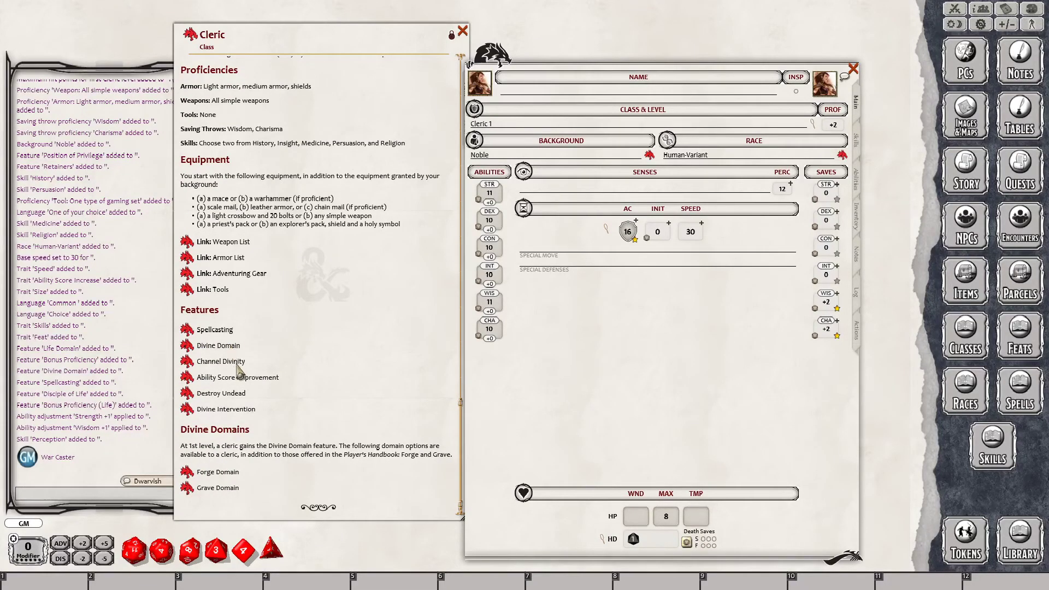
pyautogui.click(188, 363)
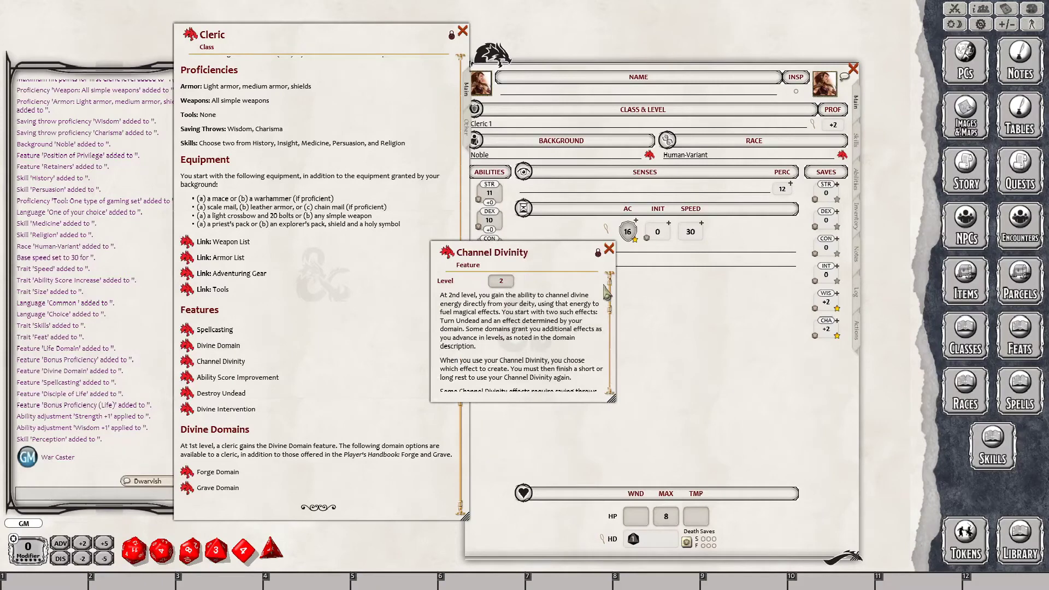
pyautogui.click(609, 249)
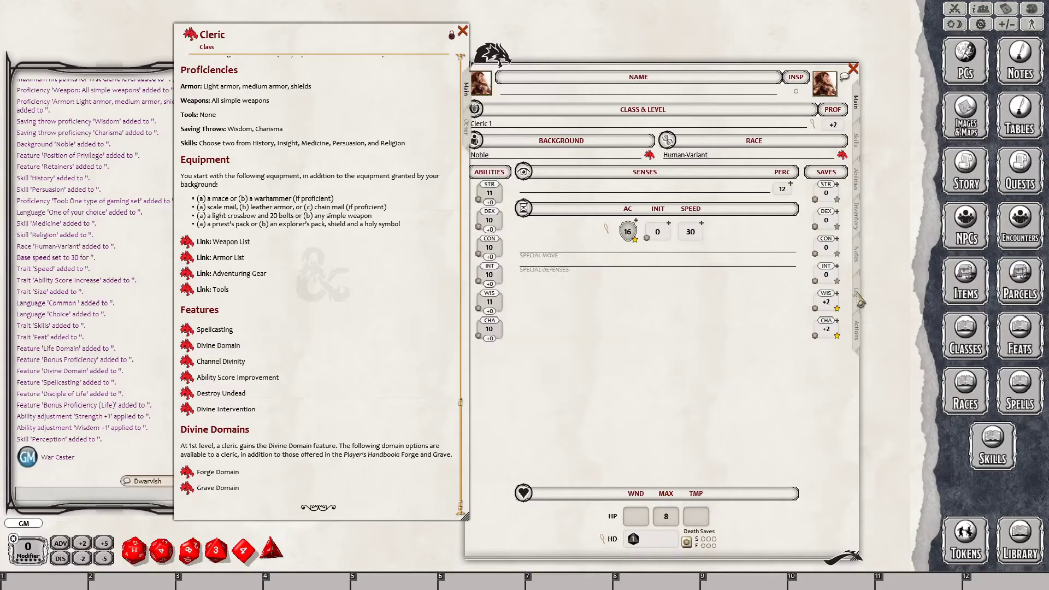
# - Add the Channel Divinity feature from the Cleric class to the Powers section of the character's actions
pyautogui.click(856, 330)
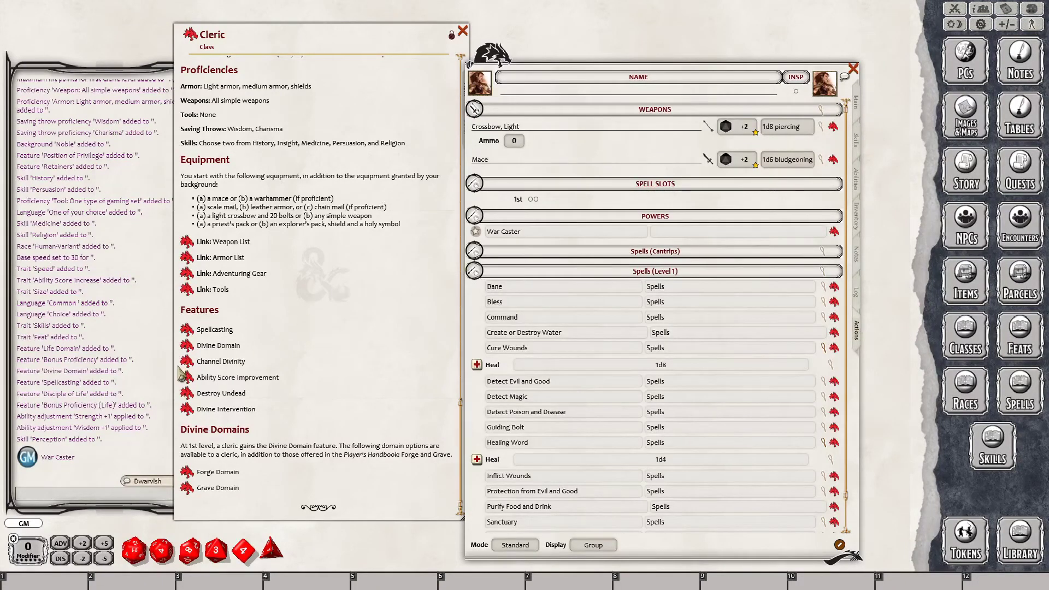
pyautogui.moveTo(186, 361); pyautogui.dragTo(539, 243)
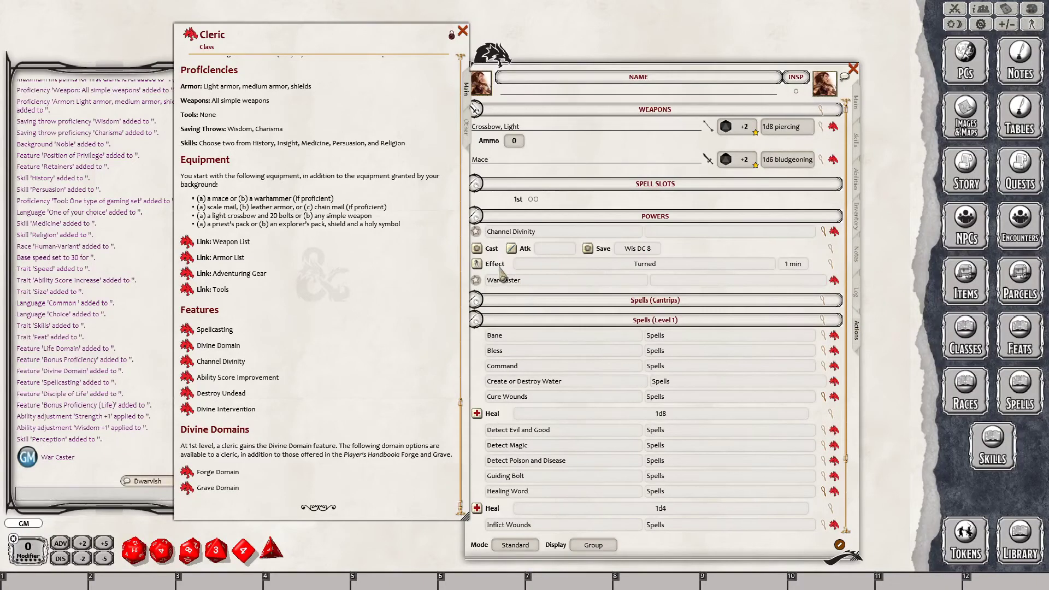
pyautogui.moveTo(634, 69); pyautogui.dragTo(673, 68)
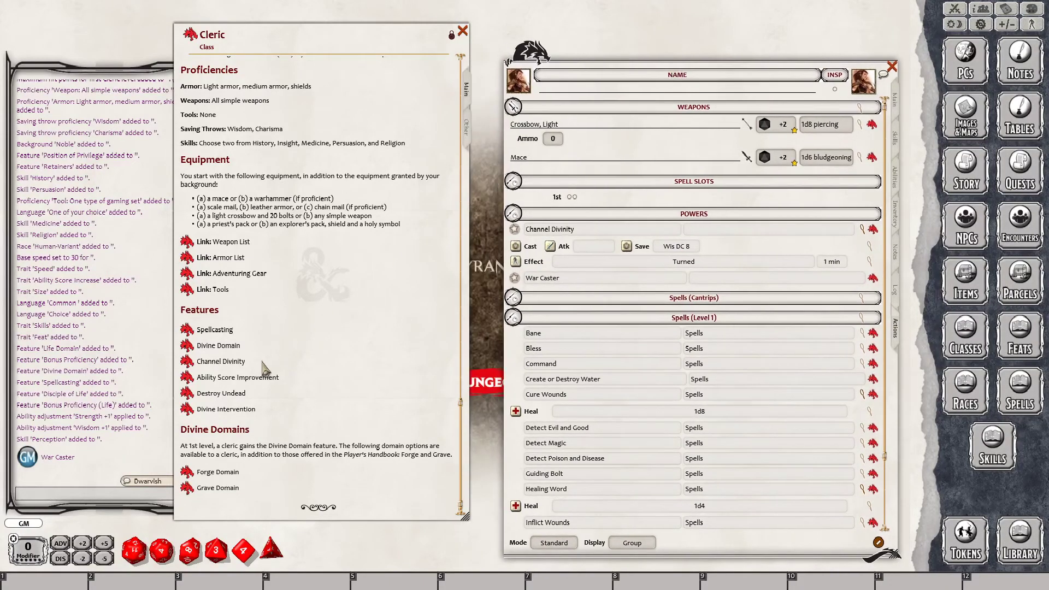
# - Read the Cleric's Ability Score Improvement feature, close it, and look back at the class's spell slots table
pyautogui.click(186, 378)
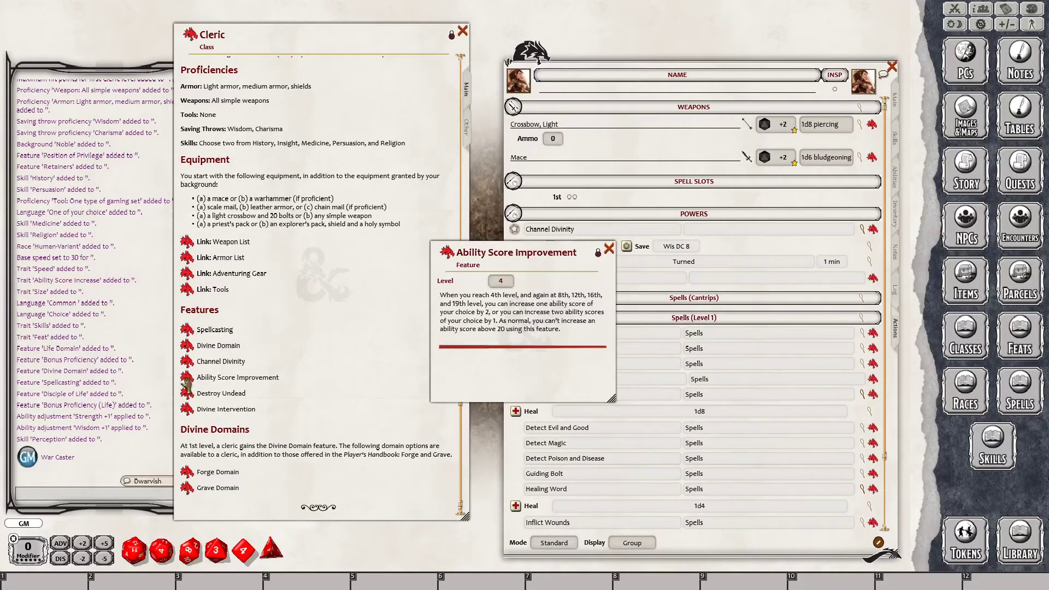
pyautogui.click(608, 250)
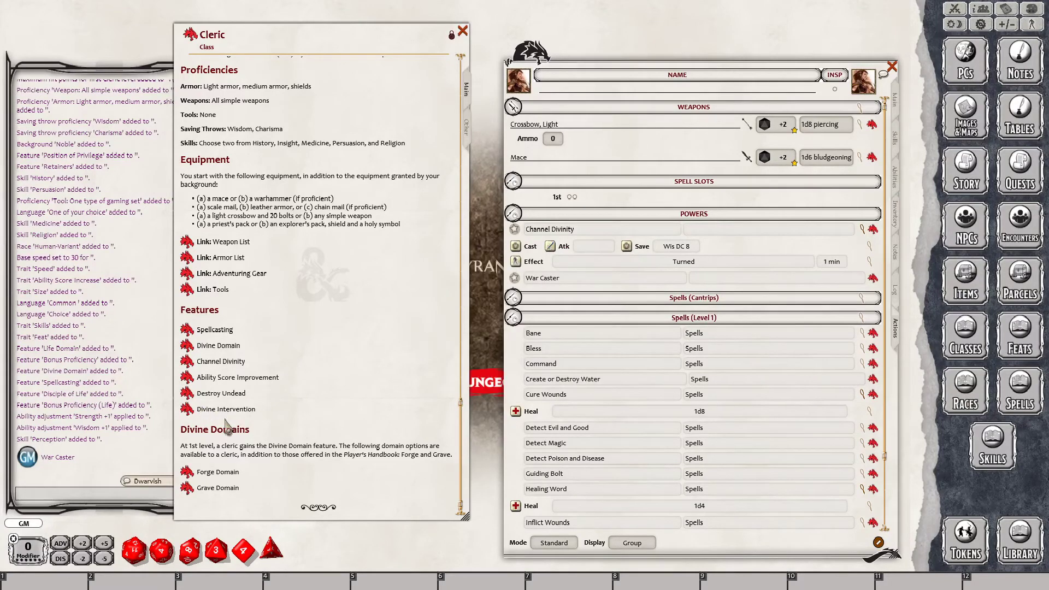
pyautogui.scroll(5, 322, 339)
pyautogui.scroll(3, 320, 353)
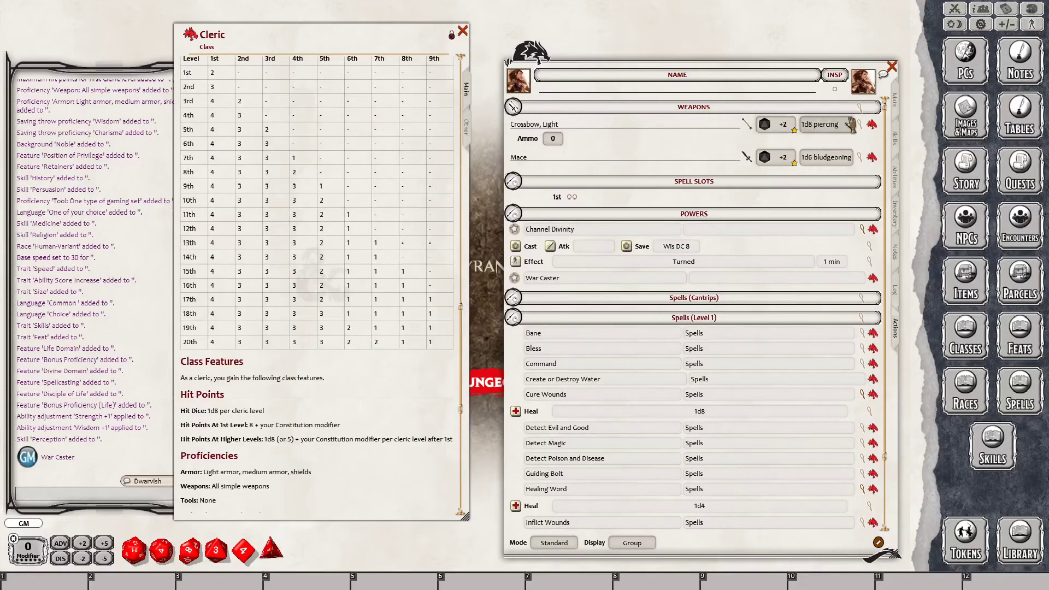
# - Set Strength to 16, Constitution to 13, Intelligence to 8, Wisdom to 16 and the maximum hit points to 9 on the character's main page
pyautogui.click(894, 104)
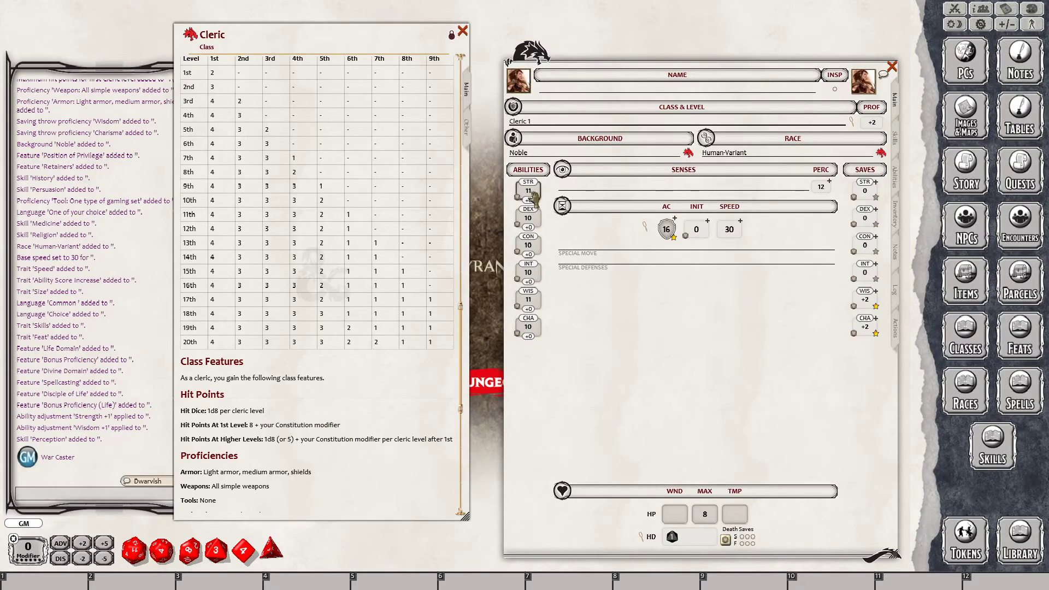
pyautogui.scroll(5, 533, 196)
pyautogui.scroll(3, 533, 247)
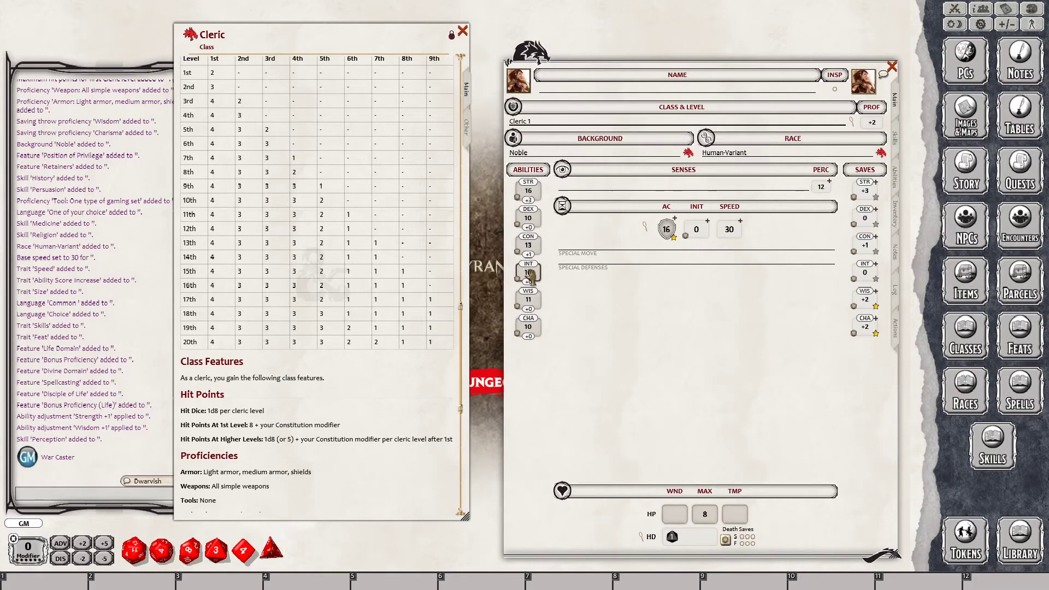
pyautogui.scroll(-2, 530, 273)
pyautogui.scroll(6, 530, 300)
pyautogui.click(710, 517)
pyautogui.write('9')
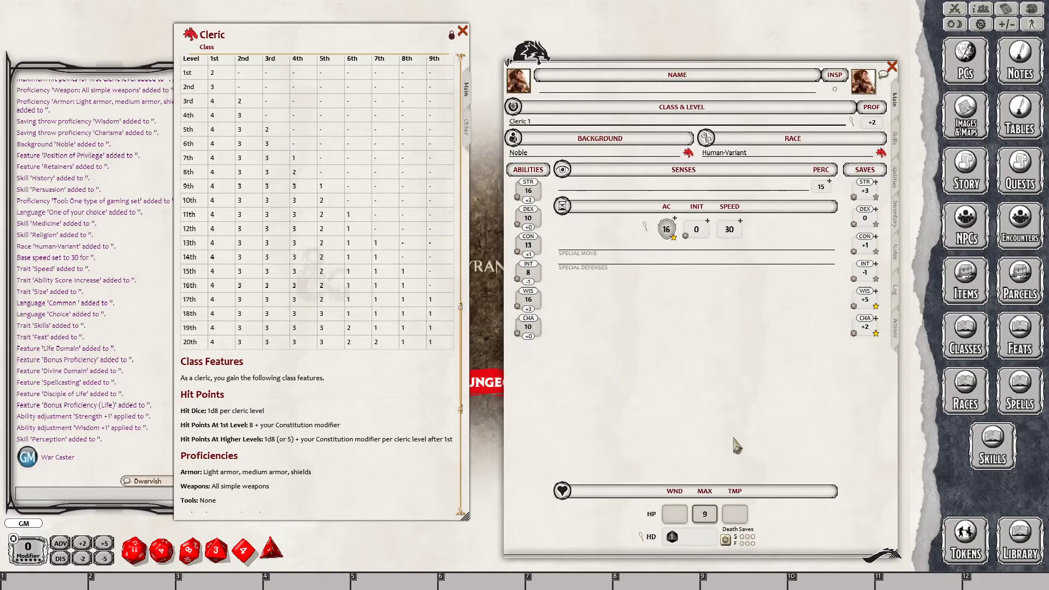
# - Review the character's actions, inventory, abilities and skills pages, ending on the notes page
pyautogui.click(897, 332)
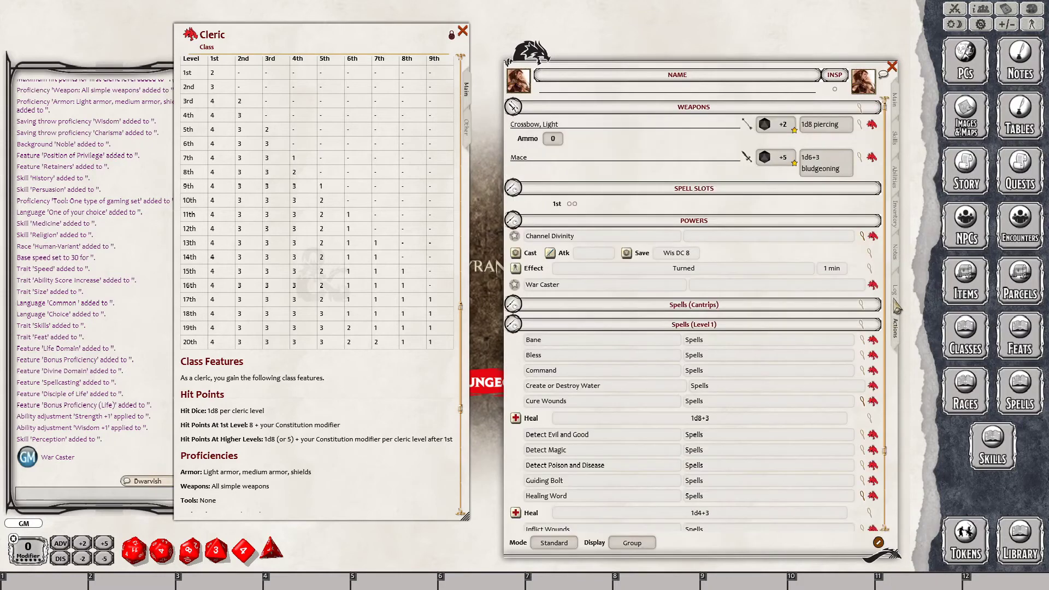
pyautogui.click(897, 293)
pyautogui.click(898, 272)
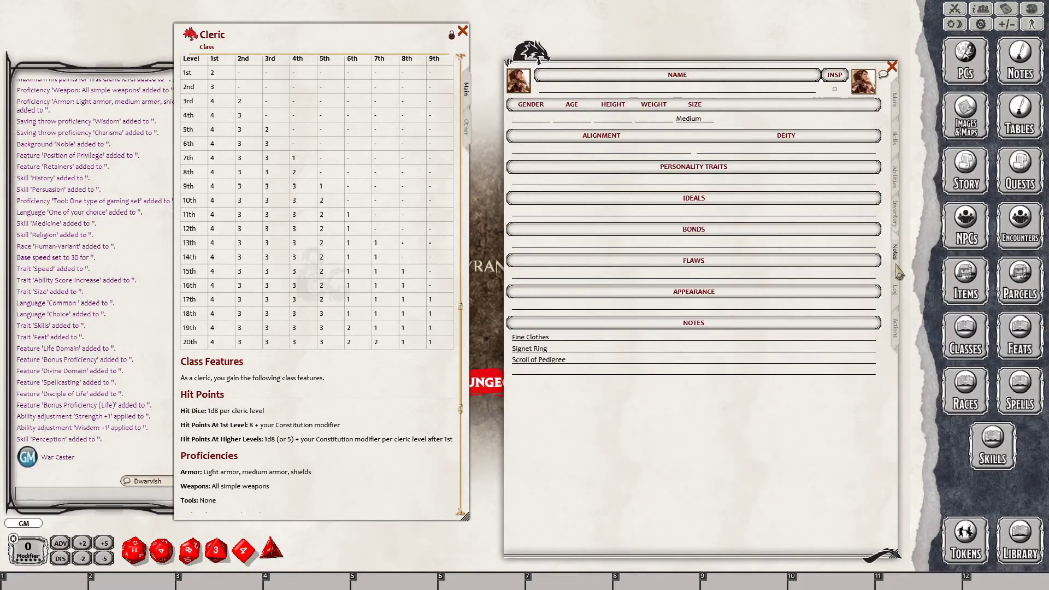
pyautogui.click(898, 230)
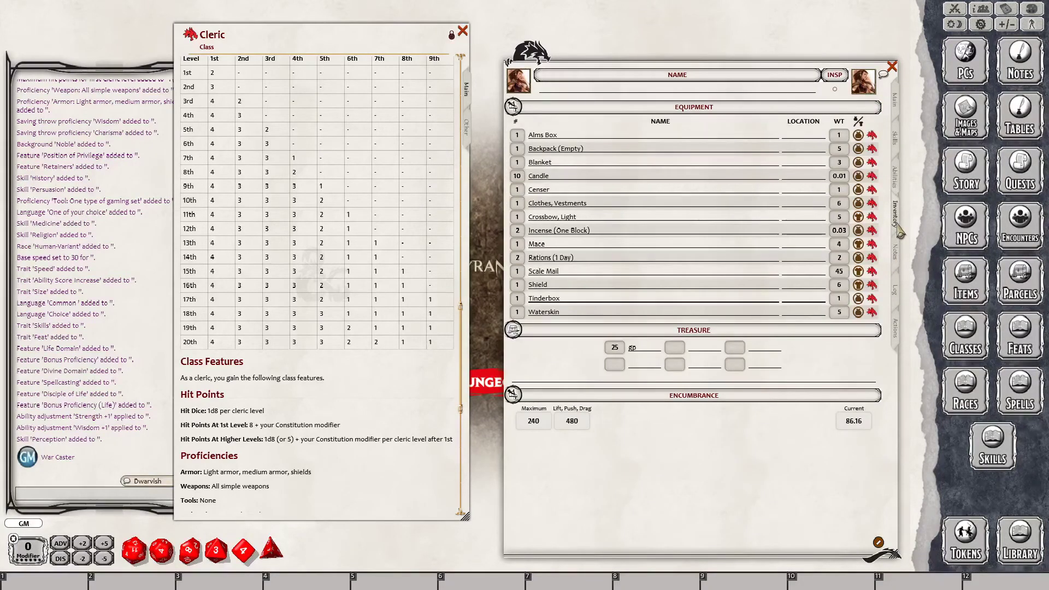
pyautogui.click(898, 292)
pyautogui.click(897, 328)
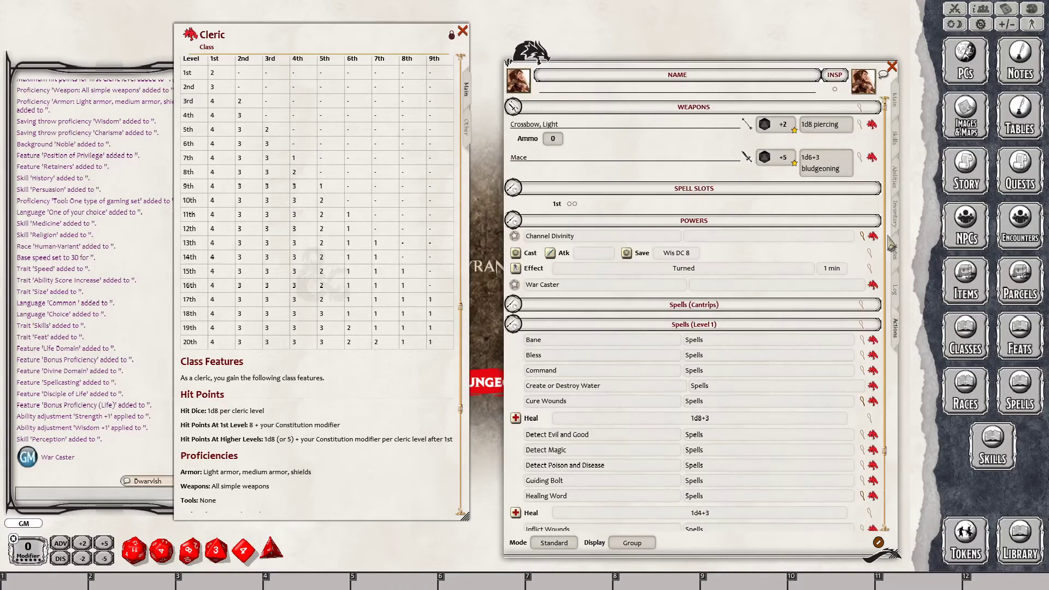
pyautogui.click(898, 188)
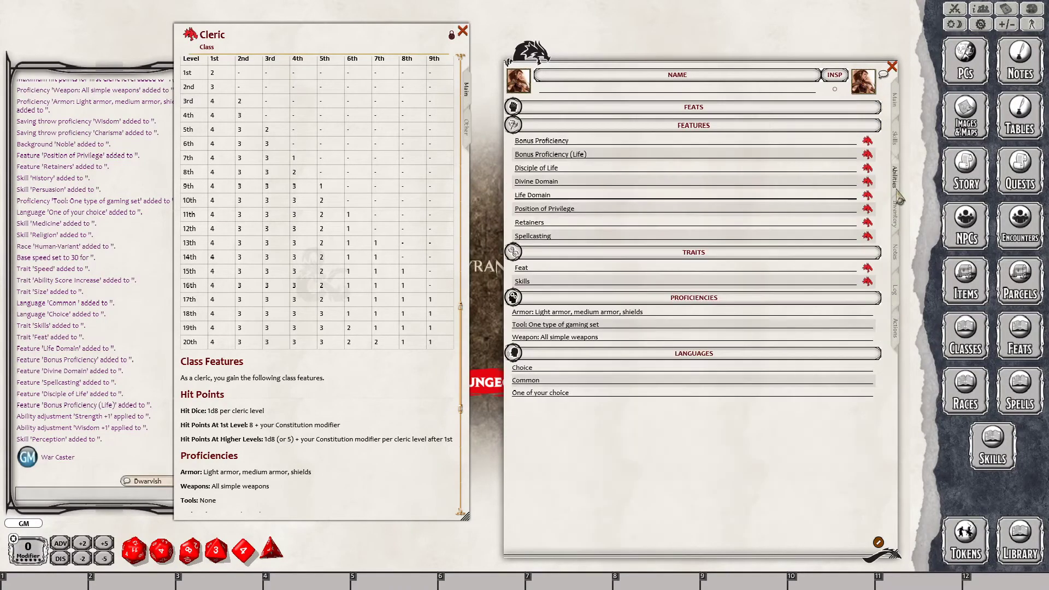
pyautogui.click(900, 150)
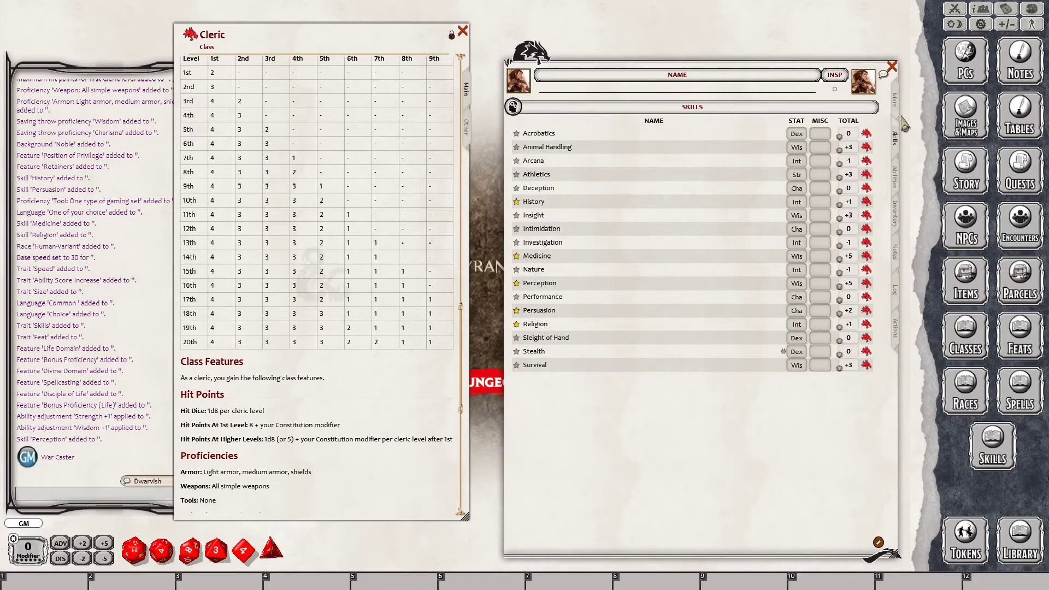
pyautogui.click(900, 214)
pyautogui.click(899, 252)
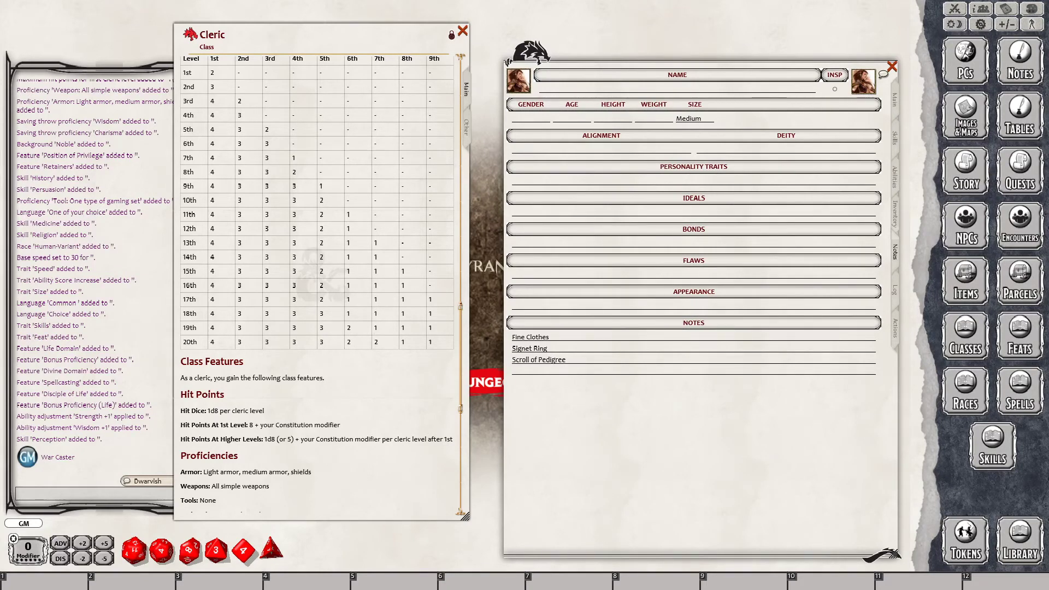
# - Look through the Cleric class description, including its level tables, proficiencies, equipment and introductory text
pyautogui.scroll(5, 317, 284)
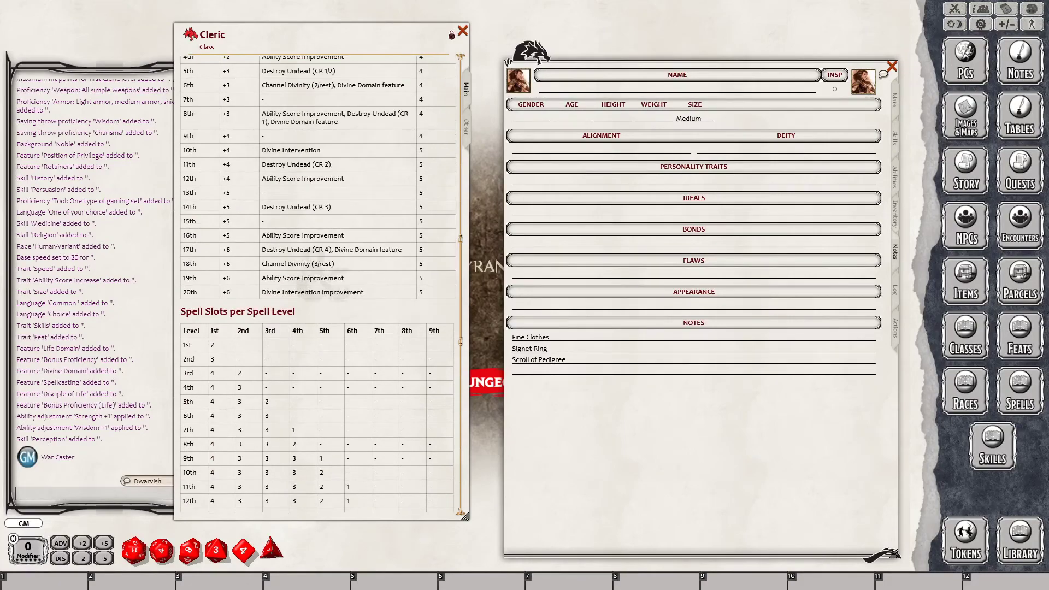
pyautogui.scroll(-10, 317, 284)
pyautogui.scroll(5, 317, 284)
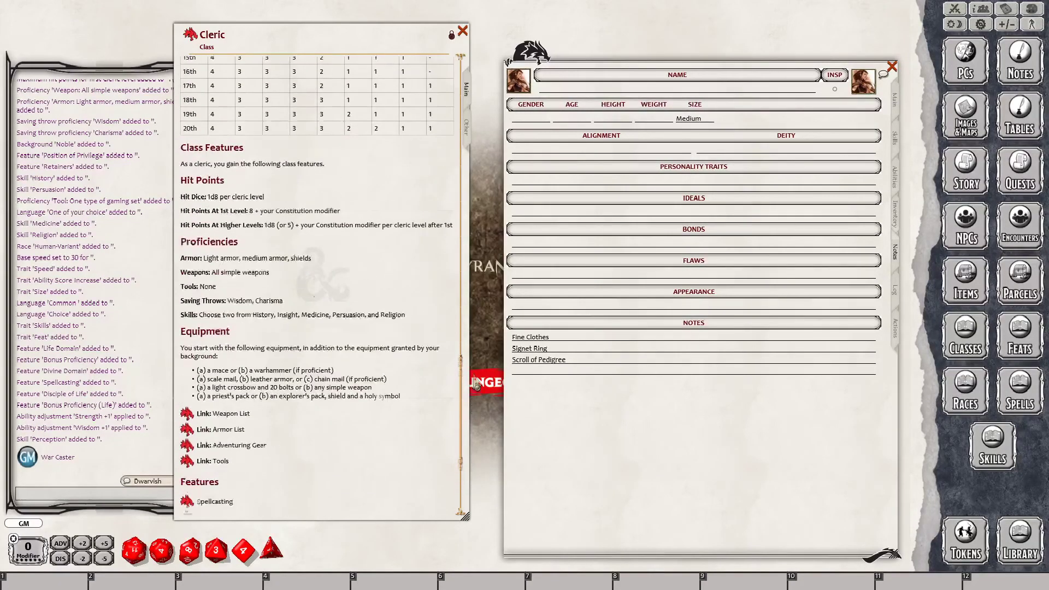
pyautogui.scroll(-3, 480, 338)
pyautogui.scroll(8, 475, 273)
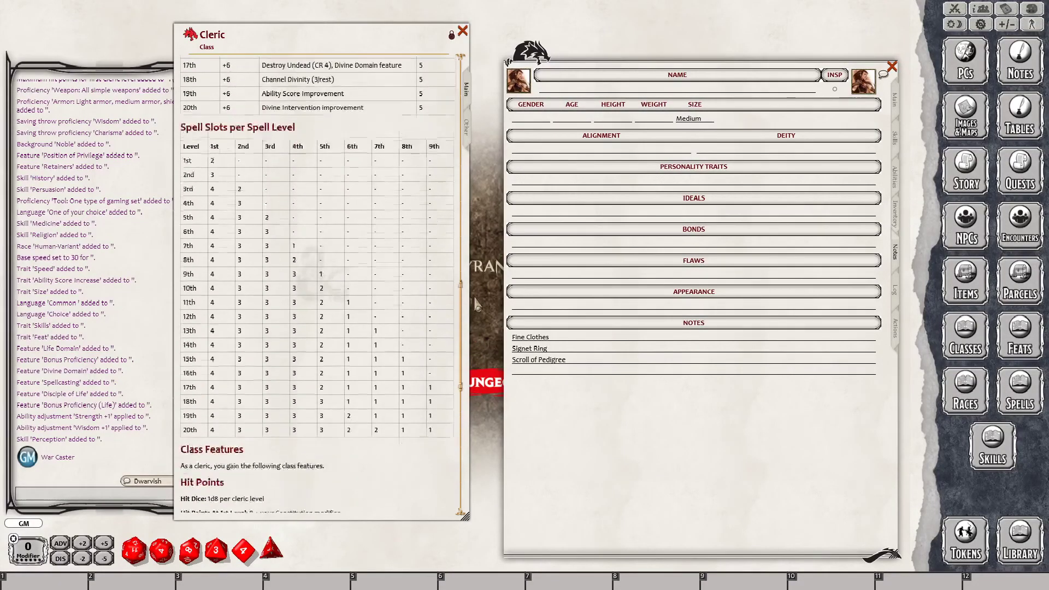
pyautogui.scroll(15, 474, 246)
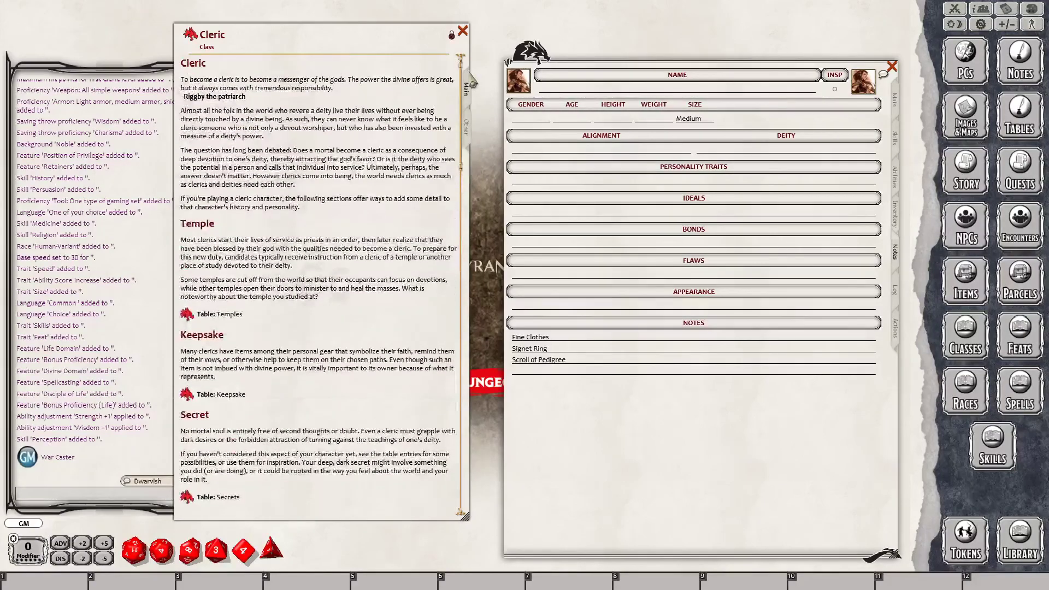
pyautogui.scroll(-1, 459, 98)
pyautogui.scroll(-3, 459, 98)
pyautogui.scroll(6, 459, 99)
# - Examine the Cleric's list of proficiencies, features by level and specializations, look back over the class description, and close the class
pyautogui.click(466, 128)
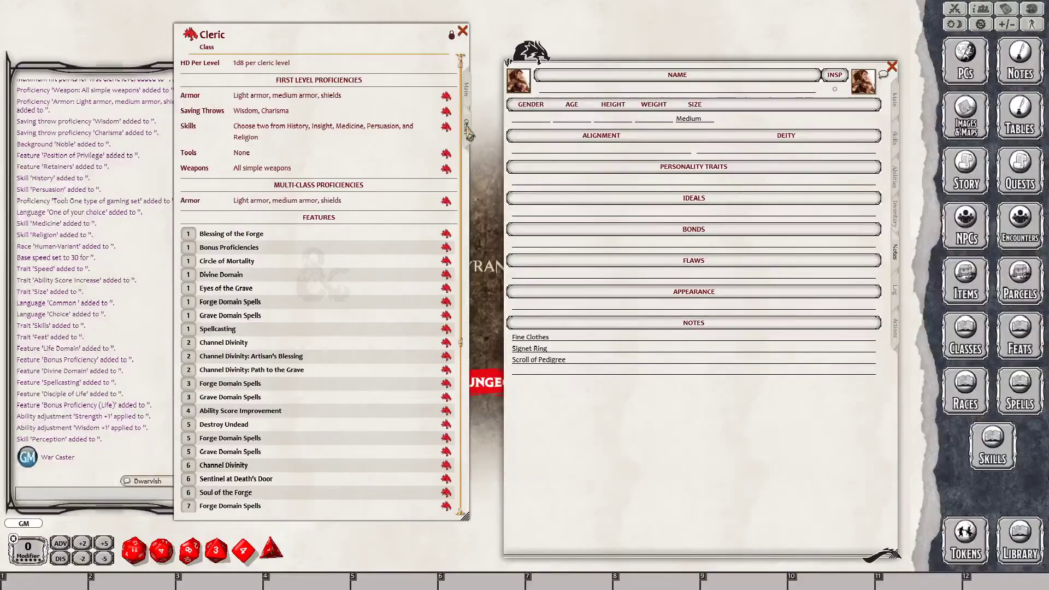
pyautogui.scroll(-3, 292, 227)
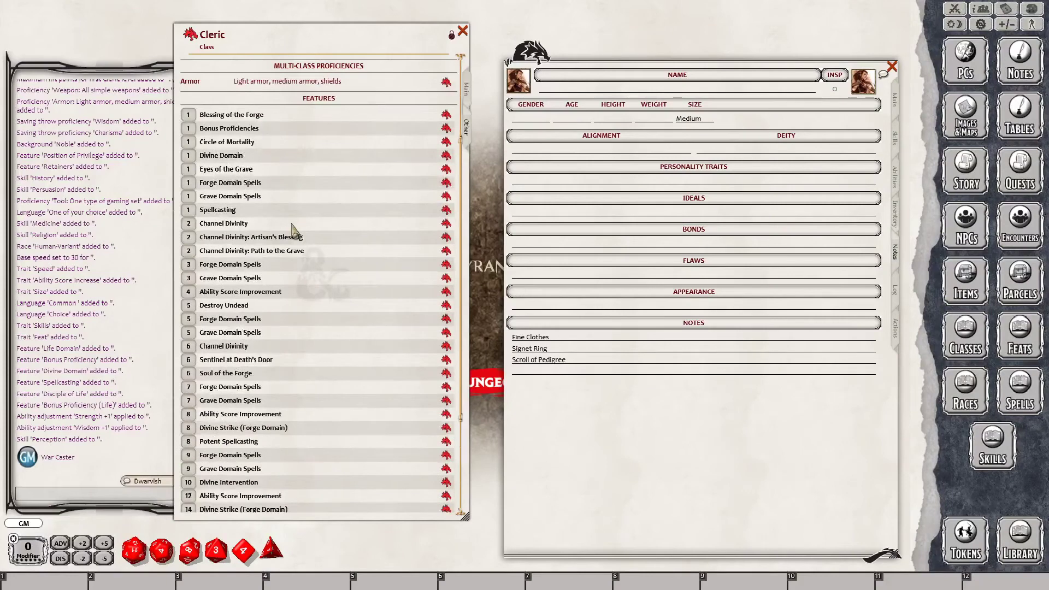
pyautogui.scroll(3, 292, 227)
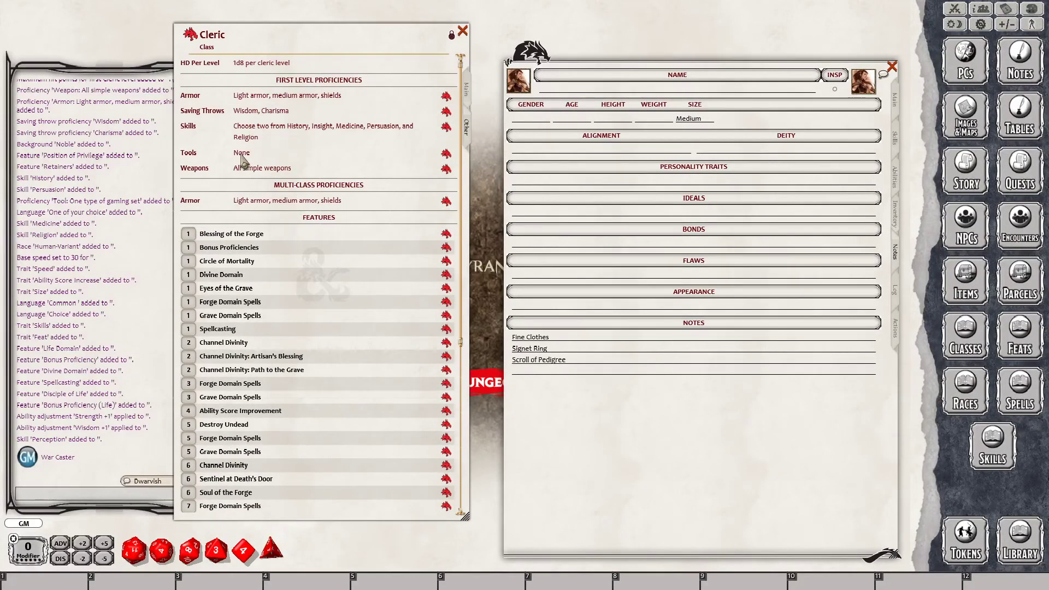
pyautogui.scroll(-6, 377, 169)
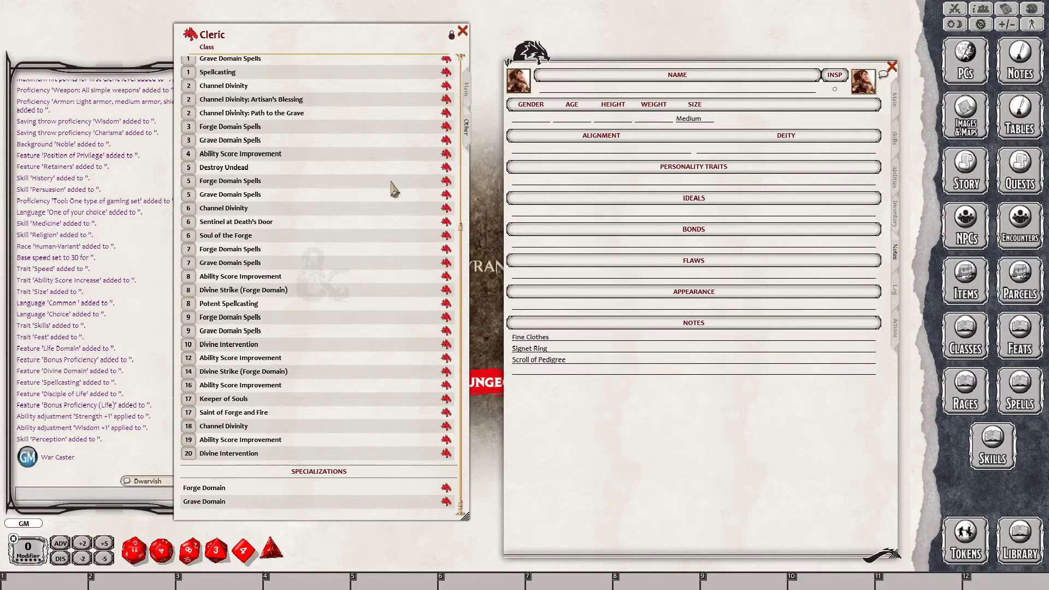
pyautogui.scroll(6, 393, 189)
pyautogui.click(466, 89)
pyautogui.scroll(-1, 284, 295)
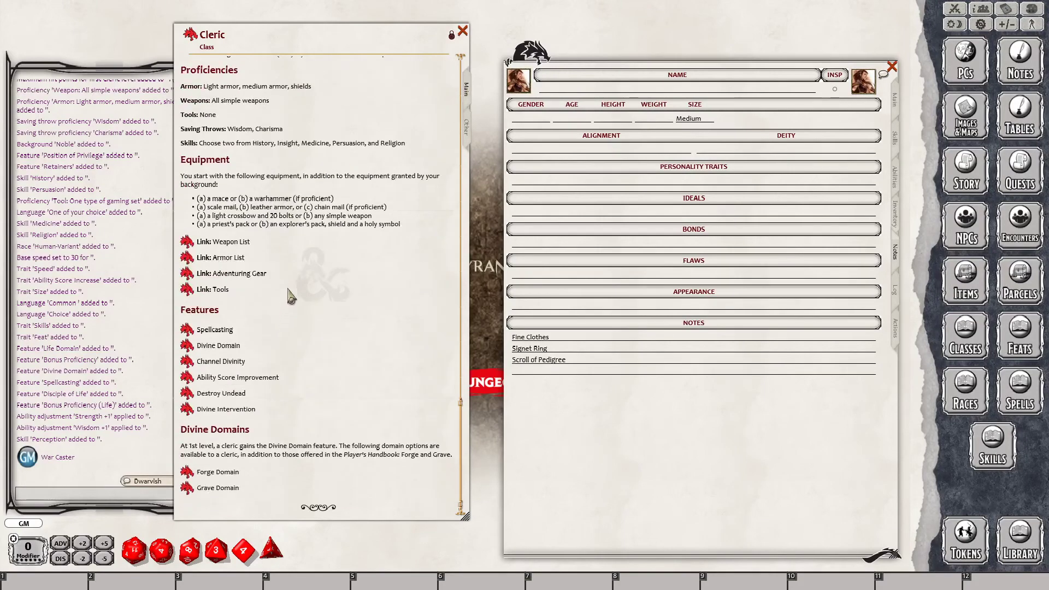
pyautogui.scroll(20, 333, 260)
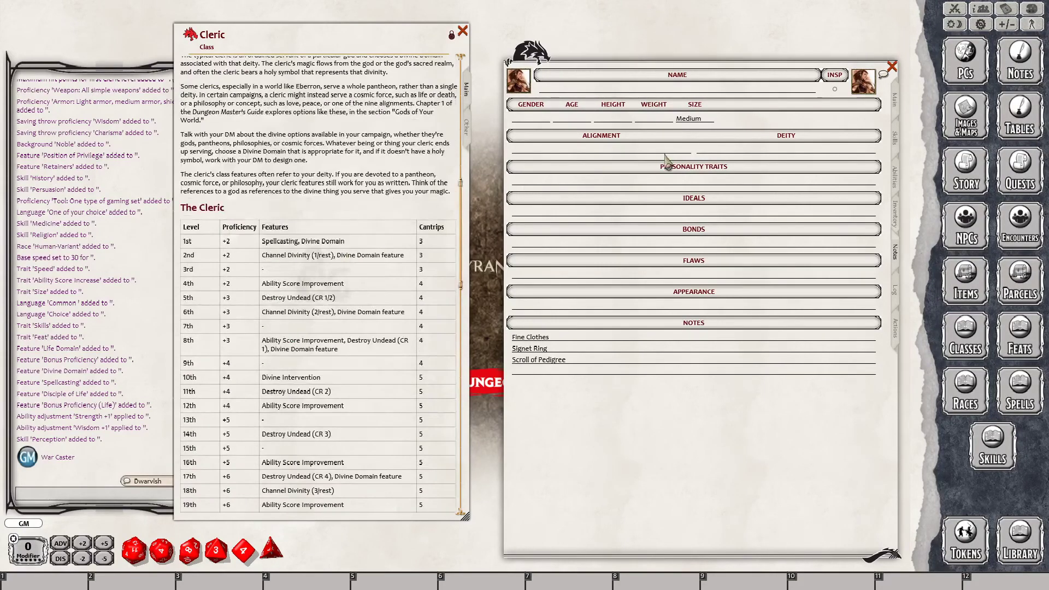
pyautogui.click(462, 31)
# - Open the Noble background from the D&D Player's Handbook in the library, and reposition and enlarge its window beside the character sheet
pyautogui.click(1012, 539)
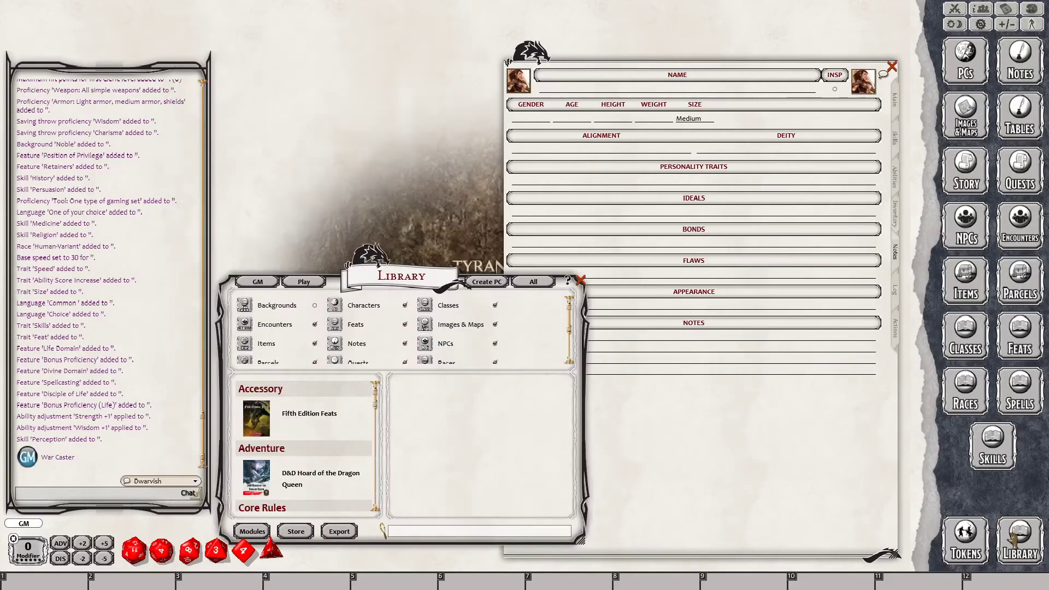
pyautogui.scroll(-5, 351, 494)
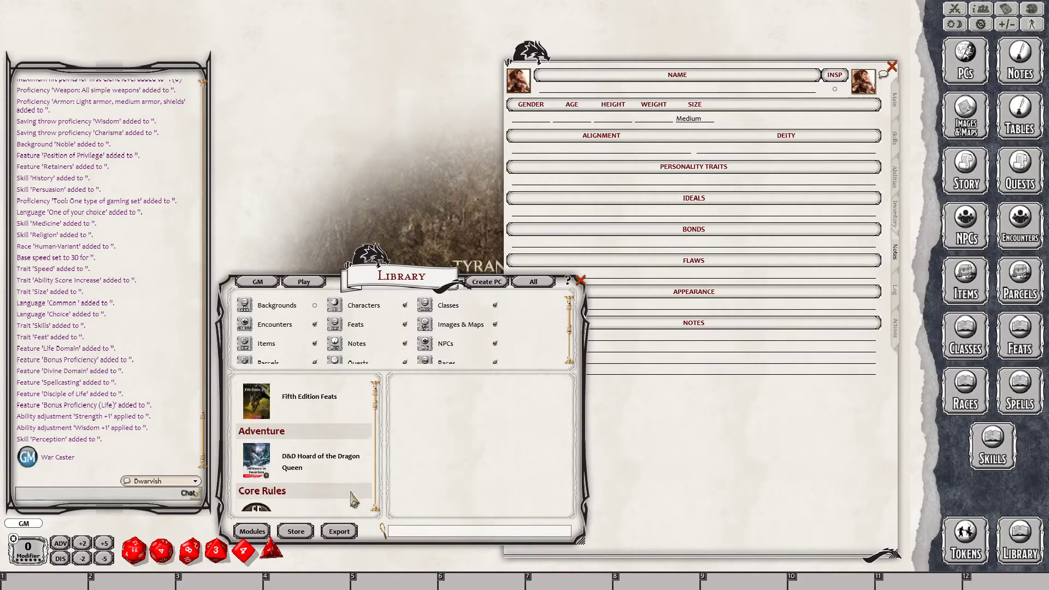
pyautogui.scroll(-2, 330, 478)
pyautogui.click(319, 445)
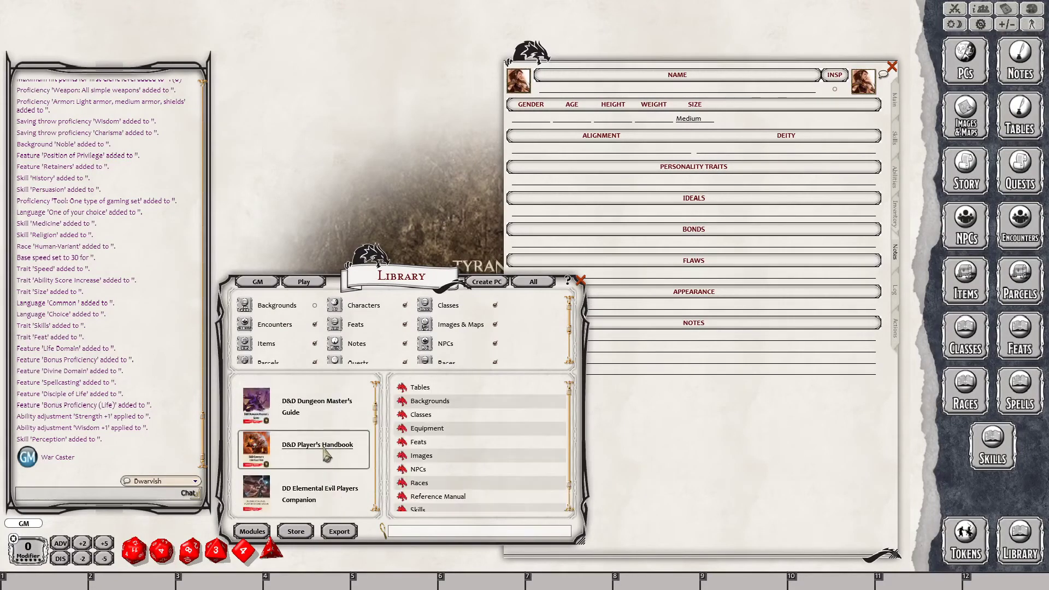
pyautogui.click(429, 401)
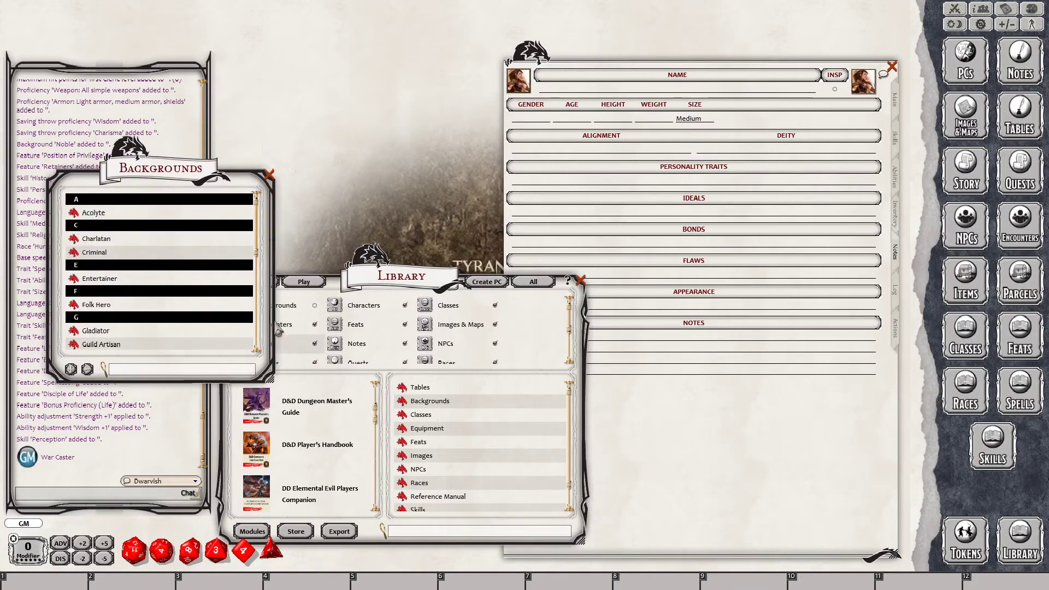
pyautogui.scroll(-3, 120, 303)
pyautogui.click(92, 308)
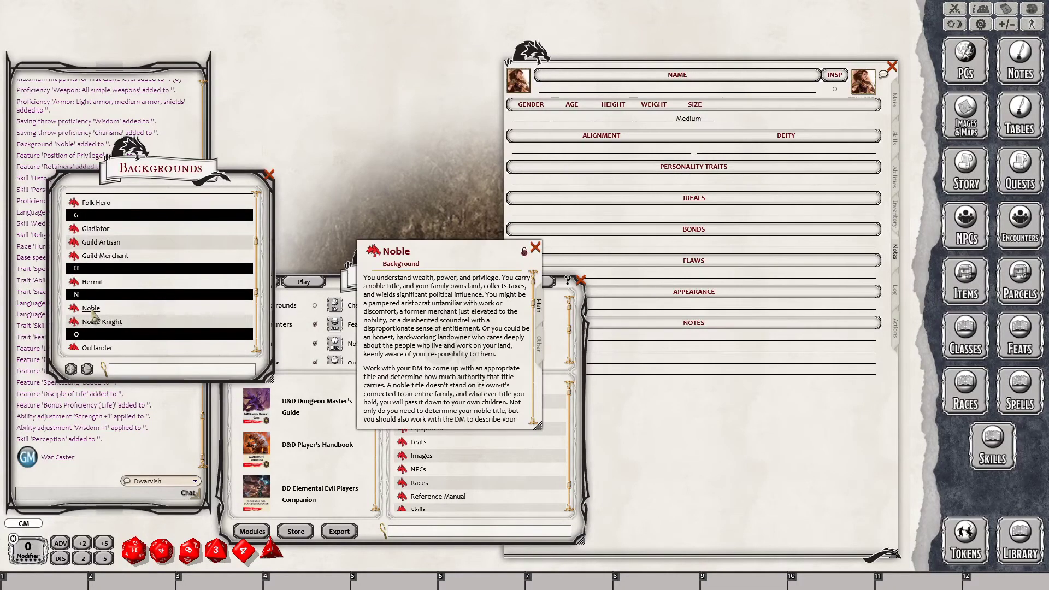
pyautogui.moveTo(432, 251); pyautogui.dragTo(328, 69)
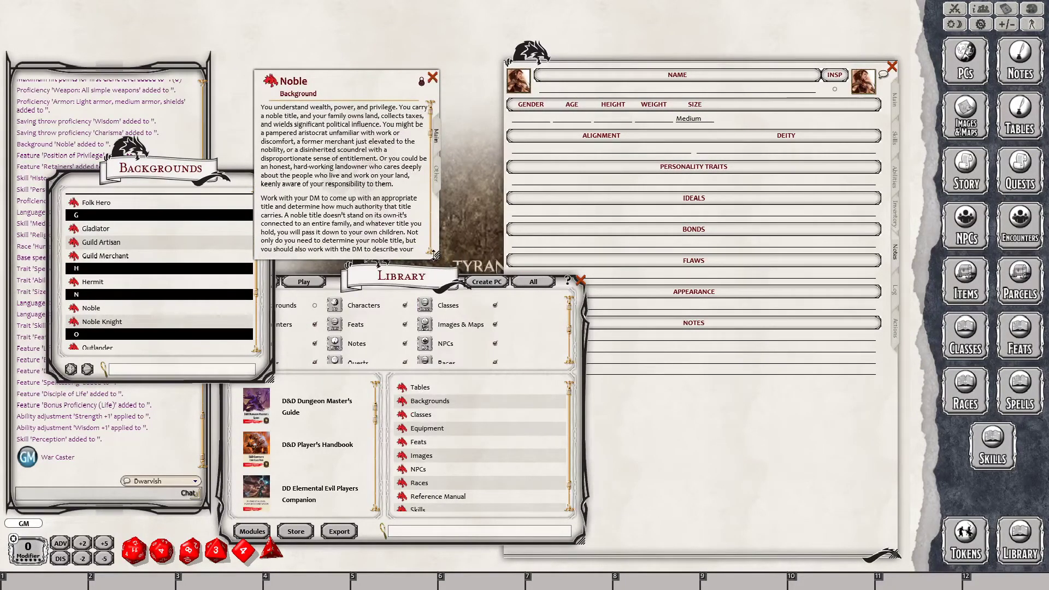
pyautogui.moveTo(434, 255); pyautogui.dragTo(437, 468)
# - Check the Noble background's skills, languages, equipment and features, read the Retainers feature, and close it
pyautogui.click(437, 174)
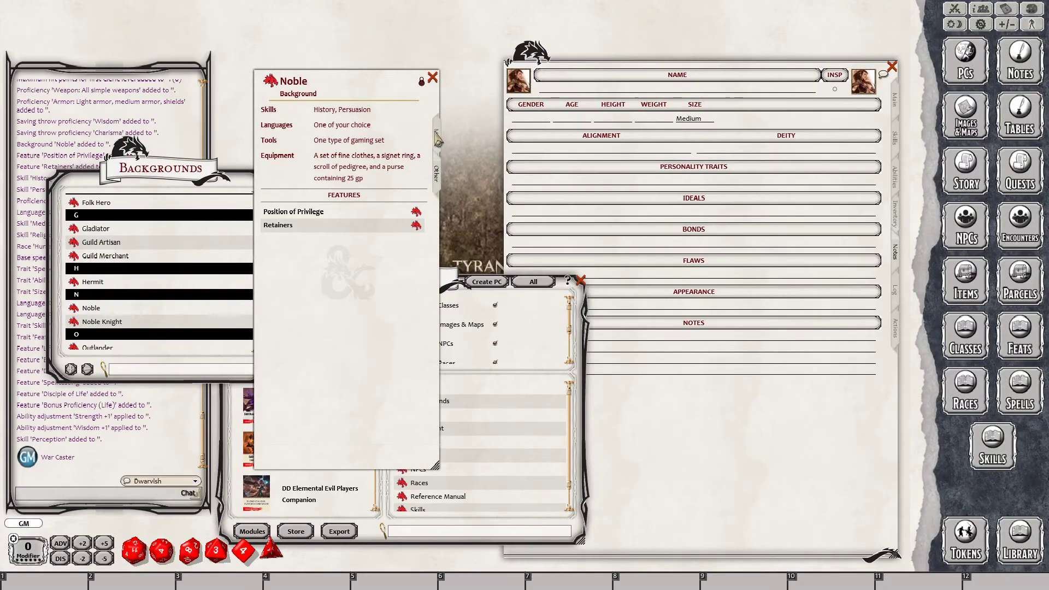
pyautogui.click(437, 137)
pyautogui.scroll(-3, 352, 287)
pyautogui.click(267, 318)
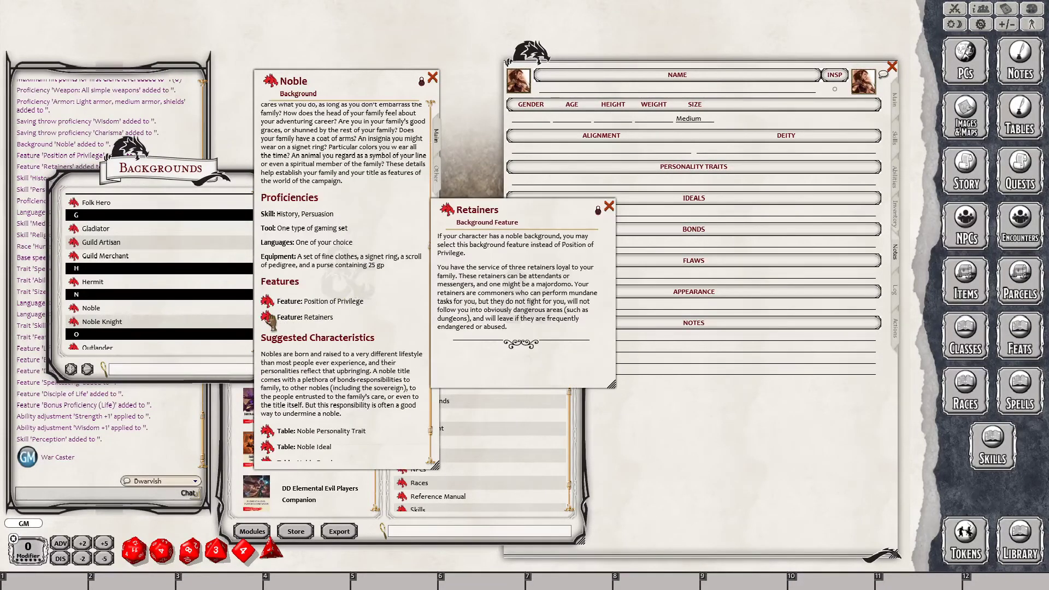
pyautogui.click(609, 206)
# - Roll on the Noble Personality Trait table, copy "My favor, once lost, is lost forever." into Personality Traits, and close the table
pyautogui.scroll(-2, 335, 316)
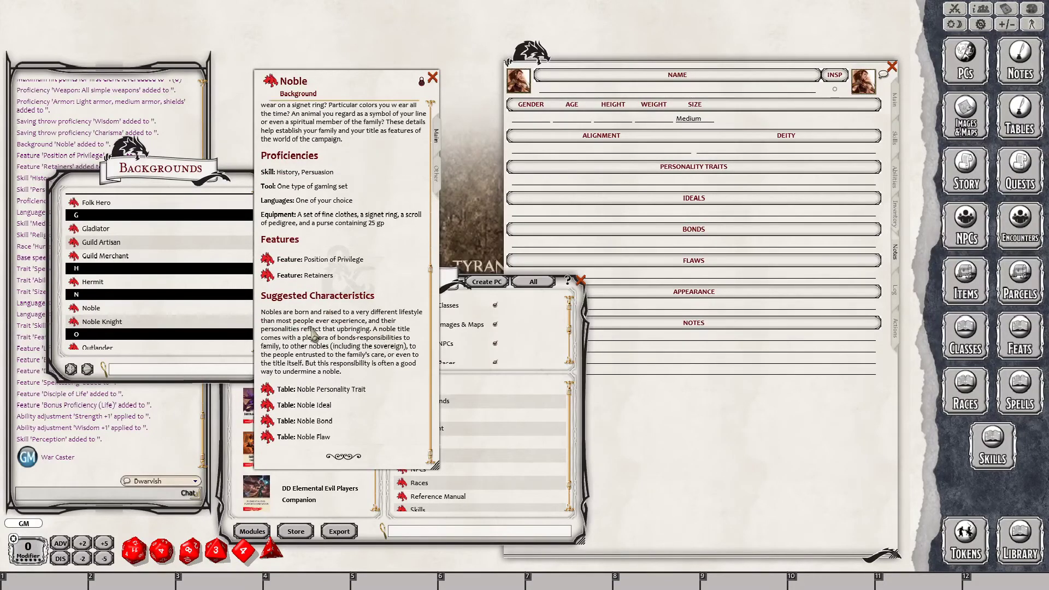
pyautogui.click(269, 388)
pyautogui.click(431, 250)
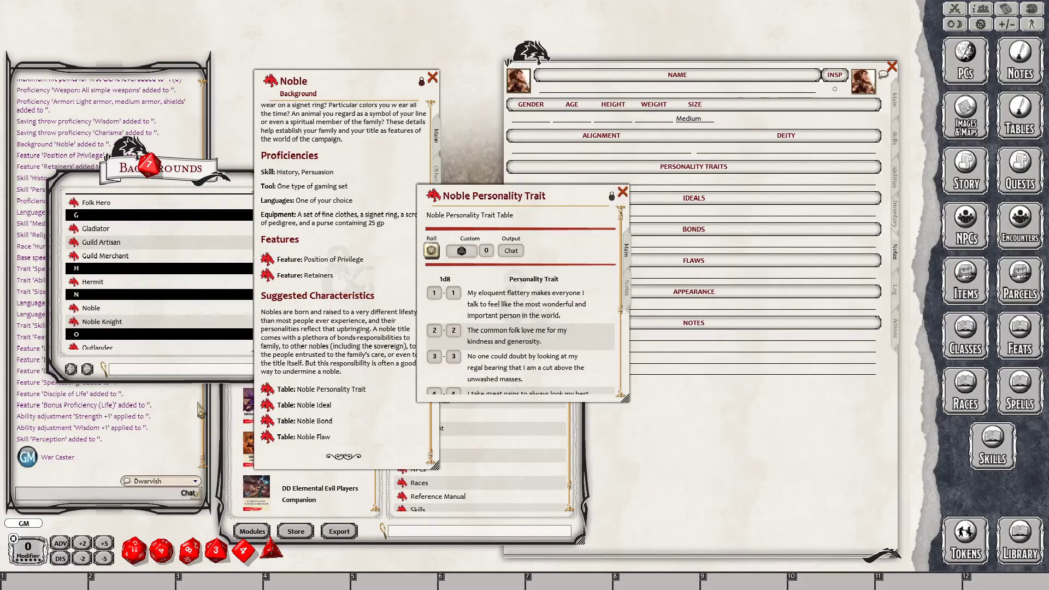
pyautogui.moveTo(546, 200); pyautogui.dragTo(408, 161)
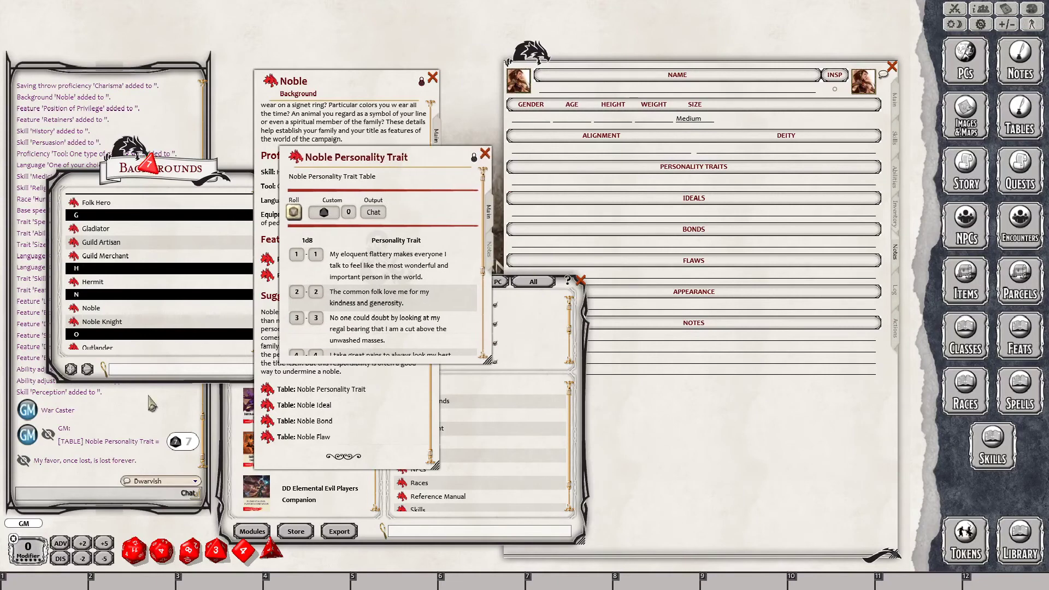
pyautogui.moveTo(84, 462); pyautogui.dragTo(667, 182)
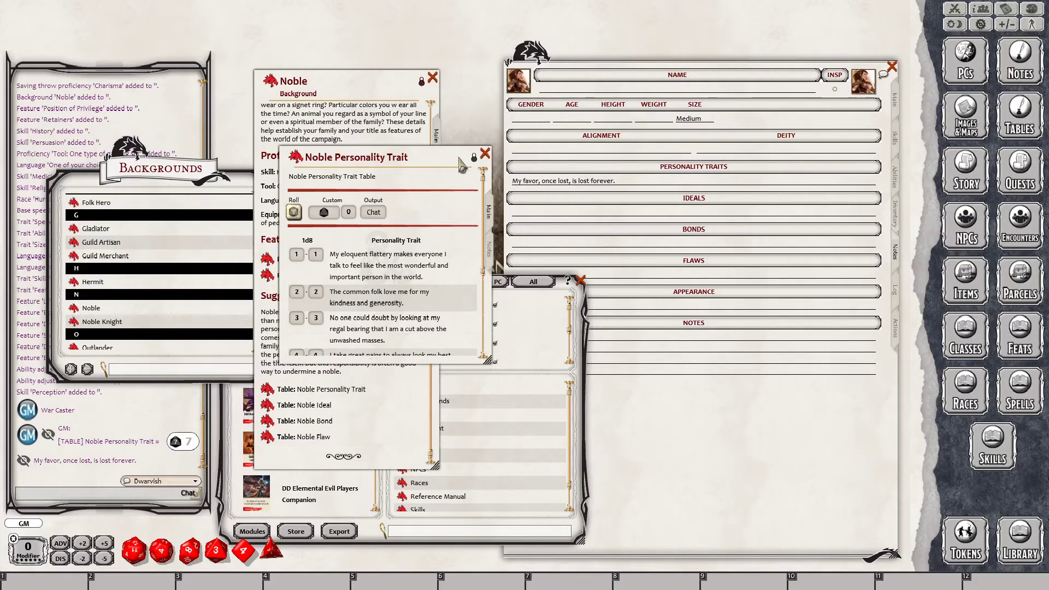
pyautogui.click(485, 154)
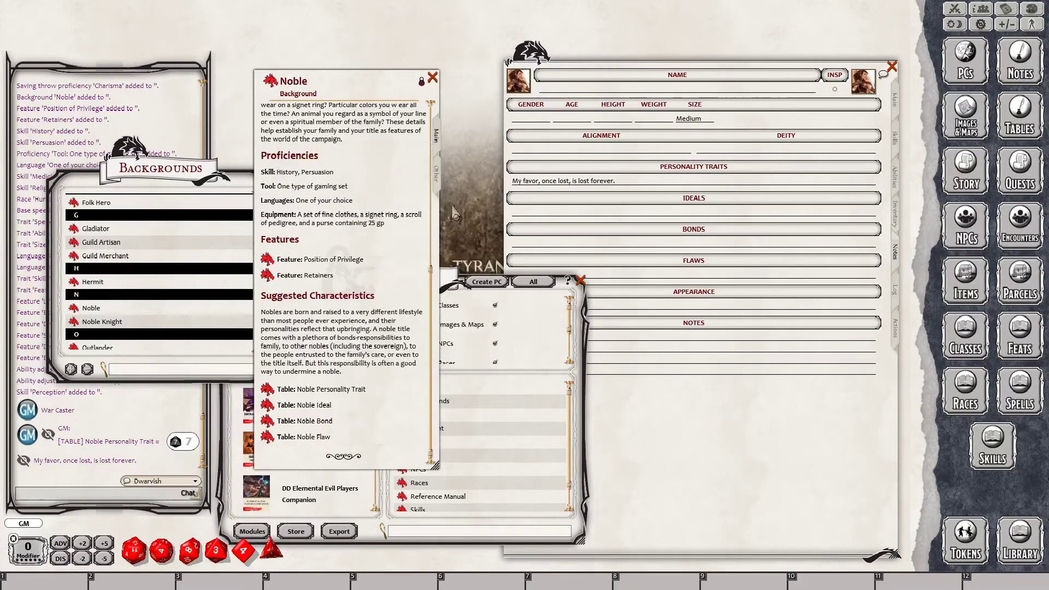
# - Roll on the Noble Ideal table and copy the lawful "Responsibility" result into Ideals
pyautogui.click(267, 406)
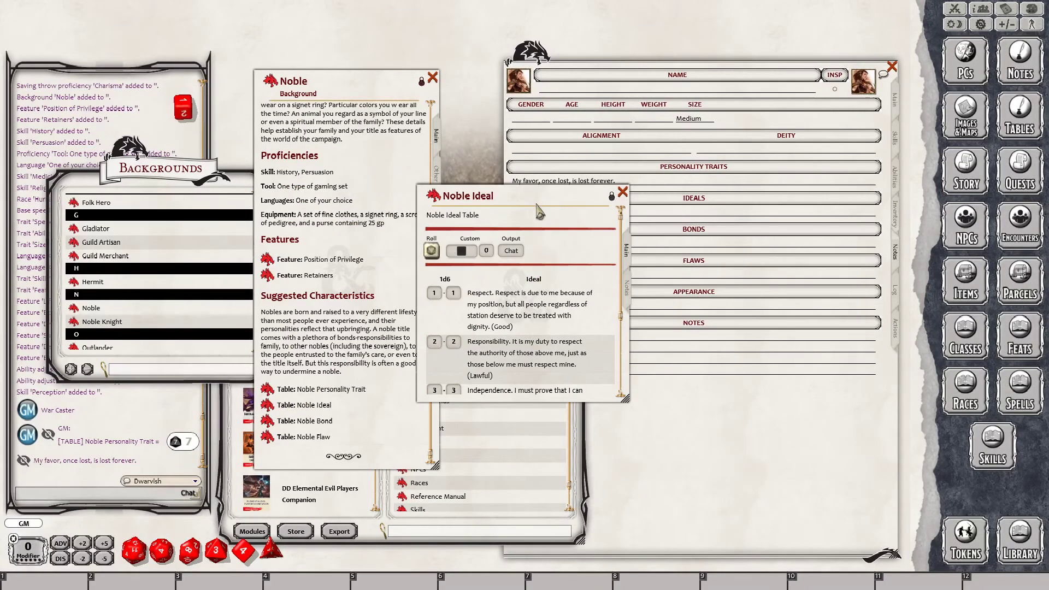
pyautogui.moveTo(545, 201); pyautogui.dragTo(402, 204)
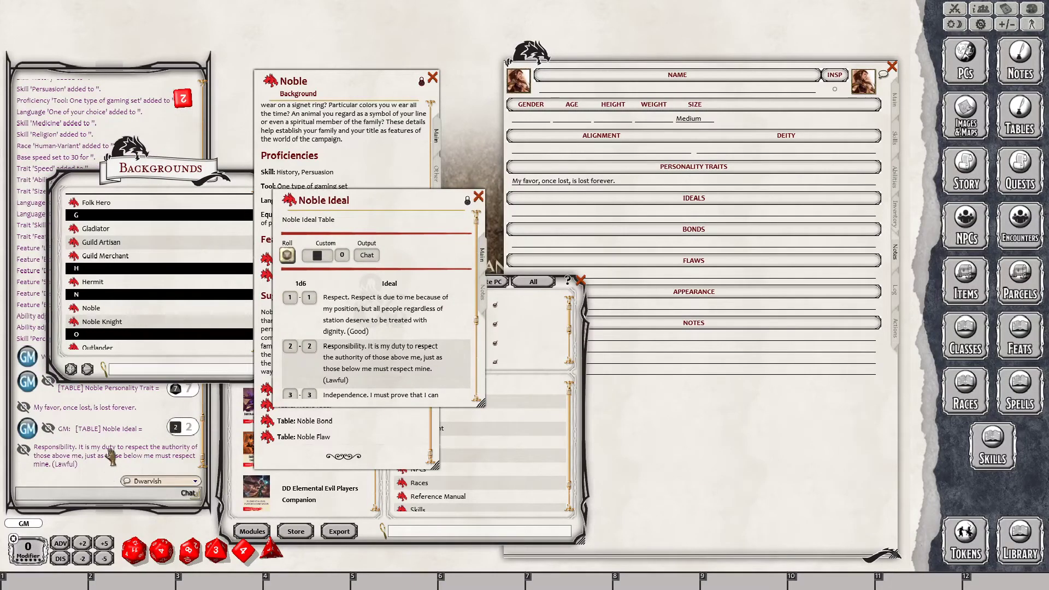
pyautogui.moveTo(110, 456); pyautogui.dragTo(662, 214)
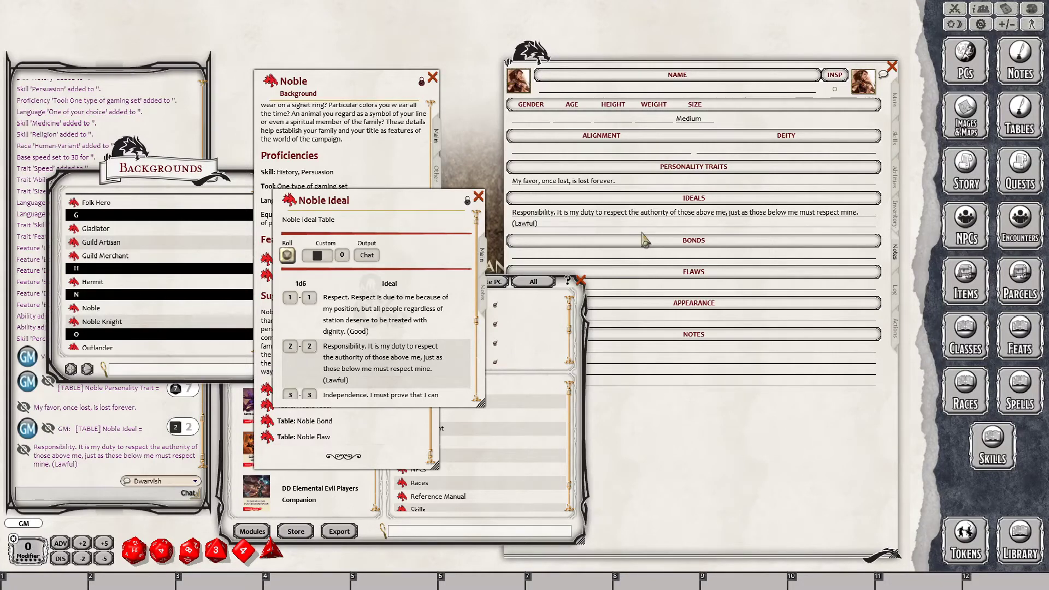
# - Set the alignment to Lawful, list Fine Clothes, Signet Ring and Scroll of Pedigree in Notes, and close the Noble Ideal table
pyautogui.click(554, 156)
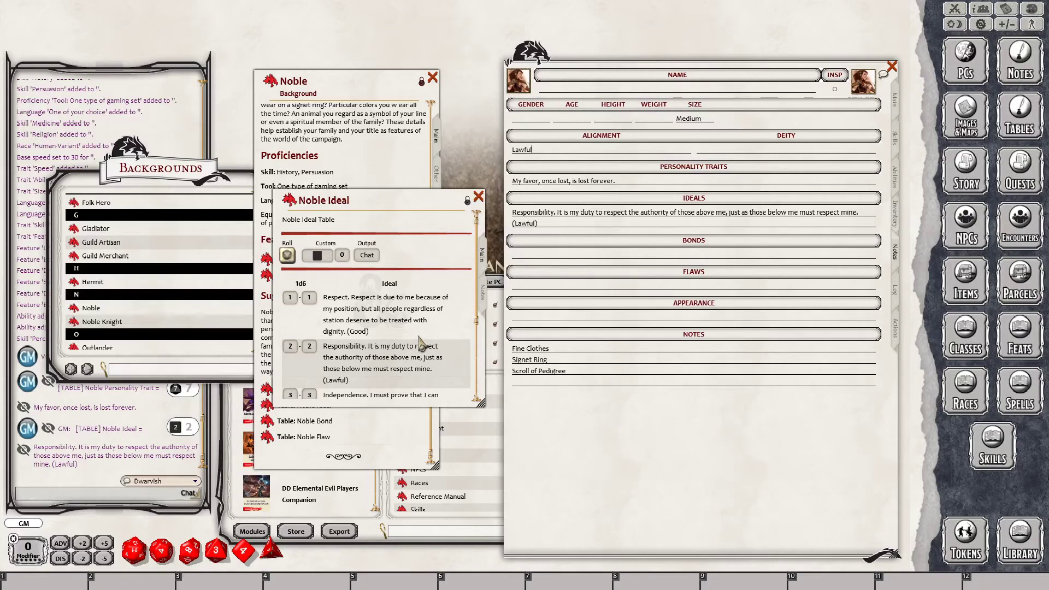
pyautogui.scroll(-1, 404, 354)
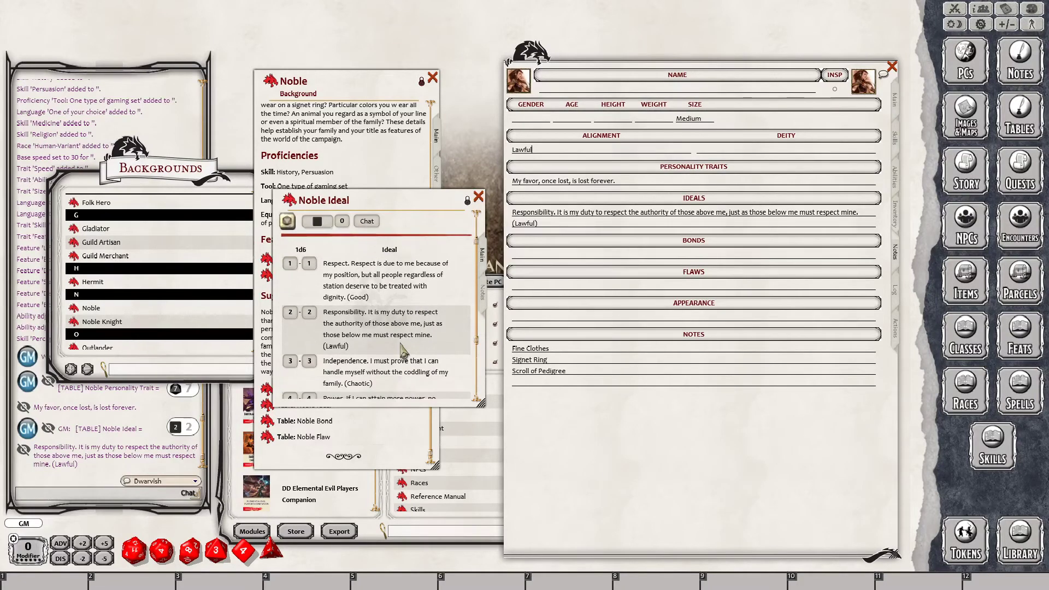
pyautogui.click(479, 198)
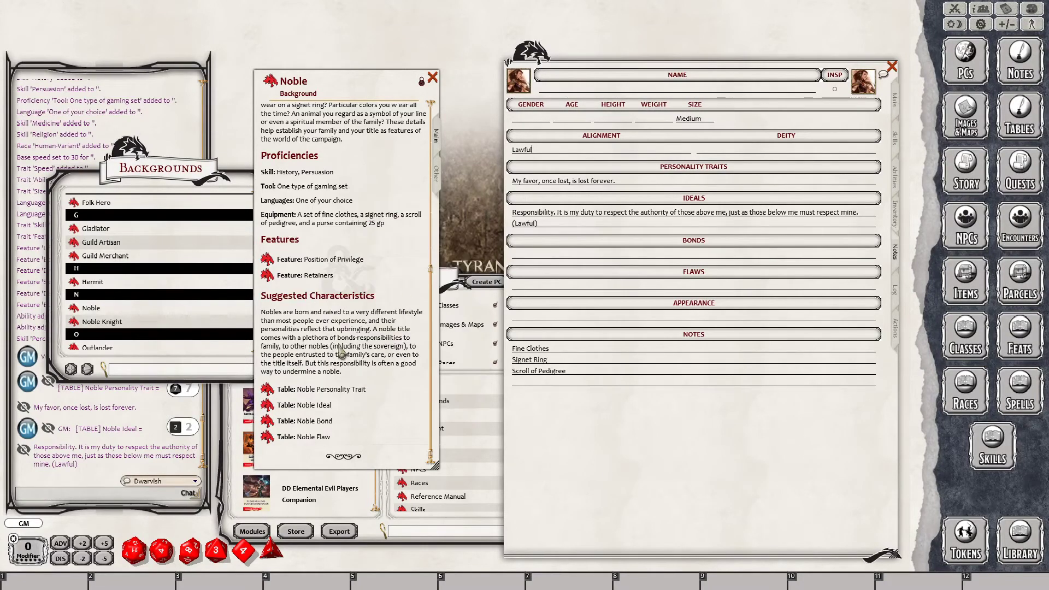
# - Roll on the Noble Bond table, copy "My house's alliance with another noble family must be sustained at all costs." into Bonds, and close the table
pyautogui.click(269, 424)
pyautogui.click(431, 250)
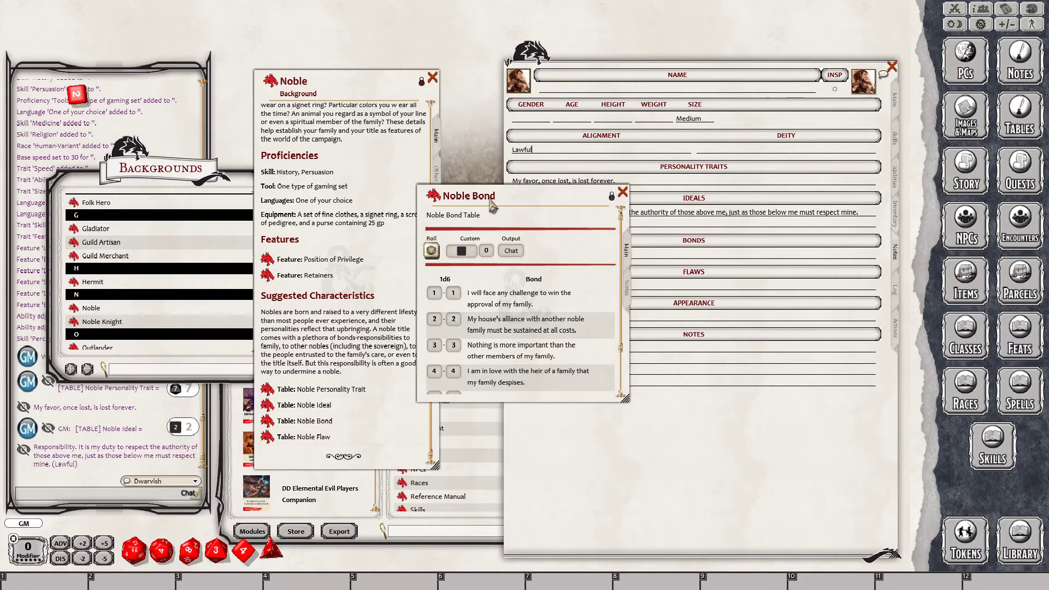
pyautogui.moveTo(493, 204); pyautogui.dragTo(337, 163)
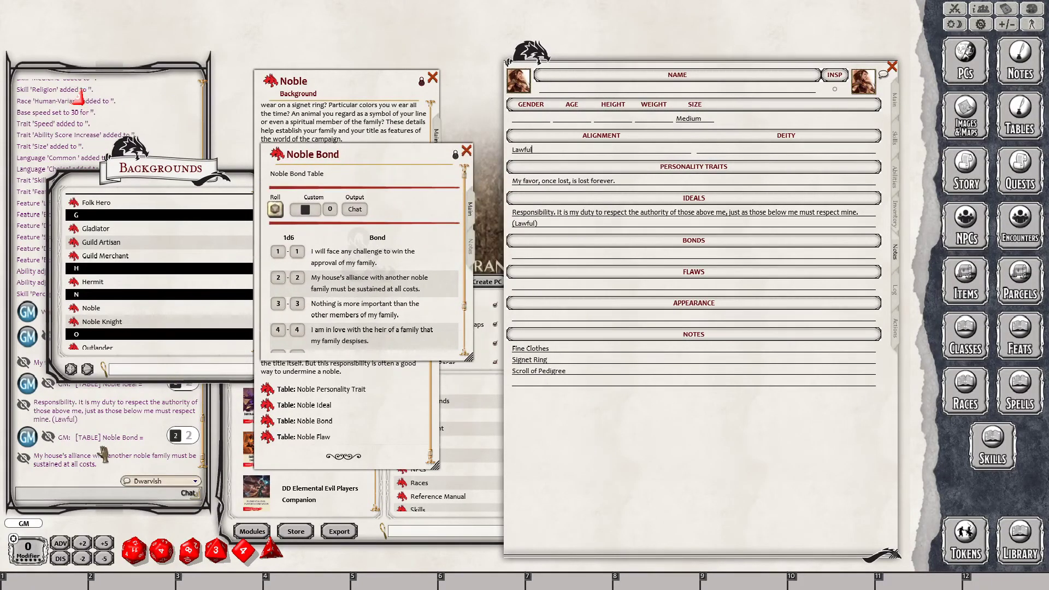
pyautogui.moveTo(99, 455); pyautogui.dragTo(606, 259)
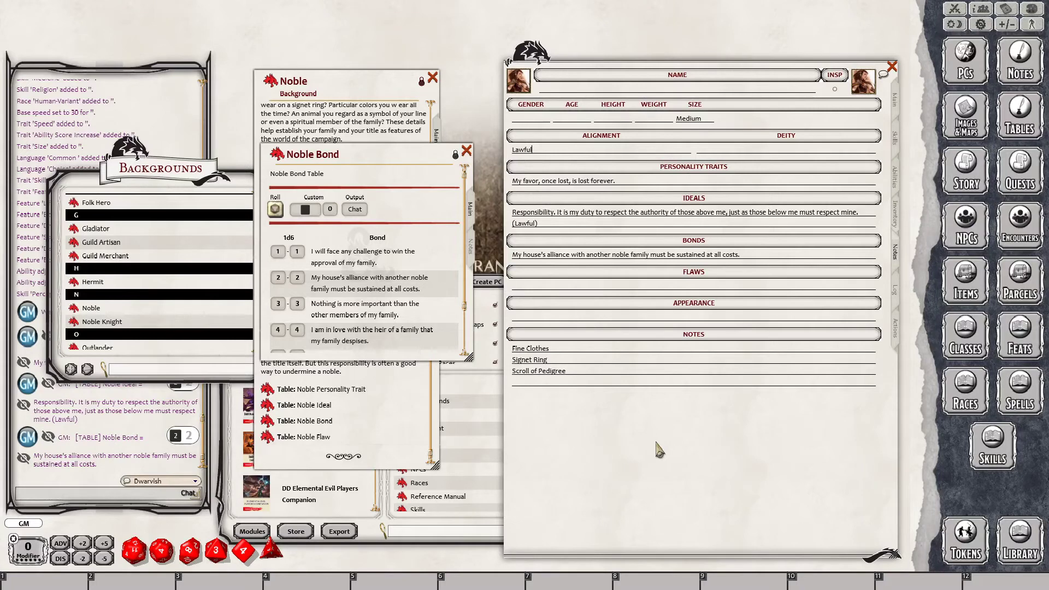
pyautogui.click(465, 151)
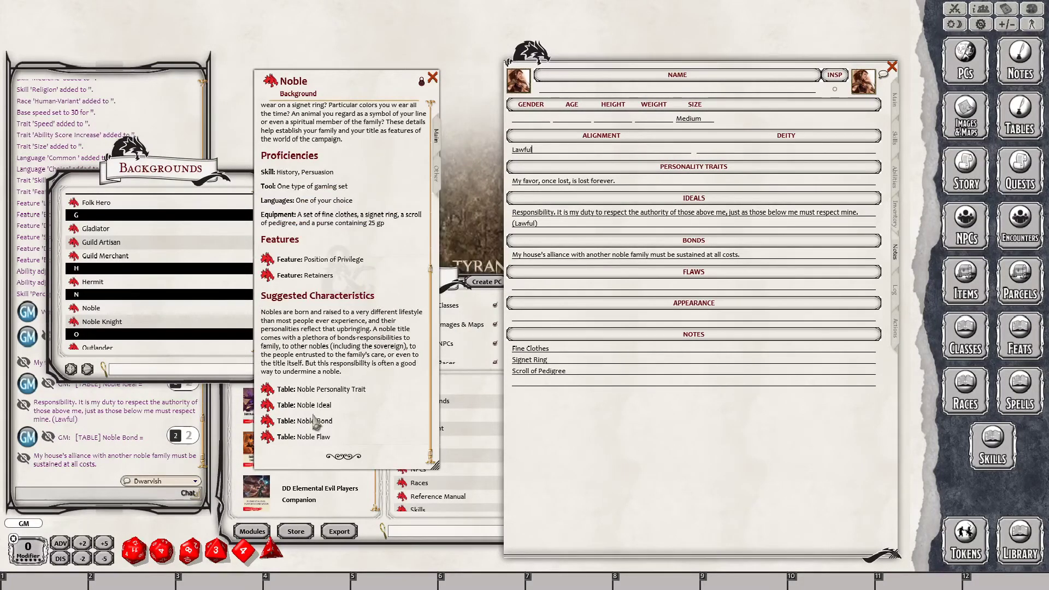
# - Roll on the Noble Flaw table, close it, and copy the result about hearing veiled insults and being quick to anger into Flaws
pyautogui.click(269, 440)
pyautogui.click(431, 252)
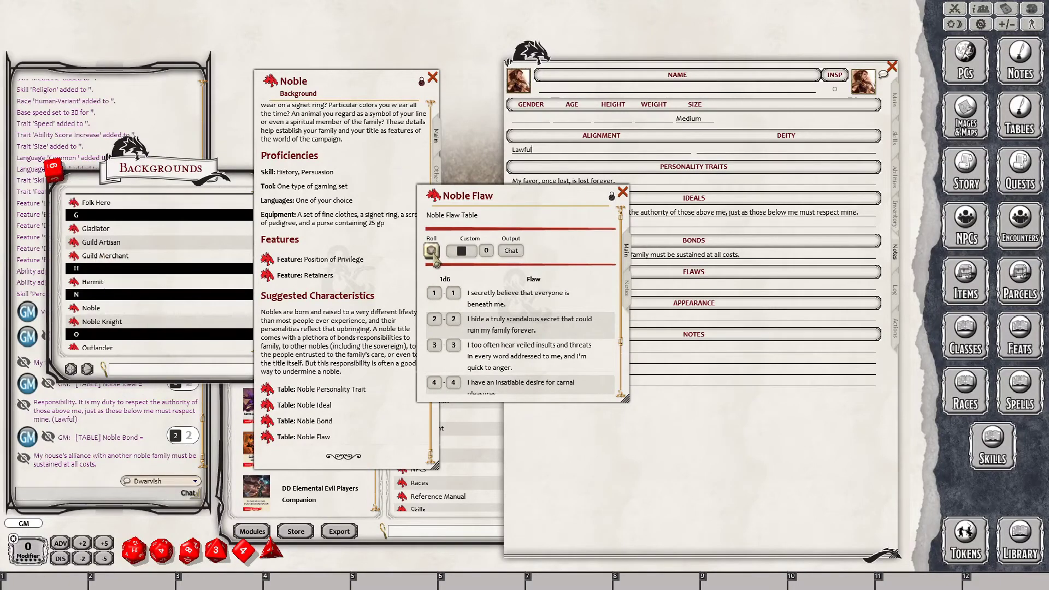
pyautogui.click(623, 192)
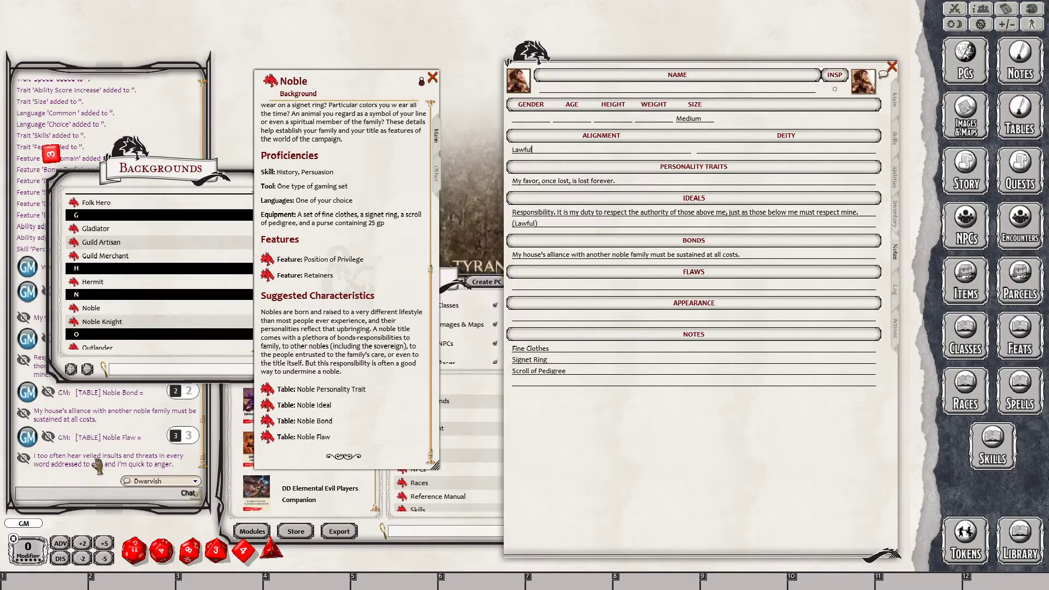
pyautogui.moveTo(98, 465); pyautogui.dragTo(649, 292)
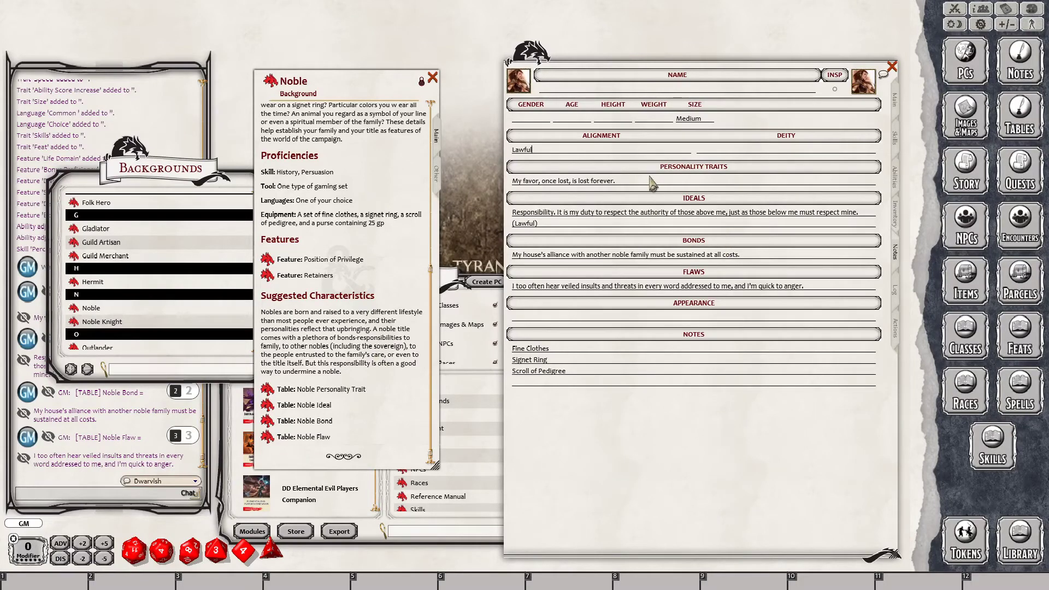
# - Add blank lines below the existing personality trait, and close the Noble background and the Backgrounds list
pyautogui.press('Return')
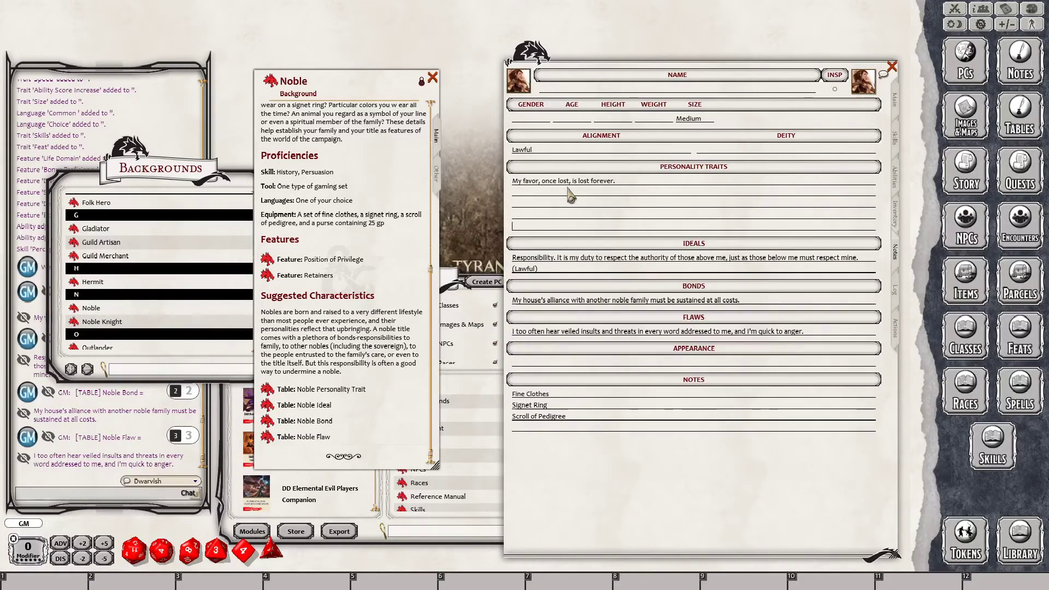
pyautogui.click(432, 78)
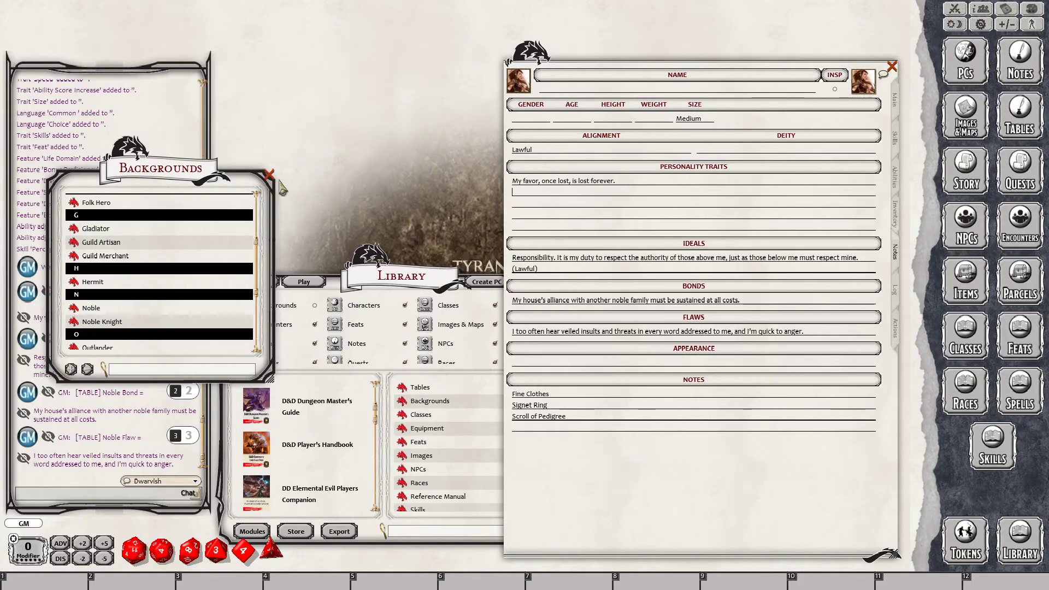
pyautogui.click(281, 183)
# - Roll two dice for a random trait and add "Impatient" to Personality Traits
pyautogui.moveTo(188, 552); pyautogui.dragTo(136, 431)
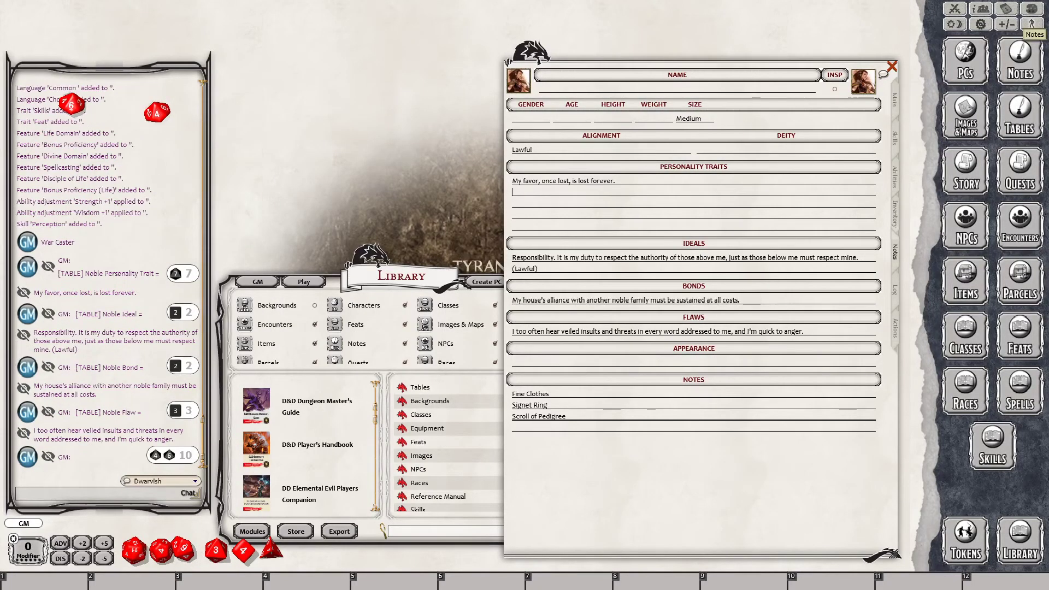
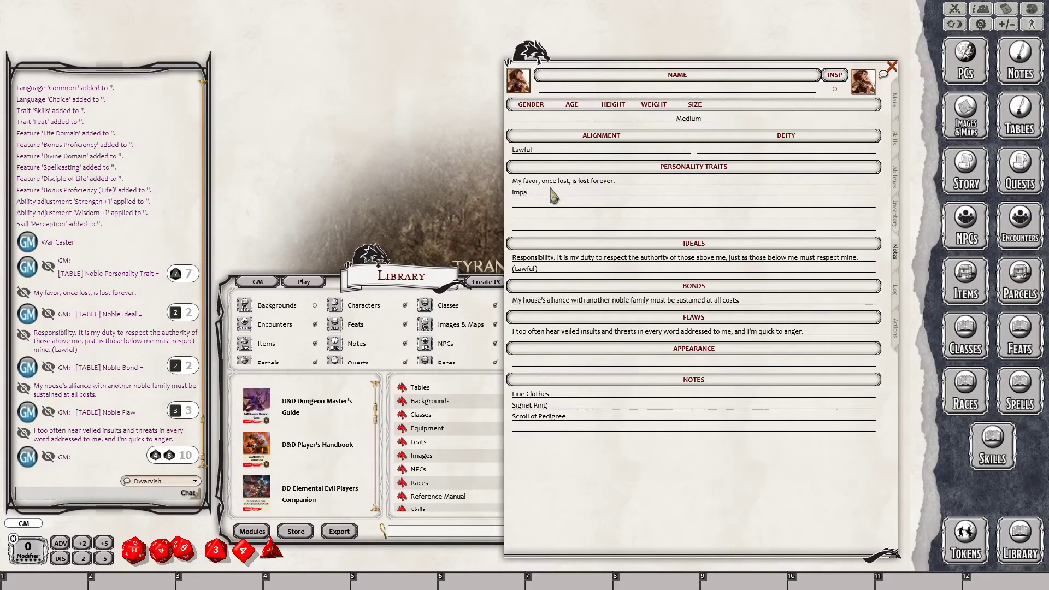
pyautogui.write('nt')
# - Roll for another trait, using percentile dice for the second roll, and add "Easy going" on a new line of Personality Traits
pyautogui.moveTo(182, 549); pyautogui.dragTo(110, 367)
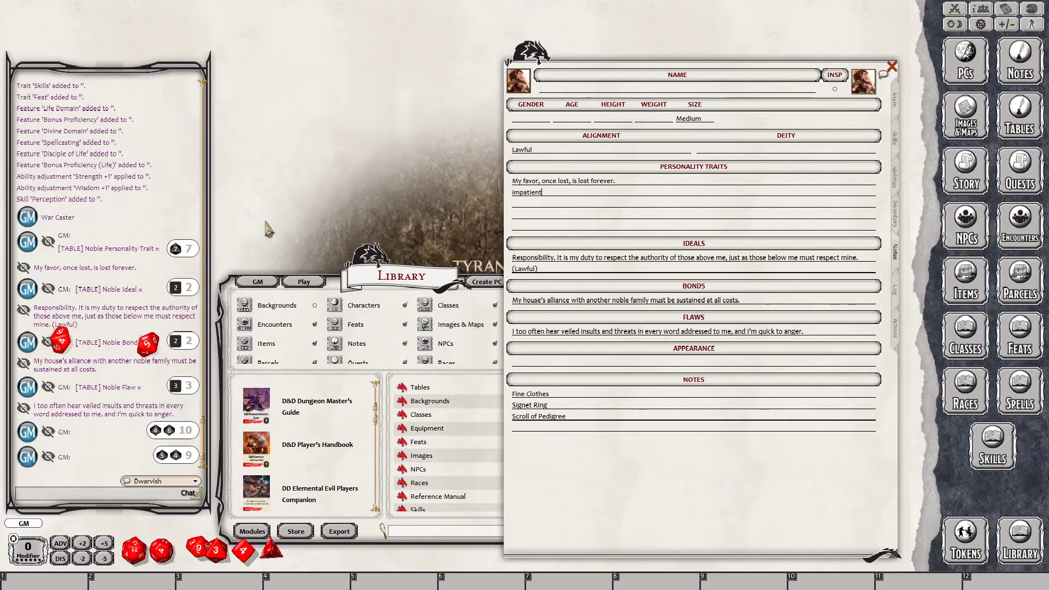
pyautogui.rightClick(199, 537)
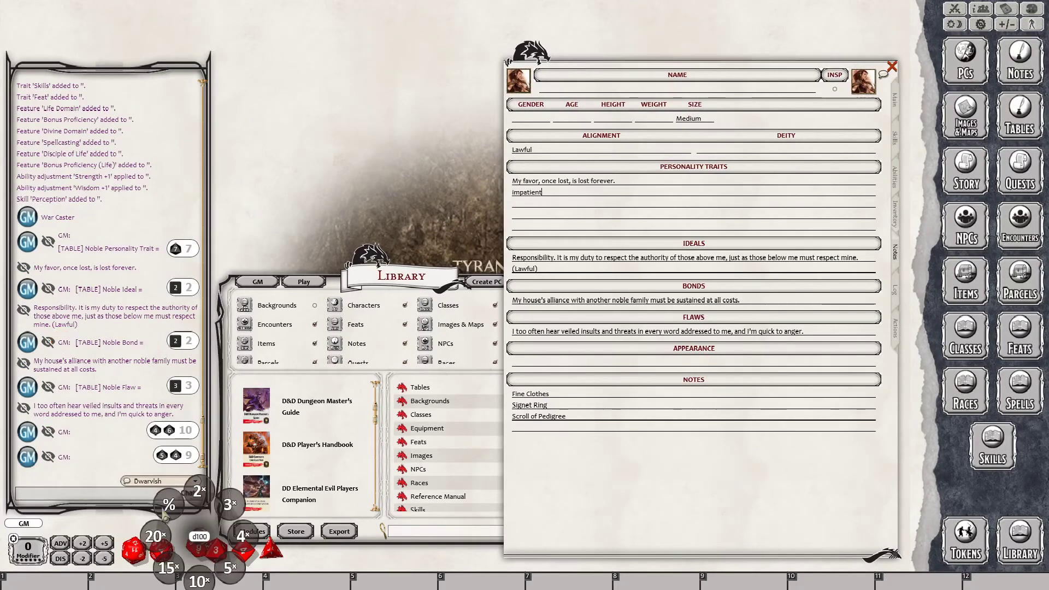
pyautogui.click(169, 507)
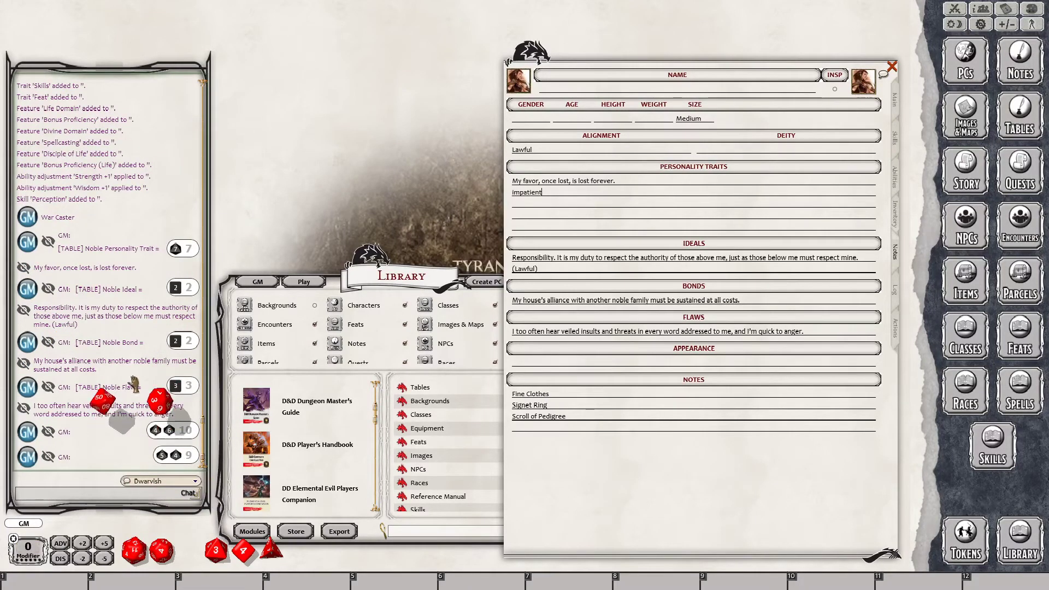
pyautogui.click(140, 411)
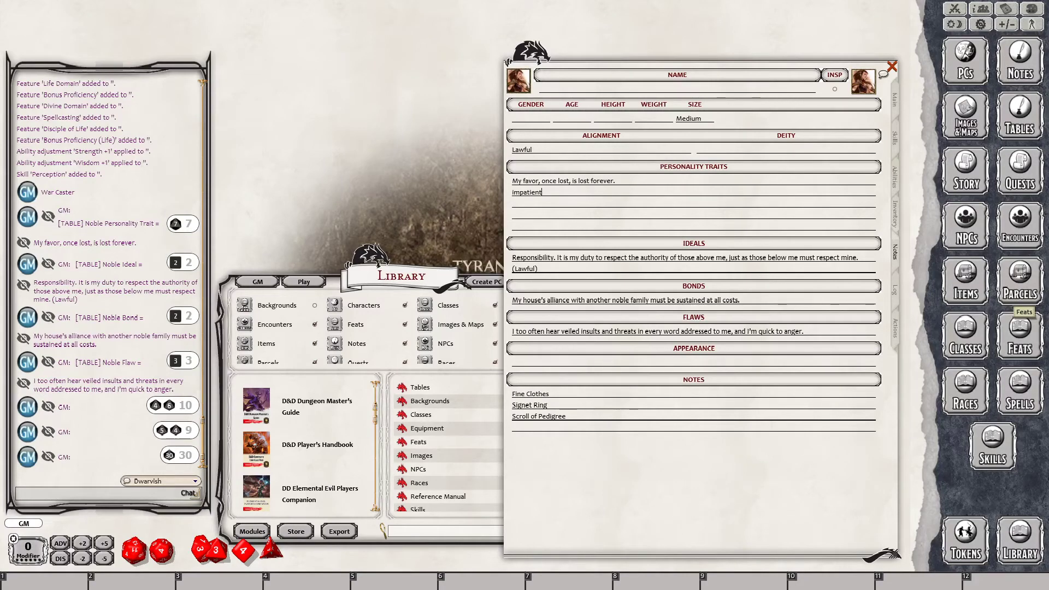
pyautogui.press('Return')
pyautogui.write('Easy')
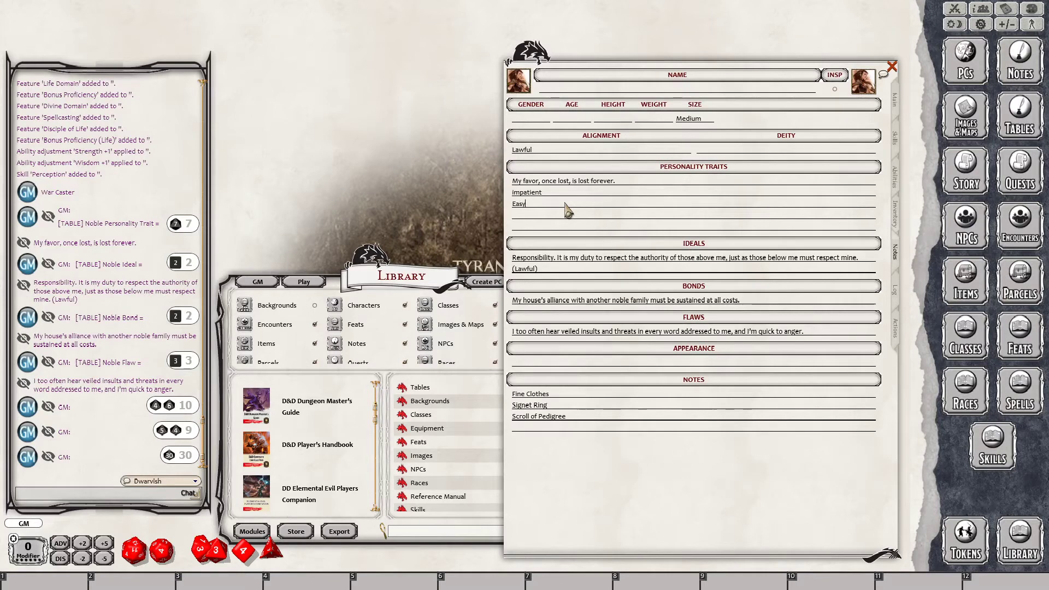
pyautogui.write(' going')
# - Roll percentile dice again and add "Unflappable" below "Easy going" in Personality Traits
pyautogui.rightClick(197, 538)
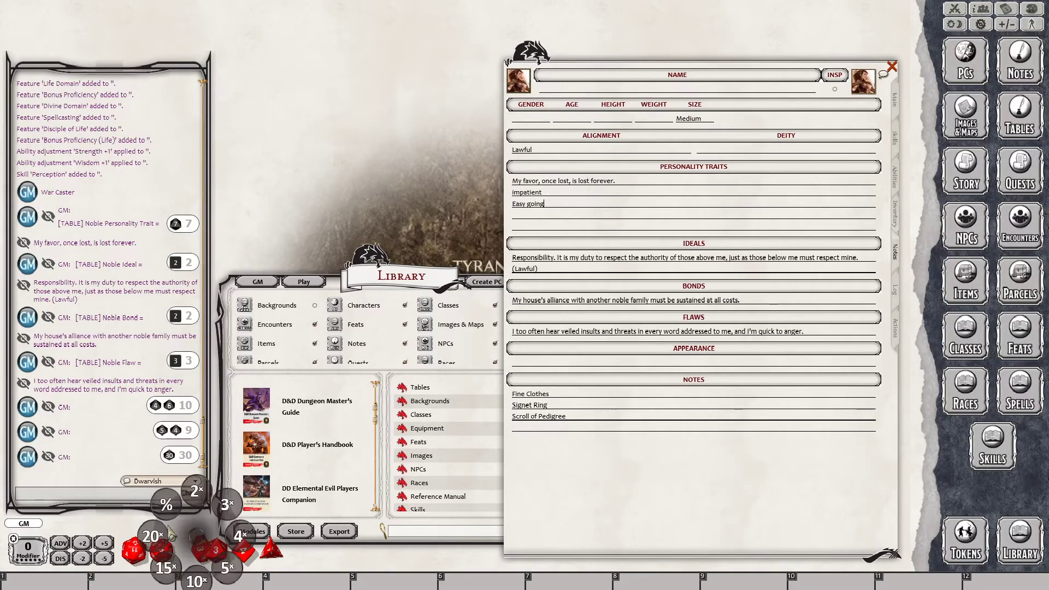
pyautogui.click(166, 505)
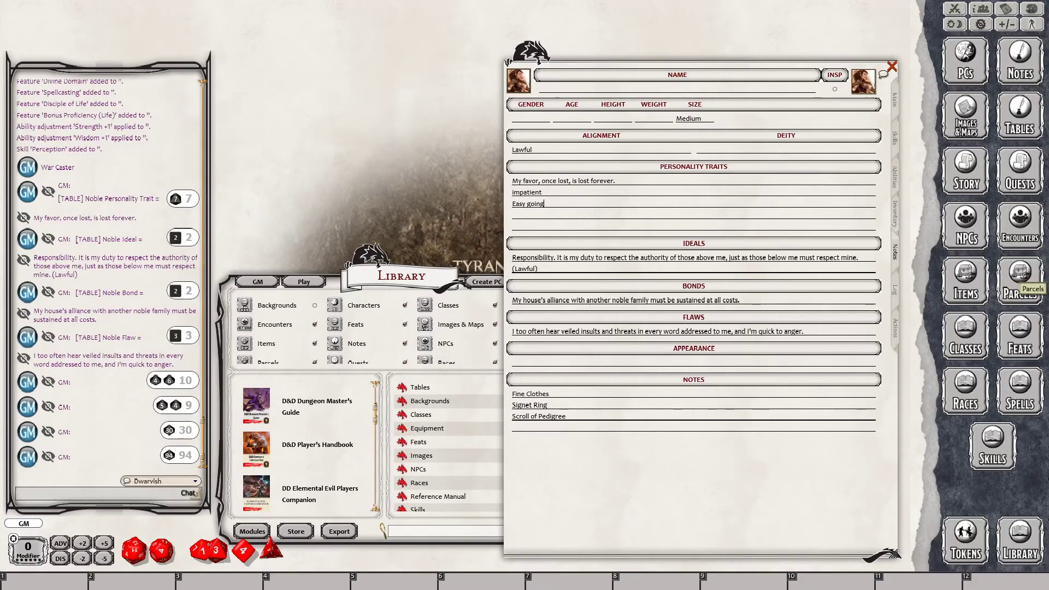
pyautogui.click(554, 215)
pyautogui.write('Unflappable')
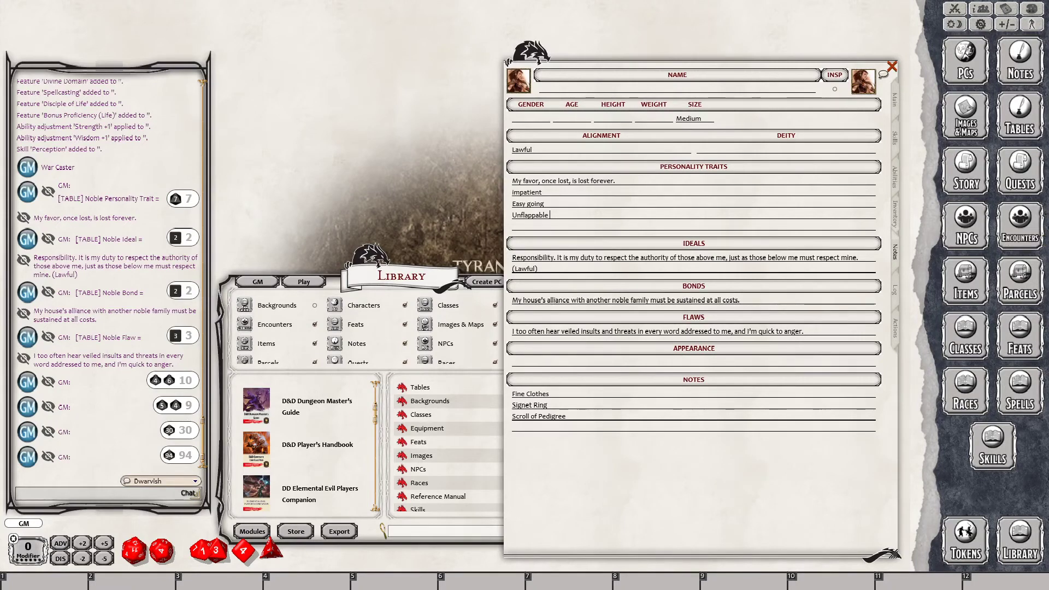
# - Fill in the character's gender as Female, age 30, height 5'5' and weight 130
pyautogui.click(545, 116)
pyautogui.write('Female')
pyautogui.click(566, 123)
pyautogui.write('30')
pyautogui.click(620, 123)
pyautogui.write("5'5'")
pyautogui.click(650, 121)
pyautogui.write('130')
# - Check the main page of the character sheet, then close the sheet, Life Domain, the Feats list and the Library
pyautogui.click(894, 104)
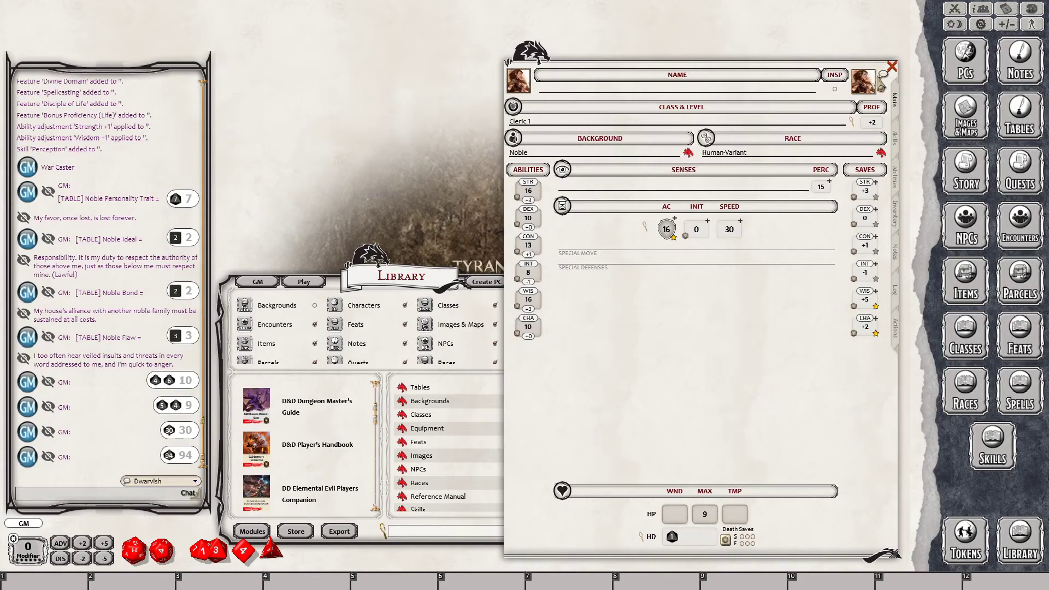
pyautogui.click(892, 67)
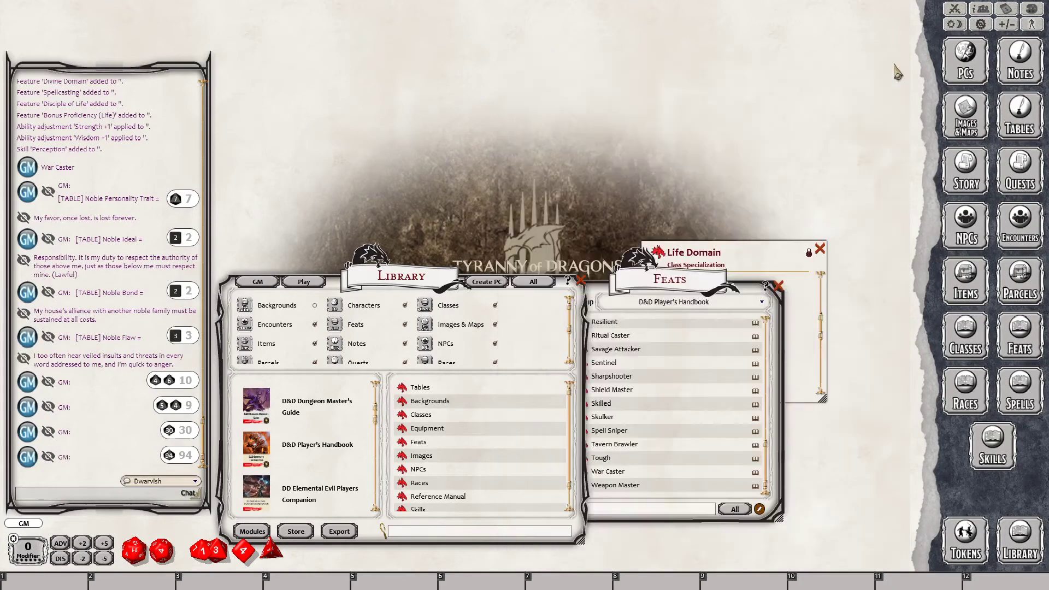
pyautogui.click(820, 248)
pyautogui.click(778, 286)
pyautogui.click(580, 279)
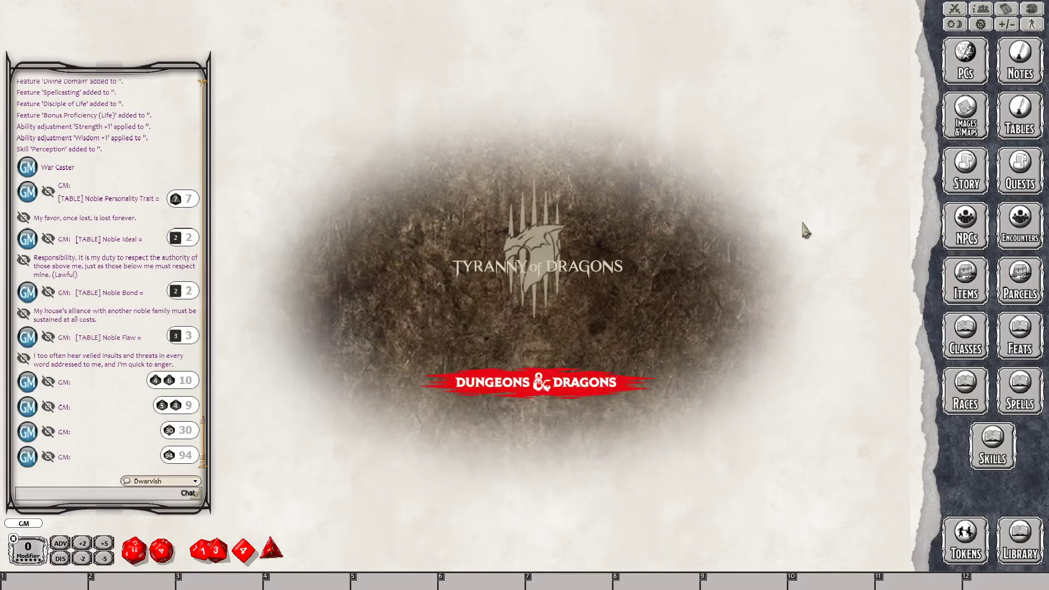
# - Open the Story list, skim the E00-05-00 Background entry, and close that entry
pyautogui.click(967, 180)
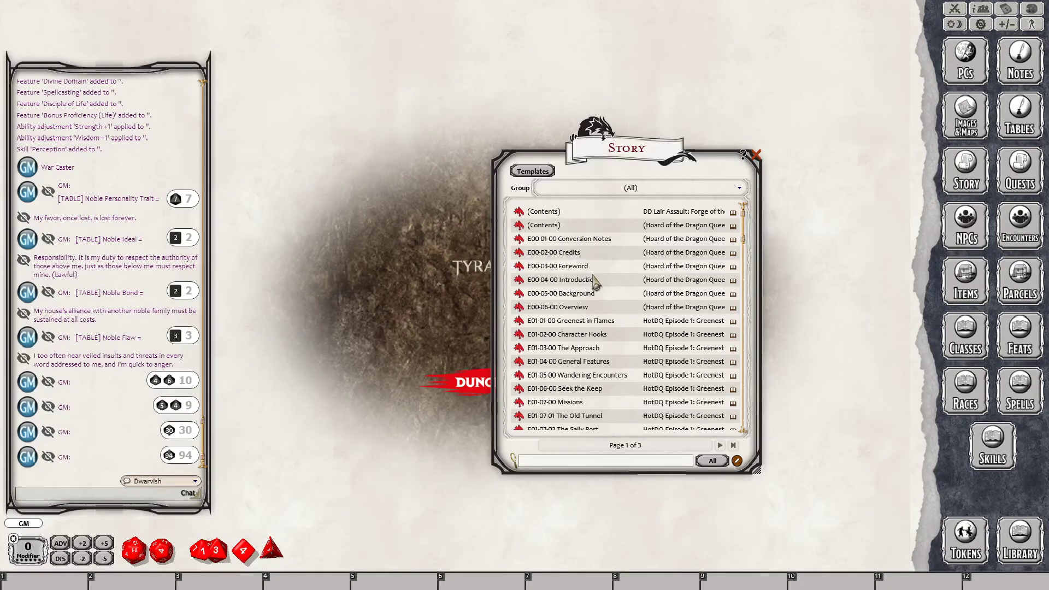
pyautogui.click(585, 294)
pyautogui.scroll(-5, 570, 273)
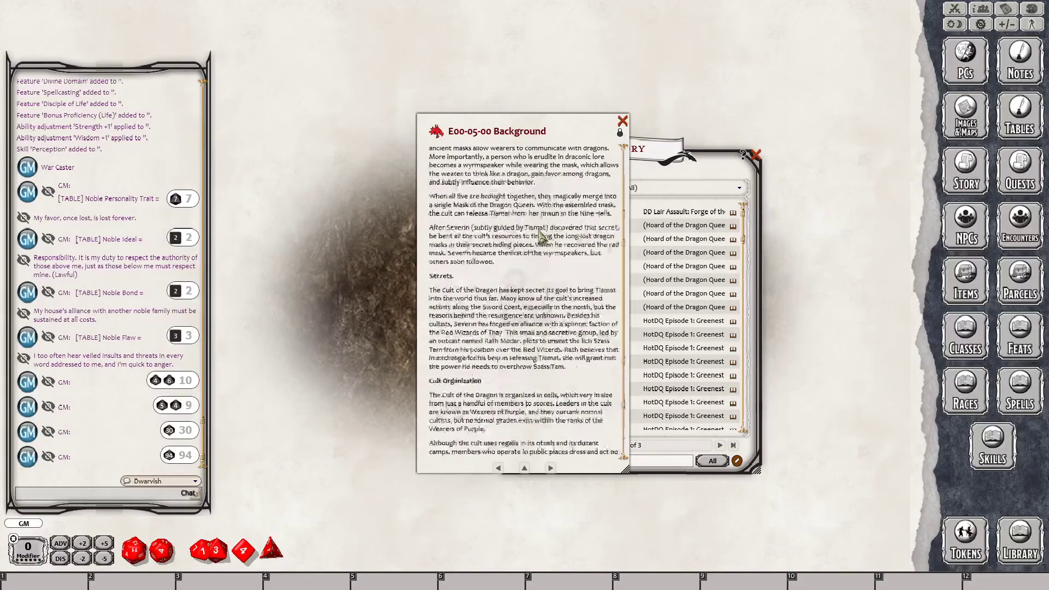
pyautogui.click(622, 121)
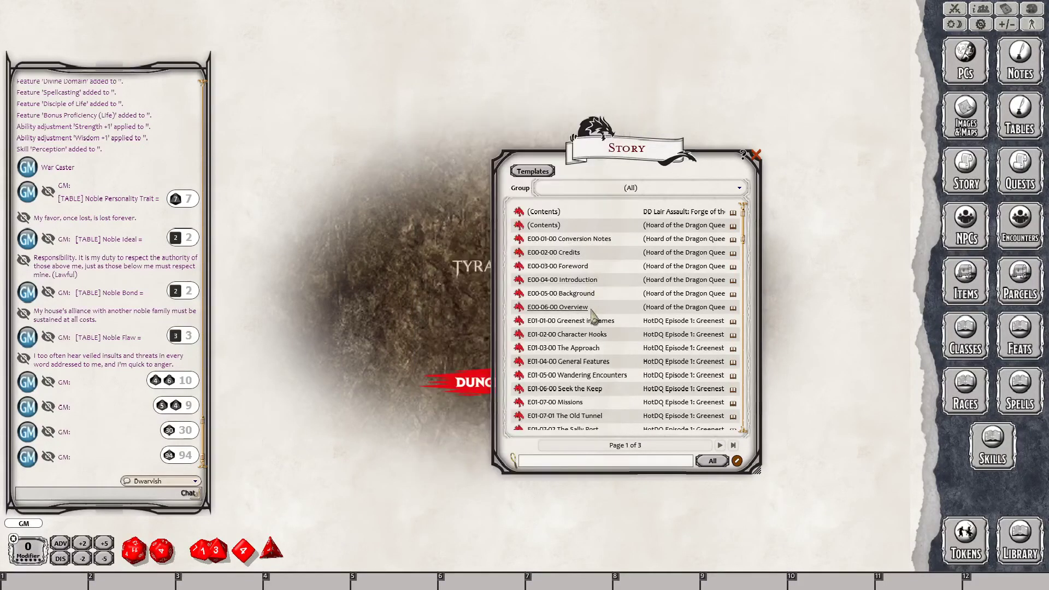
# - Open Appendix A: Backgrounds from the Hoard of the Dragon Queen contents and read its optional features down to the Background Template link
pyautogui.click(551, 225)
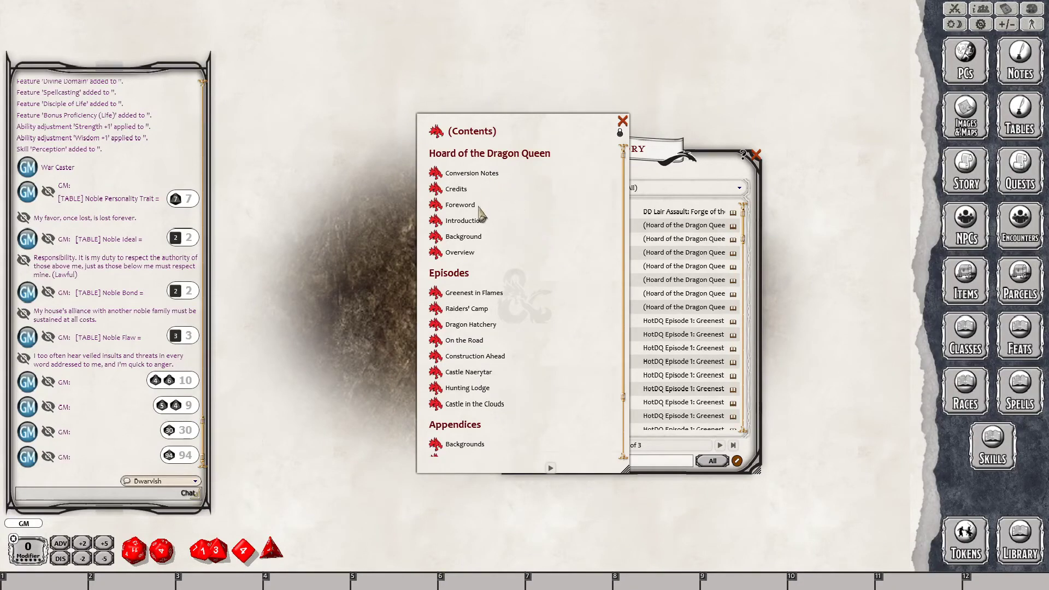
pyautogui.scroll(-2, 481, 215)
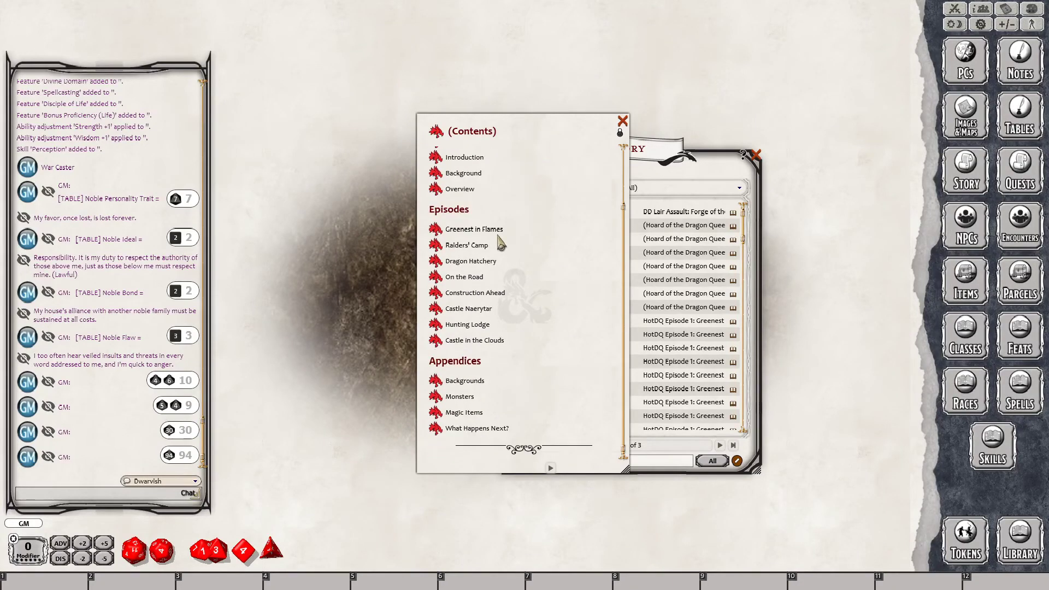
pyautogui.click(440, 382)
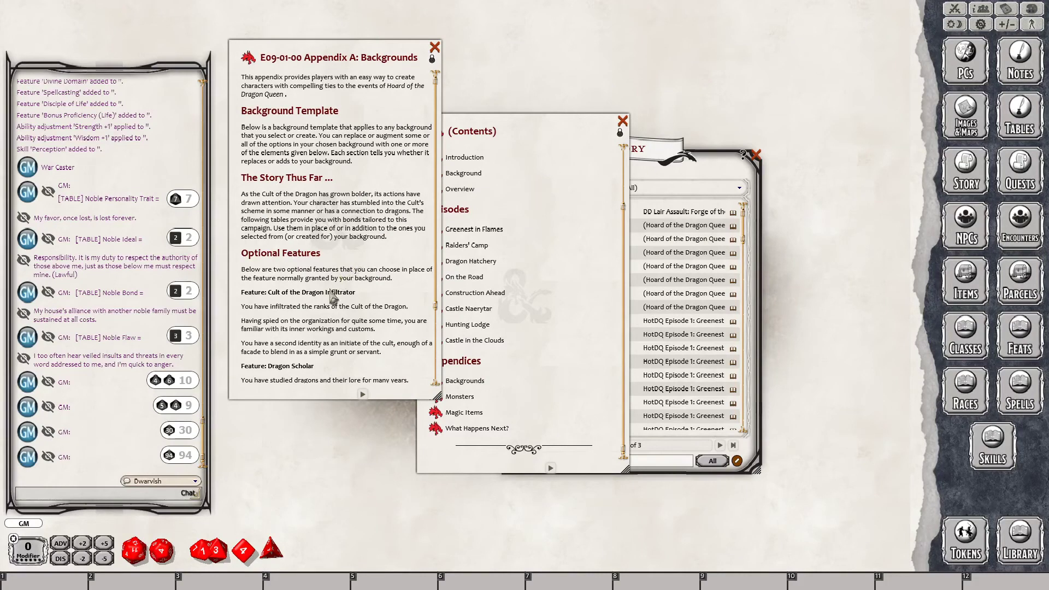
pyautogui.scroll(-3, 325, 298)
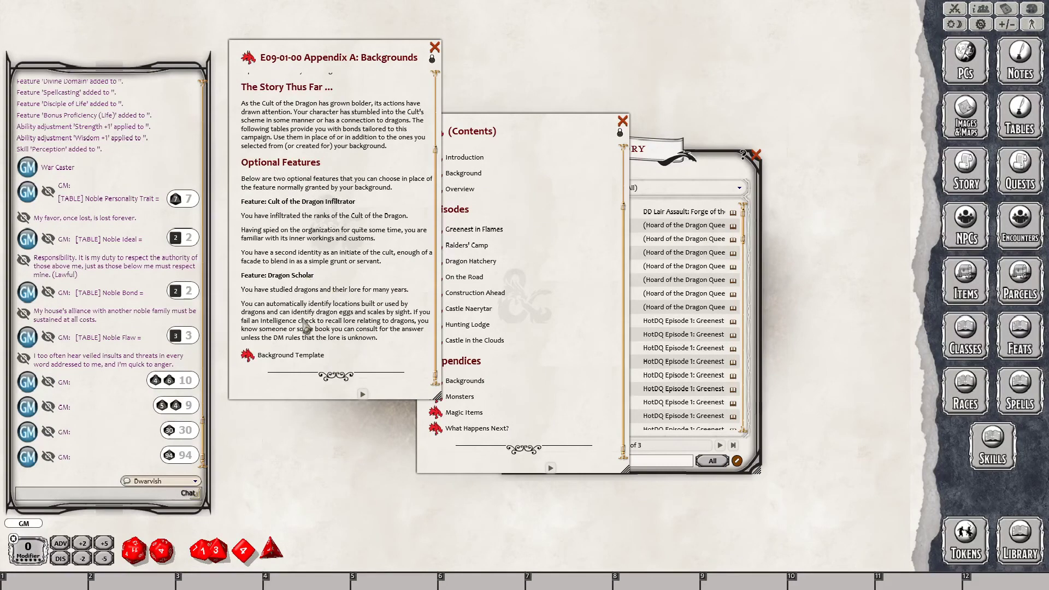
# - Move and widen the Appendix A: Backgrounds window, and review its text from the introduction down to the Background Template link
pyautogui.scroll(3, 311, 331)
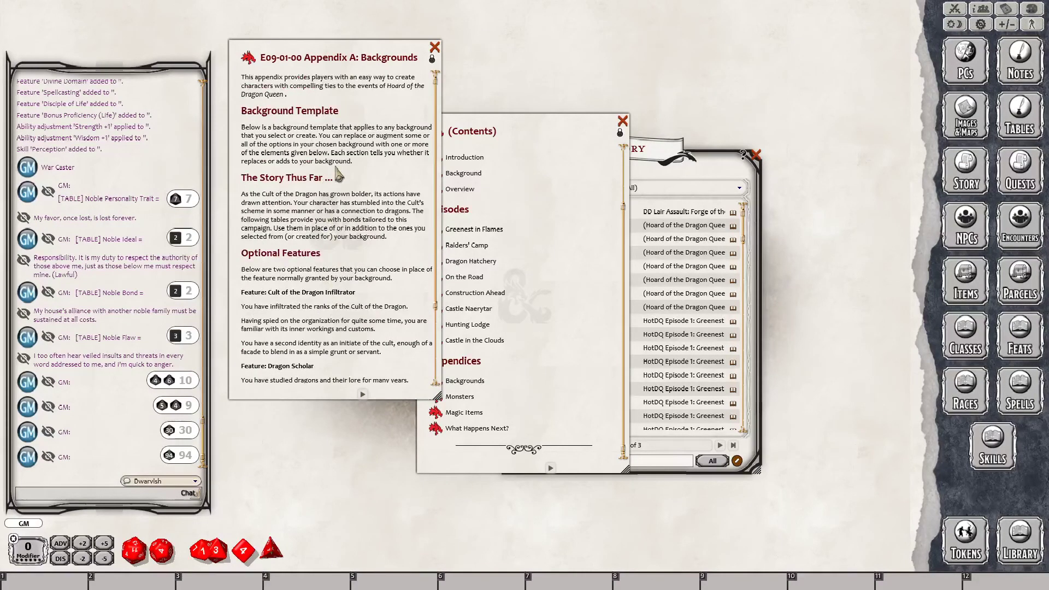
pyautogui.moveTo(327, 61); pyautogui.dragTo(280, 63)
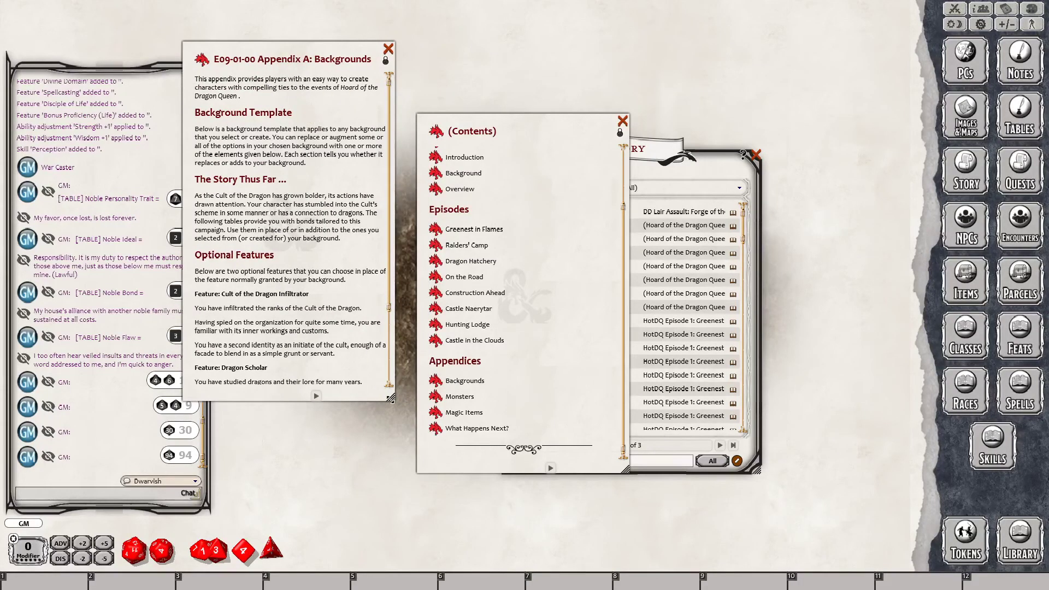
pyautogui.moveTo(392, 403); pyautogui.dragTo(415, 409)
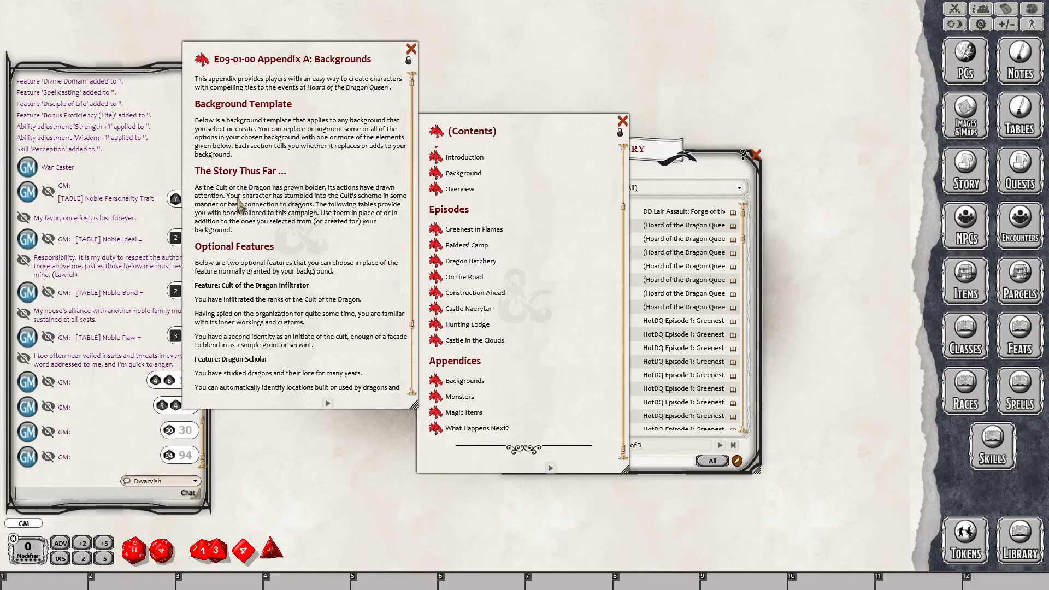
pyautogui.scroll(-1, 303, 236)
pyautogui.scroll(-2, 300, 229)
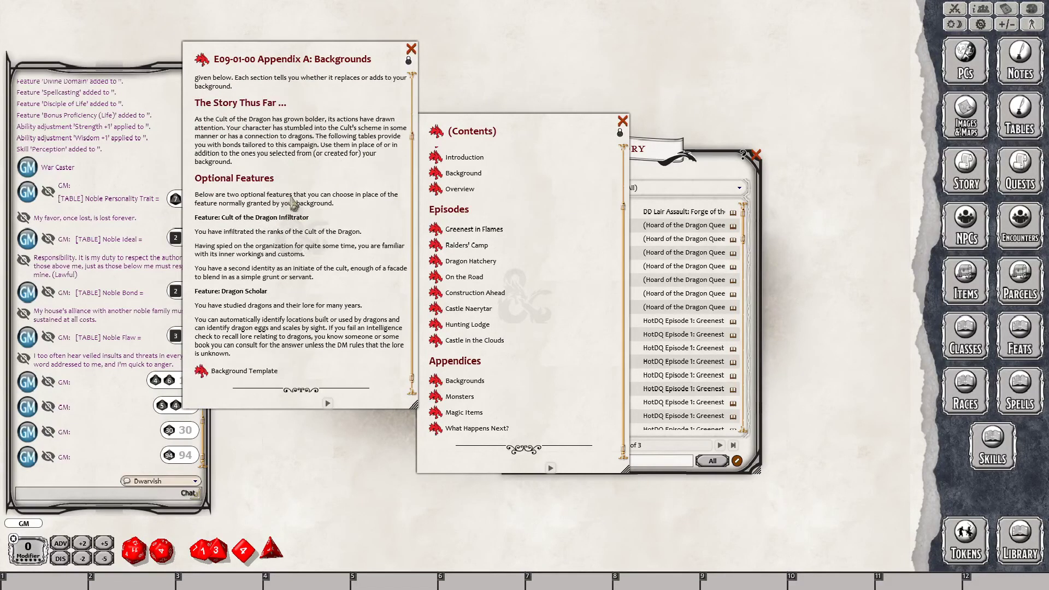
# - Open the Background Template, place it over the appendix text, and look through its Main and Other pages
pyautogui.click(208, 363)
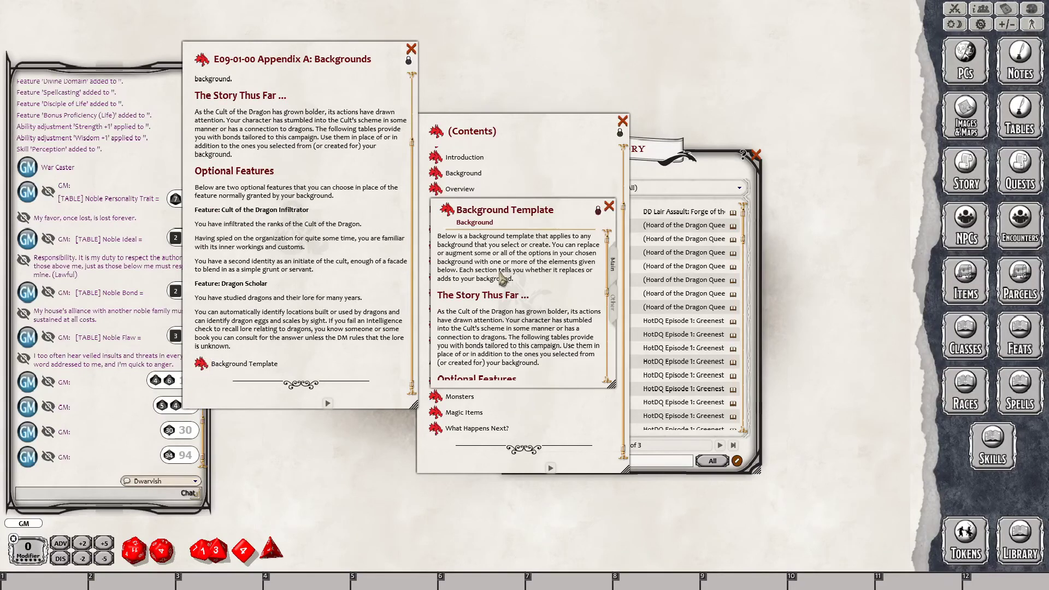
pyautogui.scroll(-5, 504, 278)
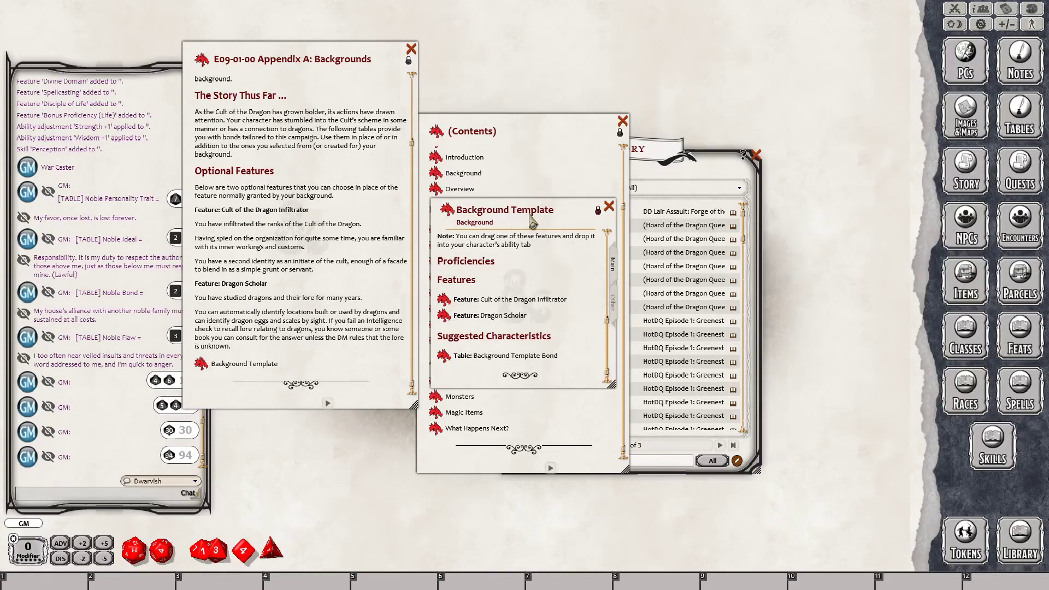
pyautogui.moveTo(533, 217); pyautogui.dragTo(278, 165)
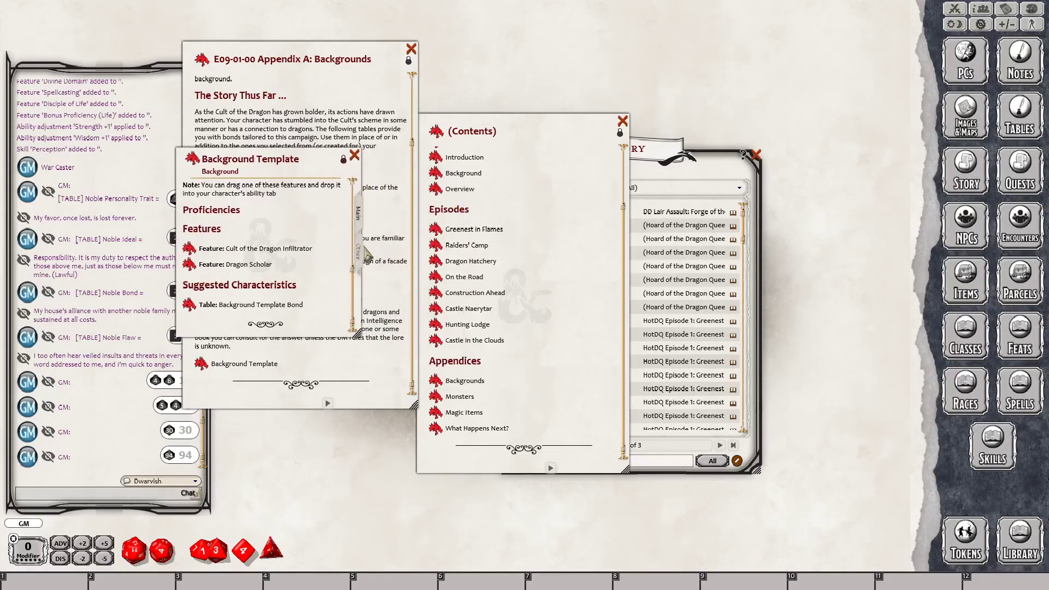
pyautogui.click(360, 250)
pyautogui.click(358, 218)
pyautogui.scroll(5, 227, 303)
pyautogui.scroll(-5, 236, 296)
# - Open the Background Template Bond table and read its first bonds, entries 1 to 4
pyautogui.click(189, 305)
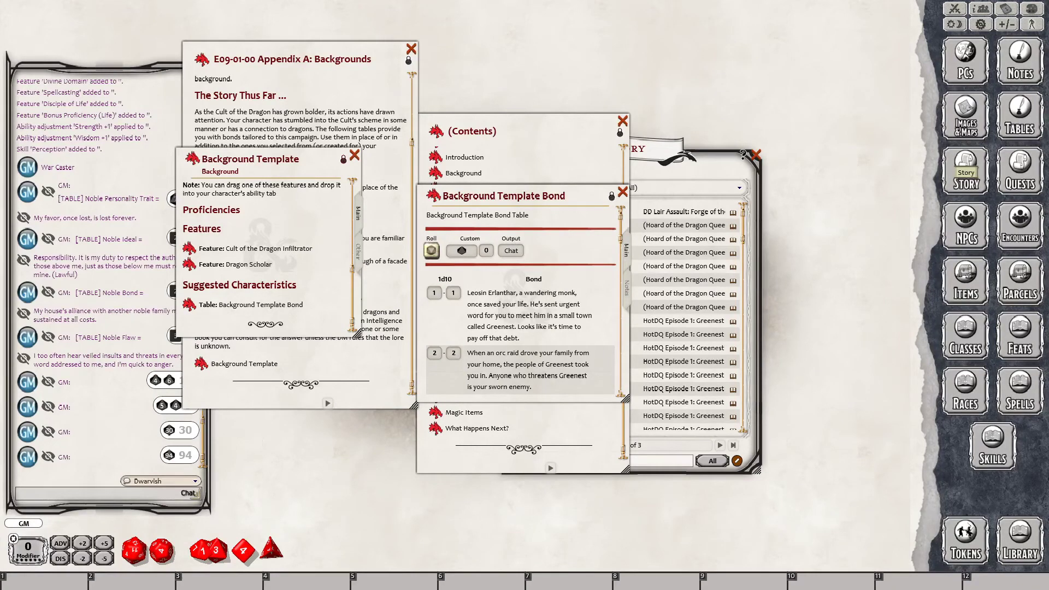
pyautogui.scroll(-2, 521, 300)
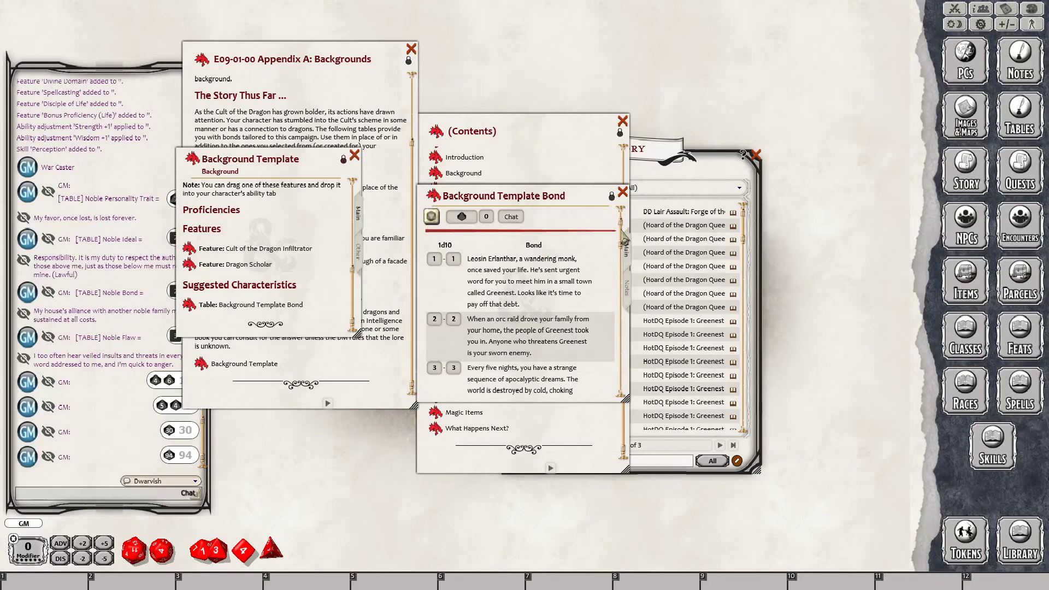
pyautogui.scroll(-4, 623, 248)
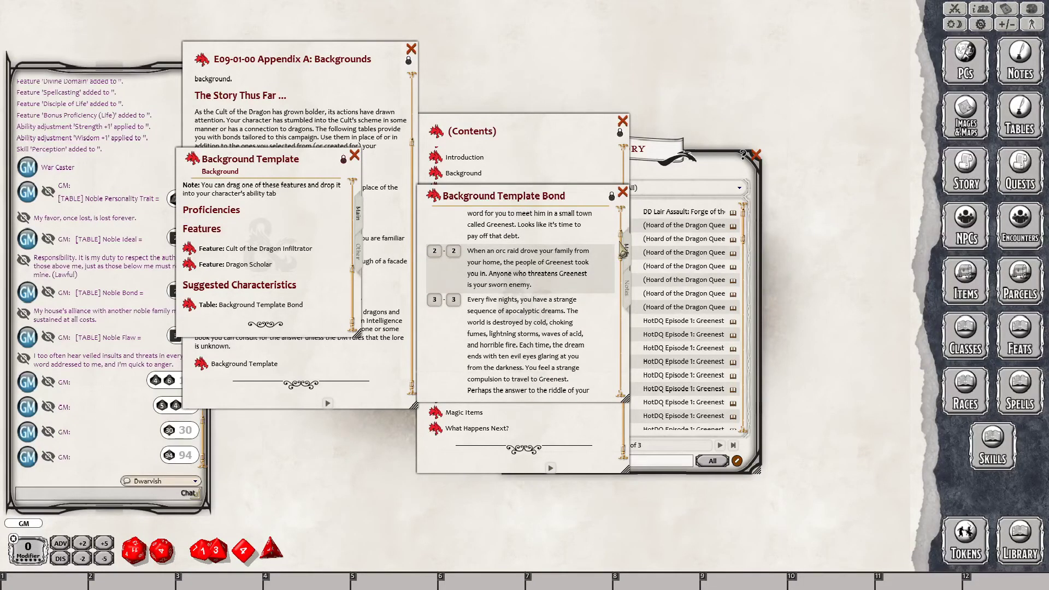
pyautogui.scroll(1, 623, 249)
pyautogui.scroll(4, 623, 246)
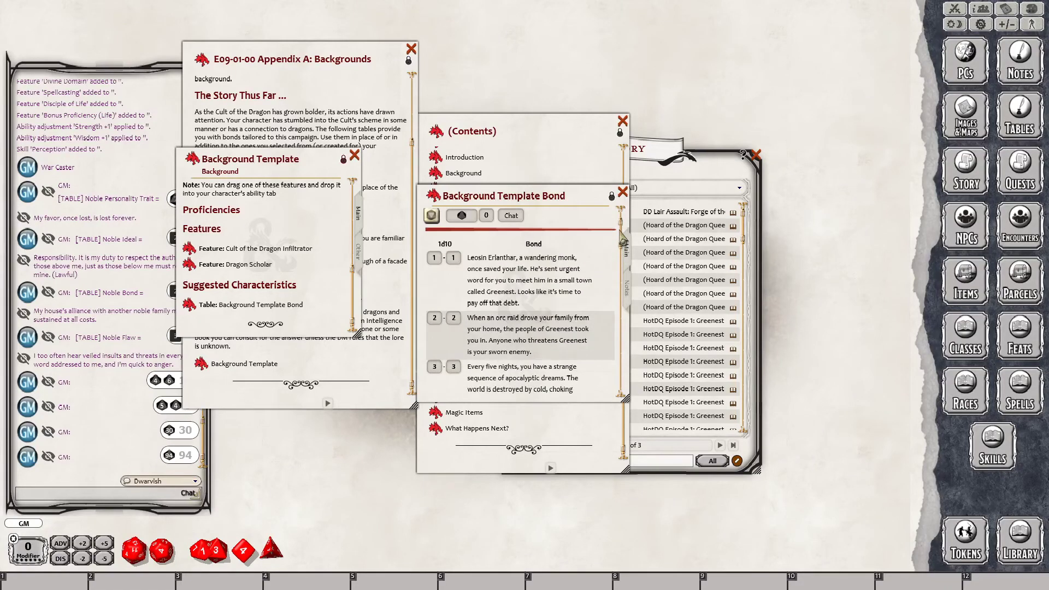
pyautogui.scroll(-4, 623, 240)
pyautogui.scroll(2, 618, 244)
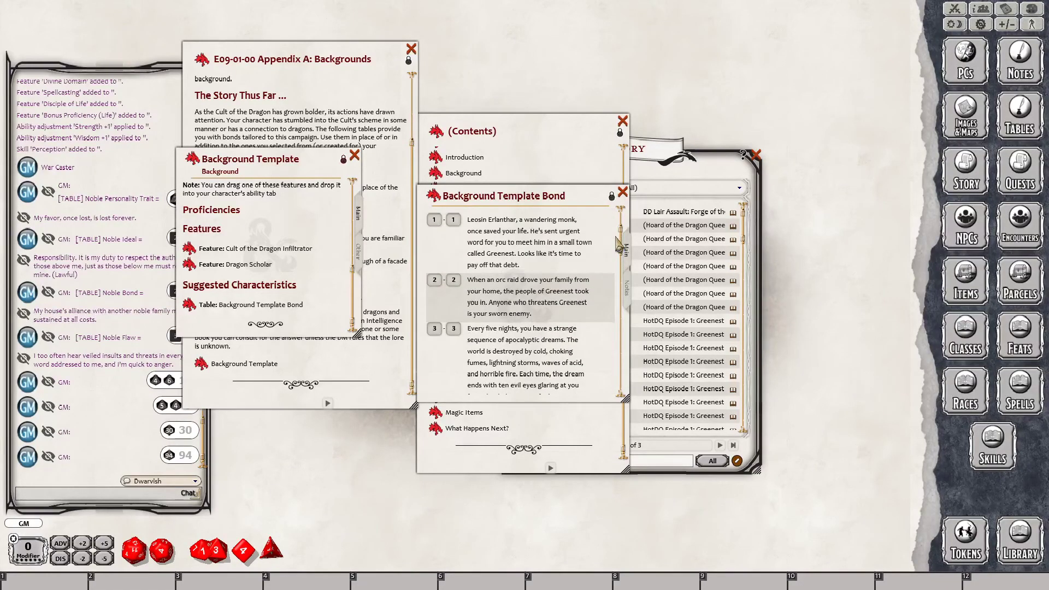
pyautogui.scroll(-10, 619, 244)
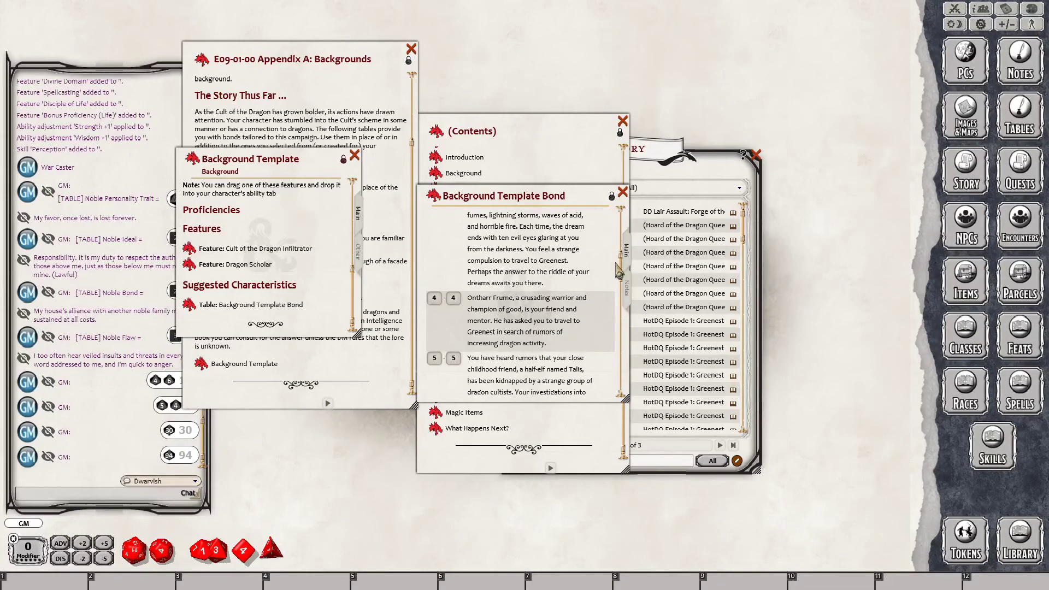
# - Skim the bond table from entry 10 back up to entry 6, and read entry 7
pyautogui.moveTo(619, 269); pyautogui.dragTo(618, 389)
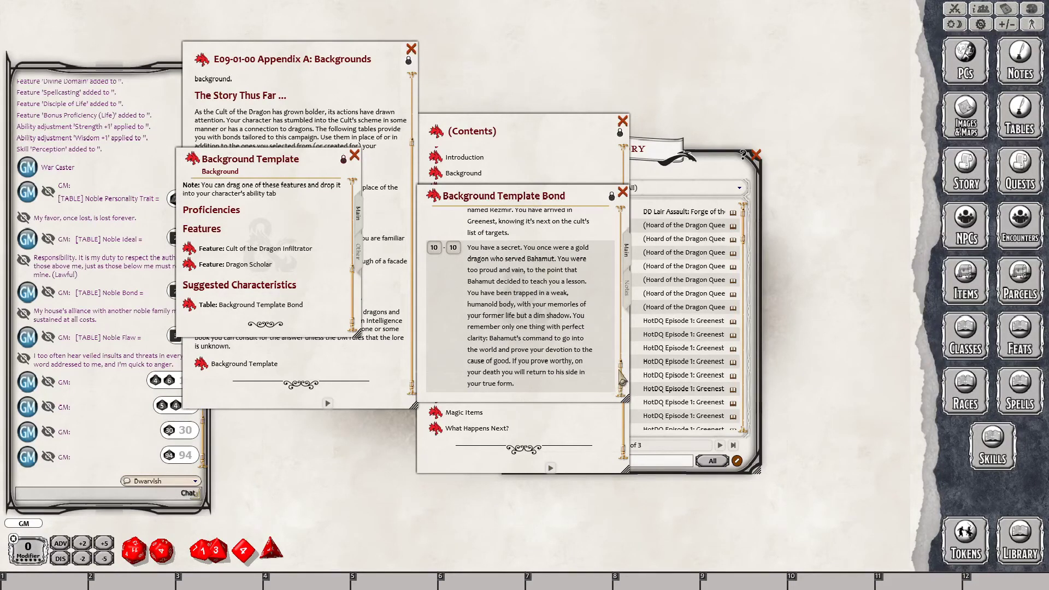
pyautogui.moveTo(620, 385); pyautogui.dragTo(627, 352)
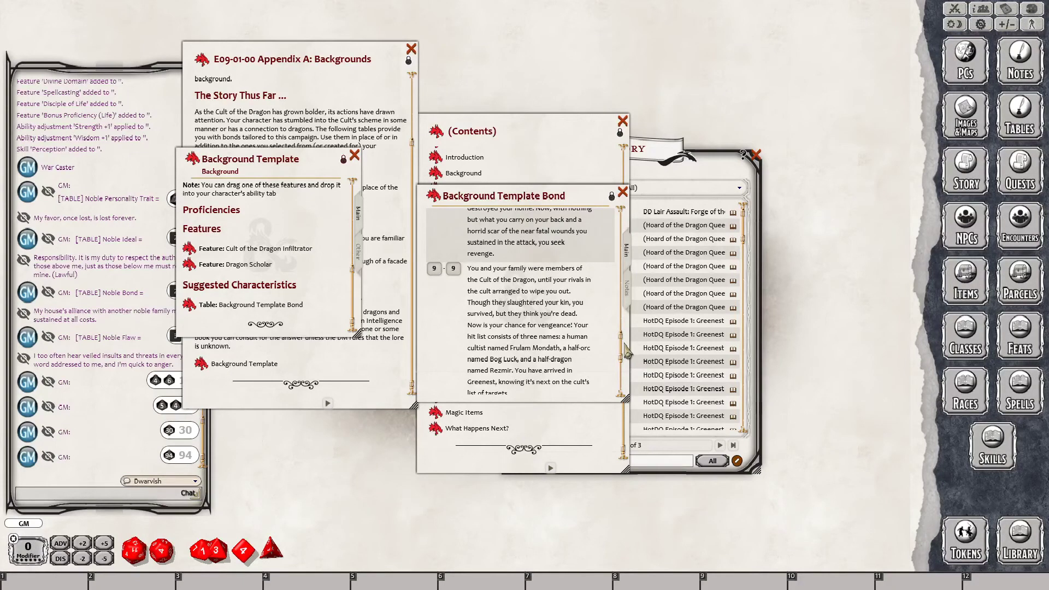
pyautogui.moveTo(627, 352); pyautogui.dragTo(626, 310)
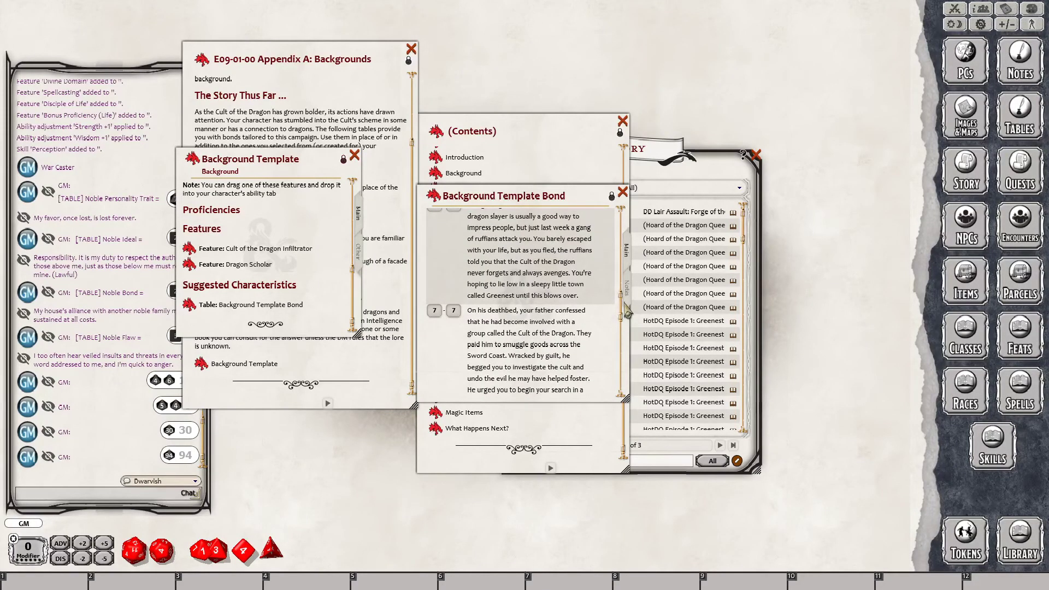
pyautogui.moveTo(627, 311)
pyautogui.mouseDown()
pyautogui.moveTo(624, 265)
pyautogui.moveTo(623, 296)
pyautogui.mouseUp()
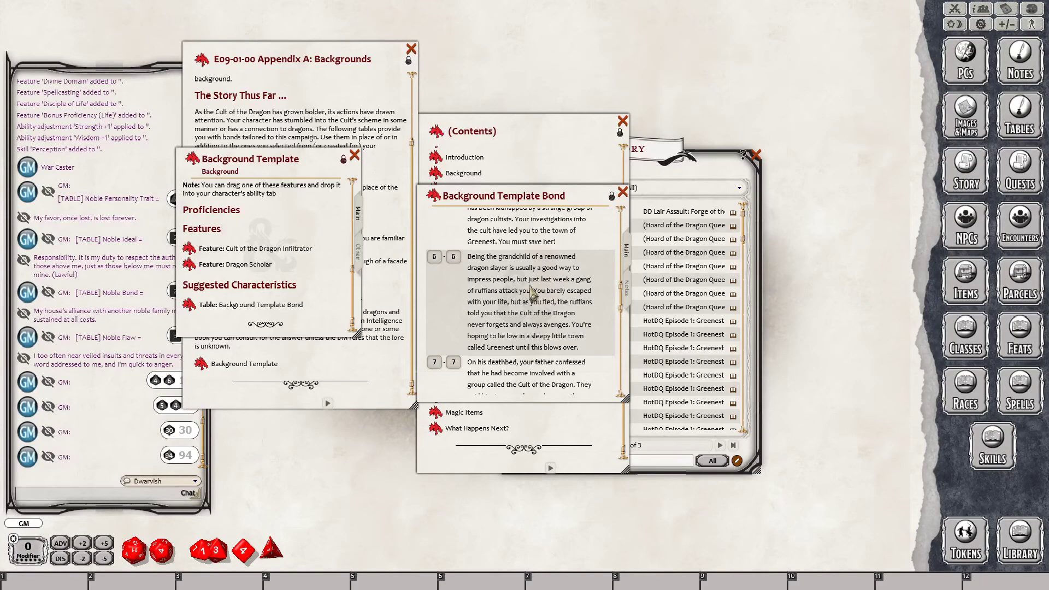
pyautogui.scroll(-3, 536, 294)
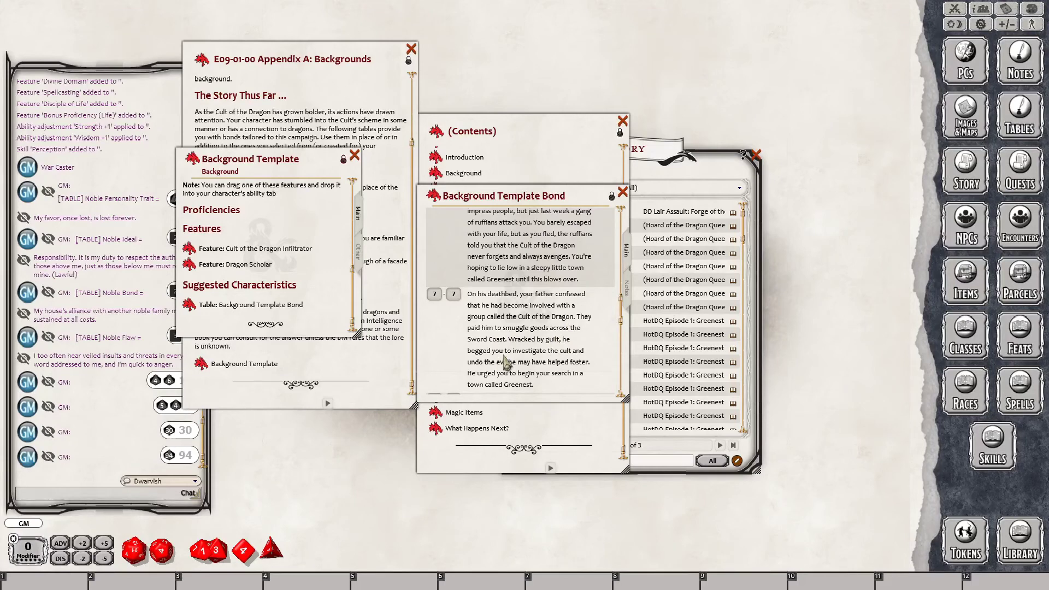
pyautogui.scroll(-1, 553, 371)
pyautogui.scroll(-1, 557, 364)
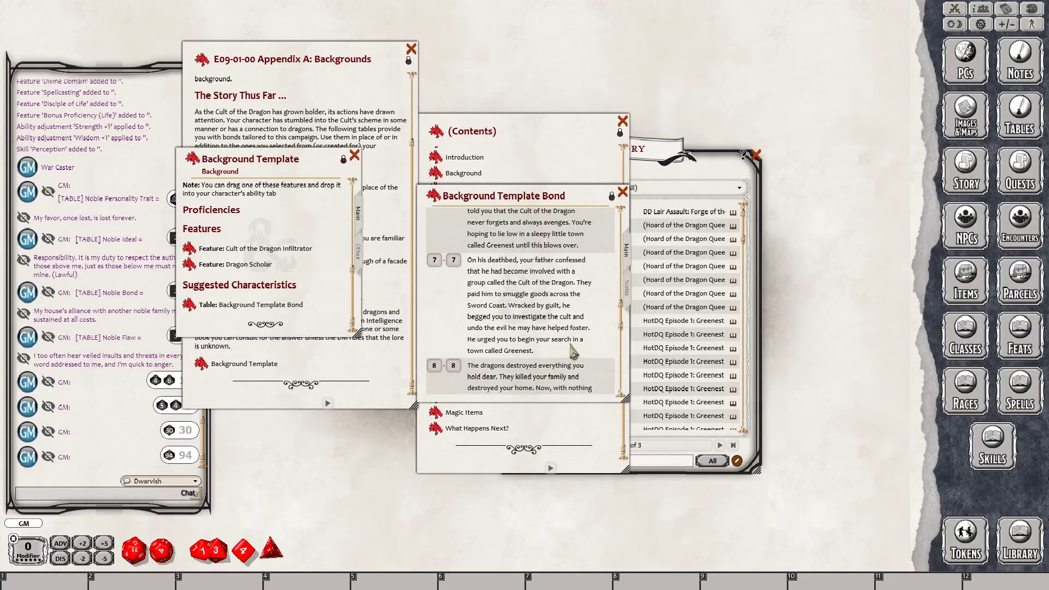
pyautogui.scroll(1, 572, 346)
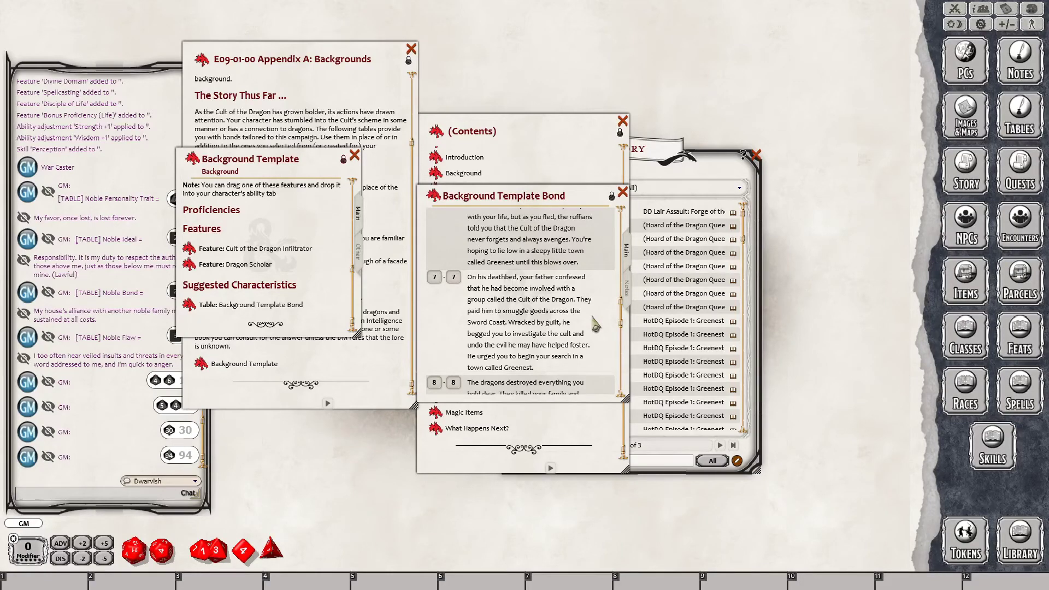
# - Return to the start of the bond table and read through the bonds from entry 1 to entry 6
pyautogui.scroll(10, 571, 260)
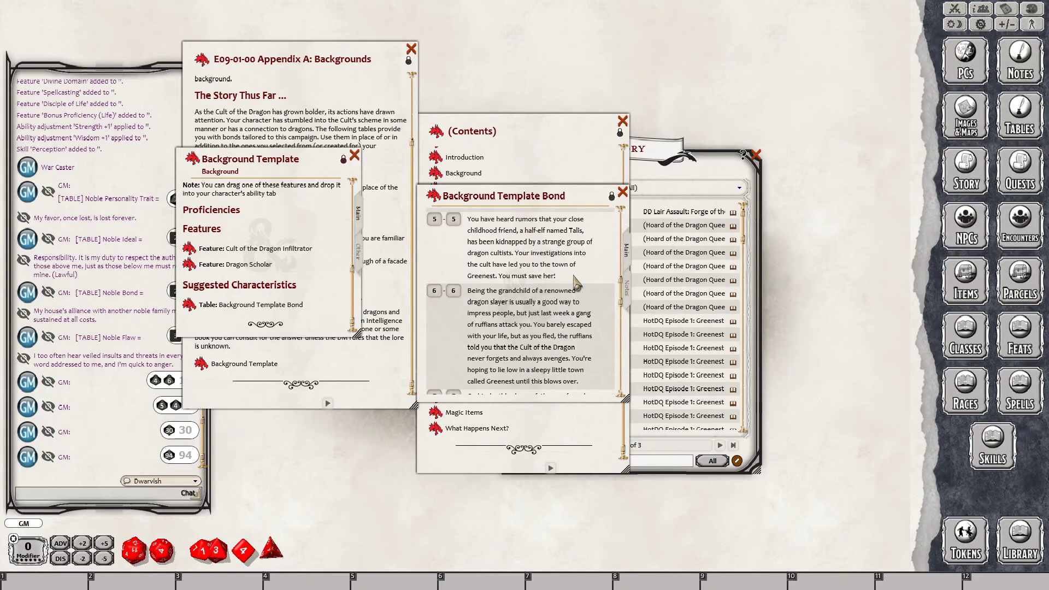
pyautogui.scroll(12, 577, 284)
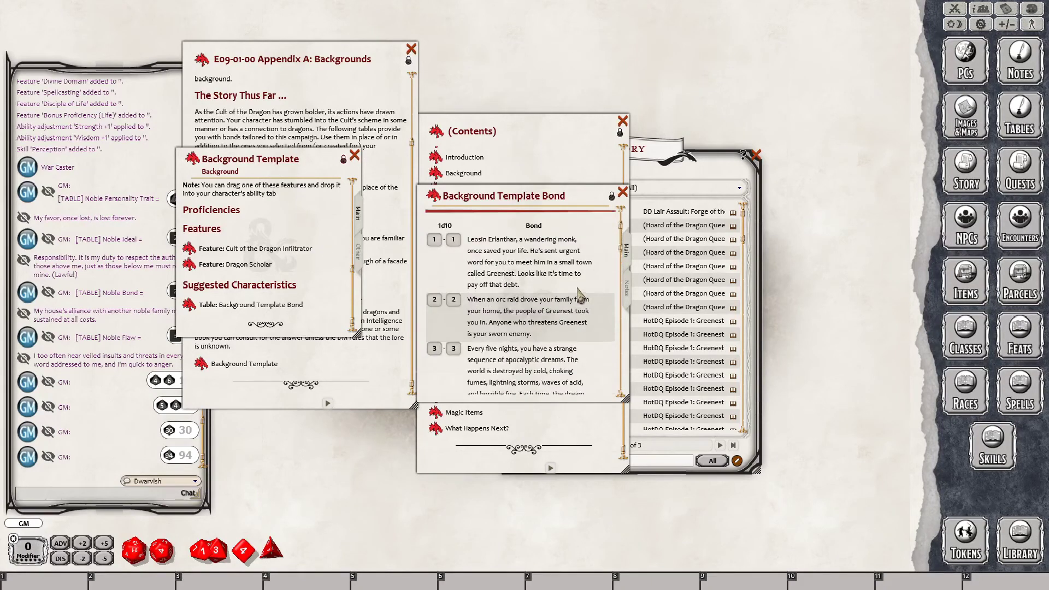
pyautogui.scroll(-3, 580, 290)
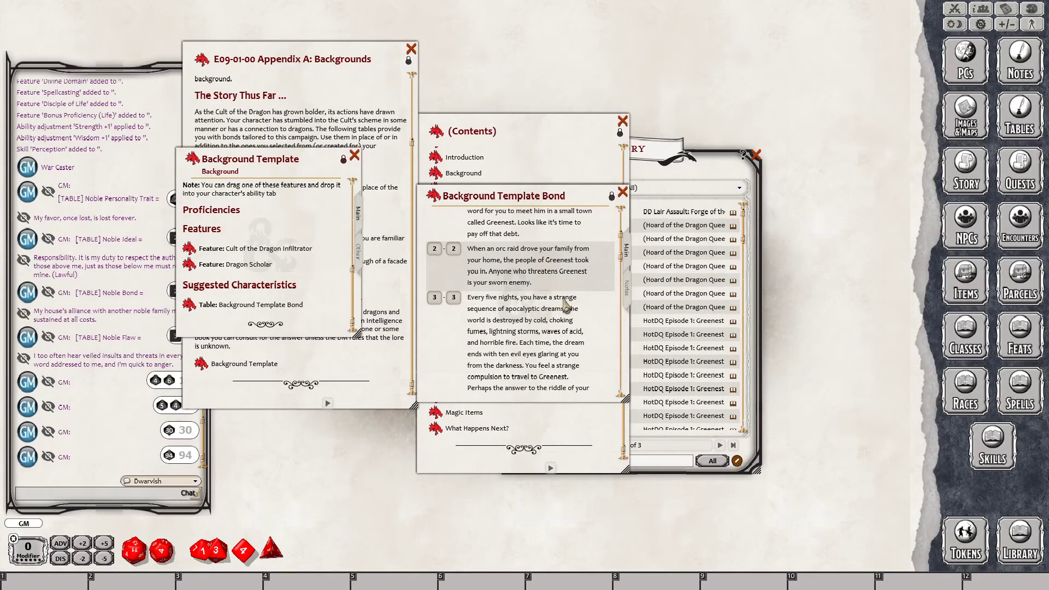
pyautogui.scroll(-4, 566, 304)
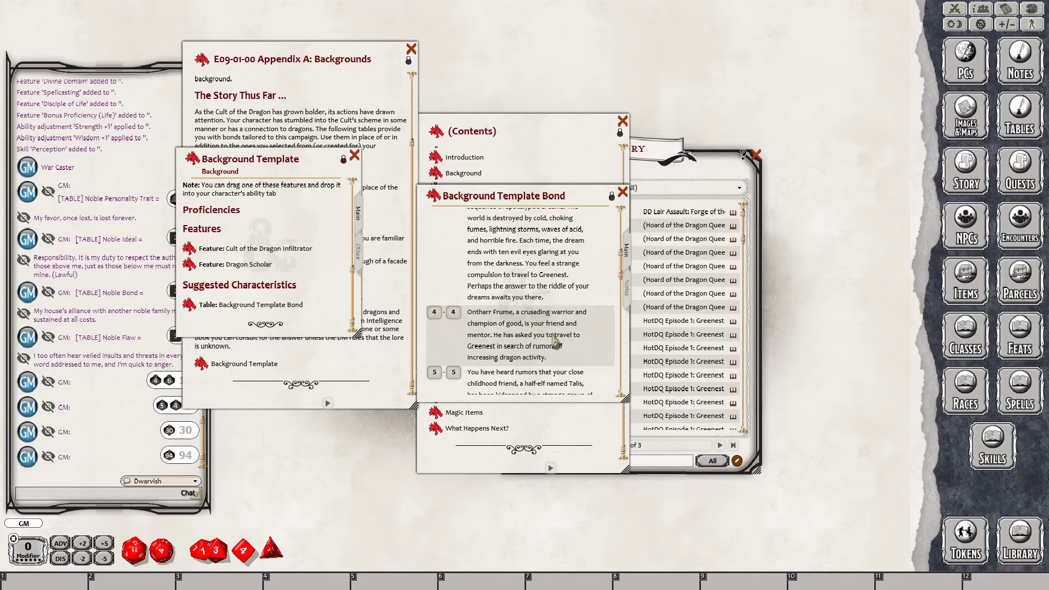
pyautogui.scroll(-3, 555, 341)
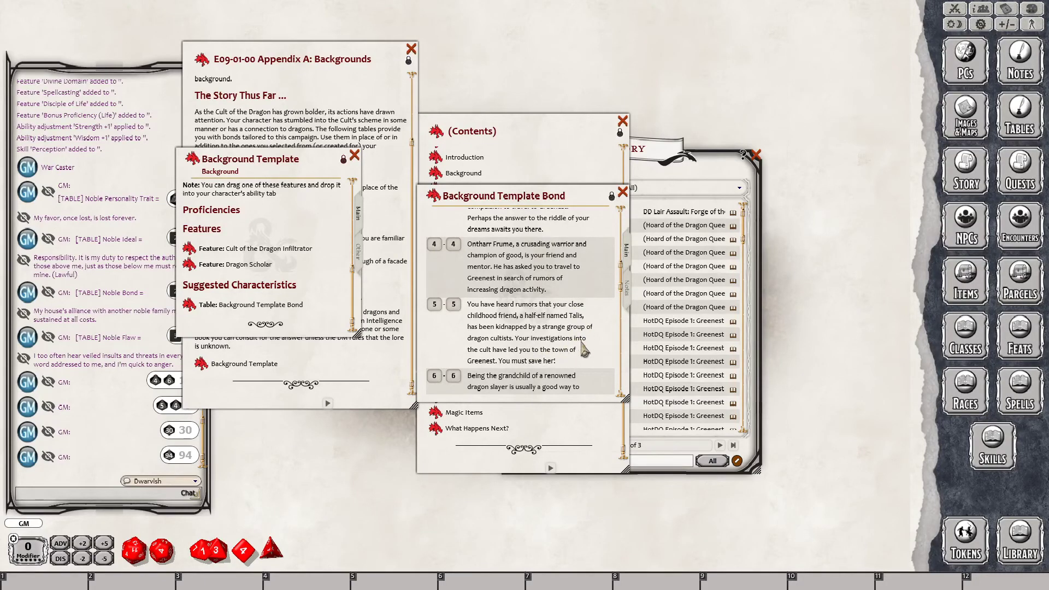
pyautogui.scroll(-4, 576, 335)
pyautogui.scroll(-2, 576, 334)
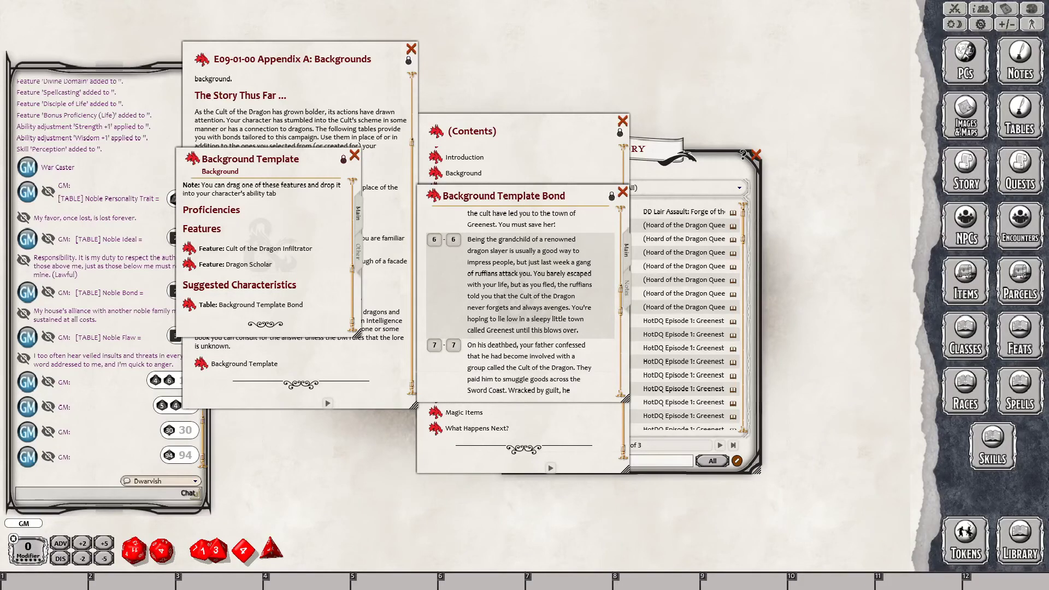
# - Skim the E01-01-00 Greenest in Flames entry from the Story list, and close both the entry and the list
pyautogui.click(693, 174)
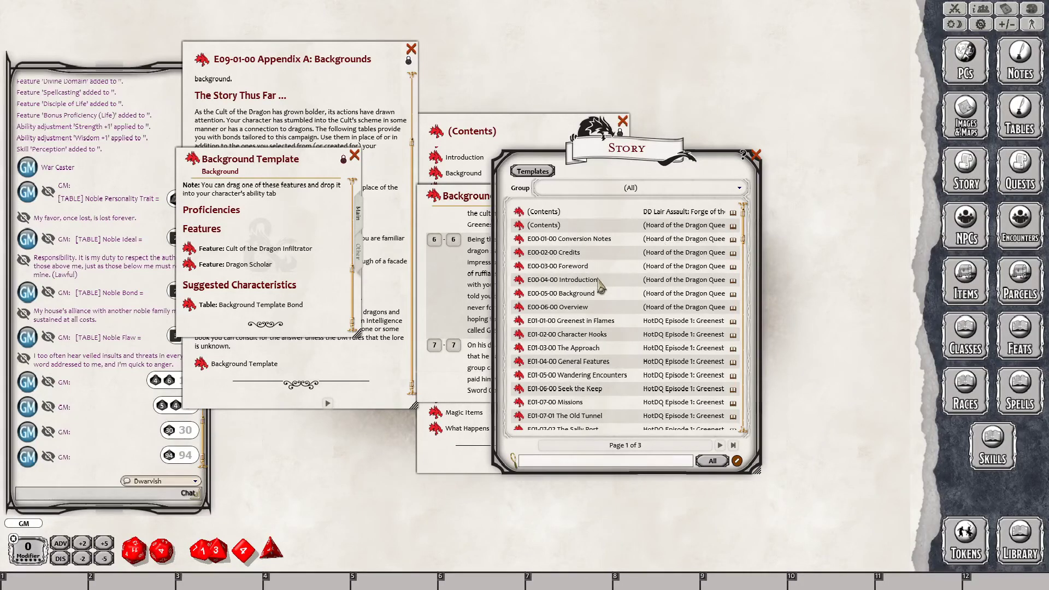
pyautogui.click(605, 323)
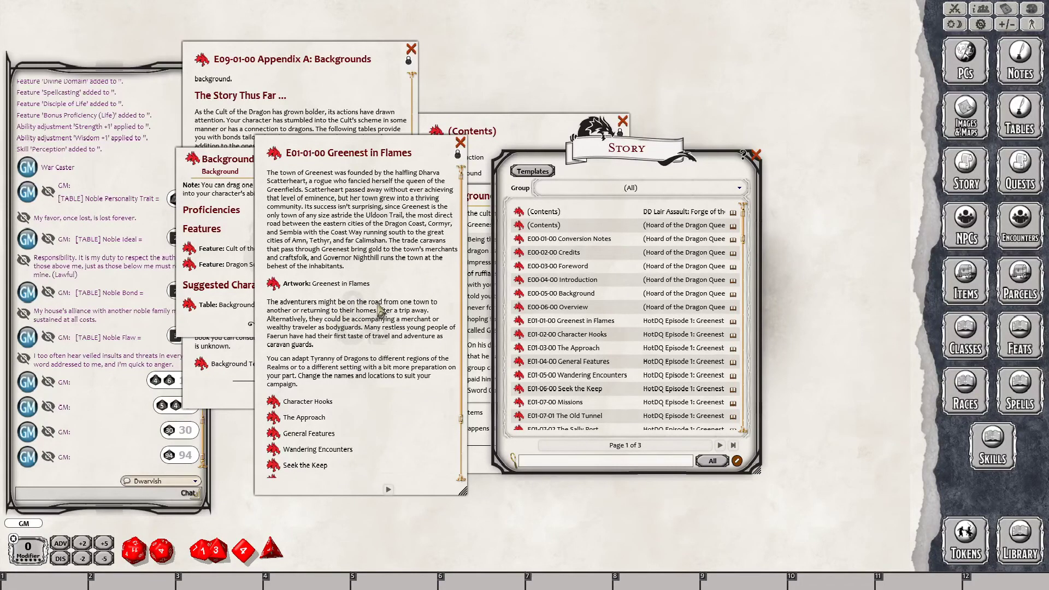
pyautogui.scroll(-3, 396, 313)
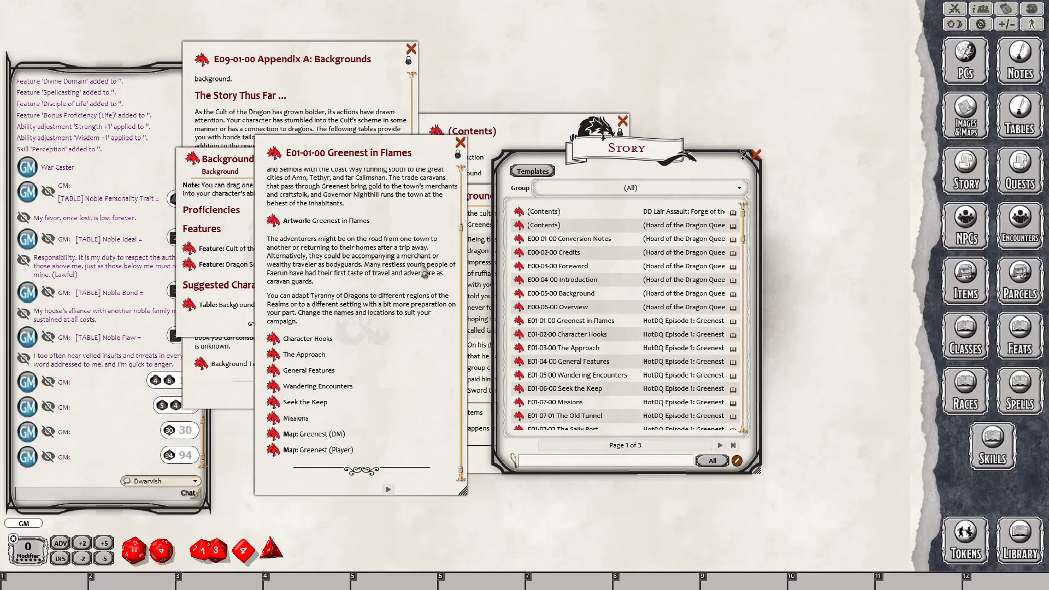
pyautogui.click(460, 143)
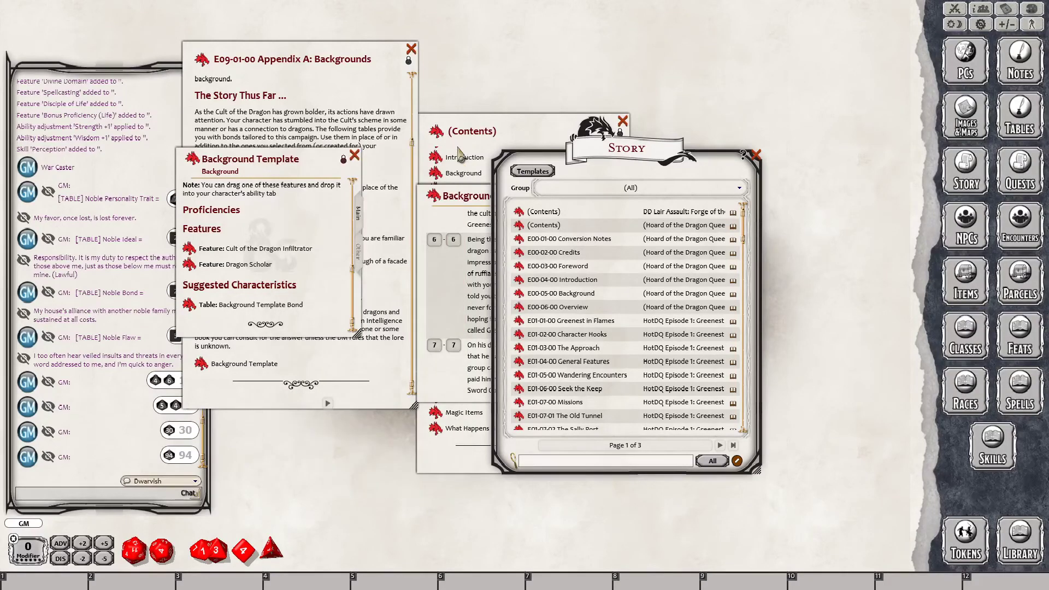
pyautogui.click(755, 155)
# - Read the remaining bonds in the Background Template Bond table, entries 7 to 10
pyautogui.scroll(-3, 566, 308)
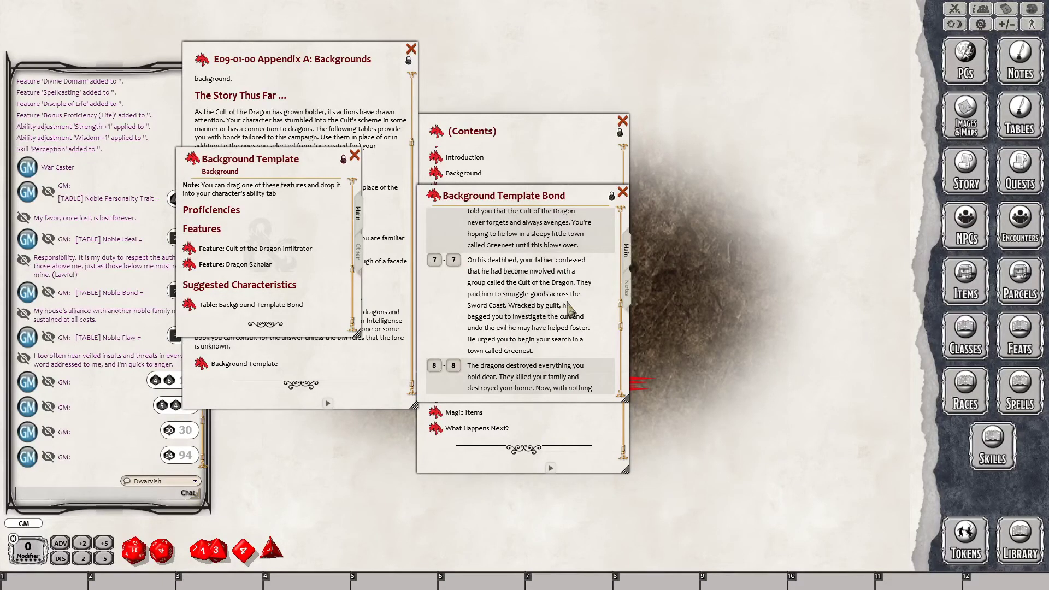
pyautogui.scroll(-6, 571, 310)
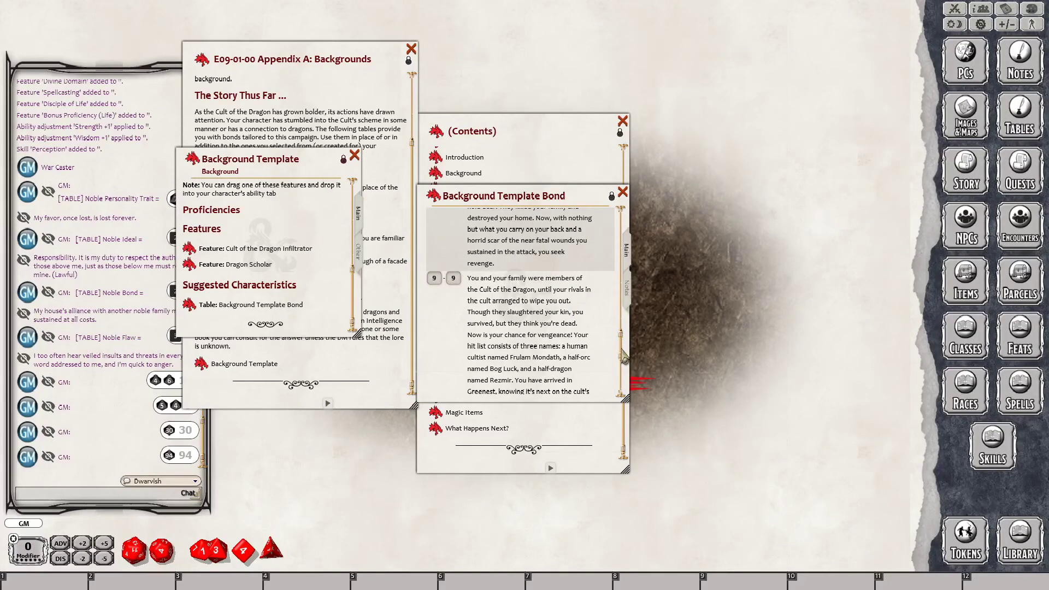
pyautogui.scroll(-2, 625, 358)
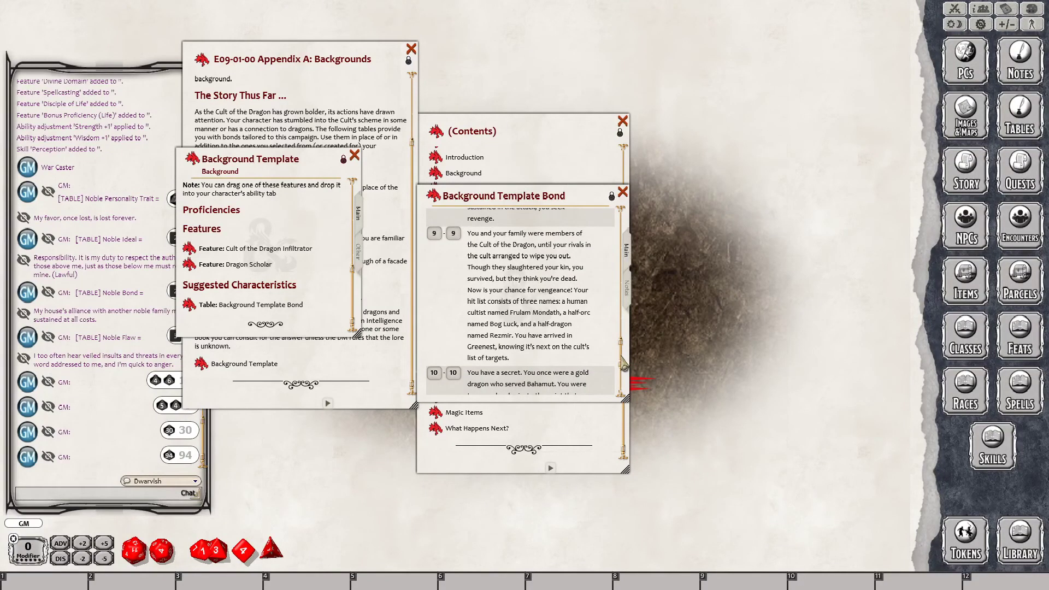
pyautogui.scroll(-5, 623, 371)
pyautogui.scroll(4, 620, 382)
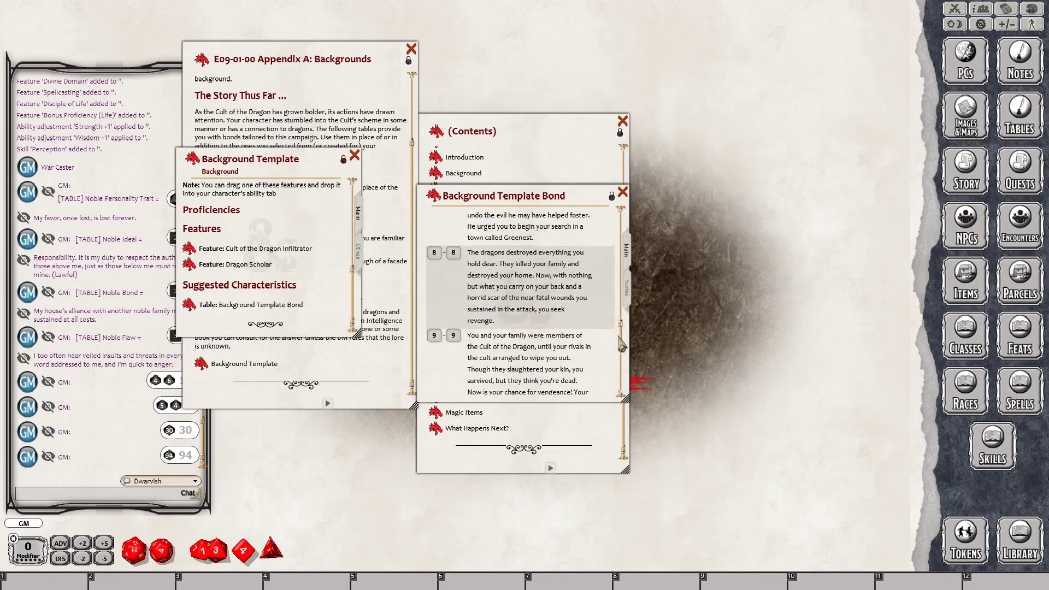
pyautogui.scroll(-5, 623, 389)
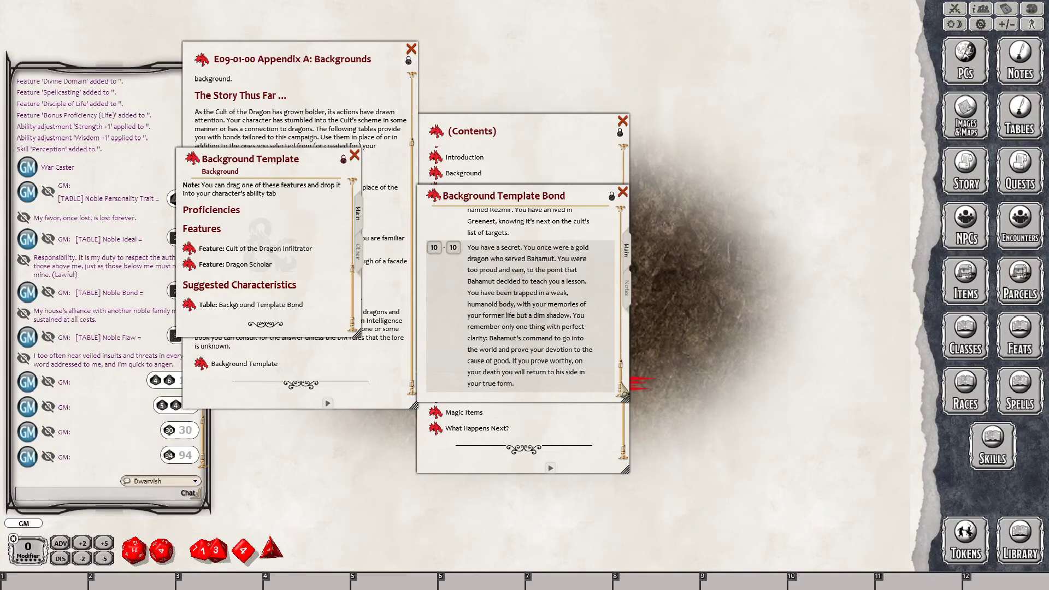
# - Return to the start of the bond table, set its output to Story, and roll for a bond
pyautogui.moveTo(623, 389); pyautogui.dragTo(627, 243)
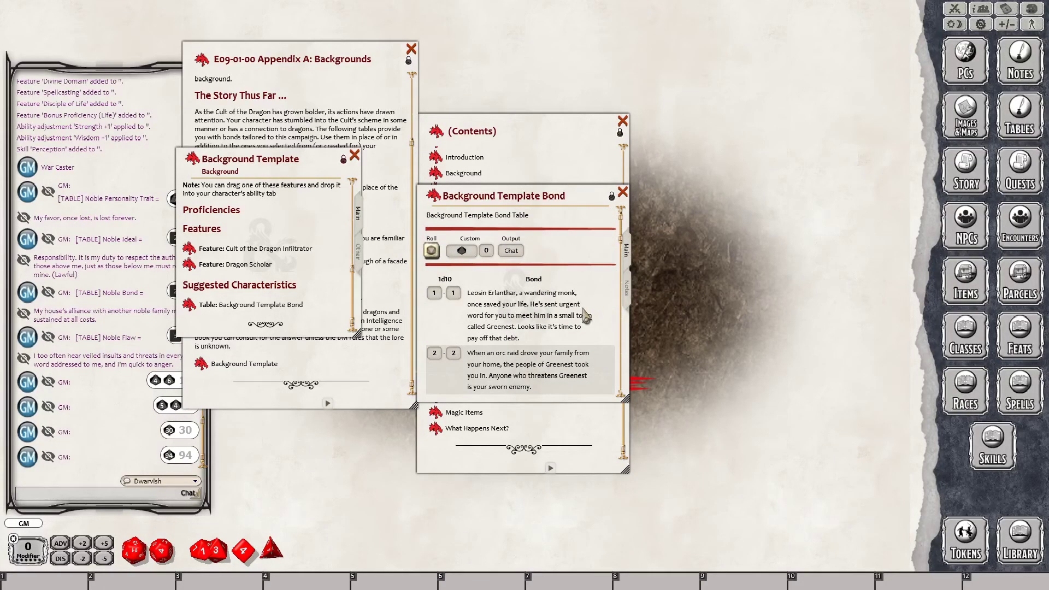
pyautogui.scroll(-1, 582, 322)
pyautogui.scroll(1, 580, 321)
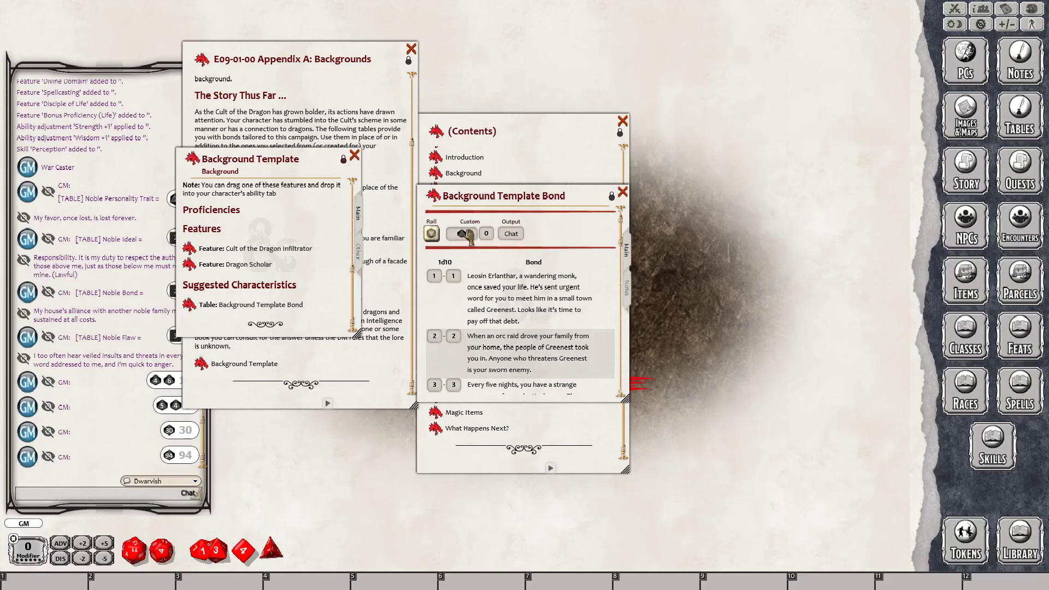
pyautogui.click(516, 236)
pyautogui.click(432, 234)
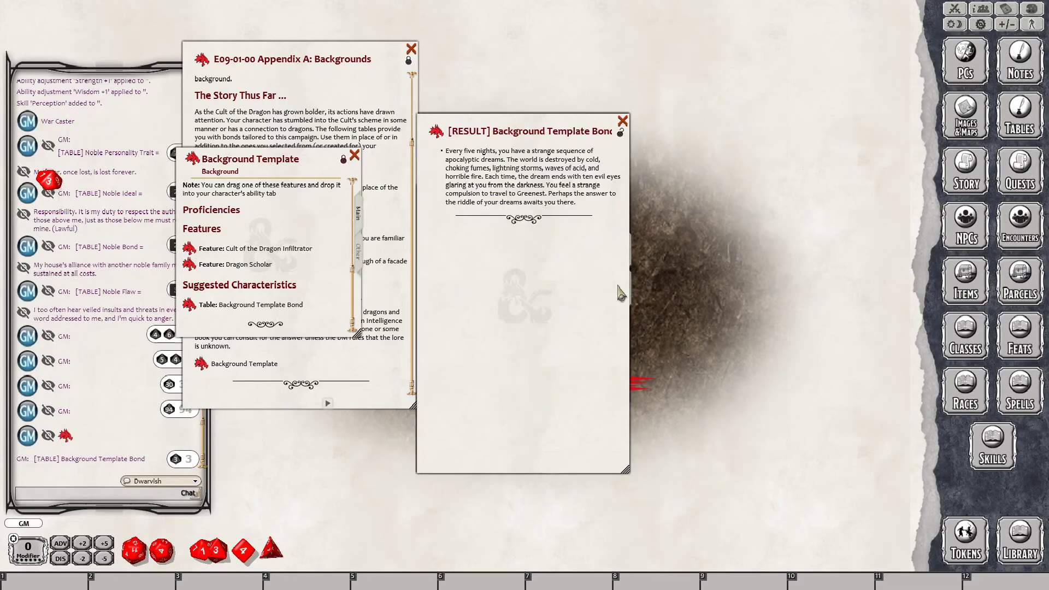
# - Move the rolled bond result aside and close it, and set the bond table's output back to Chat
pyautogui.moveTo(566, 127); pyautogui.dragTo(785, 160)
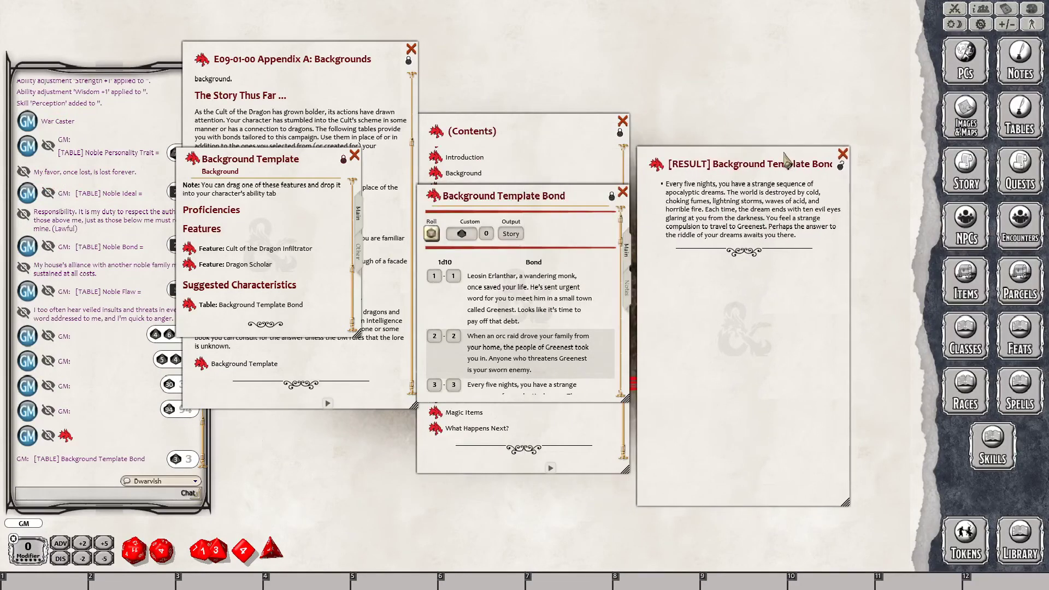
pyautogui.click(843, 154)
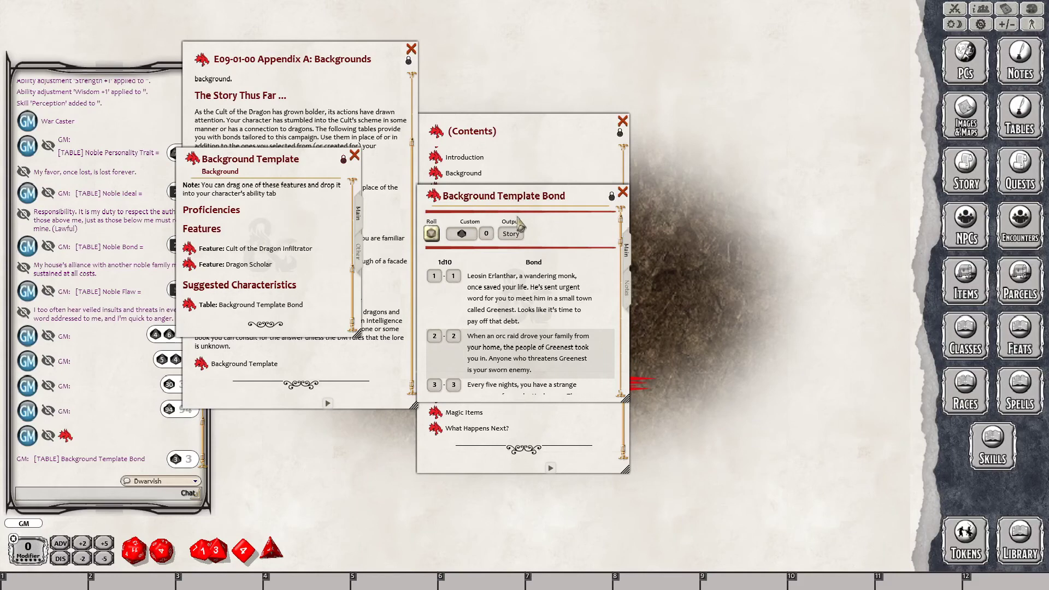
pyautogui.click(517, 234)
# - Skim the bond table down to its last entries, and close both the table and the Background Template
pyautogui.scroll(-8, 552, 337)
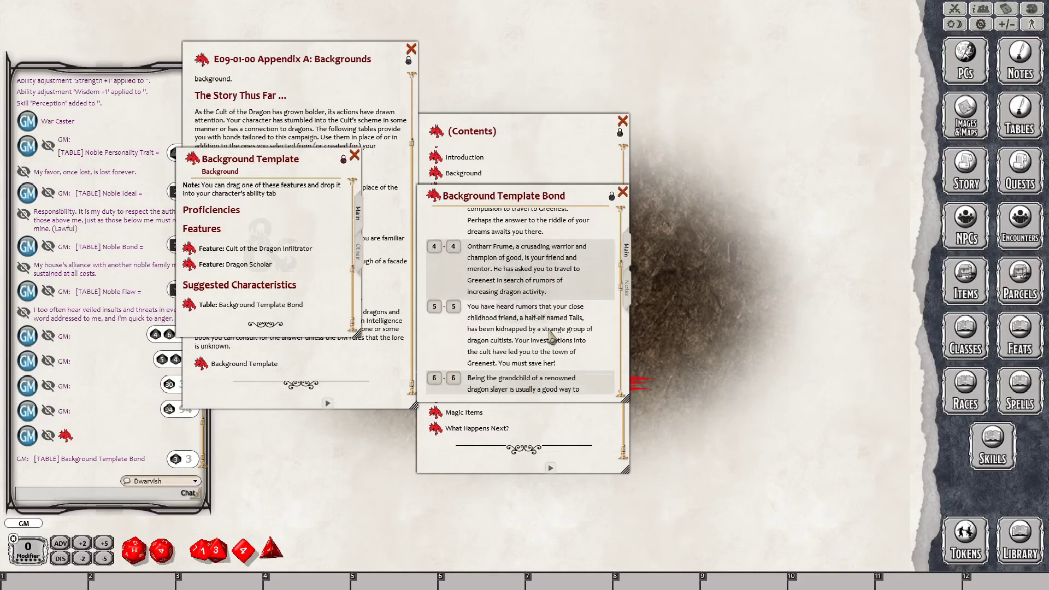
pyautogui.scroll(-8, 552, 337)
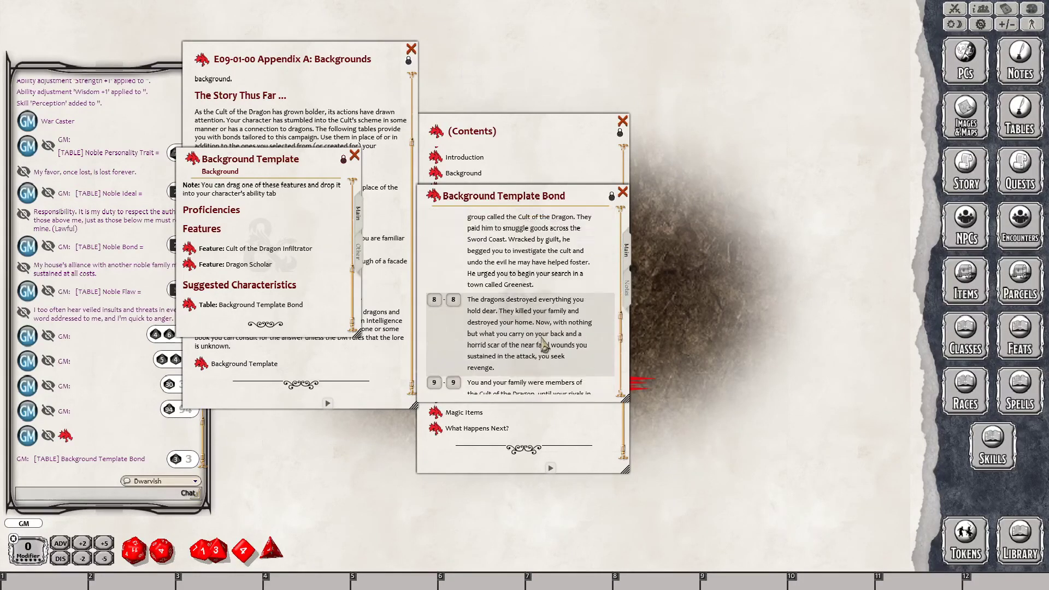
pyautogui.scroll(-3, 543, 343)
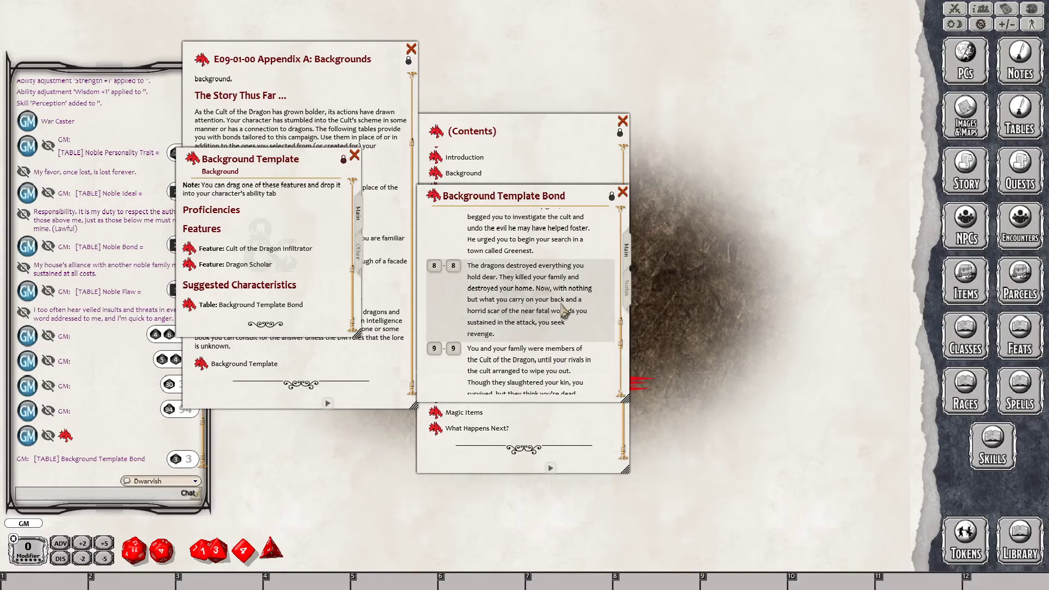
pyautogui.scroll(-10, 563, 311)
pyautogui.scroll(4, 560, 317)
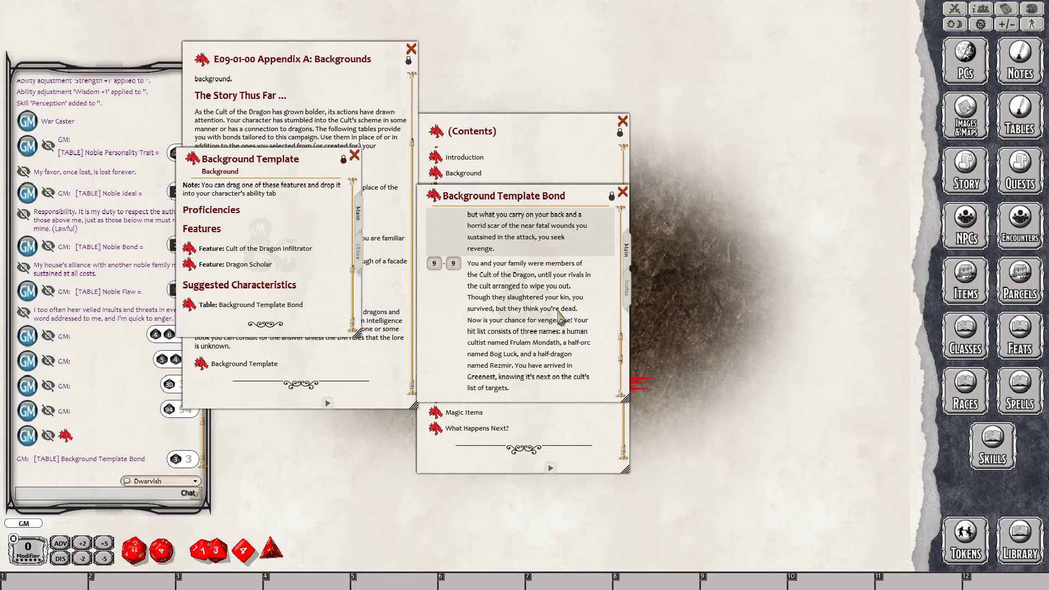
pyautogui.click(355, 155)
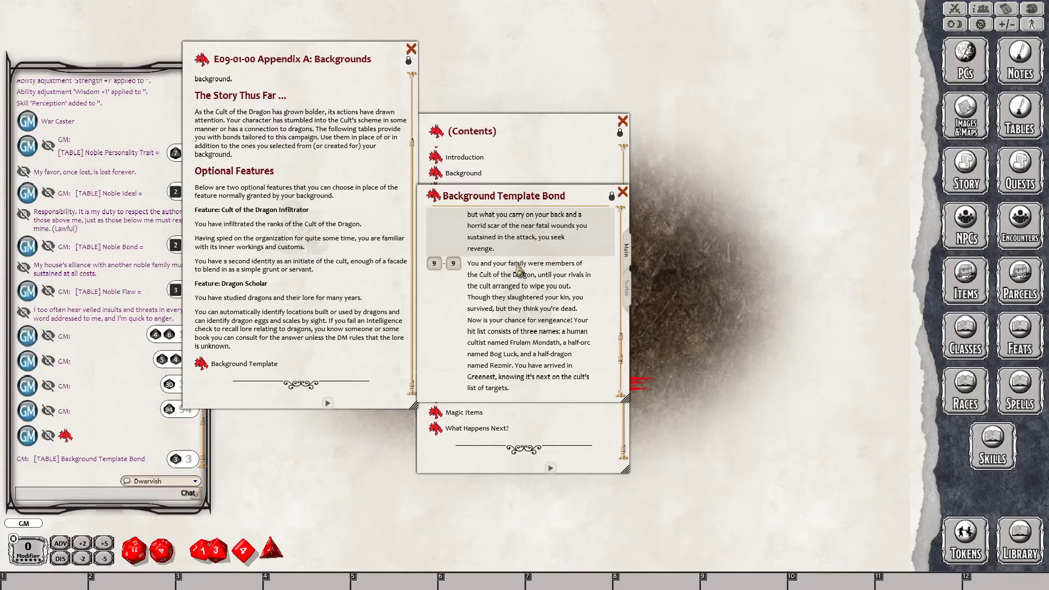
pyautogui.scroll(10, 518, 269)
pyautogui.click(622, 191)
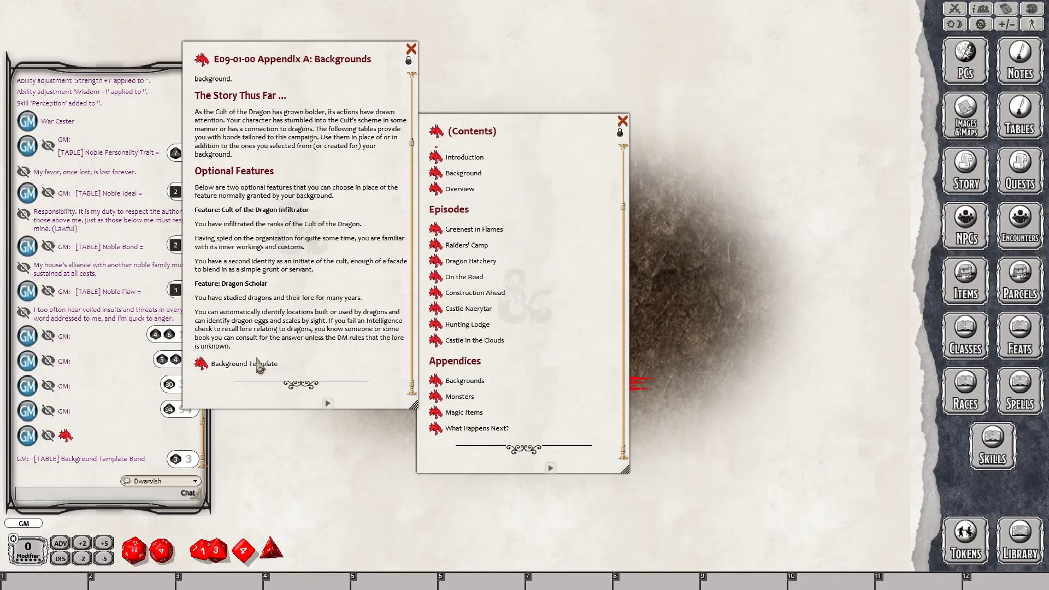
# - Reopen the Background Template from Appendix A, move it beside the Backgrounds entry, and enlarge it so all its sections fit
pyautogui.click(210, 365)
pyautogui.moveTo(315, 160); pyautogui.dragTo(633, 46)
pyautogui.moveTo(673, 220); pyautogui.dragTo(853, 426)
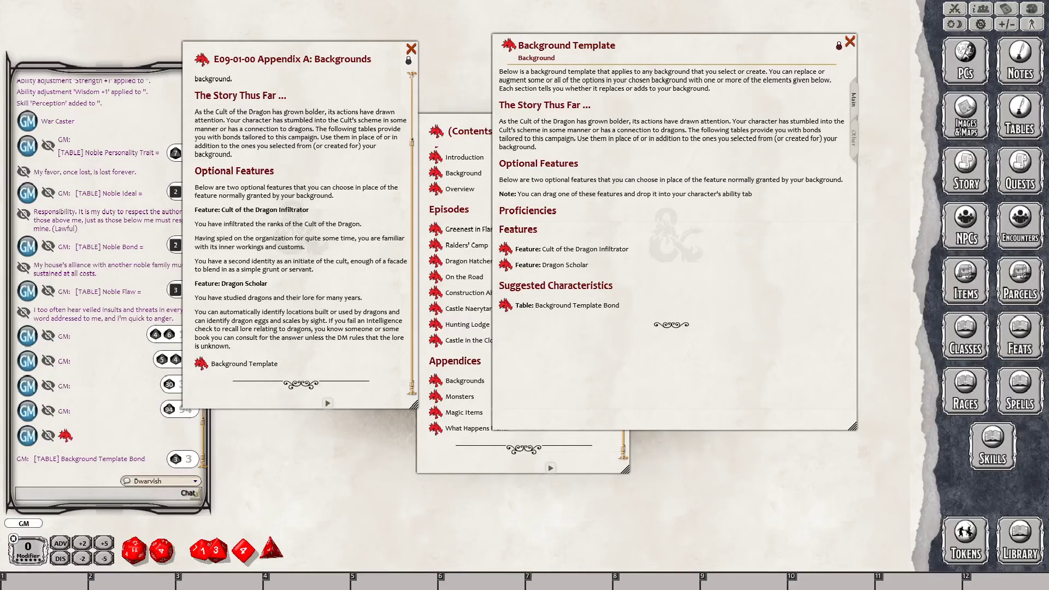
# - Look briefly at the bond table and the Background Template's Other page, and return to its main page
pyautogui.click(506, 307)
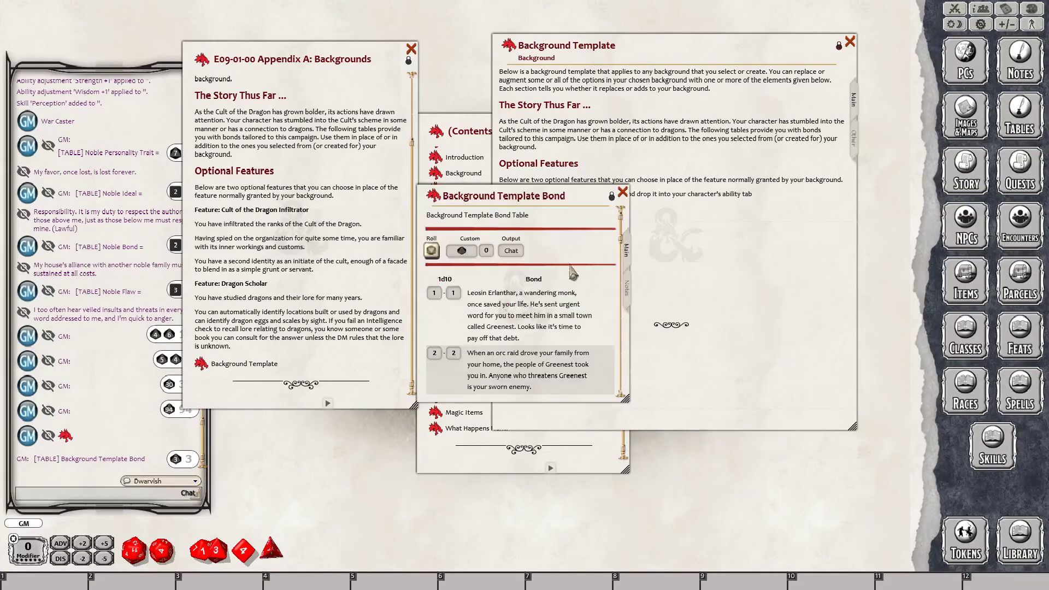
pyautogui.click(627, 190)
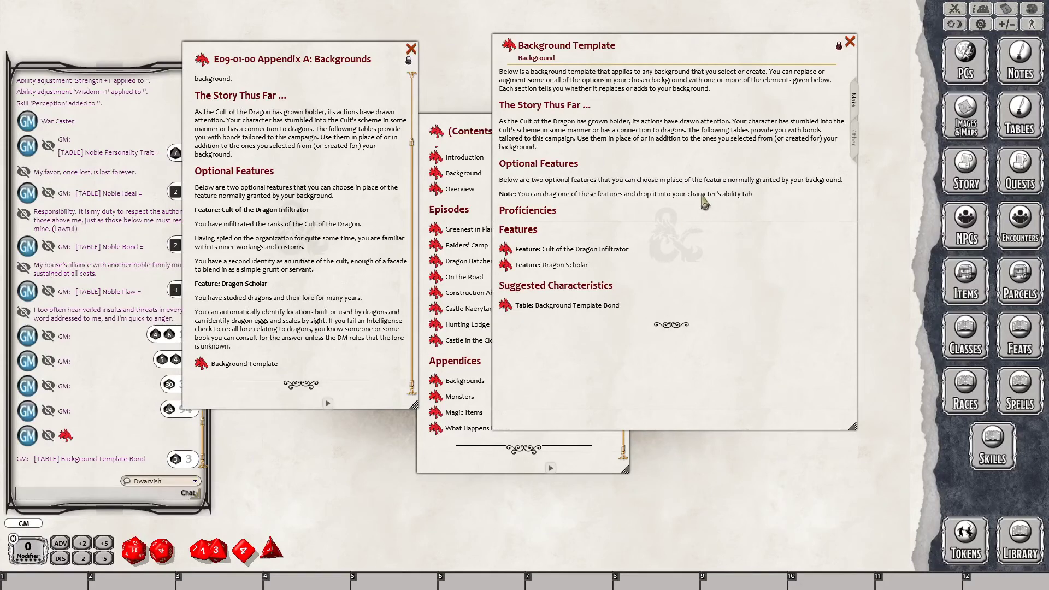
pyautogui.click(854, 140)
pyautogui.click(854, 104)
# - Reopen the Background Template Bond table and enlarge its window to show entries 4 to 10 together
pyautogui.click(509, 306)
pyautogui.scroll(-2, 536, 309)
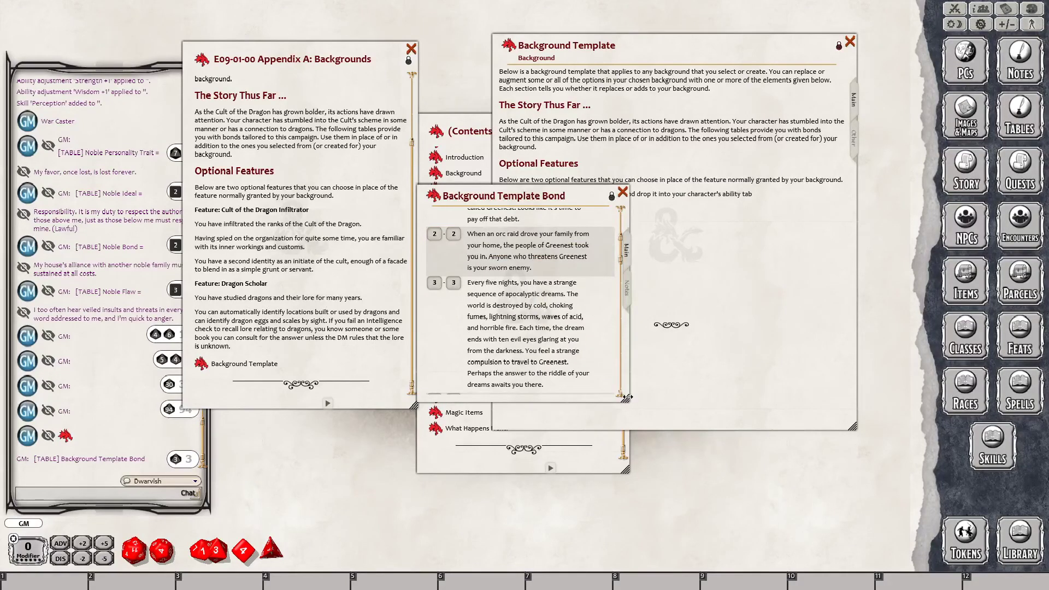
pyautogui.moveTo(633, 412); pyautogui.dragTo(797, 524)
pyautogui.scroll(-1, 628, 417)
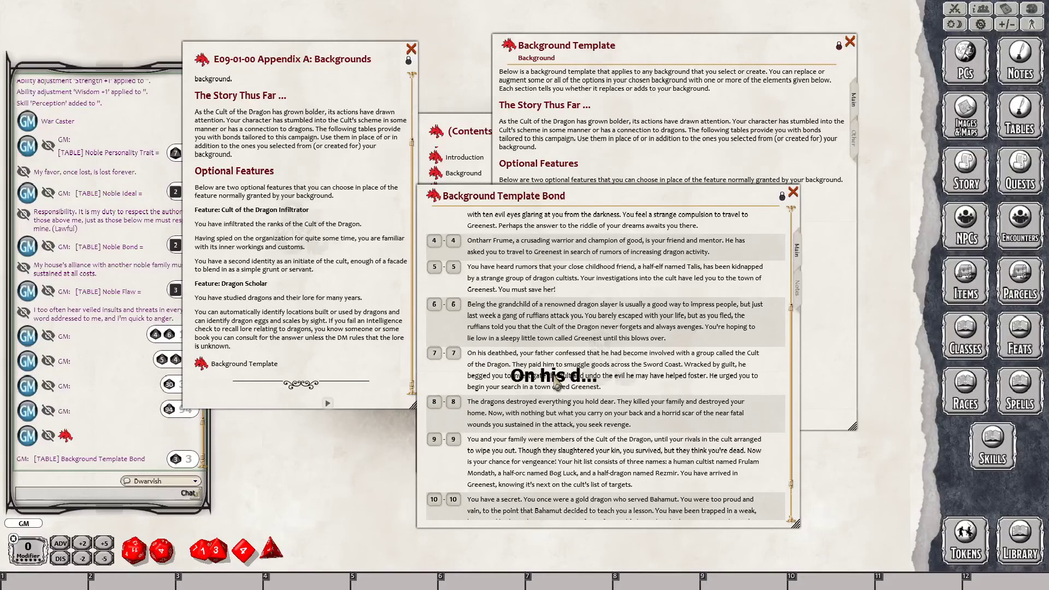
# - Open the notes of the unnamed level 1 cleric and add two new lines beneath the existing bond
pyautogui.click(968, 74)
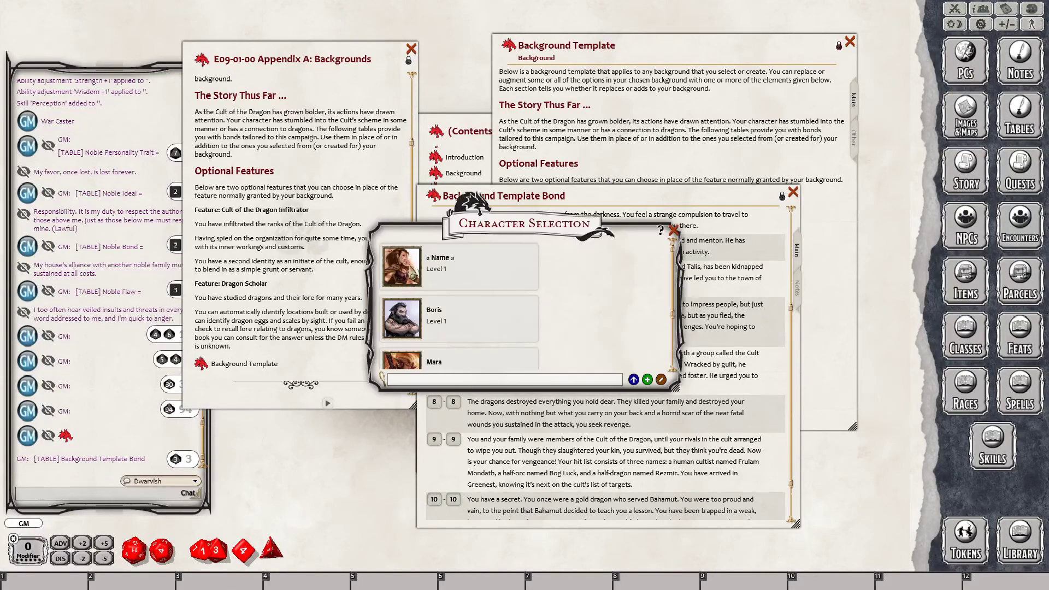
pyautogui.click(413, 271)
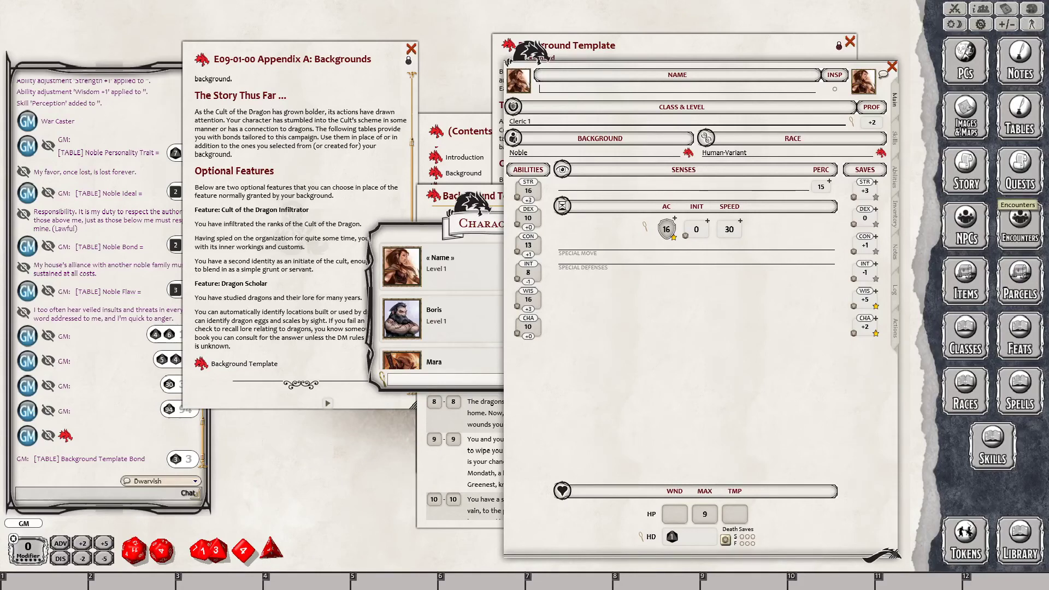
pyautogui.click(895, 253)
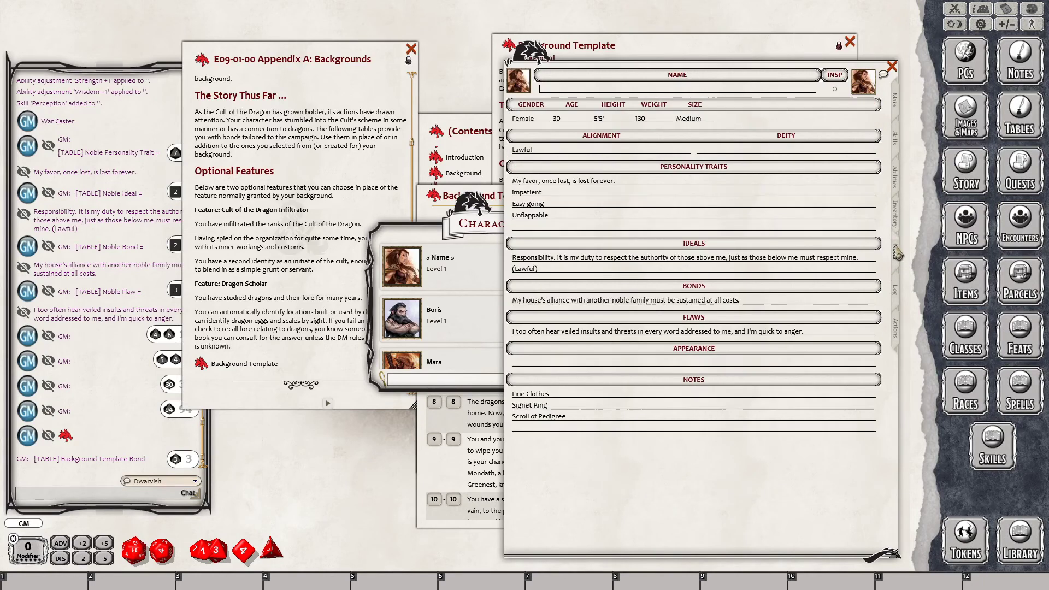
pyautogui.click(752, 306)
pyautogui.press('Return')
pyautogui.press('Return')
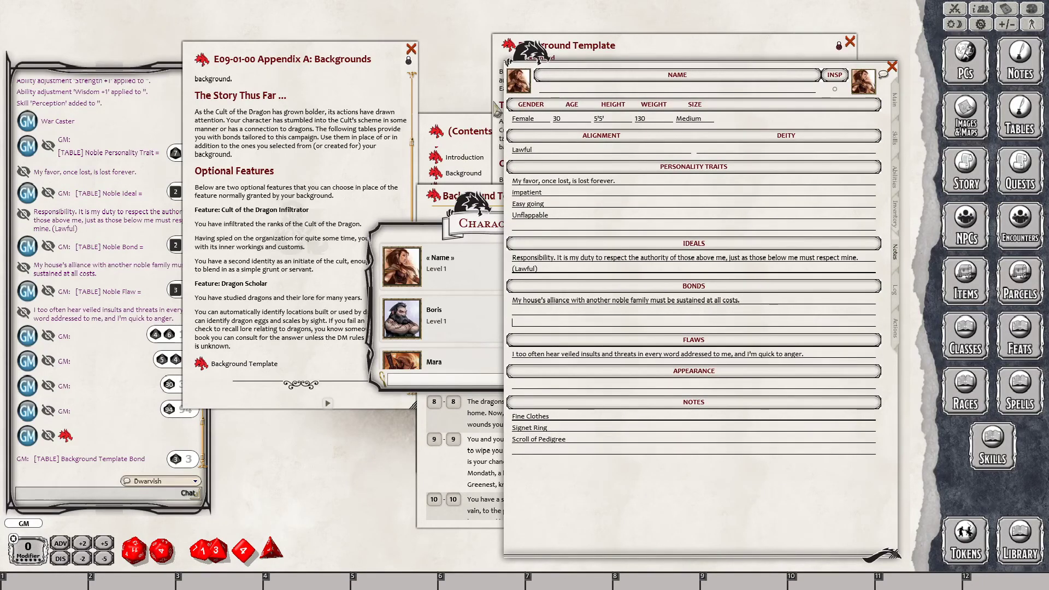
# - Arrange the character list and bond table beside the cleric's sheet, and copy the entry 7 deathbed confession bond into Bonds
pyautogui.moveTo(473, 234); pyautogui.dragTo(129, 277)
pyautogui.moveTo(417, 218); pyautogui.dragTo(127, 214)
pyautogui.moveTo(219, 358); pyautogui.dragTo(546, 320)
# - Return to the start of the bond table and move its window clear of the character list
pyautogui.scroll(-1, 243, 383)
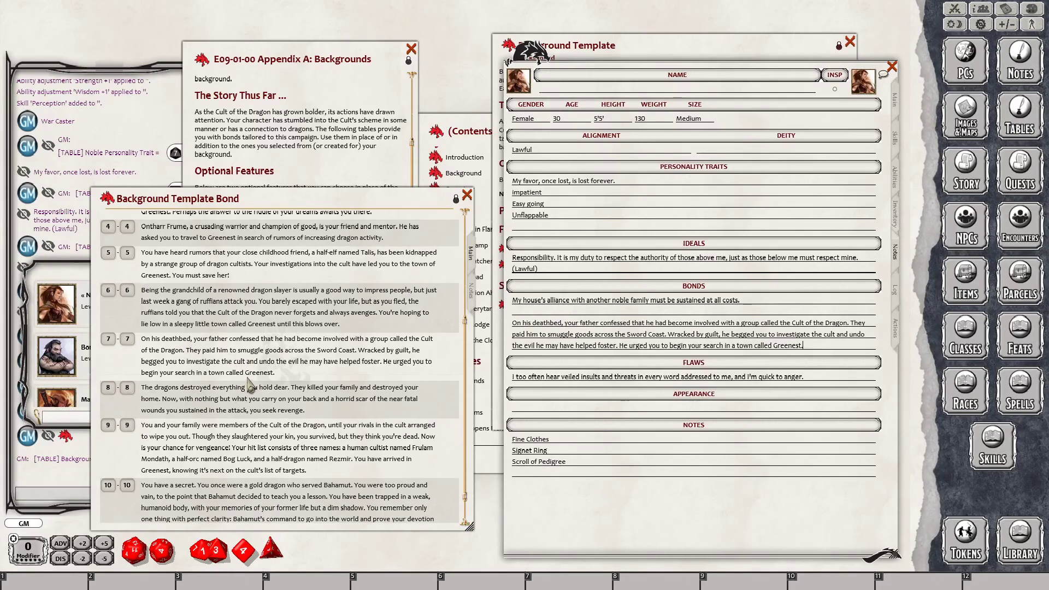
pyautogui.scroll(3, 273, 462)
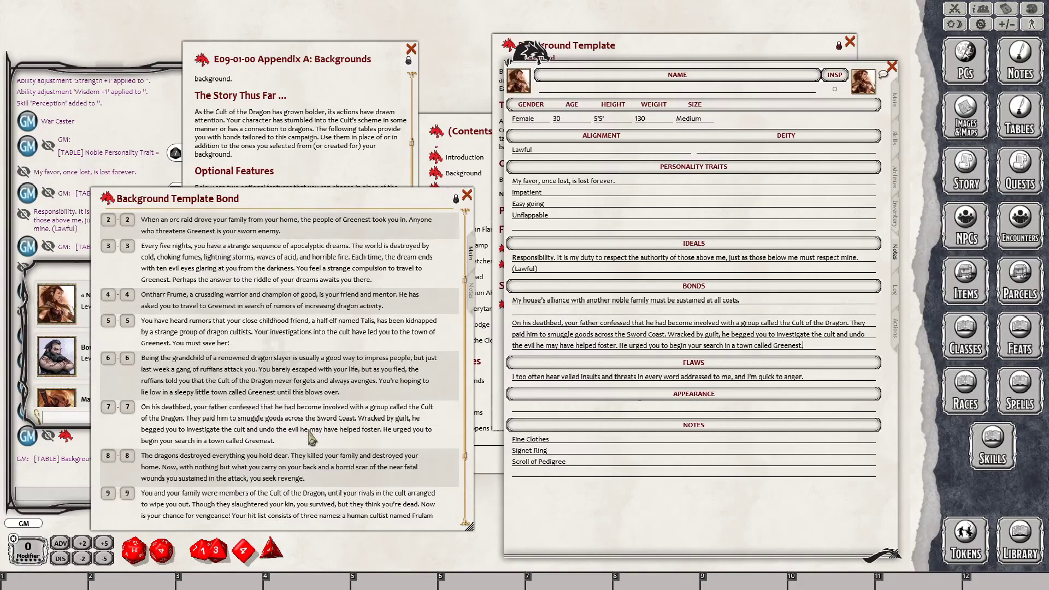
pyautogui.scroll(2, 308, 434)
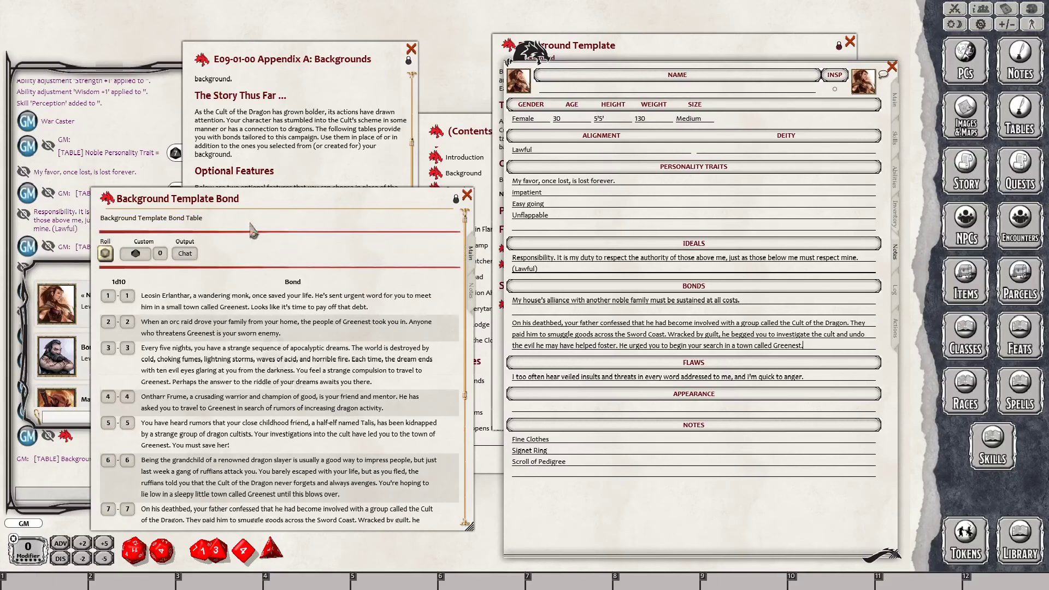
pyautogui.moveTo(274, 206); pyautogui.dragTo(479, 236)
# - Open the notes of the Mountain Dwarf fighter and add two new lines beneath the existing bond
pyautogui.click(72, 361)
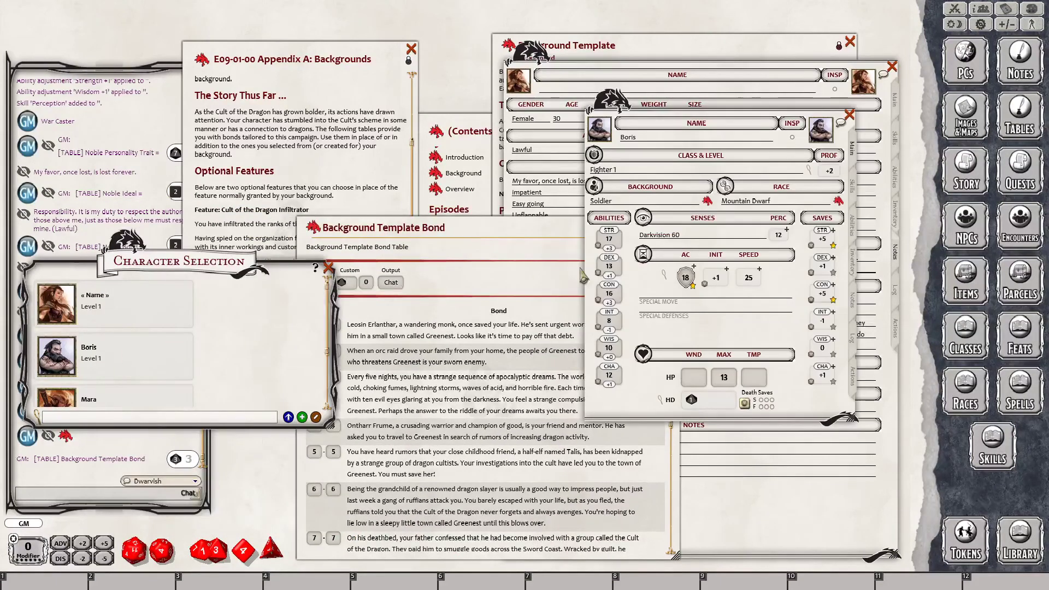
pyautogui.click(855, 186)
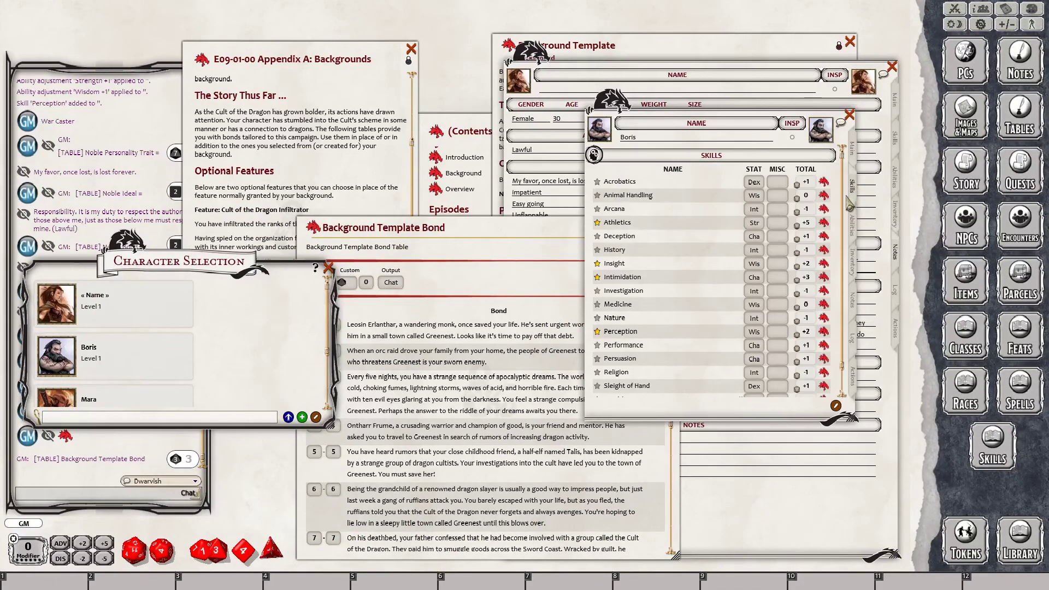
pyautogui.click(856, 226)
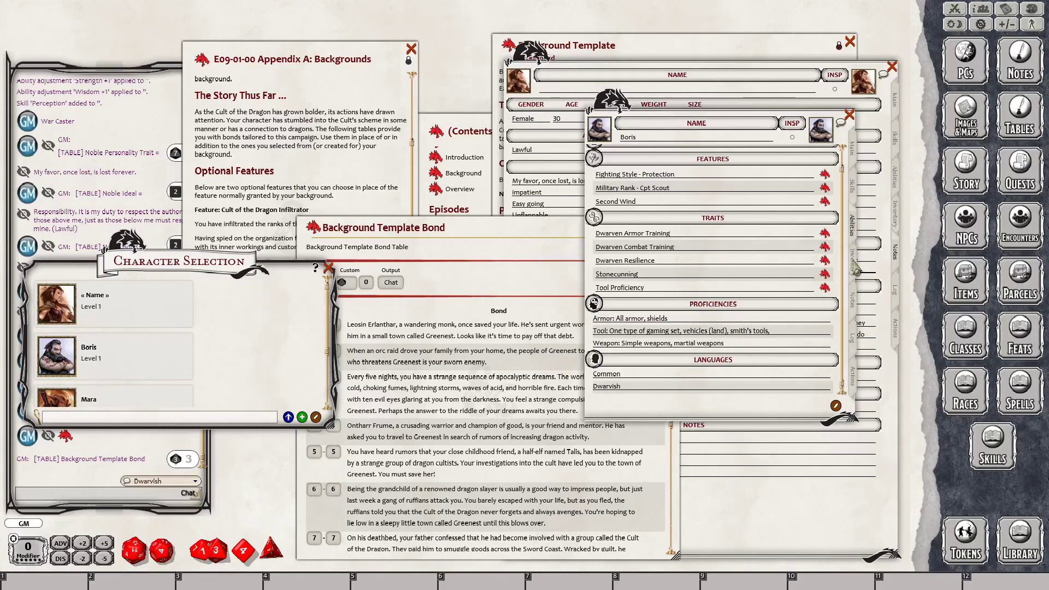
pyautogui.click(855, 267)
pyautogui.click(856, 302)
pyautogui.click(772, 277)
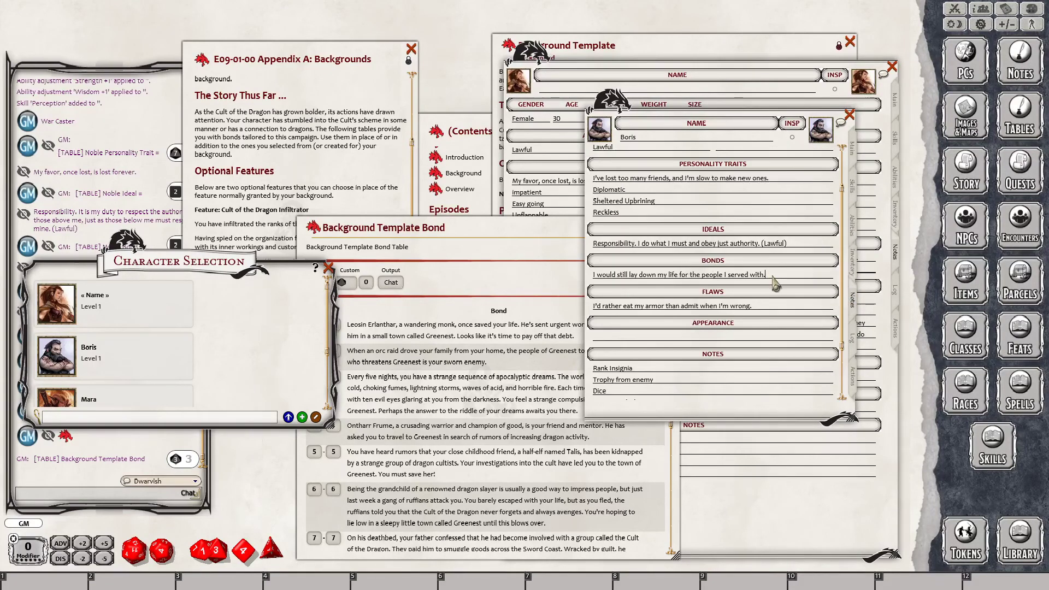
pyautogui.press('Return')
pyautogui.press('Return')
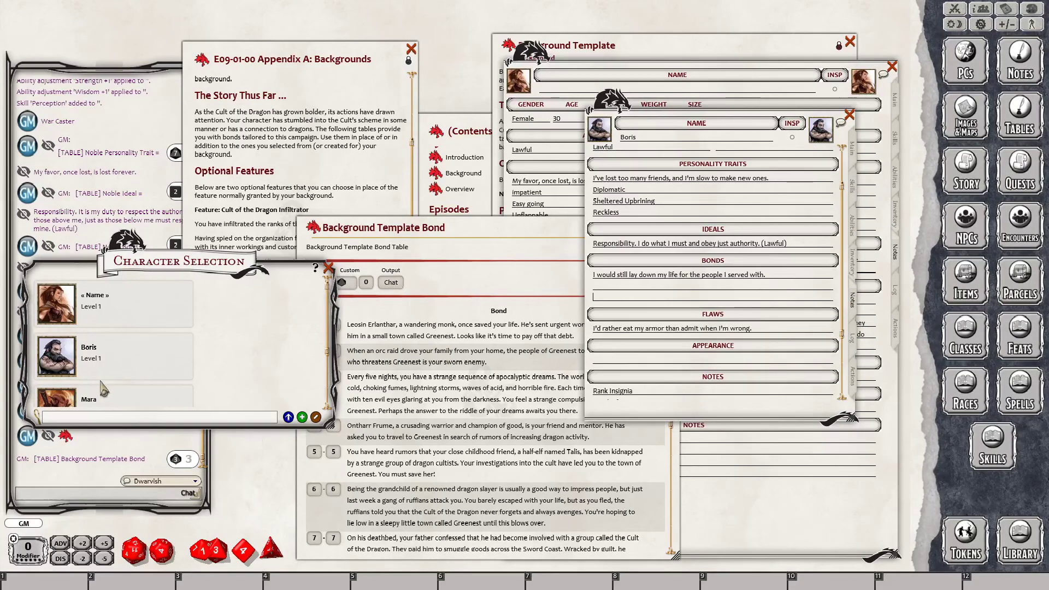
# - Copy bond table entry 4, about the crusading warrior mentor, into the dwarf fighter's Bonds
pyautogui.click(540, 280)
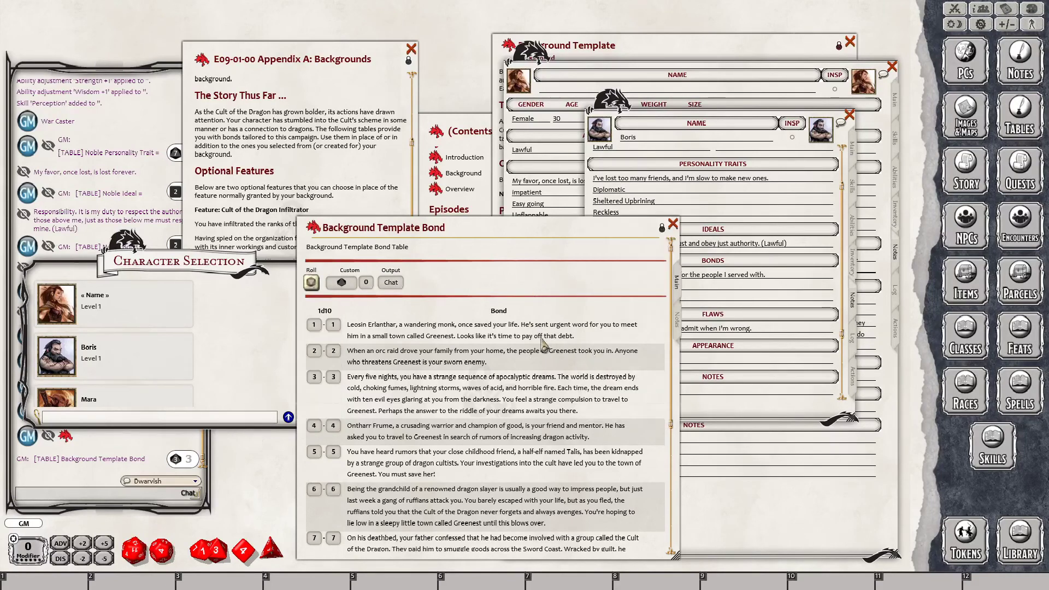
pyautogui.scroll(-1, 472, 396)
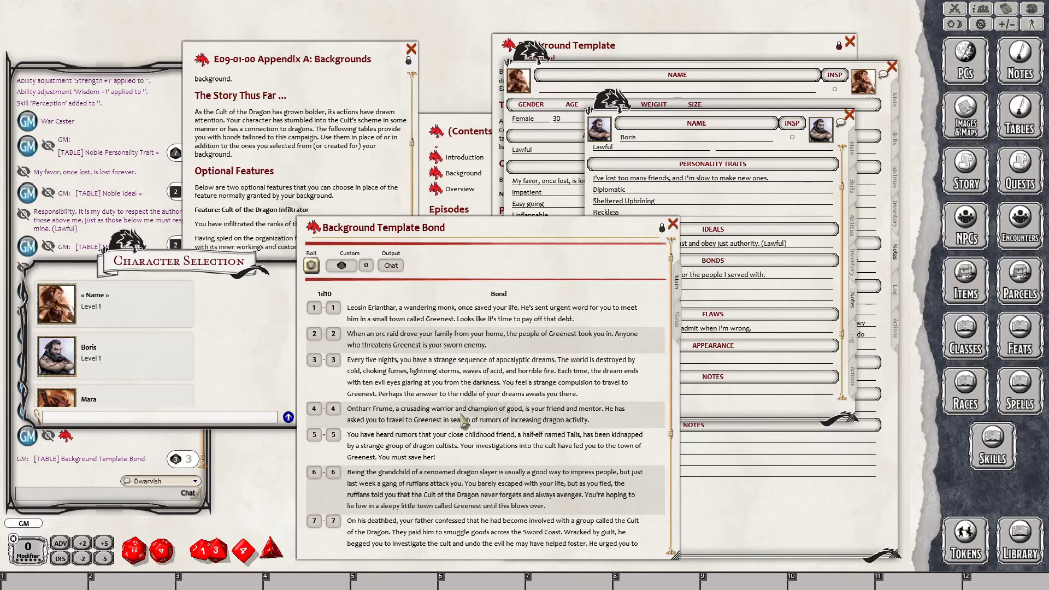
pyautogui.scroll(-4, 463, 421)
pyautogui.scroll(4, 463, 420)
pyautogui.scroll(1, 461, 413)
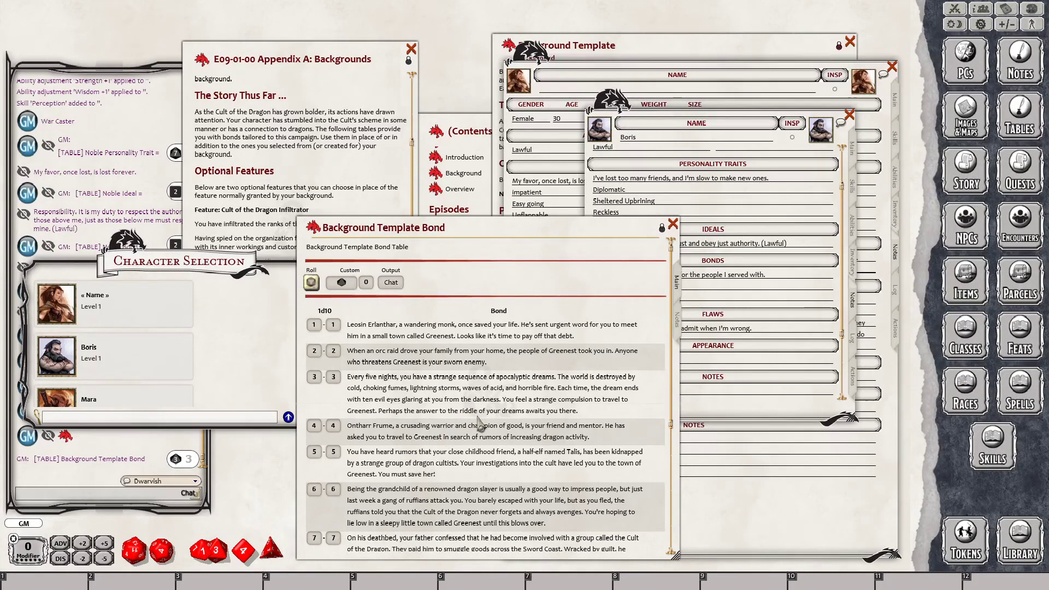
pyautogui.moveTo(478, 423); pyautogui.dragTo(792, 295)
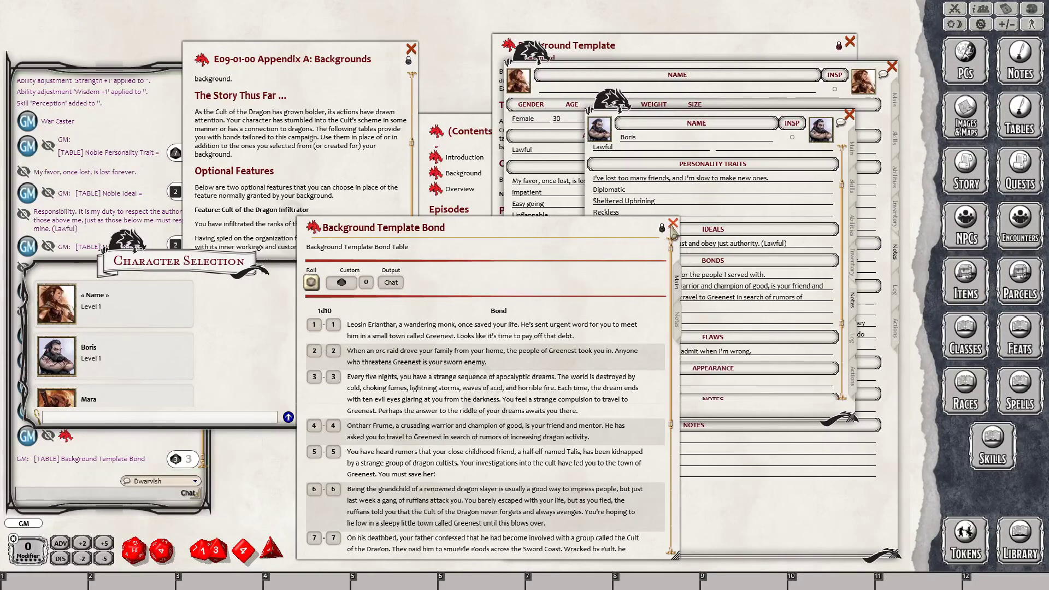
# - Close the bond table, the character list and the dwarf fighter's sheet
pyautogui.click(672, 224)
pyautogui.click(330, 270)
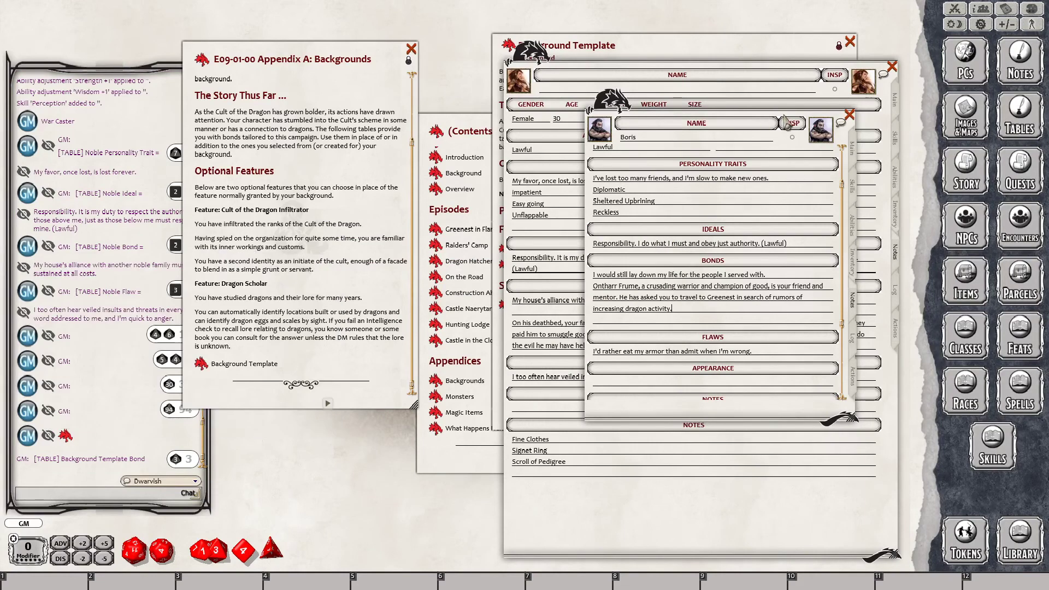
pyautogui.moveTo(771, 121); pyautogui.dragTo(614, 202)
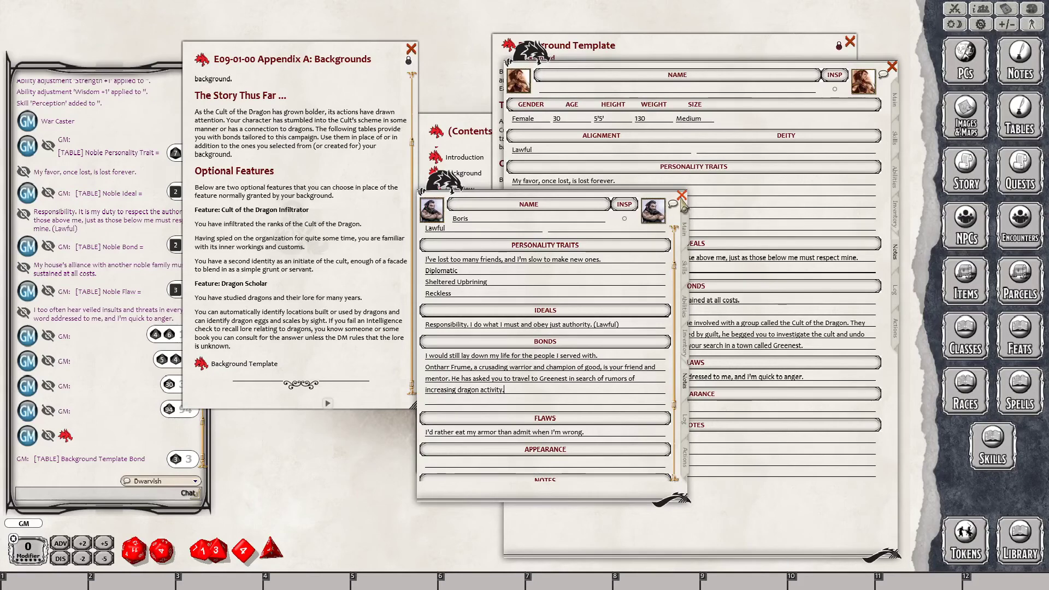
pyautogui.click(682, 196)
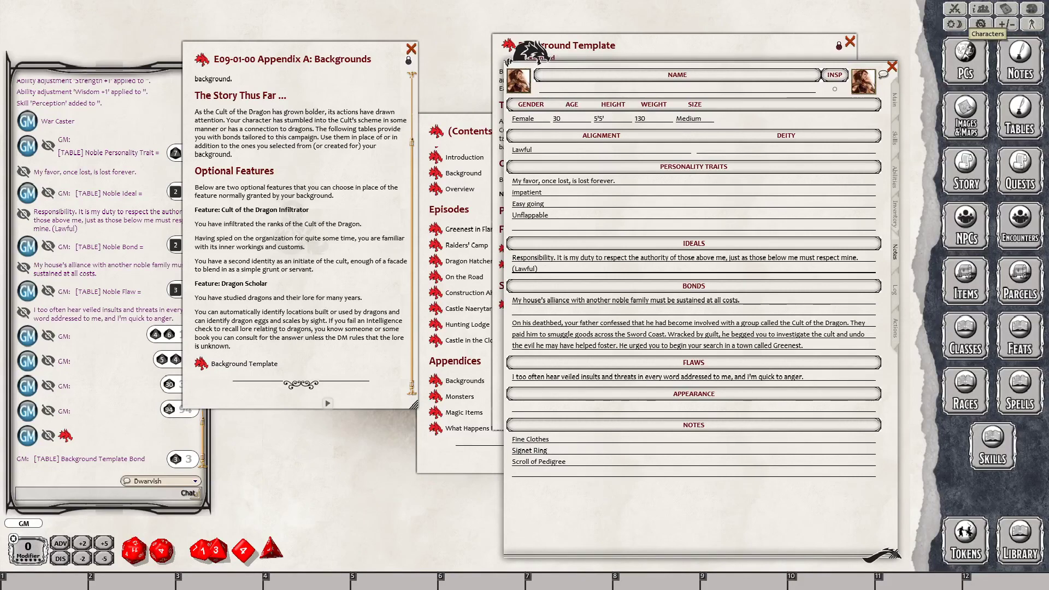
# - Enter the noble cleric's name in the empty name field of the character sheet
pyautogui.press('ctrl')
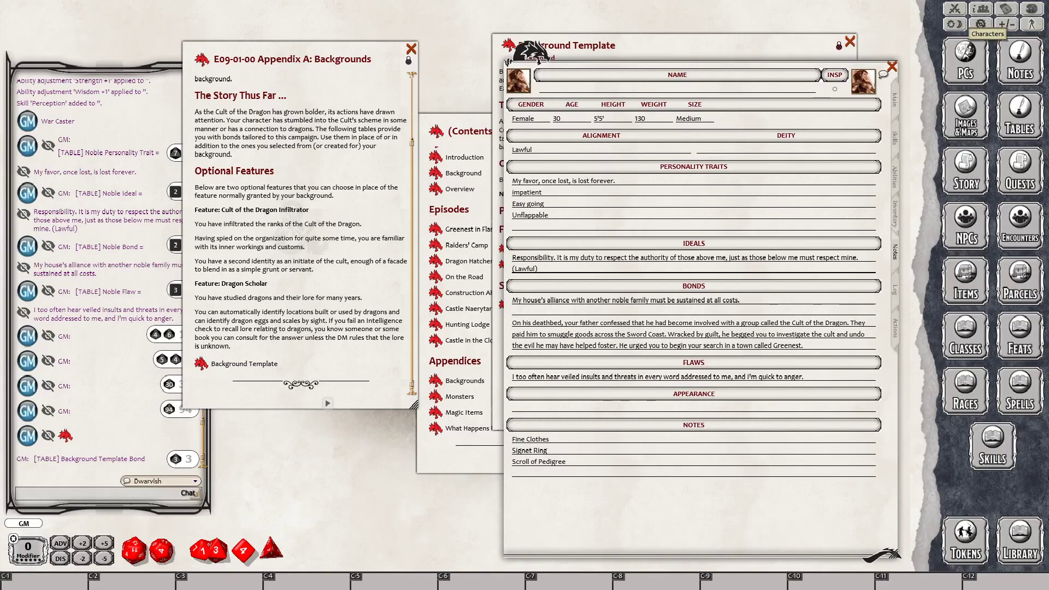
pyautogui.click(633, 89)
pyautogui.write('Cathrine')
# - Close the Appendix A: Backgrounds, Contents and Background Template windows, keeping the cleric's sheet open
pyautogui.click(478, 133)
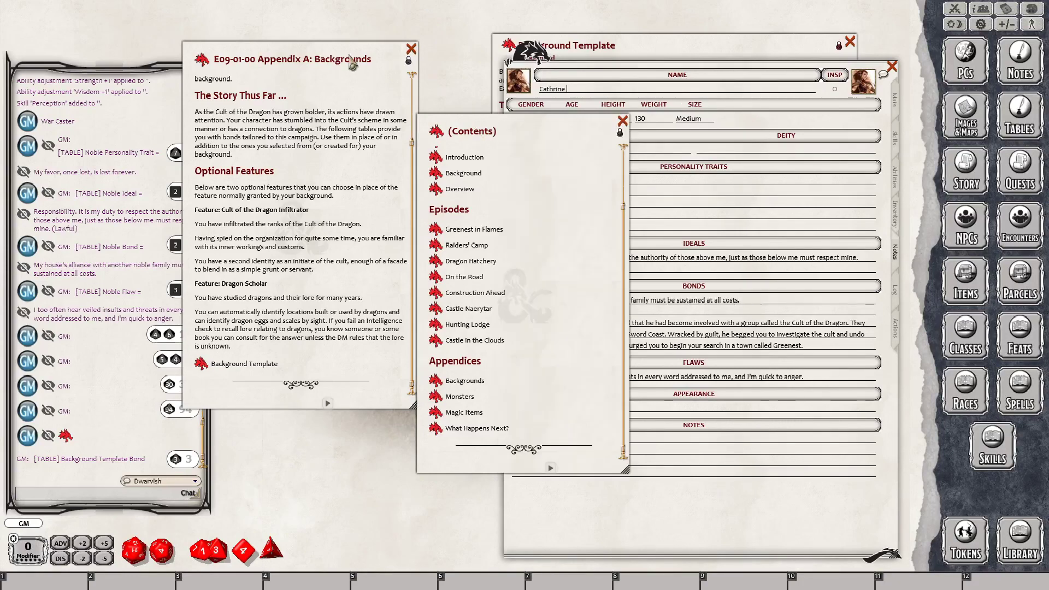
pyautogui.click(411, 48)
pyautogui.click(622, 120)
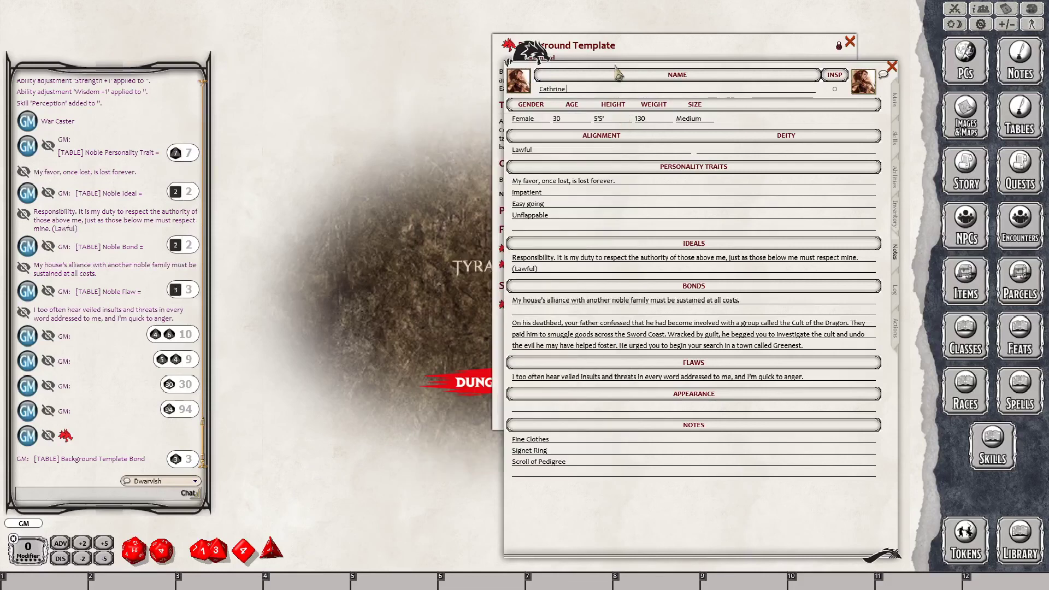
pyautogui.moveTo(599, 47); pyautogui.dragTo(417, 59)
pyautogui.click(850, 42)
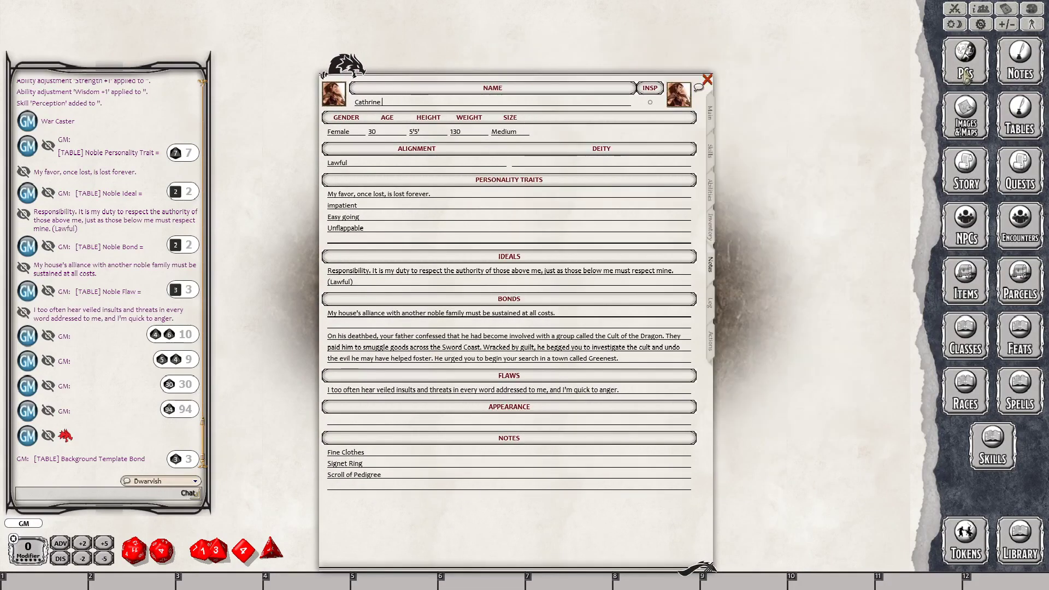
# - Open the character list, enlarge it to show all four characters, and move the cleric's sheet clear of it
pyautogui.click(965, 65)
pyautogui.moveTo(555, 197); pyautogui.dragTo(207, 112)
pyautogui.scroll(-1, 171, 227)
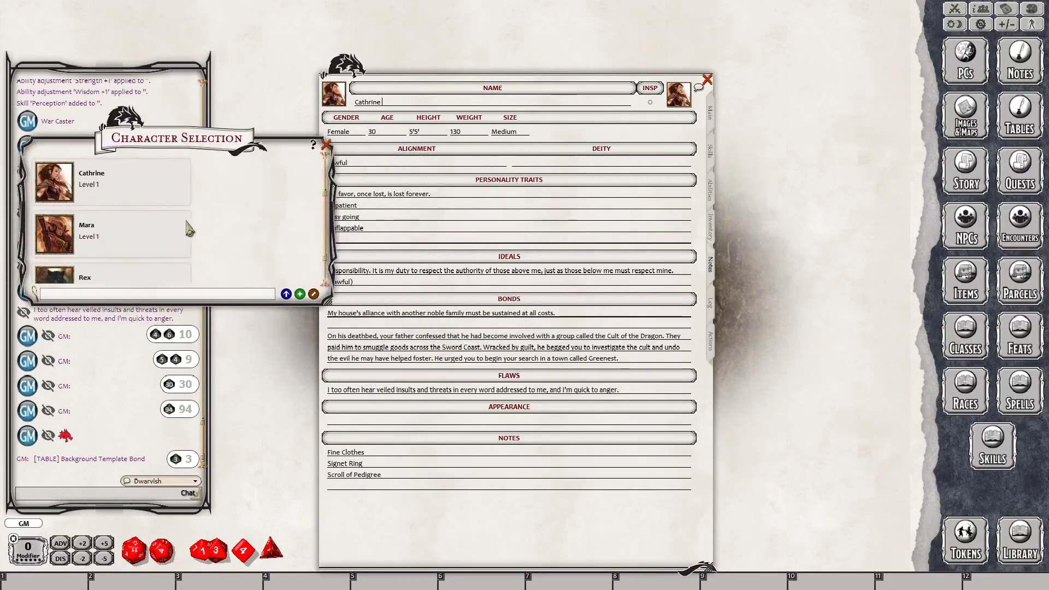
pyautogui.moveTo(330, 302); pyautogui.dragTo(181, 385)
pyautogui.moveTo(541, 86); pyautogui.dragTo(670, 78)
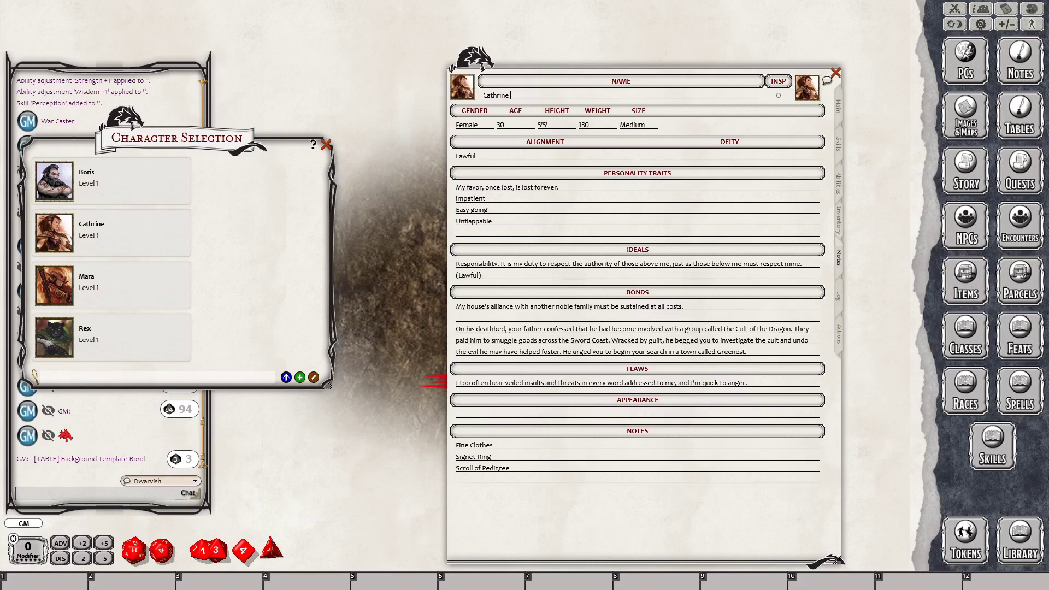
# - Make the character list slightly taller and arrange it side by side with the cleric's sheet
pyautogui.click(485, 96)
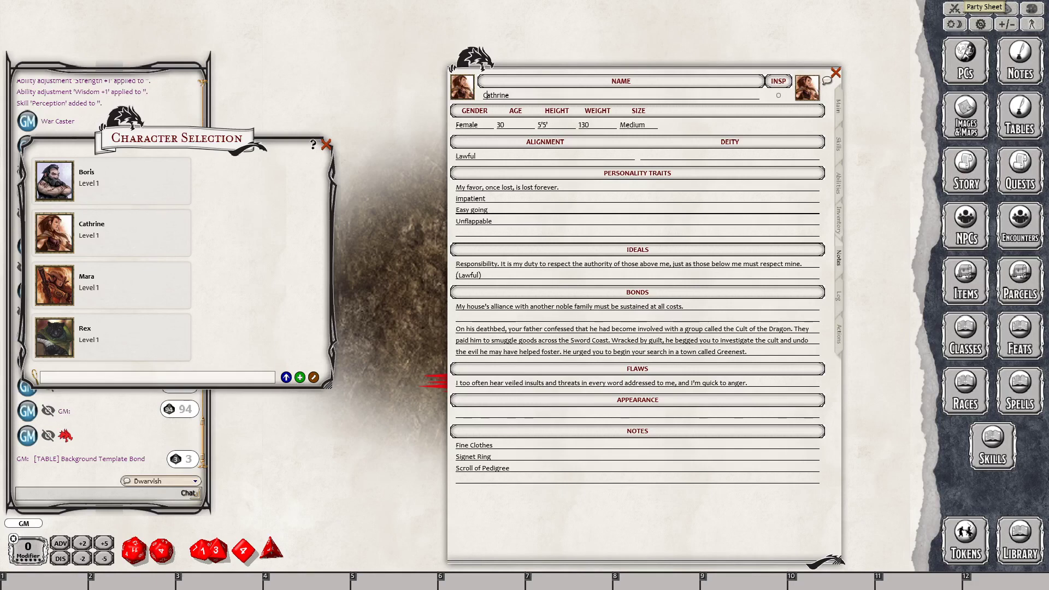
pyautogui.click(559, 97)
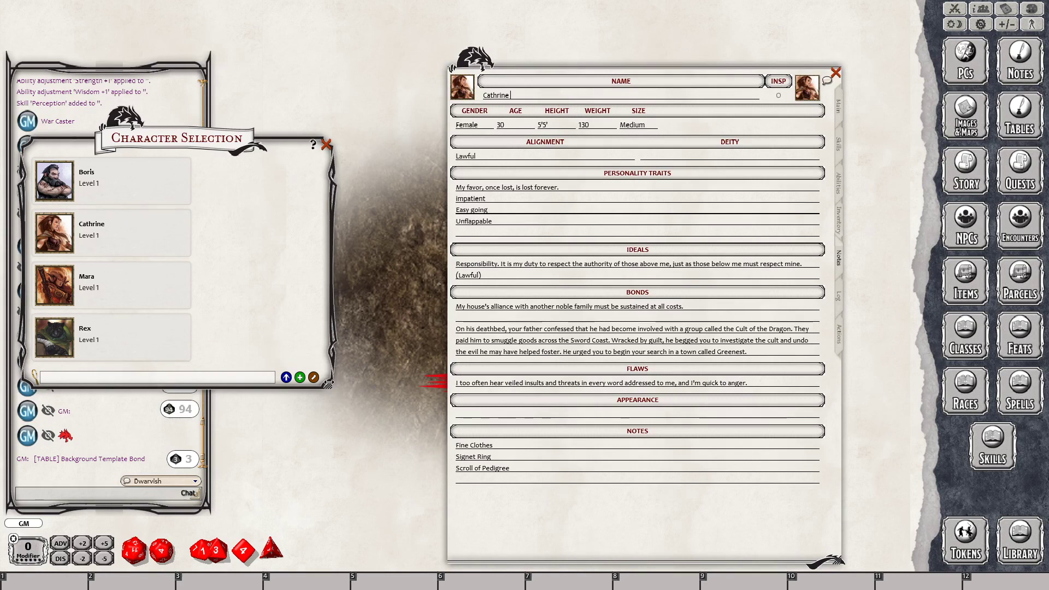
pyautogui.moveTo(328, 384); pyautogui.dragTo(205, 409)
pyautogui.moveTo(234, 143); pyautogui.dragTo(356, 72)
pyautogui.moveTo(585, 76); pyautogui.dragTo(652, 42)
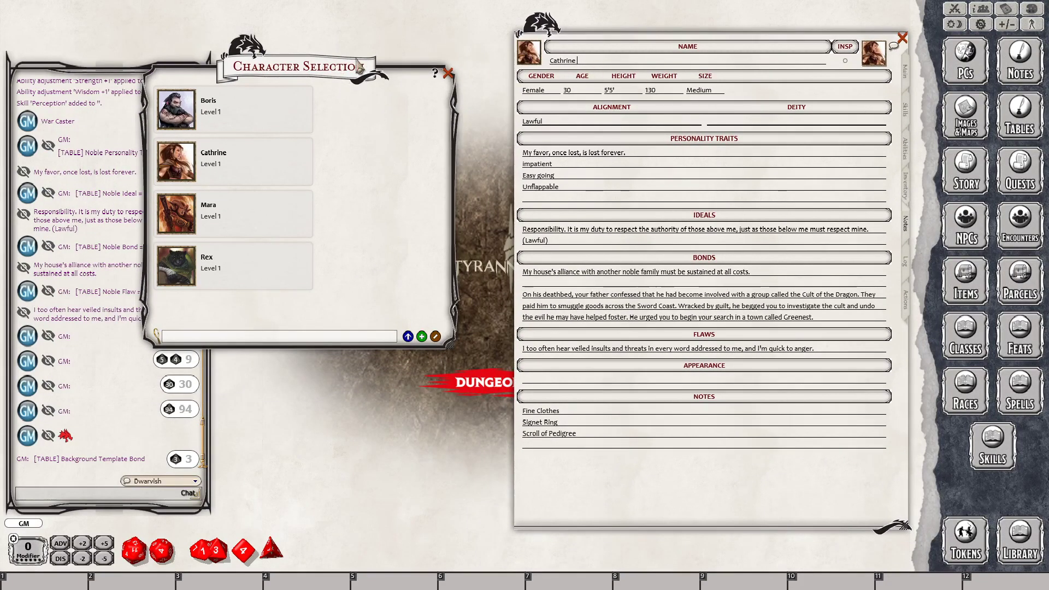
pyautogui.moveTo(336, 72); pyautogui.dragTo(383, 39)
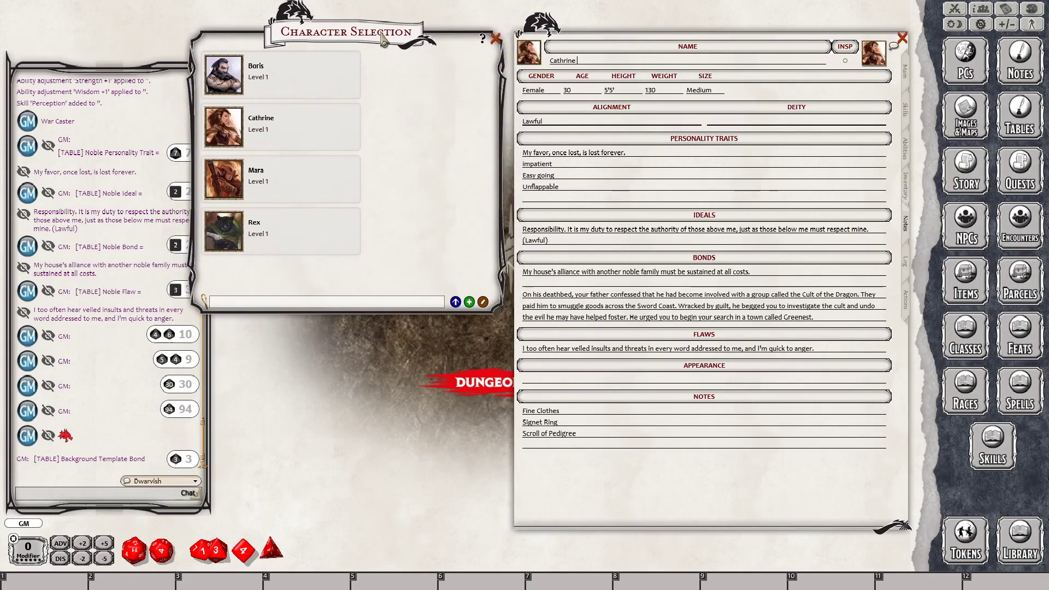